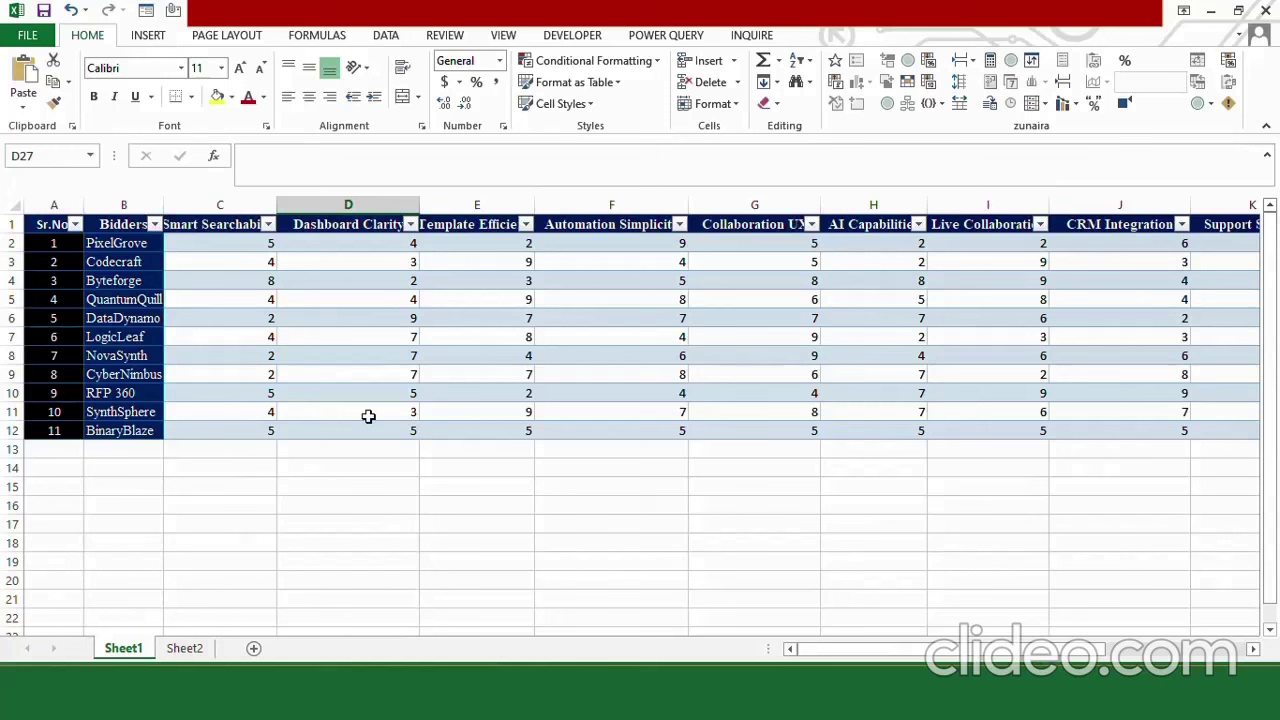
Step: Review PixelGrove's scores across the criteria columns, from Smart Searchability through Dedicated Session, and its technical accumulated score formula
click(237, 246)
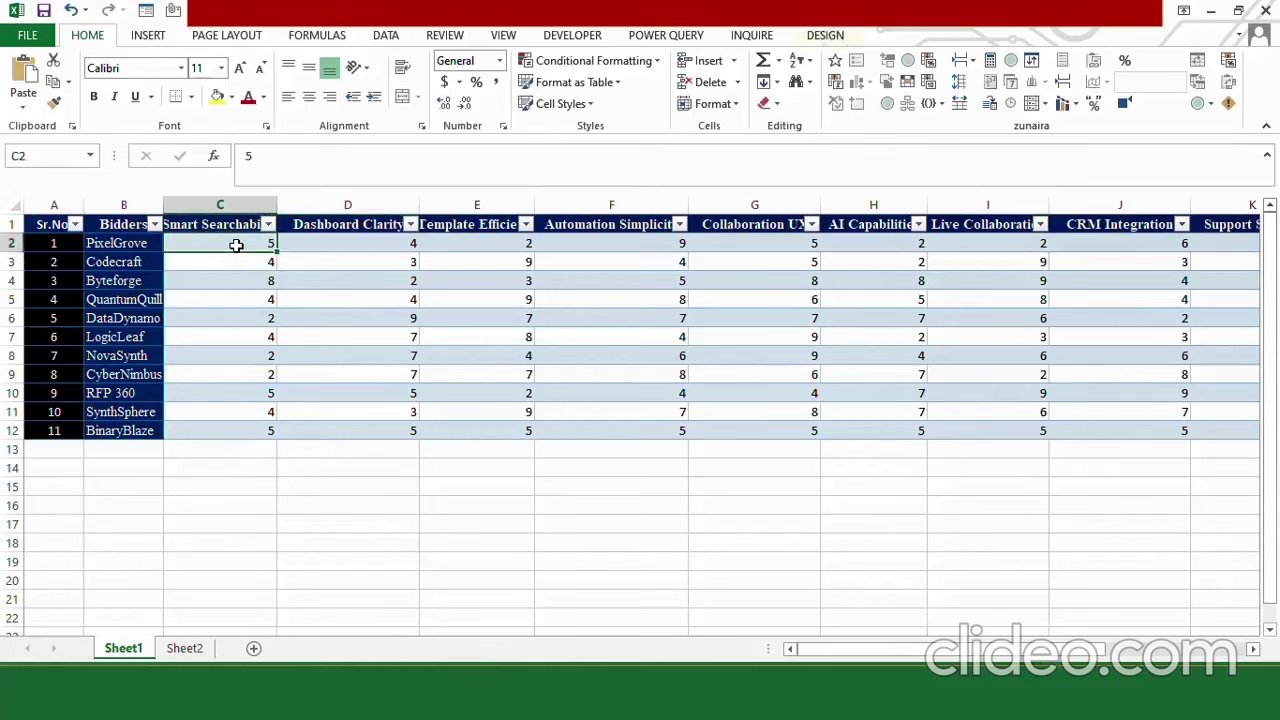
key(Right)
key(Right)
key(Right)
key(Right)
key(Right)
key(Right)
key(Right)
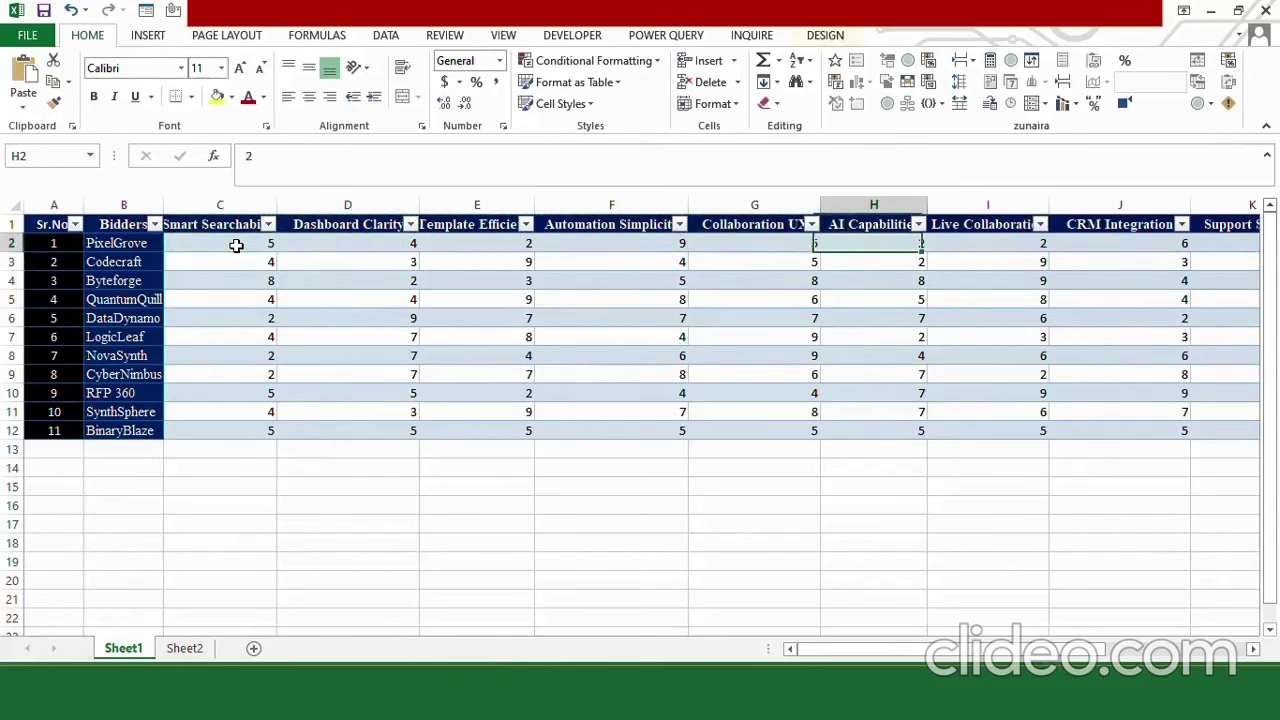
key(Right)
key(Right)
key(Right)
key(Left)
key(Left)
key(Left)
key(Left)
key(Left)
key(Left)
key(Left)
key(Left)
key(Left)
key(Left)
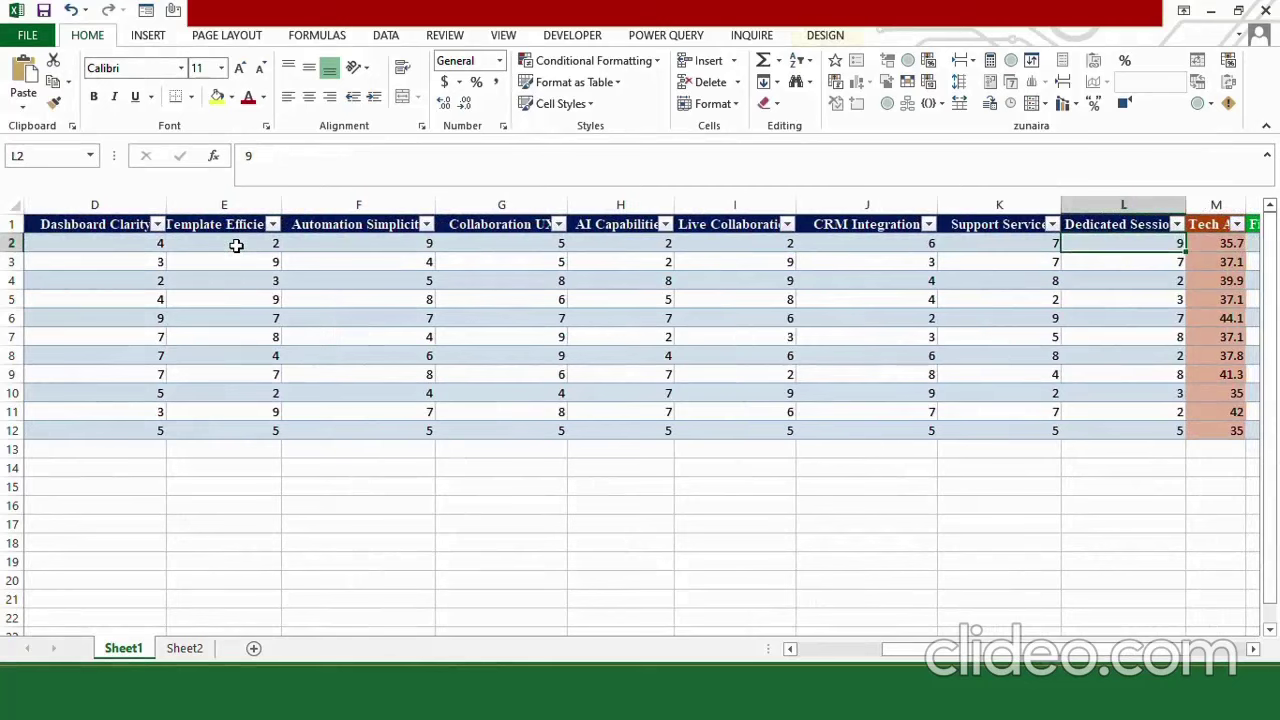
key(Left)
key(Right)
key(Right)
key(Right)
key(Right)
key(Right)
key(Right)
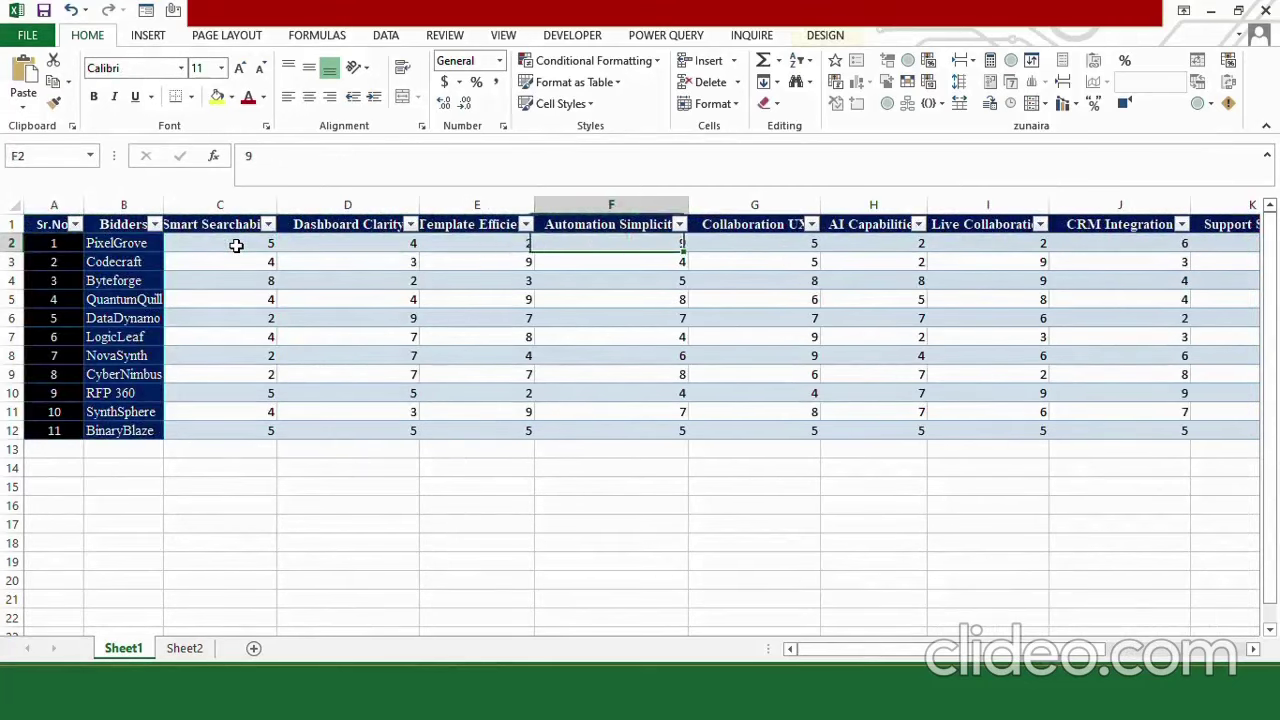
key(Right)
key(Right)
key(Right)
key(Right)
key(Right)
key(Right)
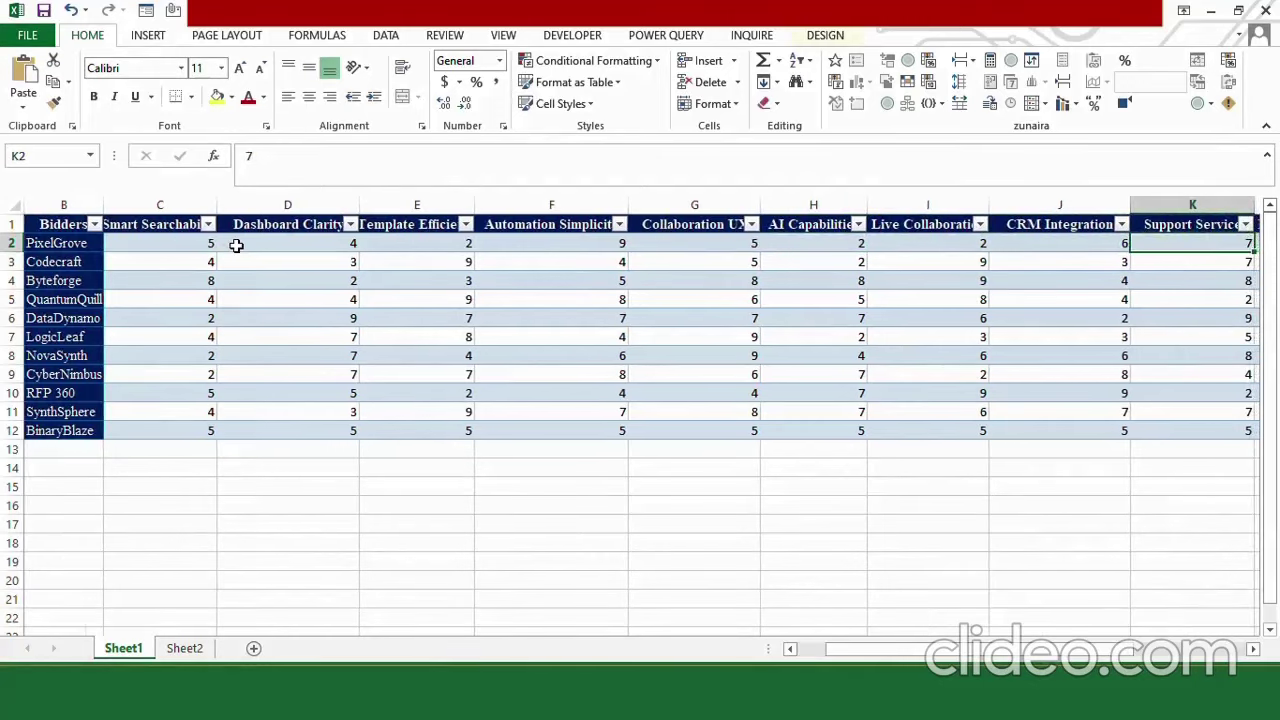
key(Left)
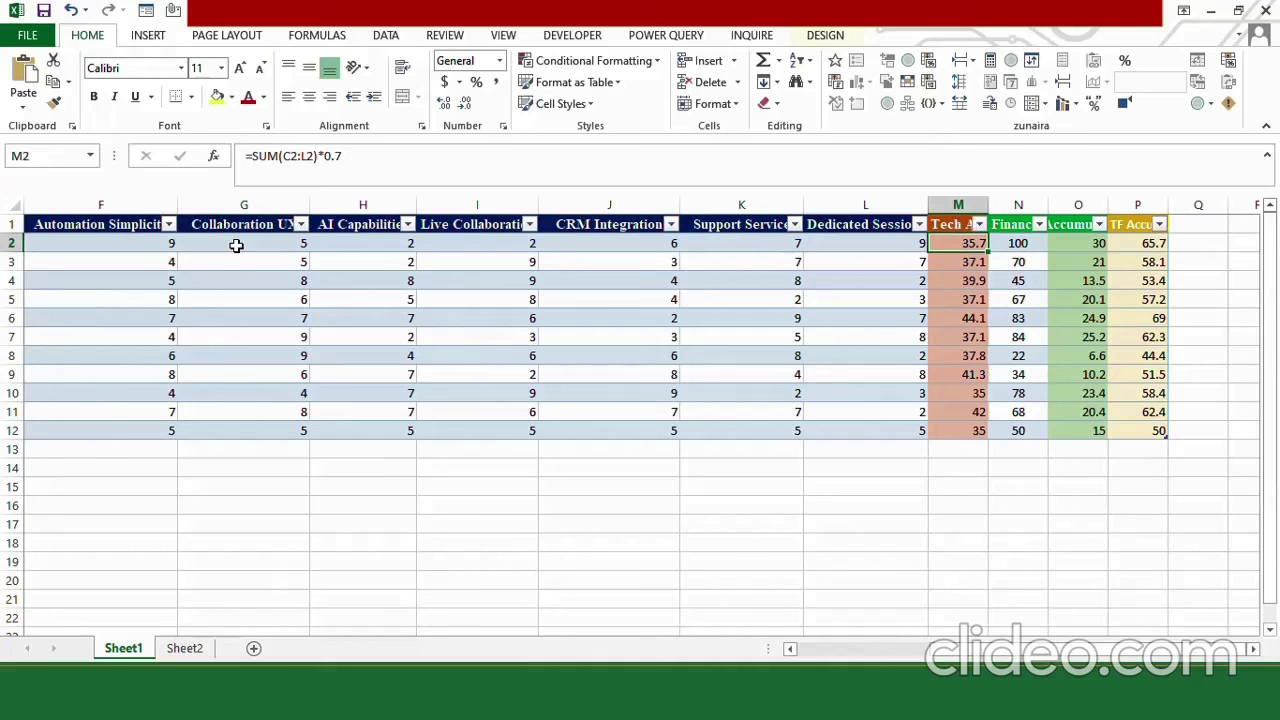
Step: Inspect PixelGrove's financial score and the formulas behind its weighted financial and combined TF scores, and check the end of the bidder list
click(1013, 243)
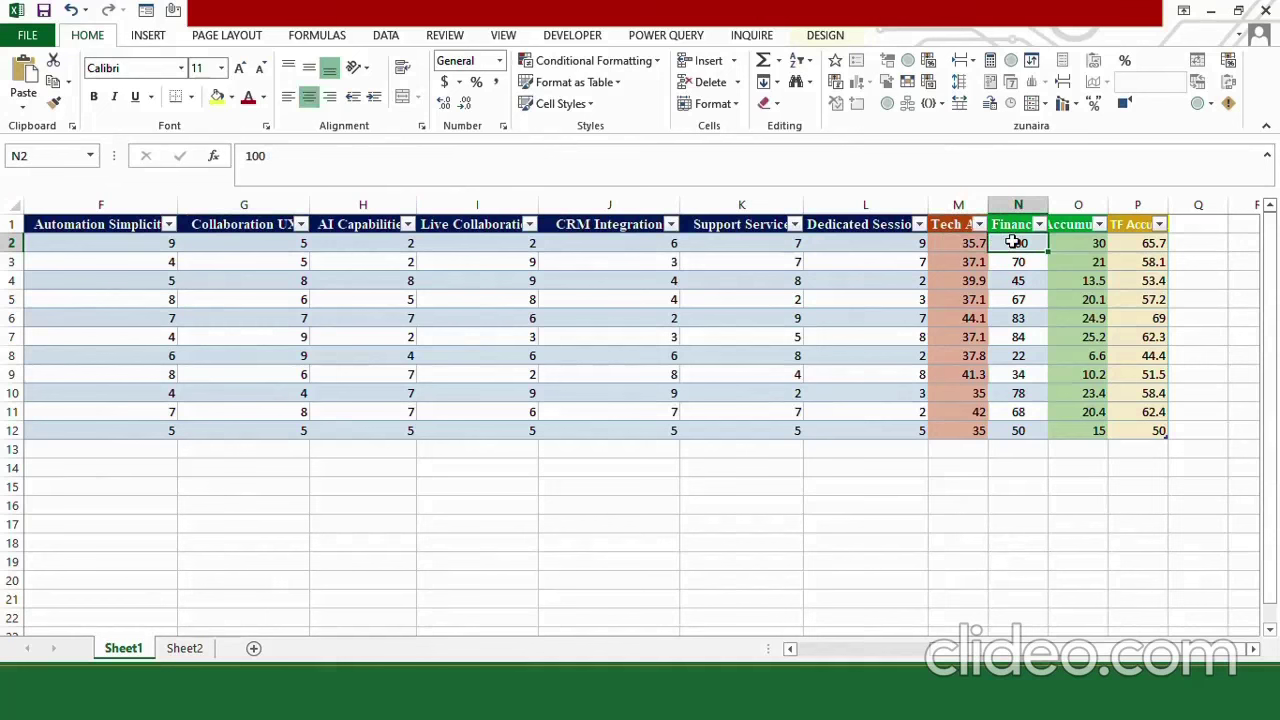
key(Right)
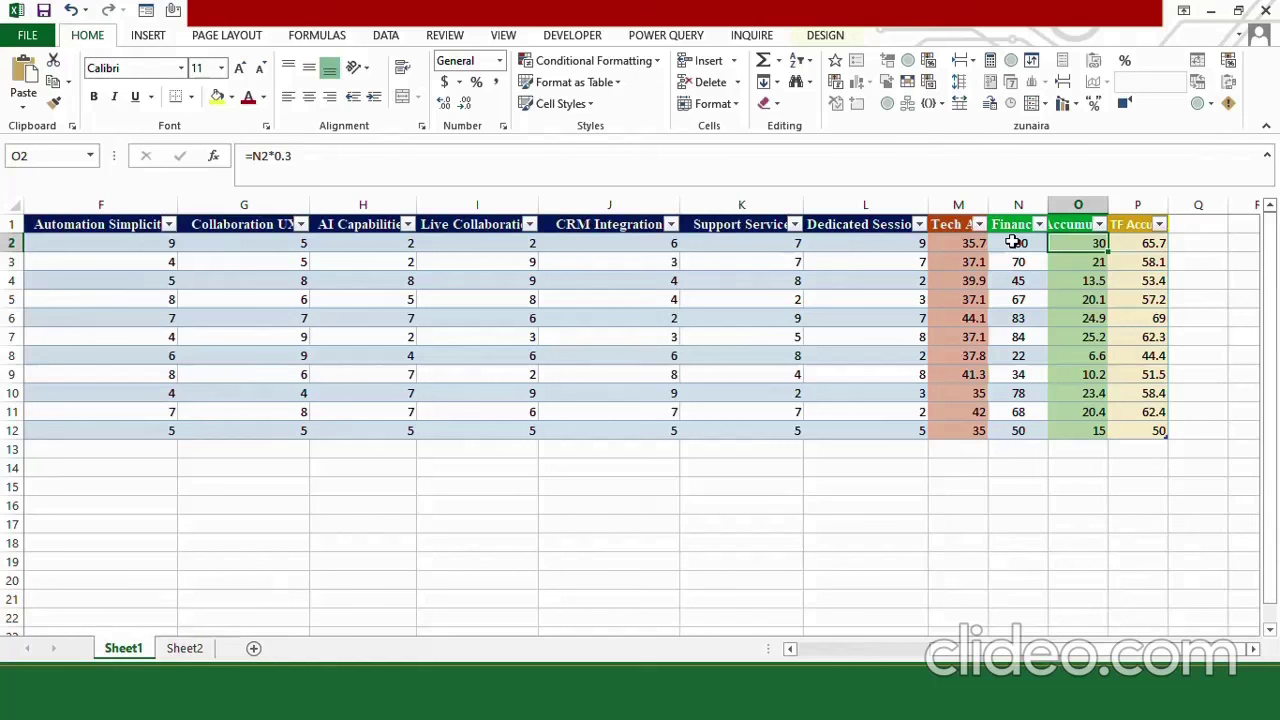
click(1141, 242)
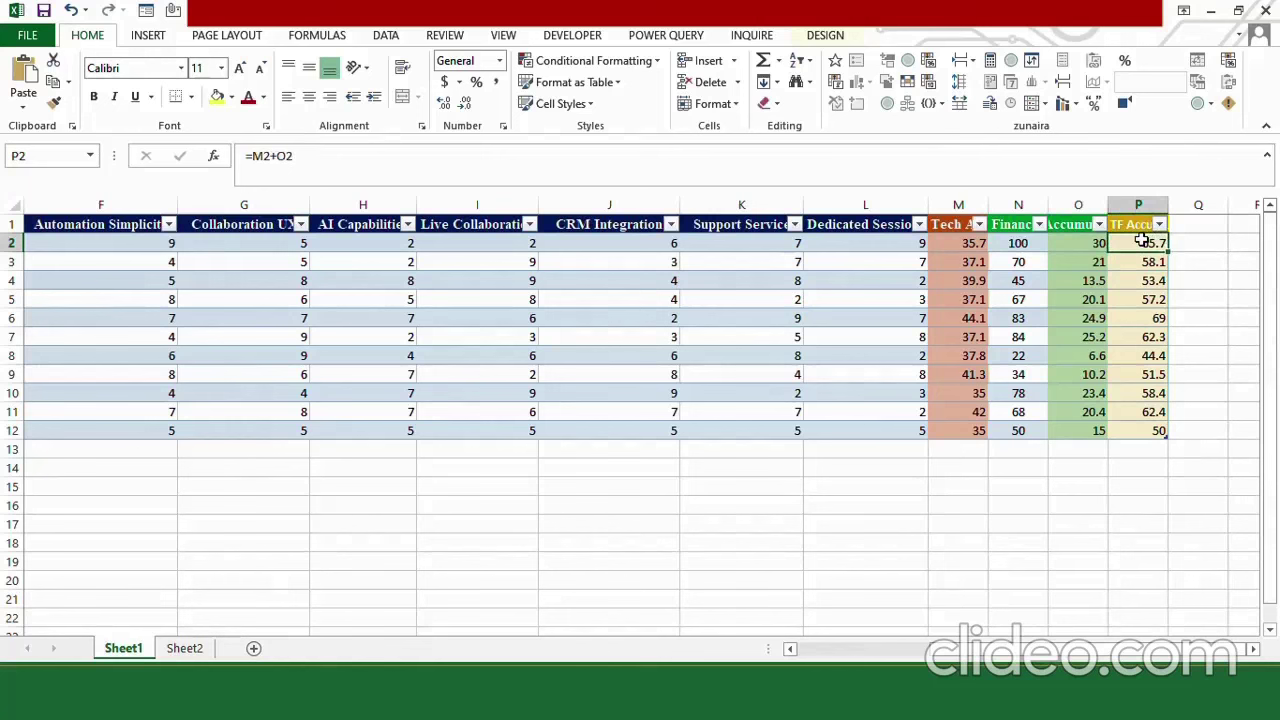
key(Home)
key(Right)
key(Right)
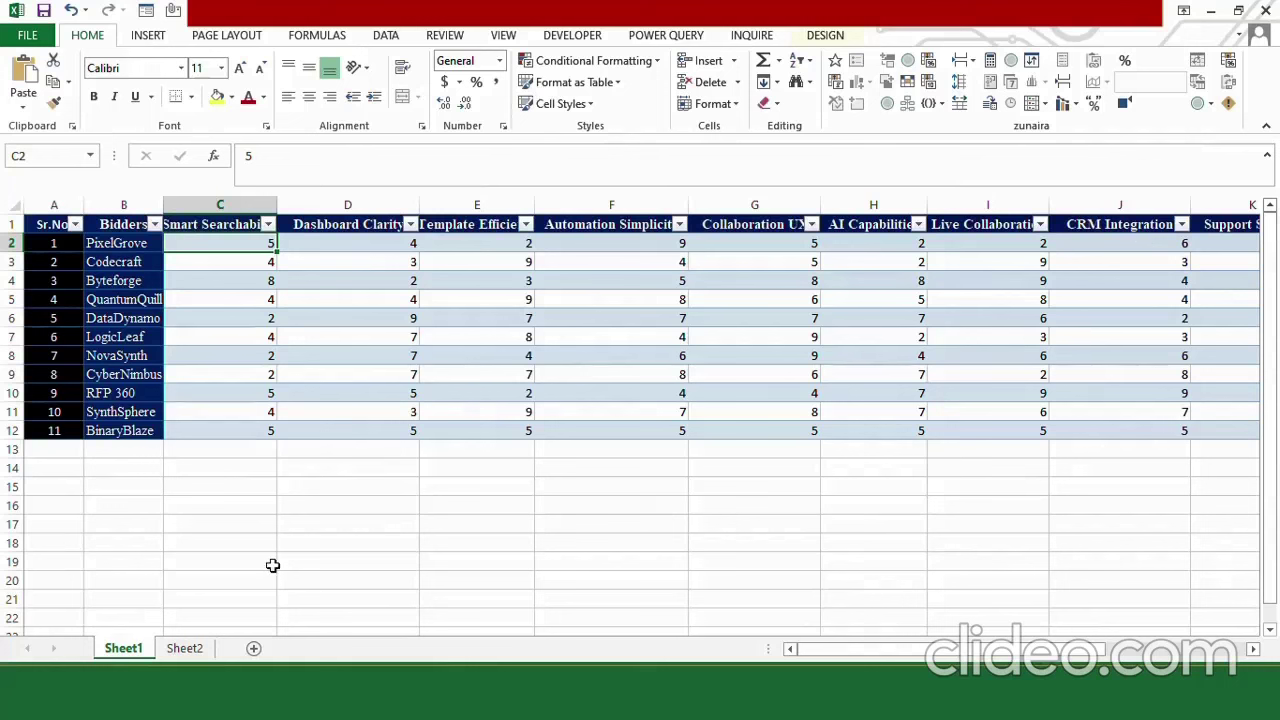
click(136, 431)
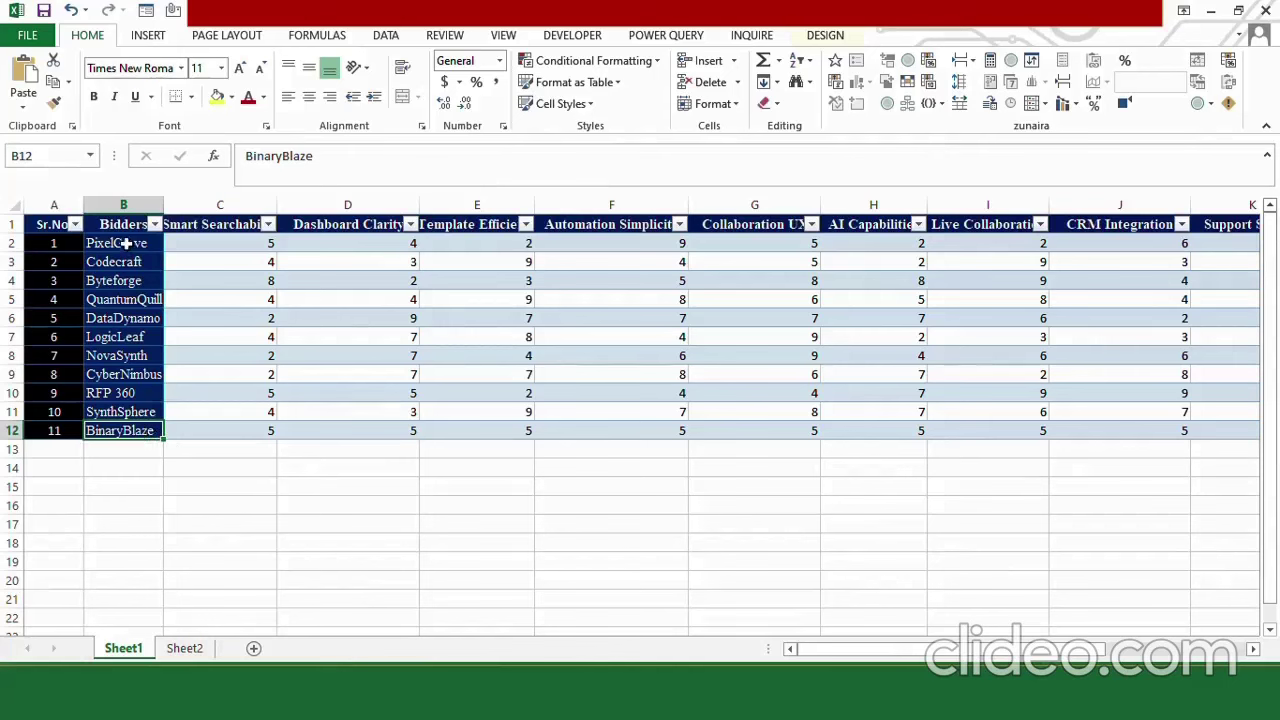
Step: Copy the bidder names PixelGrove to SynthSphere (B2:B11) into Sheet2 starting at C3, and fit column C to their width
drag(126, 246, 123, 411)
key(ctrl+c)
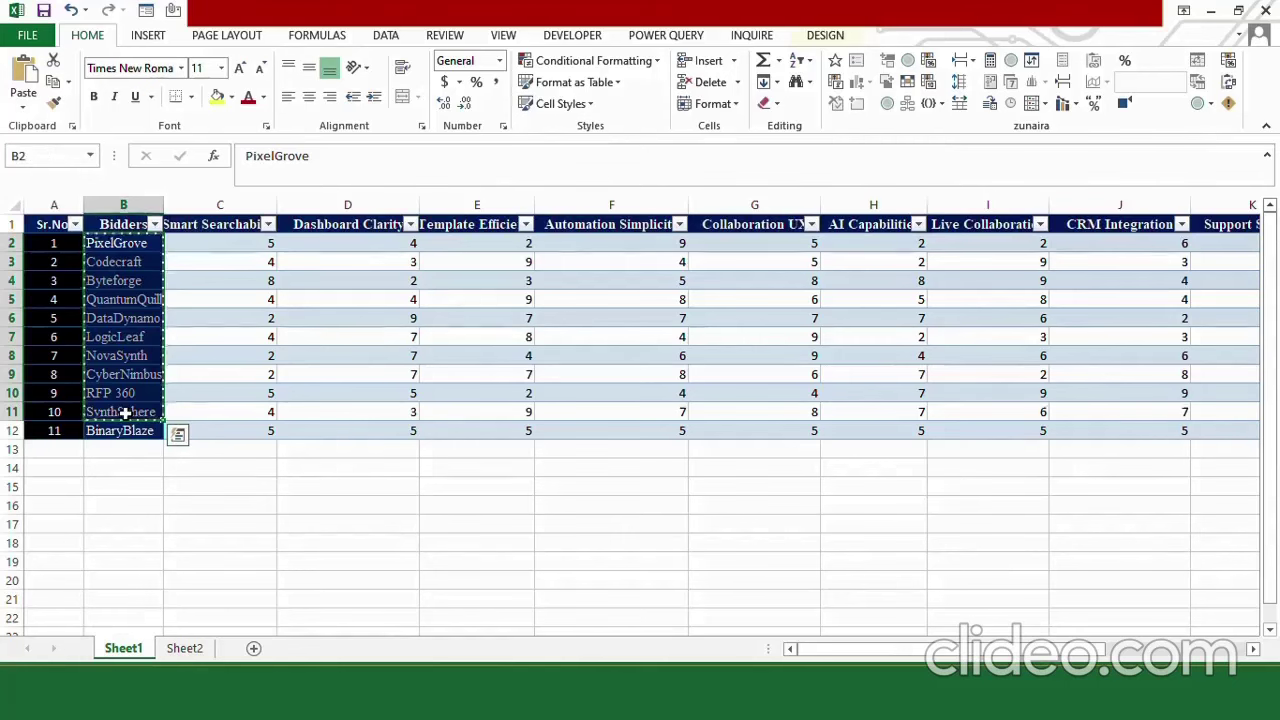
click(188, 649)
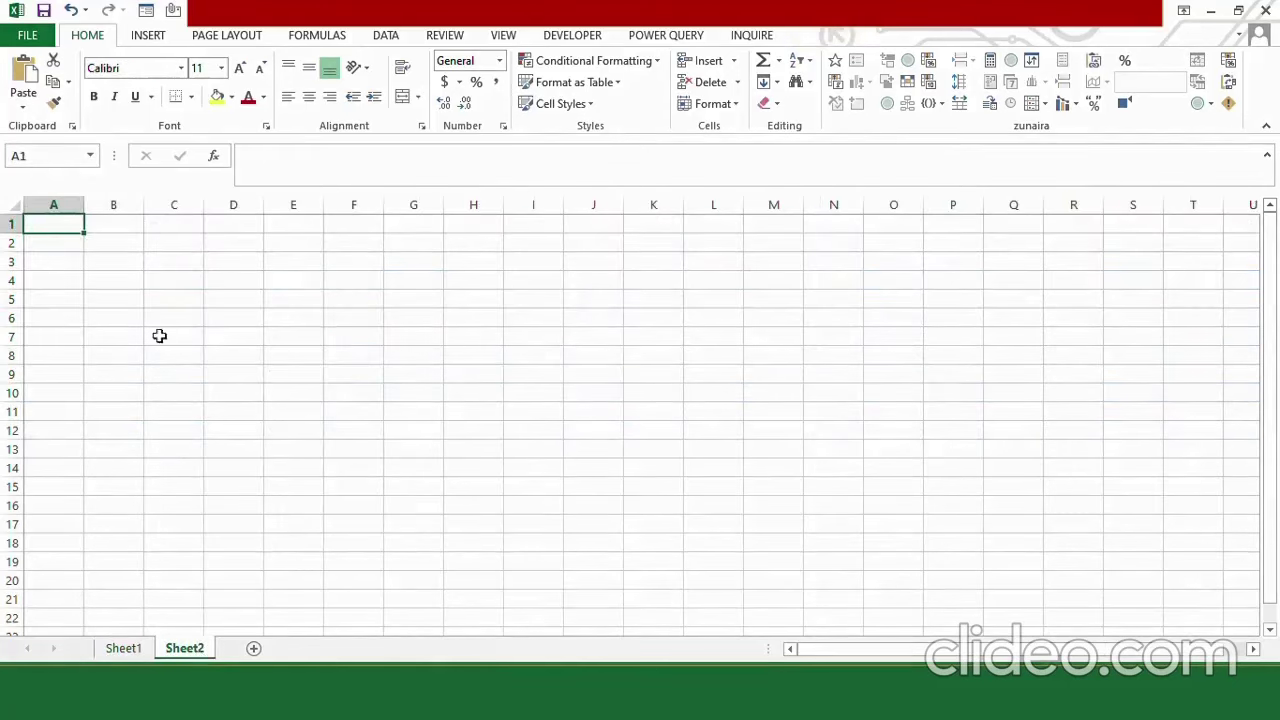
click(176, 264)
key(ctrl+v)
double_click(204, 204)
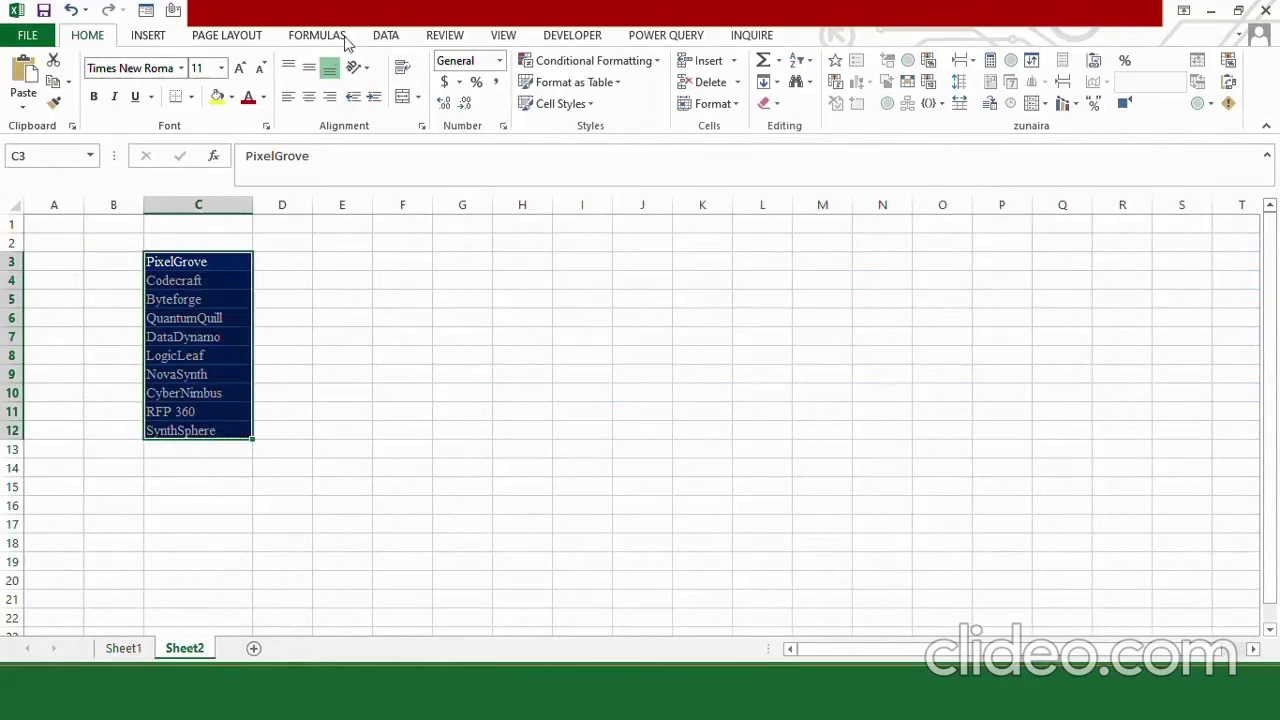
Step: Define the name Bidders for the copied list in C3:C12 of Sheet2
click(308, 37)
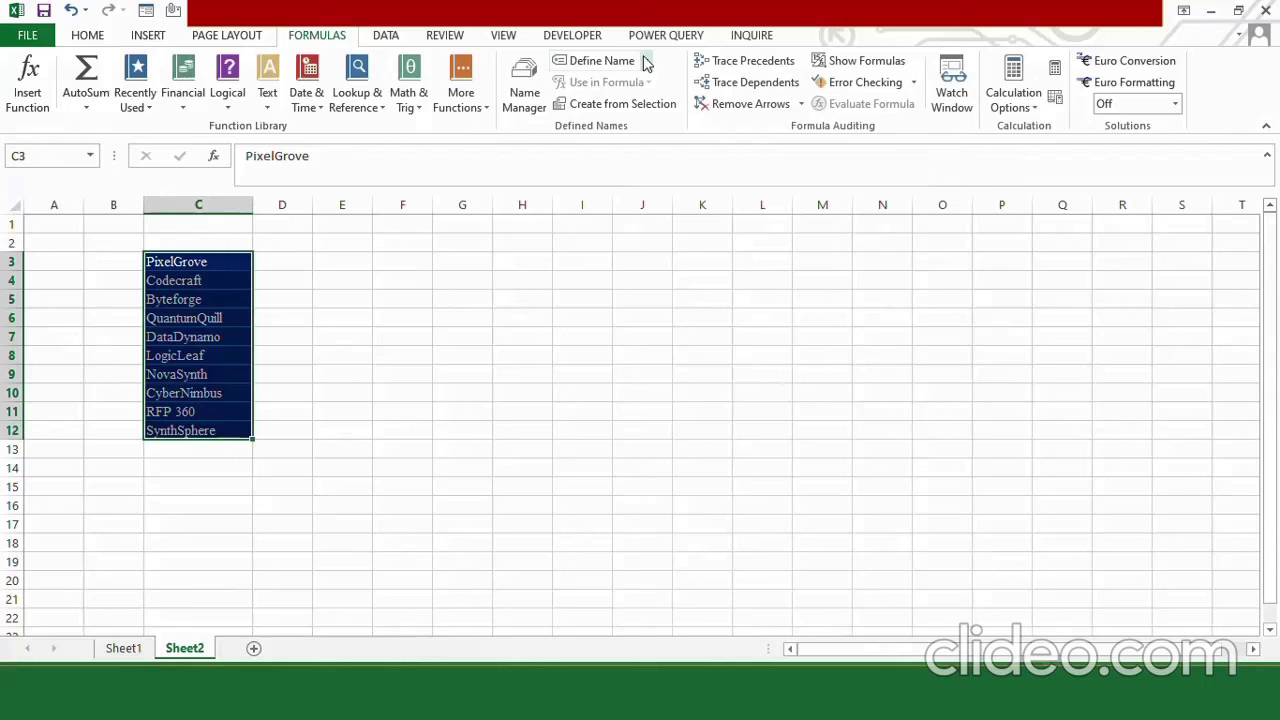
click(645, 62)
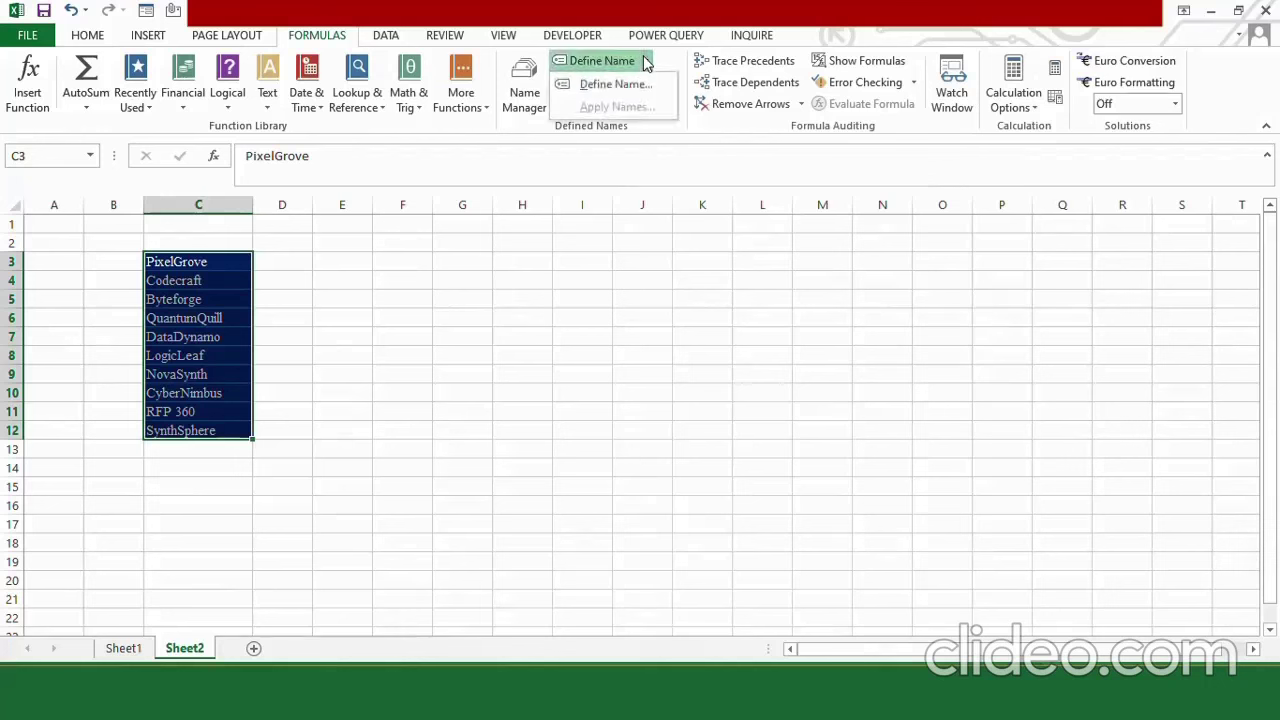
click(615, 85)
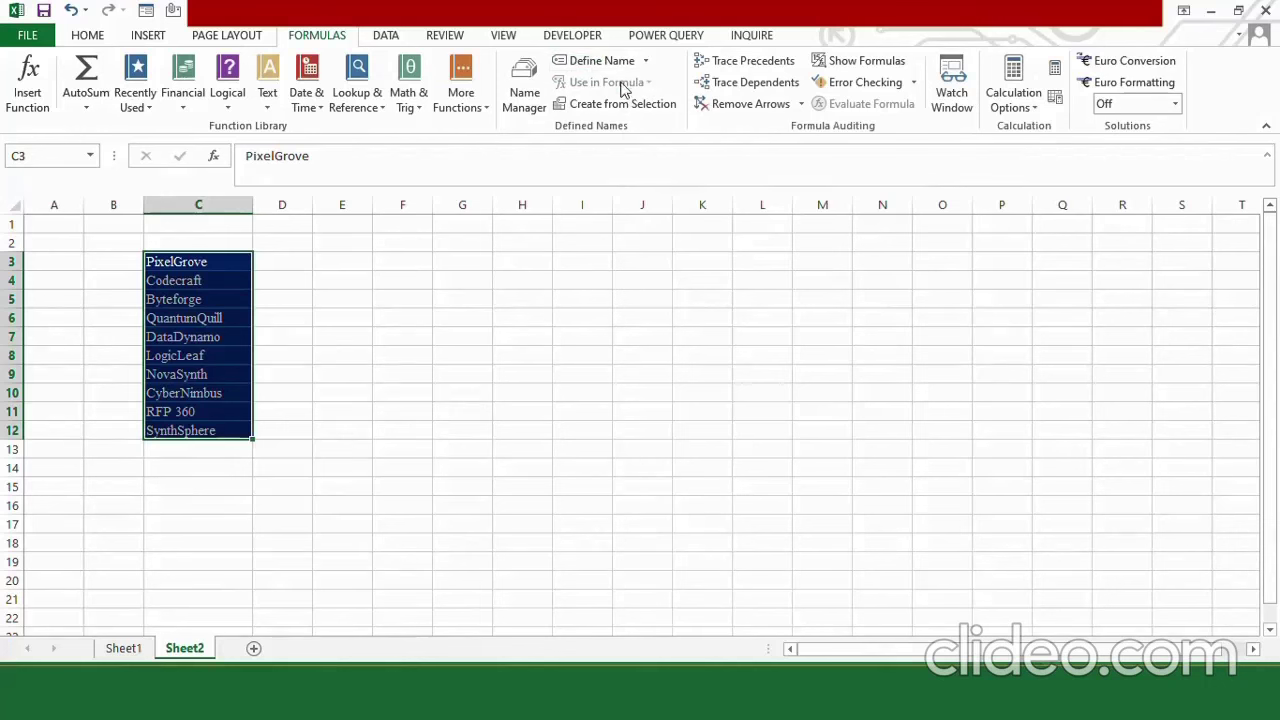
key(BackSpace)
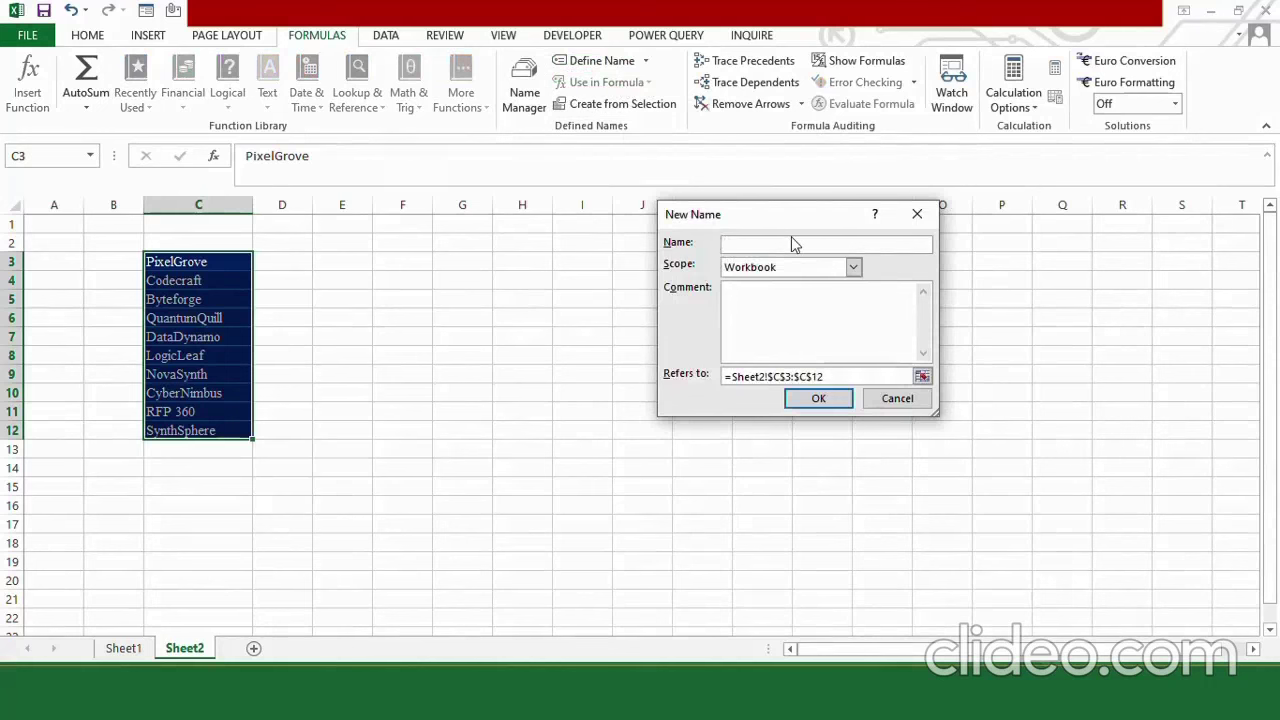
text(Bidders)
click(818, 399)
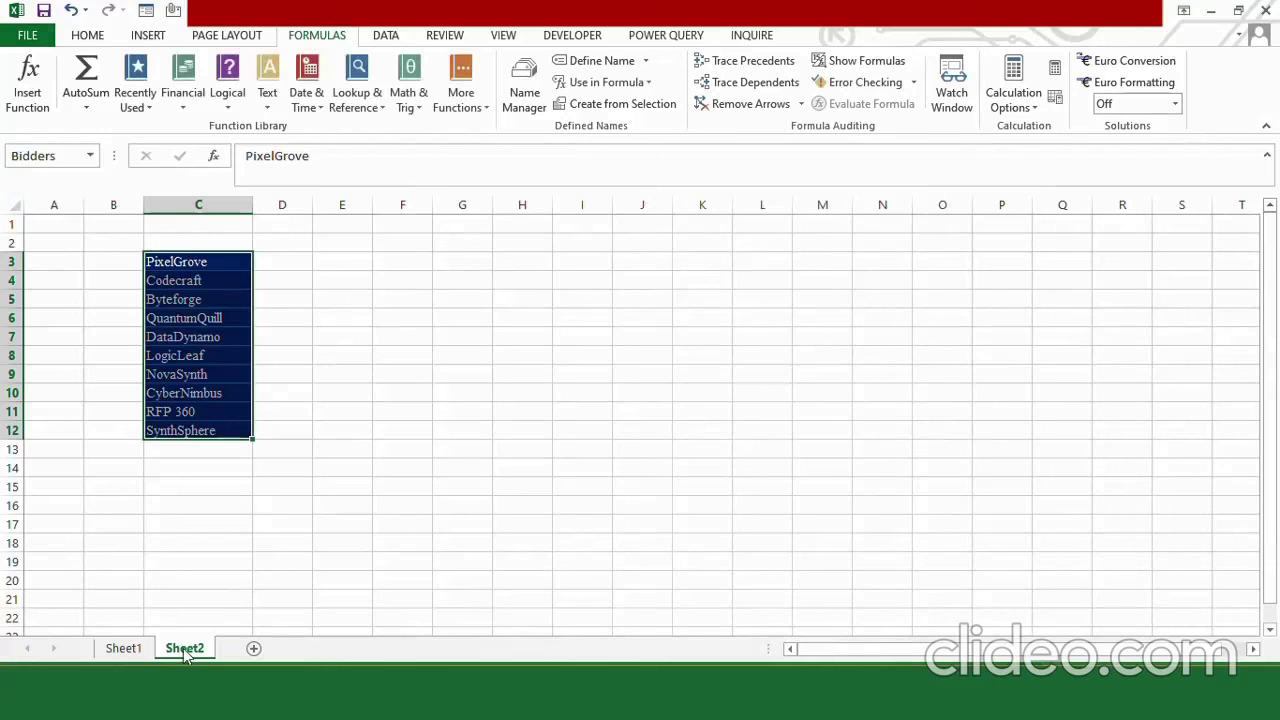
Step: Rename Sheet2 as Extra and hide it
right_click(185, 650)
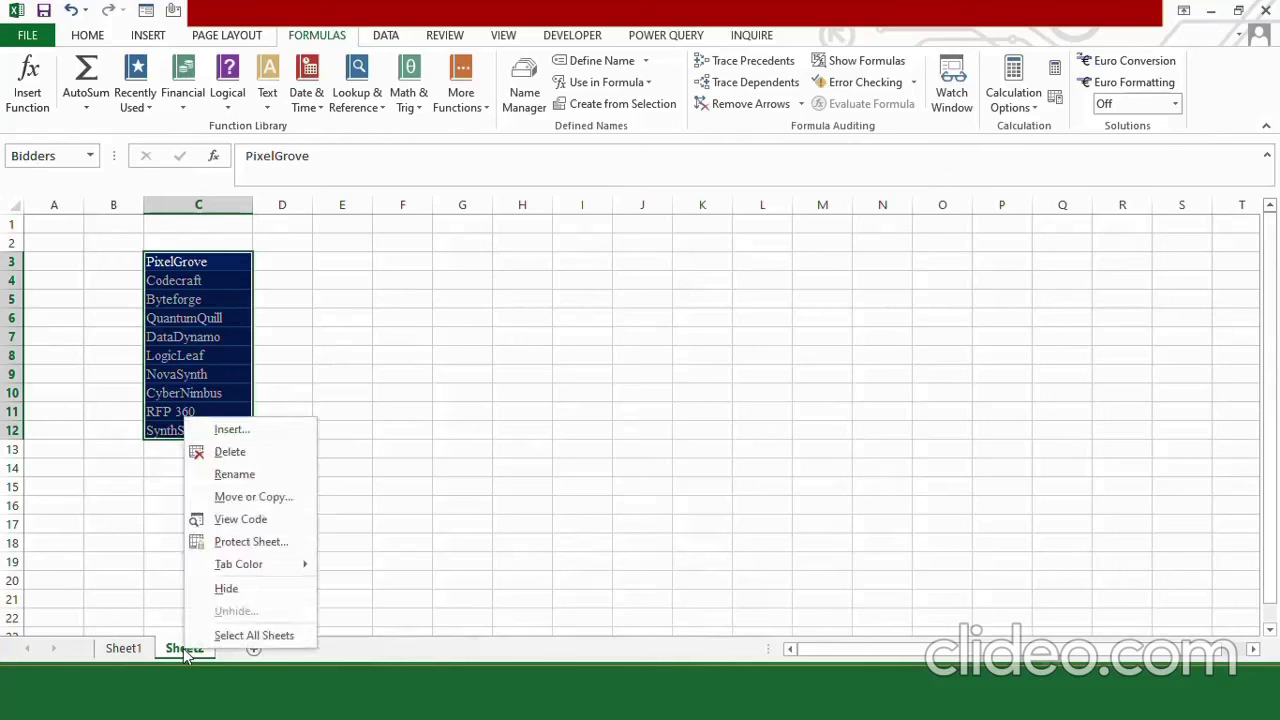
click(247, 485)
text(Extra)
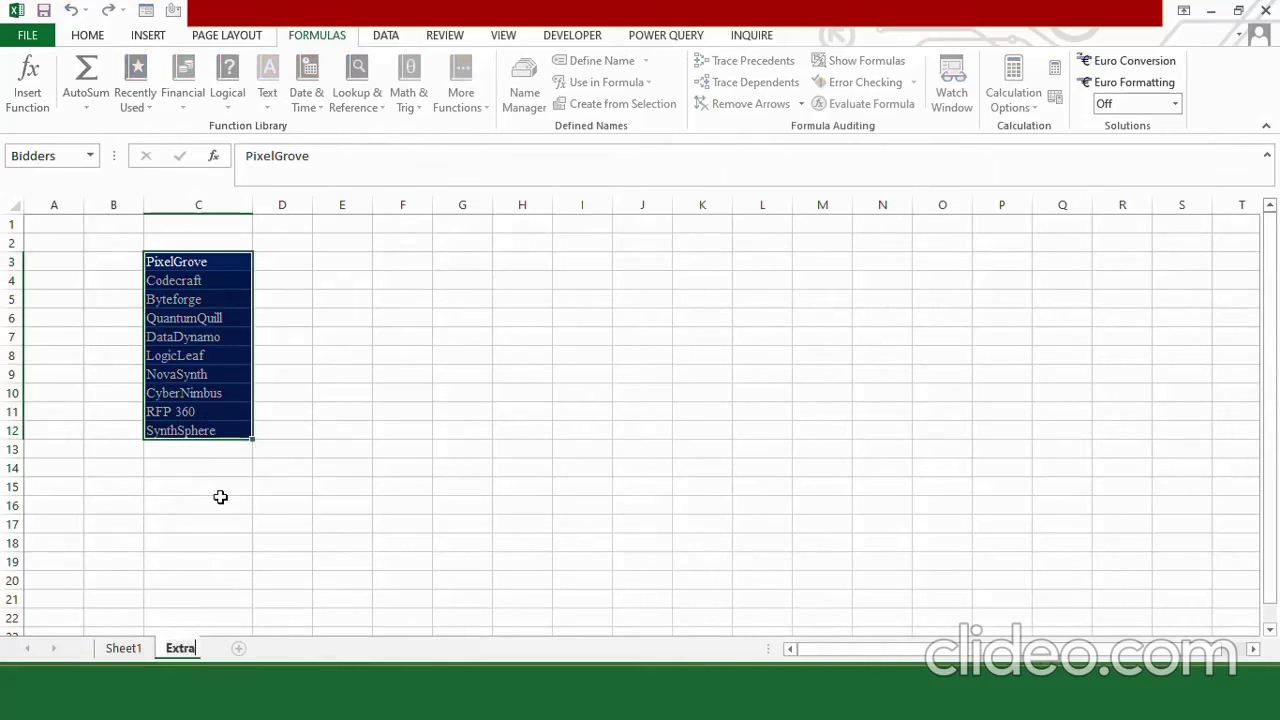
key(Return)
right_click(182, 652)
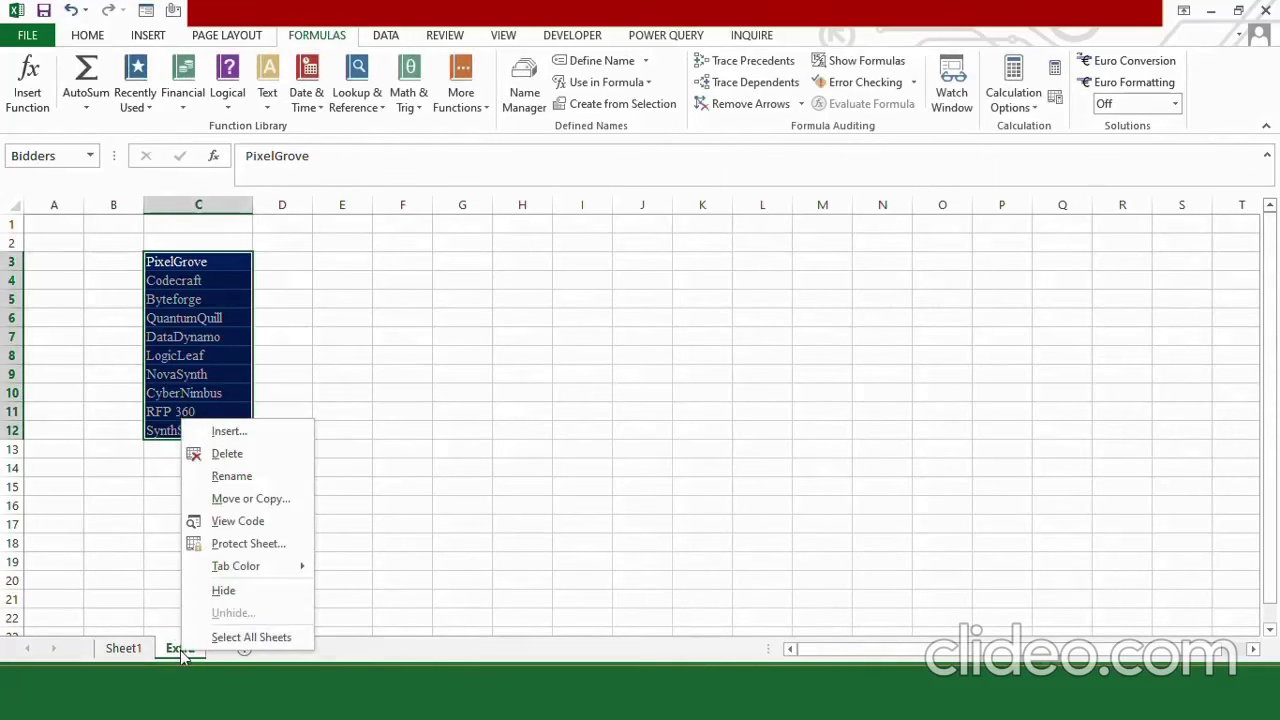
click(224, 591)
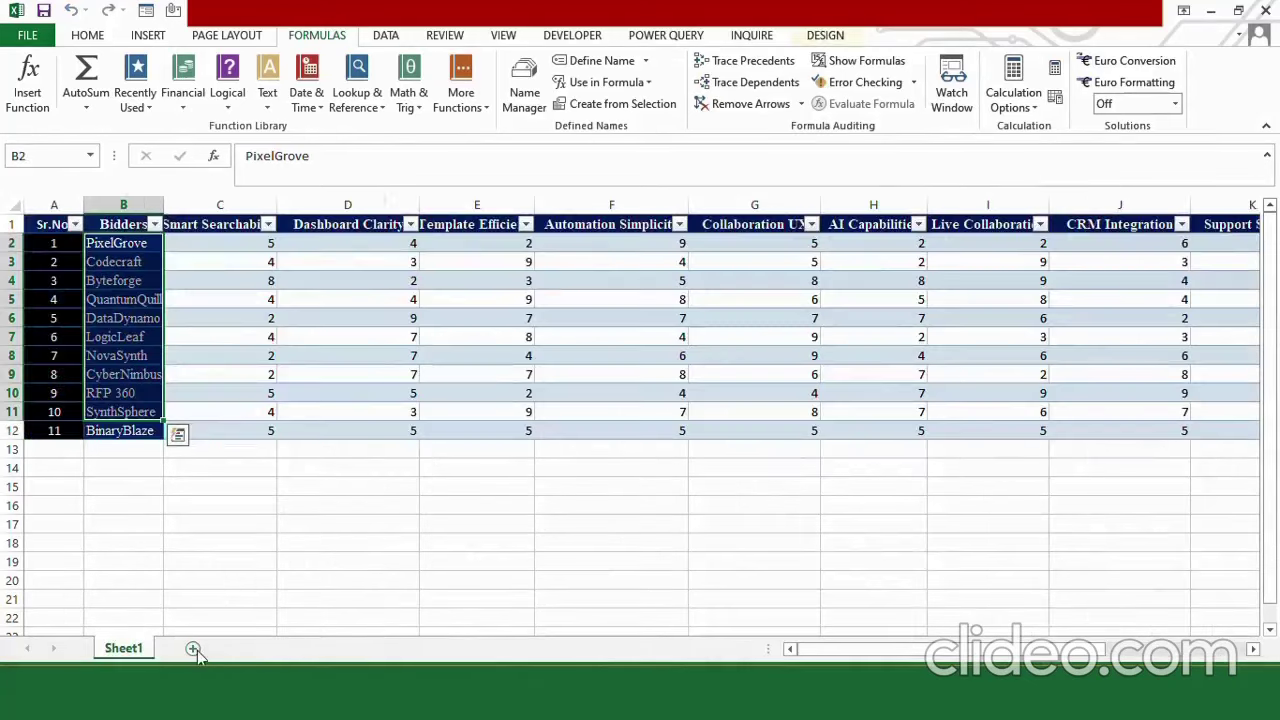
Step: Add a new worksheet and rename it Dashboard
click(194, 649)
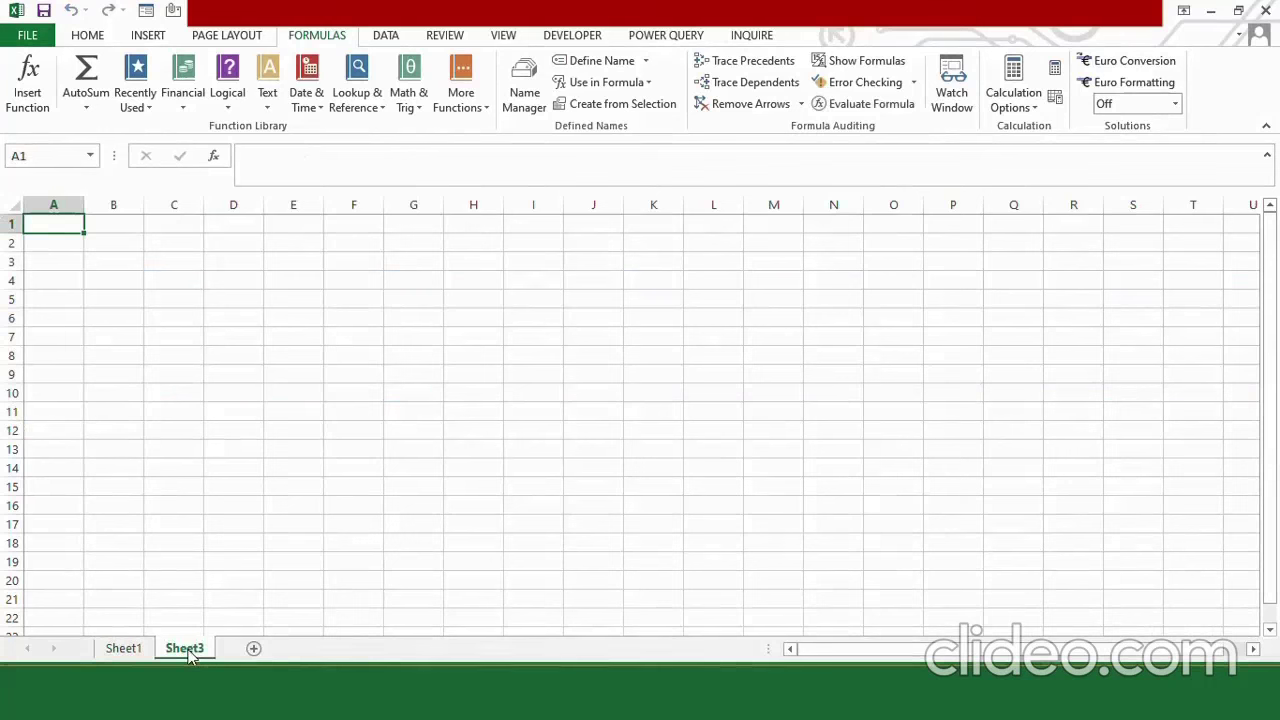
right_click(190, 655)
click(243, 474)
text(Dashboard)
click(53, 261)
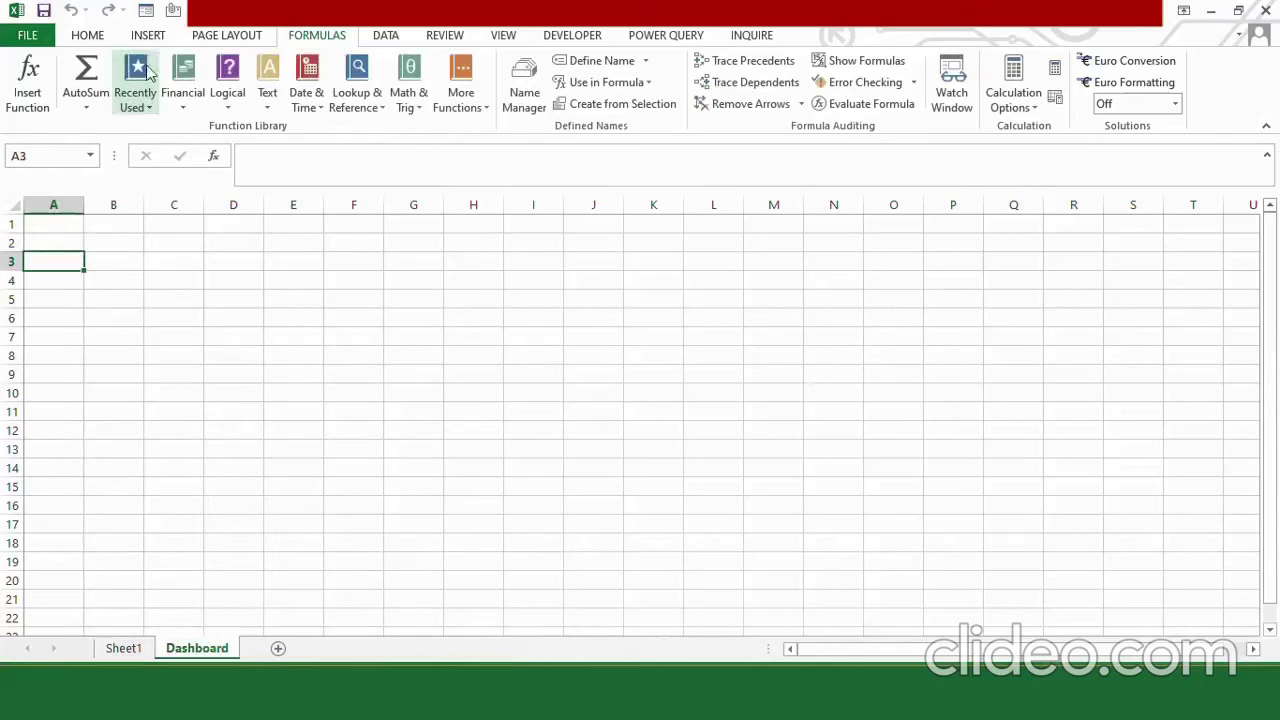
Step: Draw a rectangle banner over rows 1 to 5 of the Dashboard sheet, starting at column A, about 1.04" high and 16.62" wide
click(149, 38)
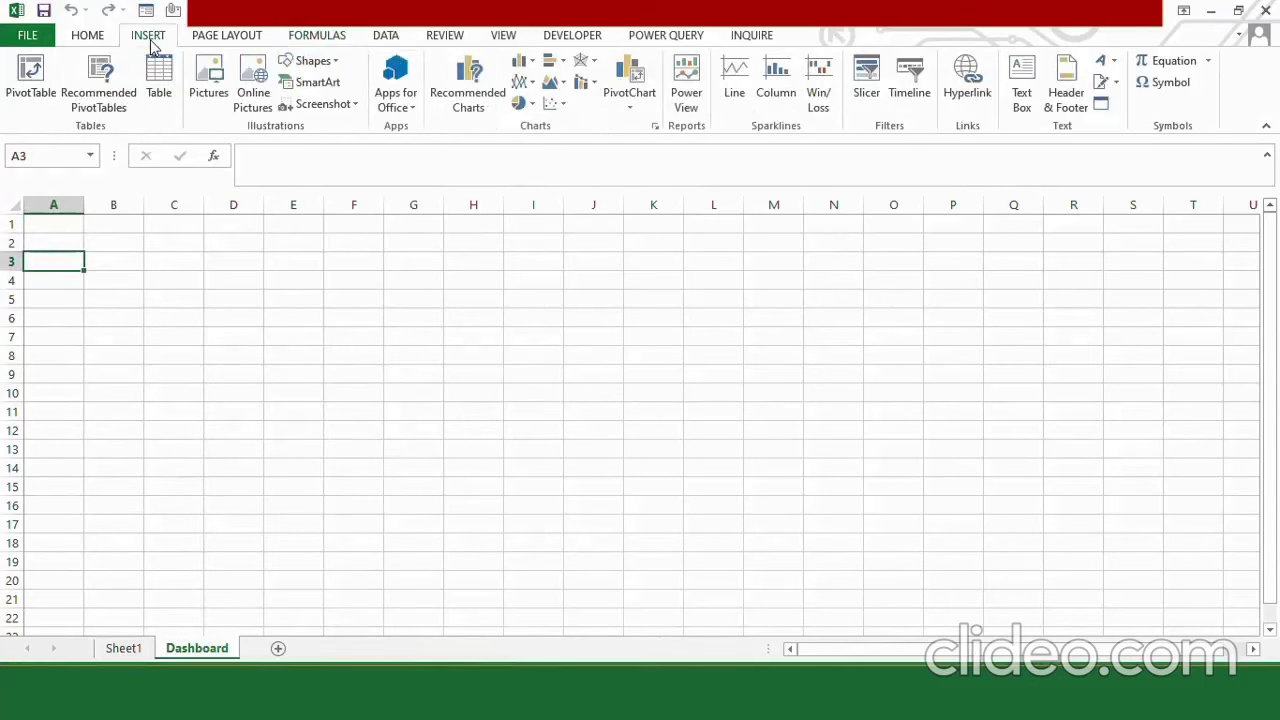
click(334, 61)
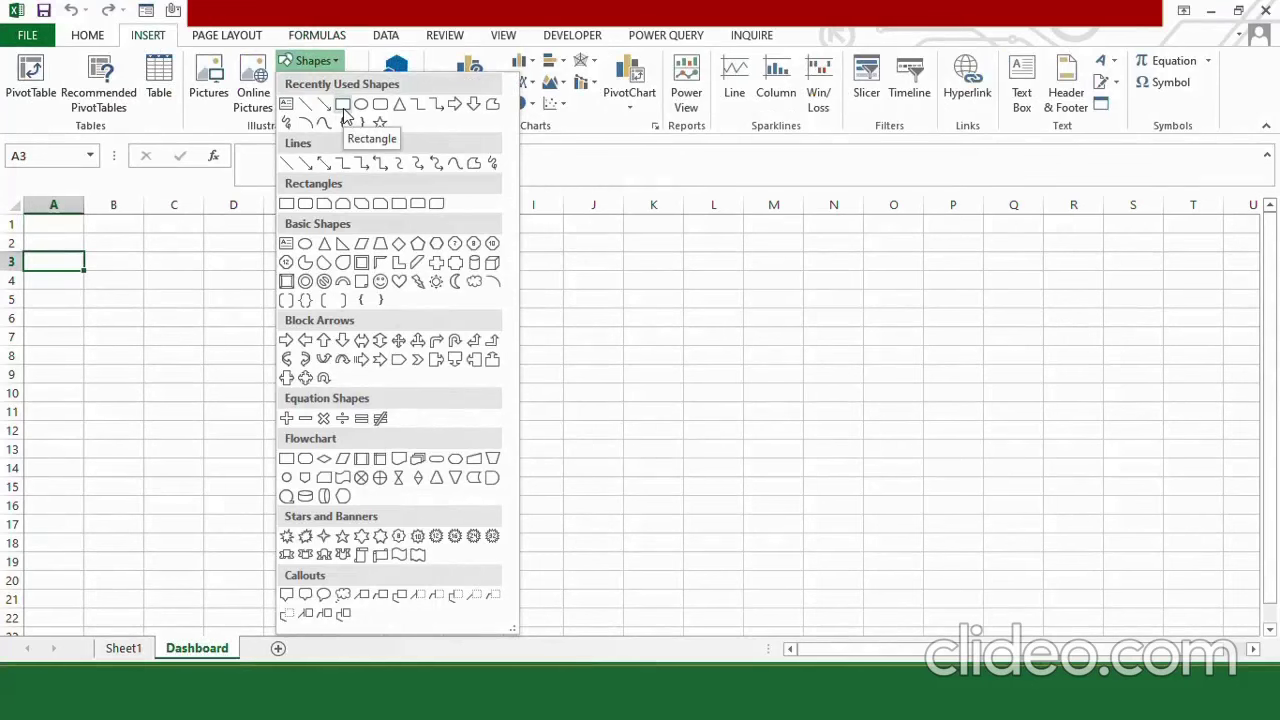
click(343, 106)
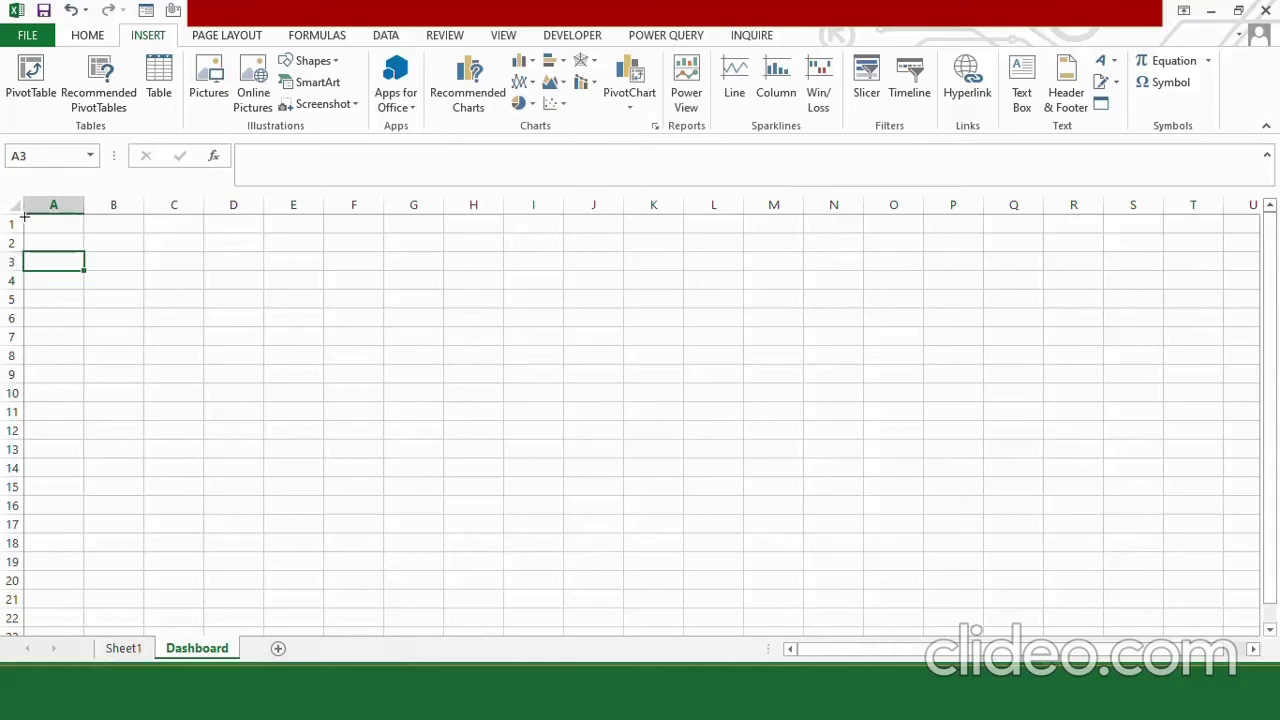
mouse_move(26, 216)
mouse_down()
mouse_move(49, 283)
mouse_move(80, 297)
mouse_move(1066, 320)
mouse_move(1086, 305)
mouse_move(1271, 300)
mouse_move(1273, 328)
mouse_move(1272, 309)
mouse_up()
scroll(300, 231, left, 2)
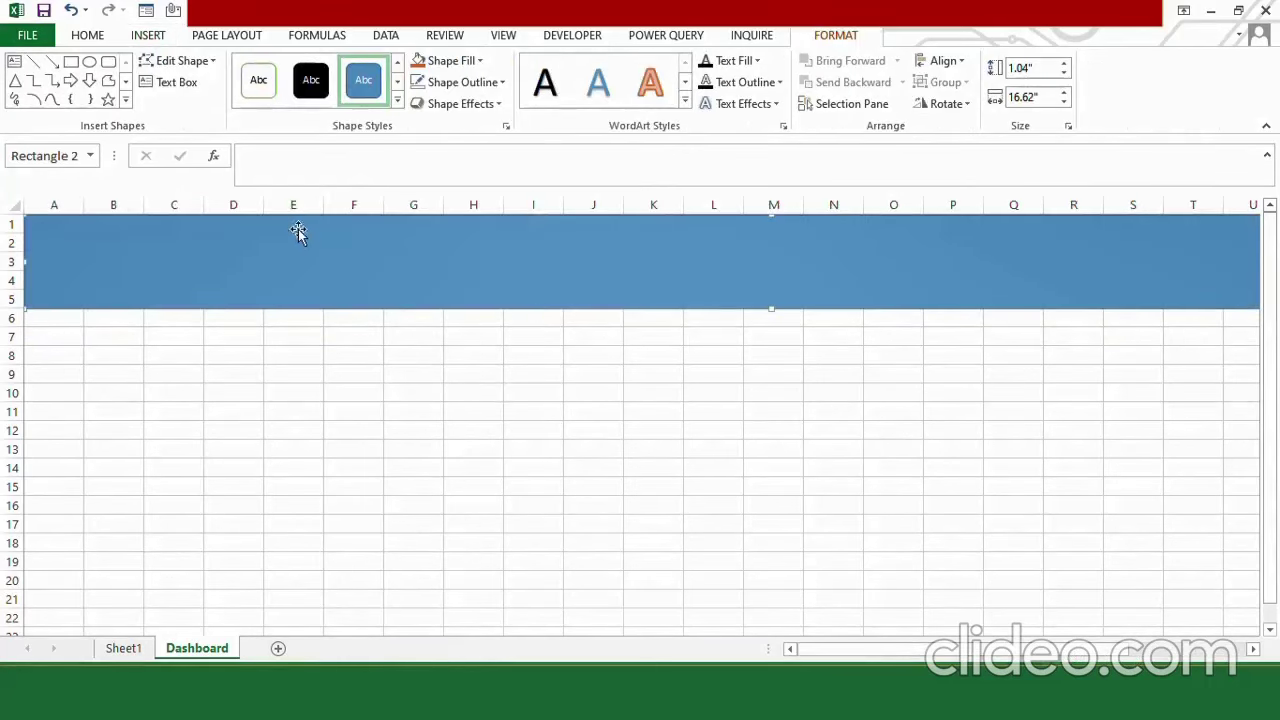
Step: Fill the banner rectangle with black, and switch its fill type to Gradient fill in the detailed shape formatting options
click(450, 61)
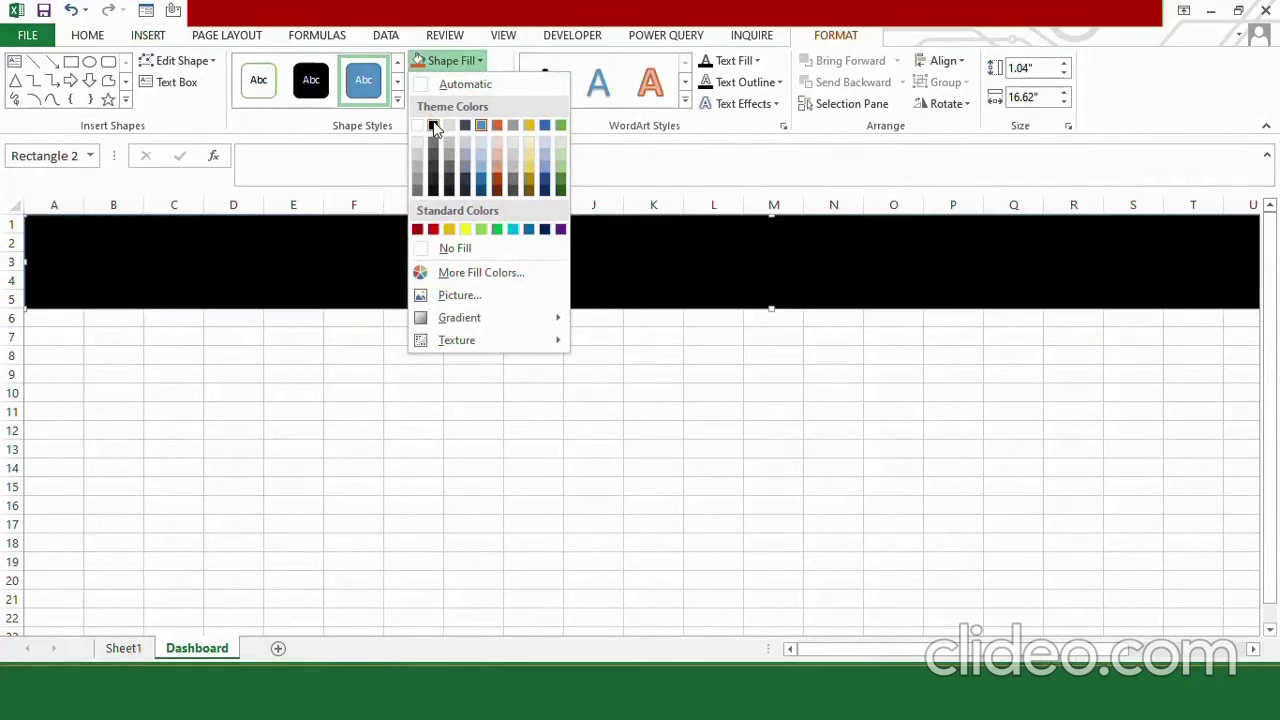
click(433, 124)
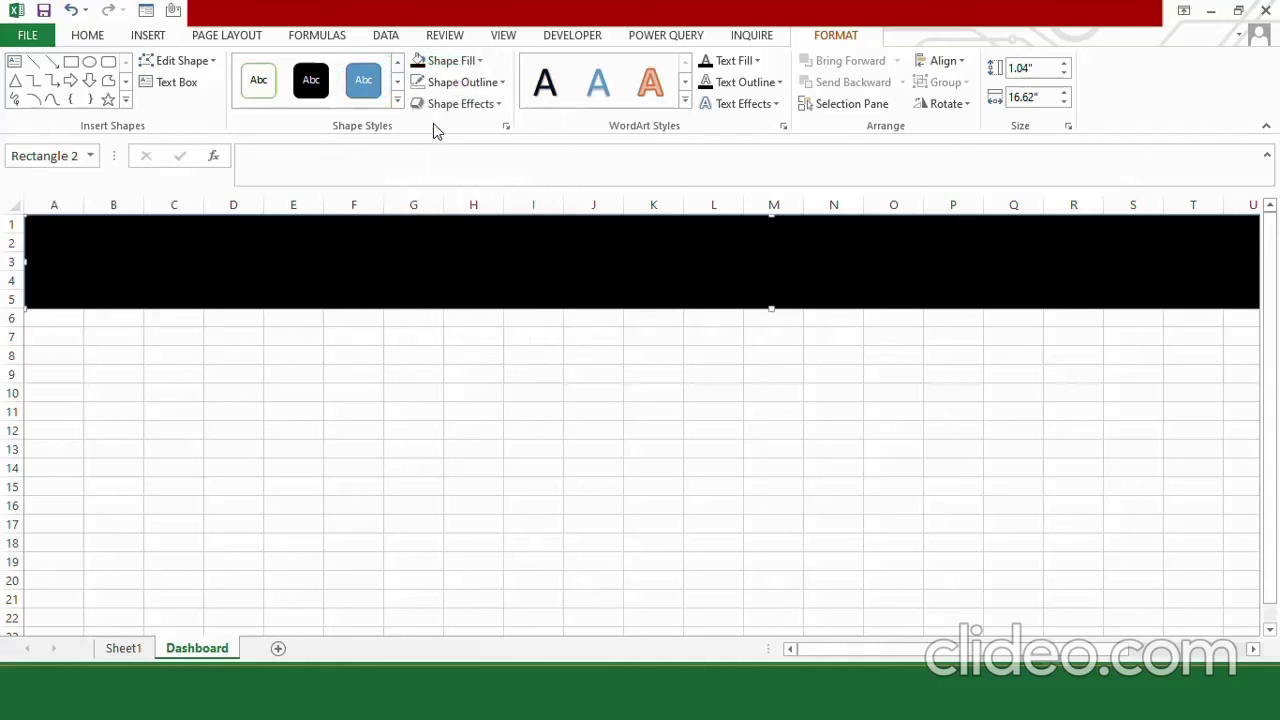
click(475, 64)
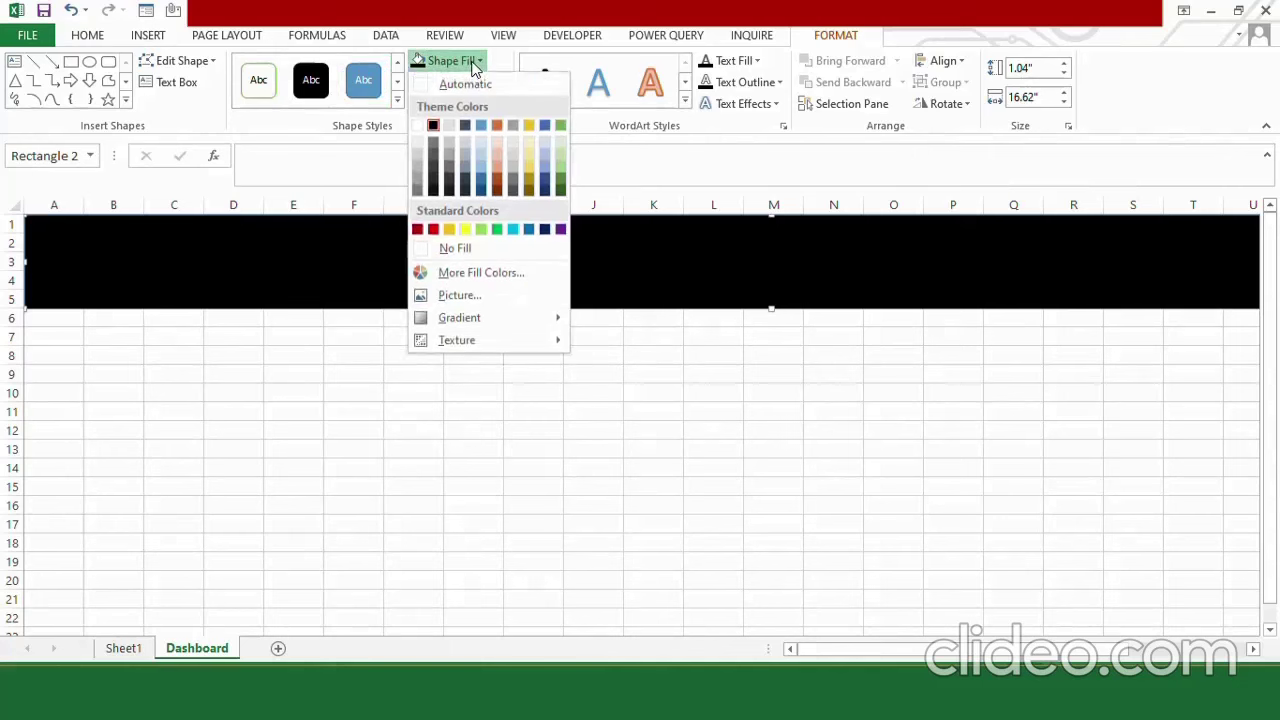
mouse_move(461, 322)
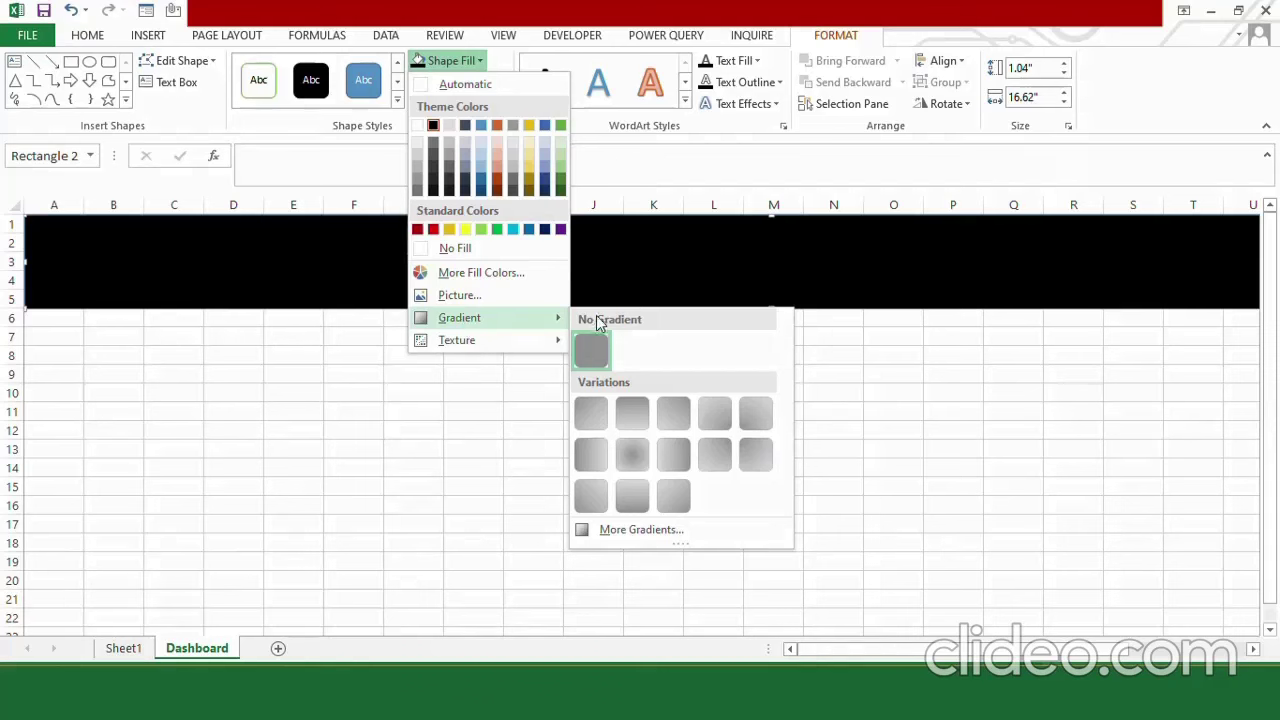
click(622, 532)
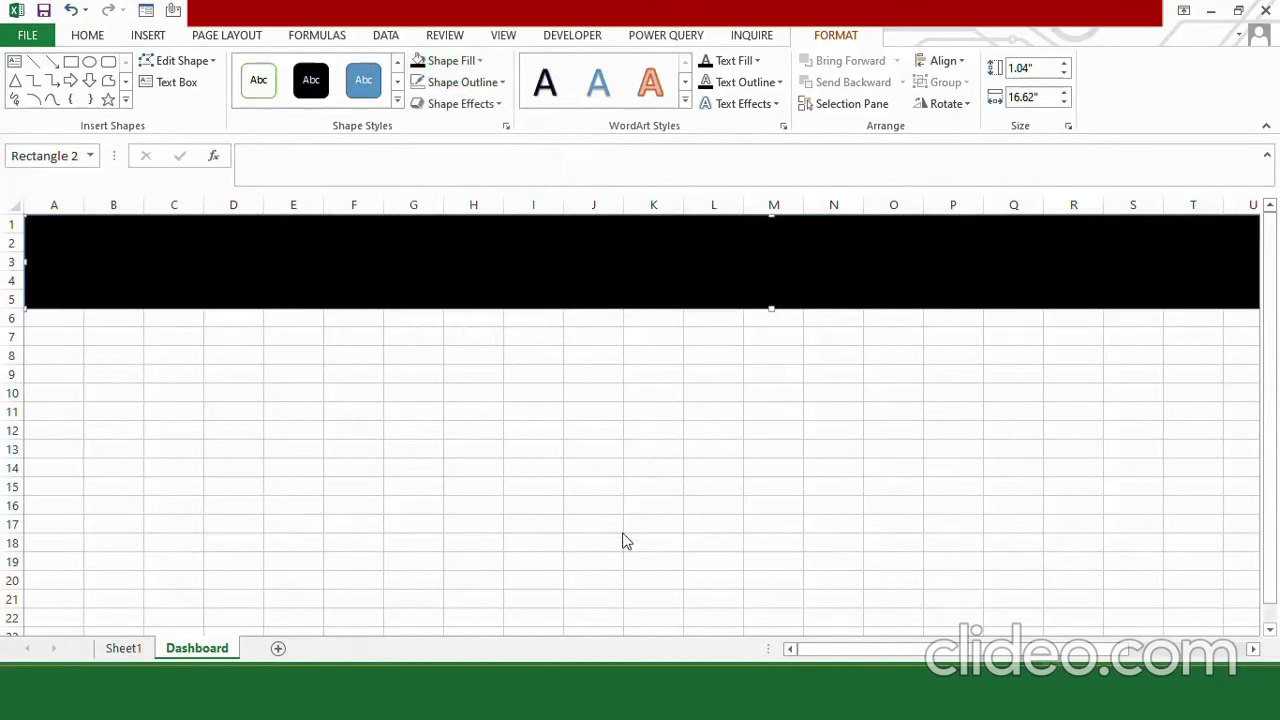
click(1054, 393)
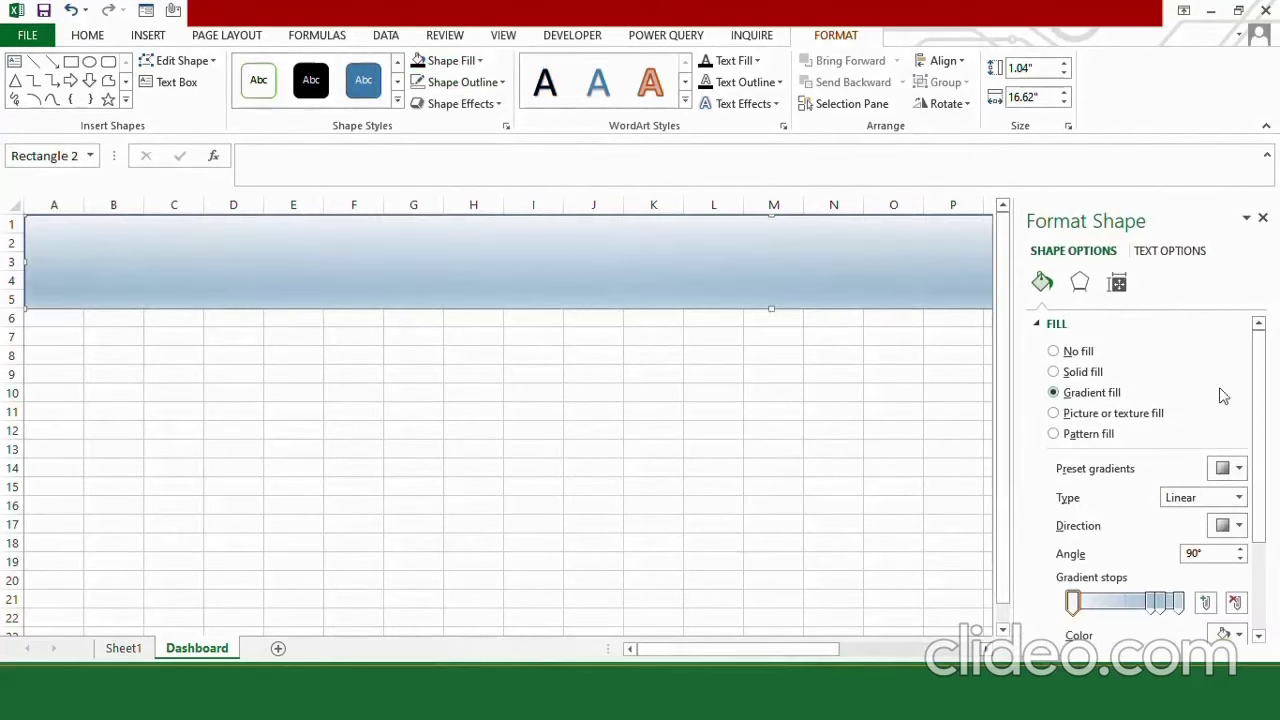
Step: Remove a middle gradient stop from the banner's fill and color the first stop the darkest orange theme shade
scroll(1217, 391, down, 3)
click(1156, 478)
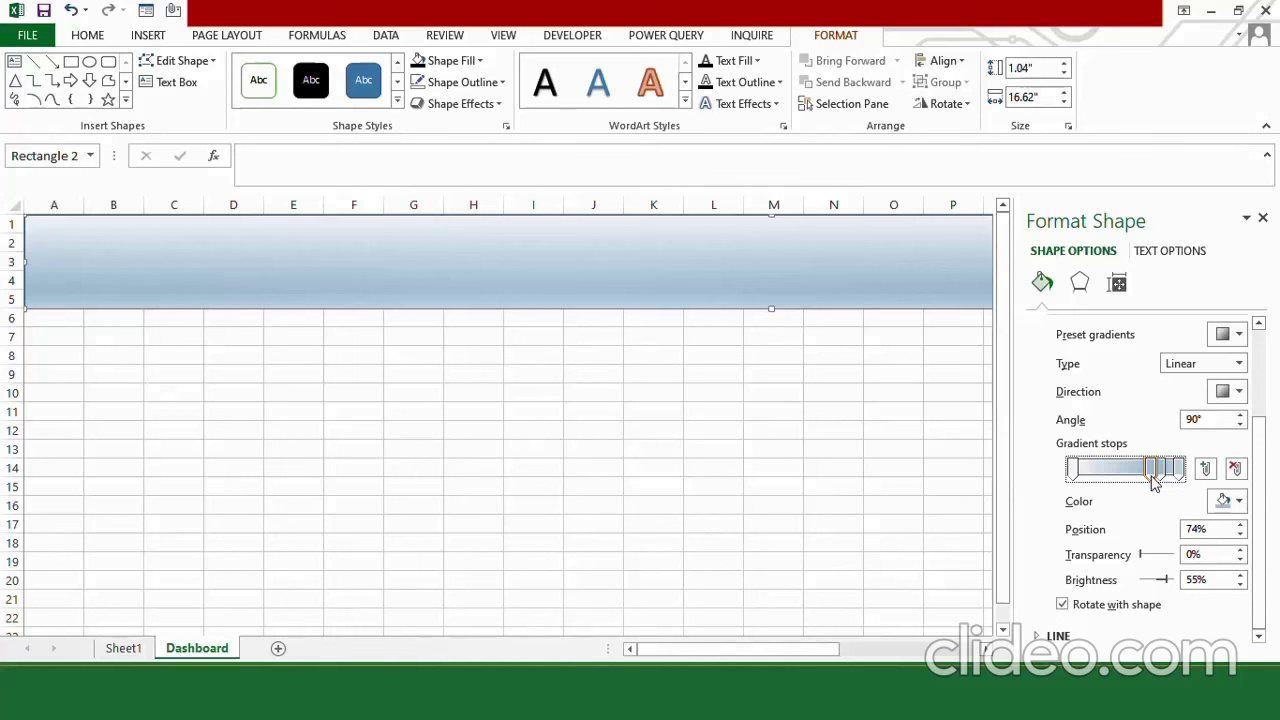
drag(1156, 478, 1162, 515)
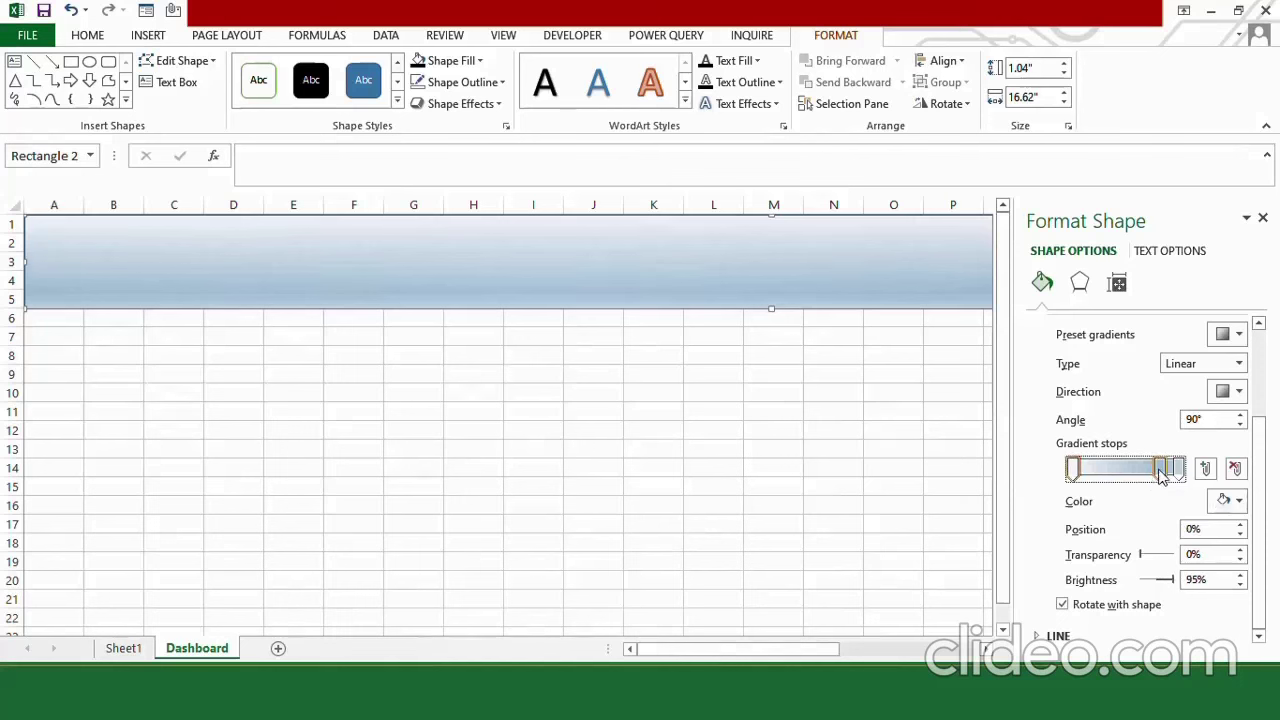
click(1238, 501)
click(1204, 604)
Step: Move the banner's light blue gradient stop to 17% and color it black
click(1127, 468)
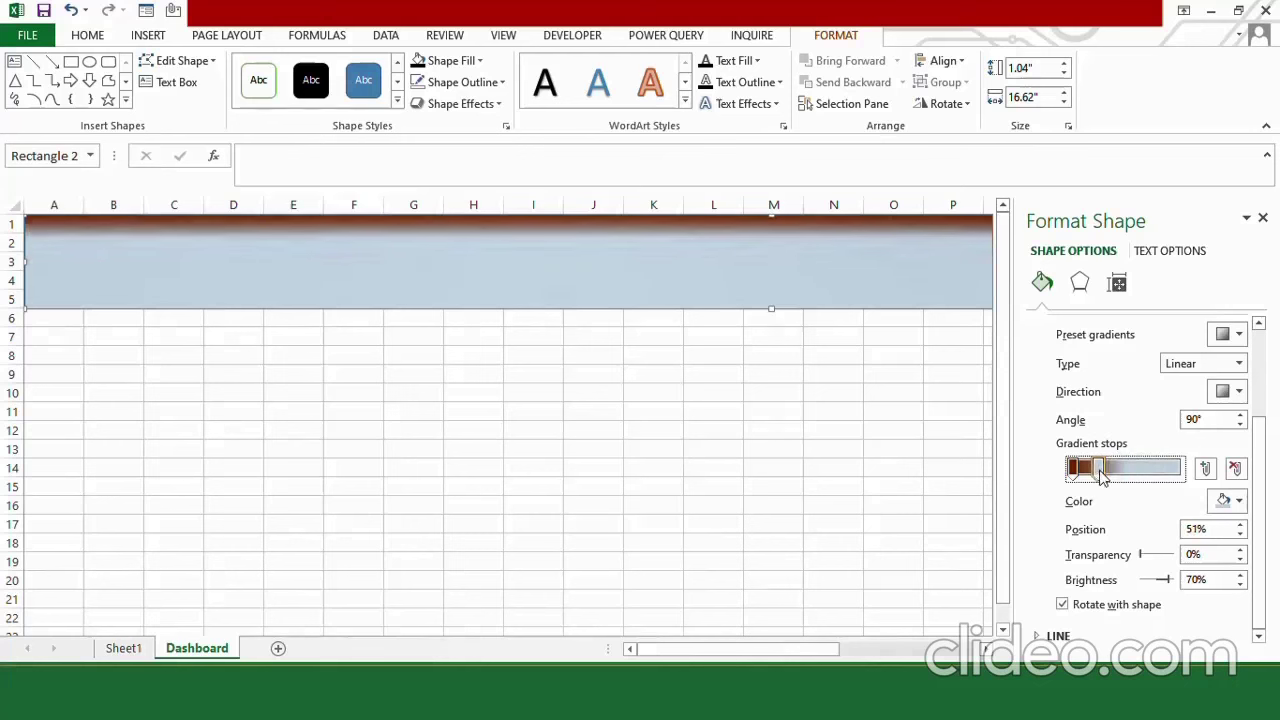
drag(1127, 468, 1096, 476)
click(1232, 501)
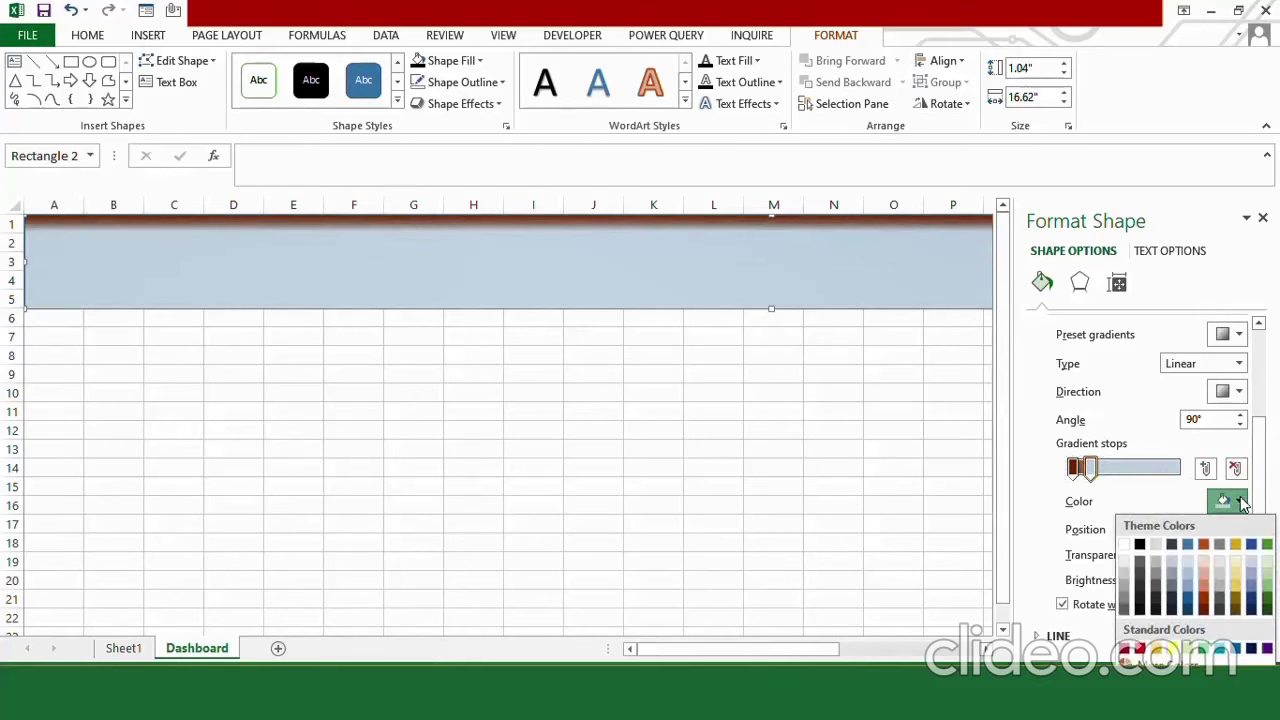
click(1140, 543)
Step: Change the banner's gradient type to Radial, shift the black stop towards the orange end, and close the shape formatting options
click(1239, 365)
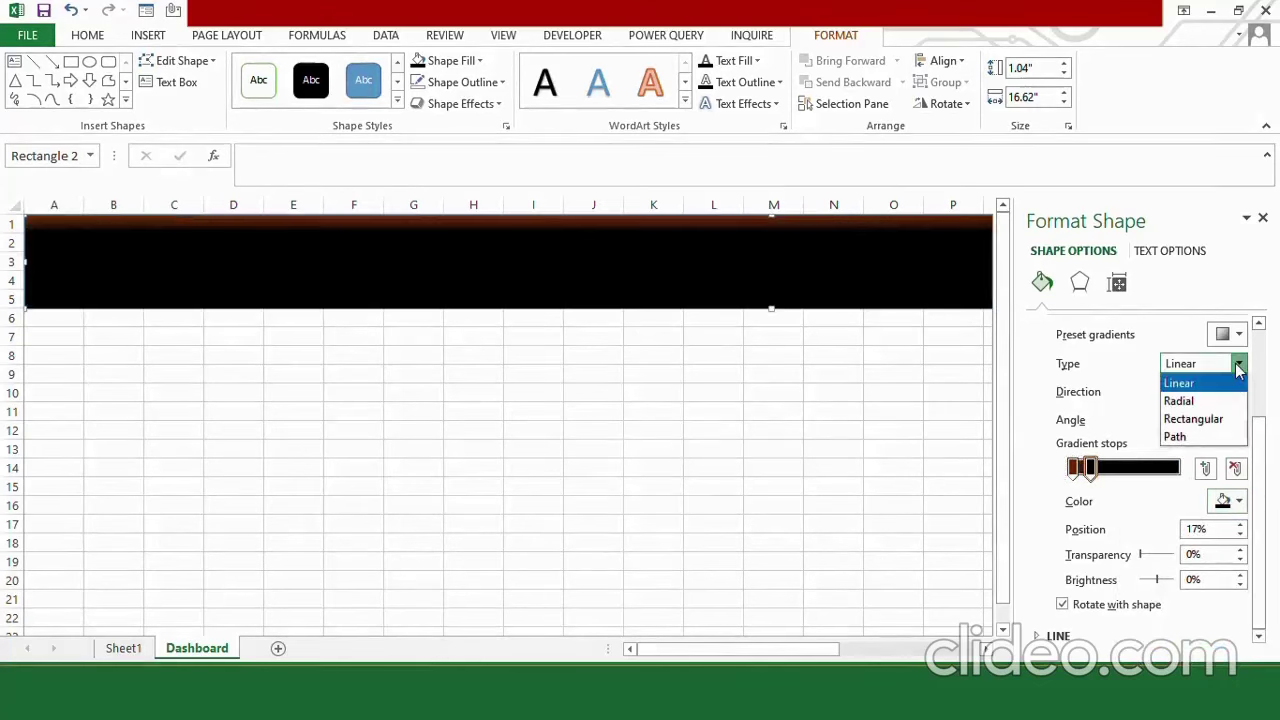
key(Escape)
drag(1090, 468, 1172, 468)
scroll(1230, 400, up, 2)
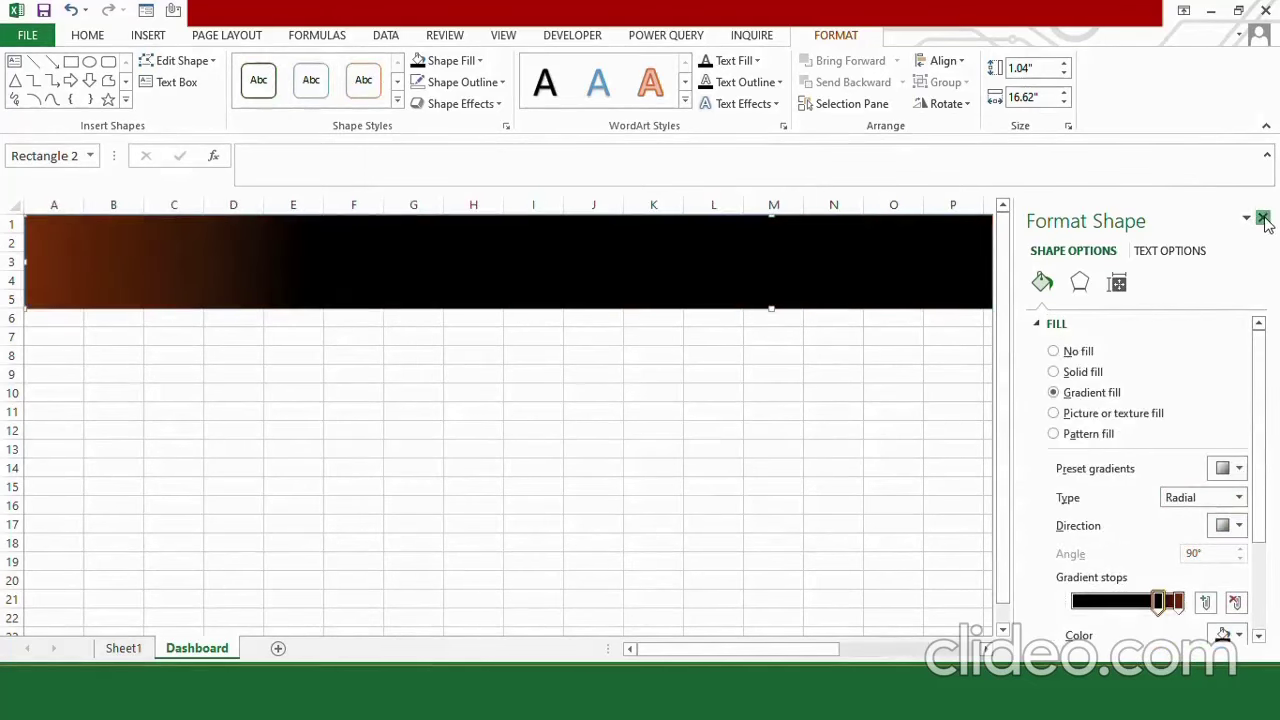
click(1263, 217)
click(523, 334)
click(166, 264)
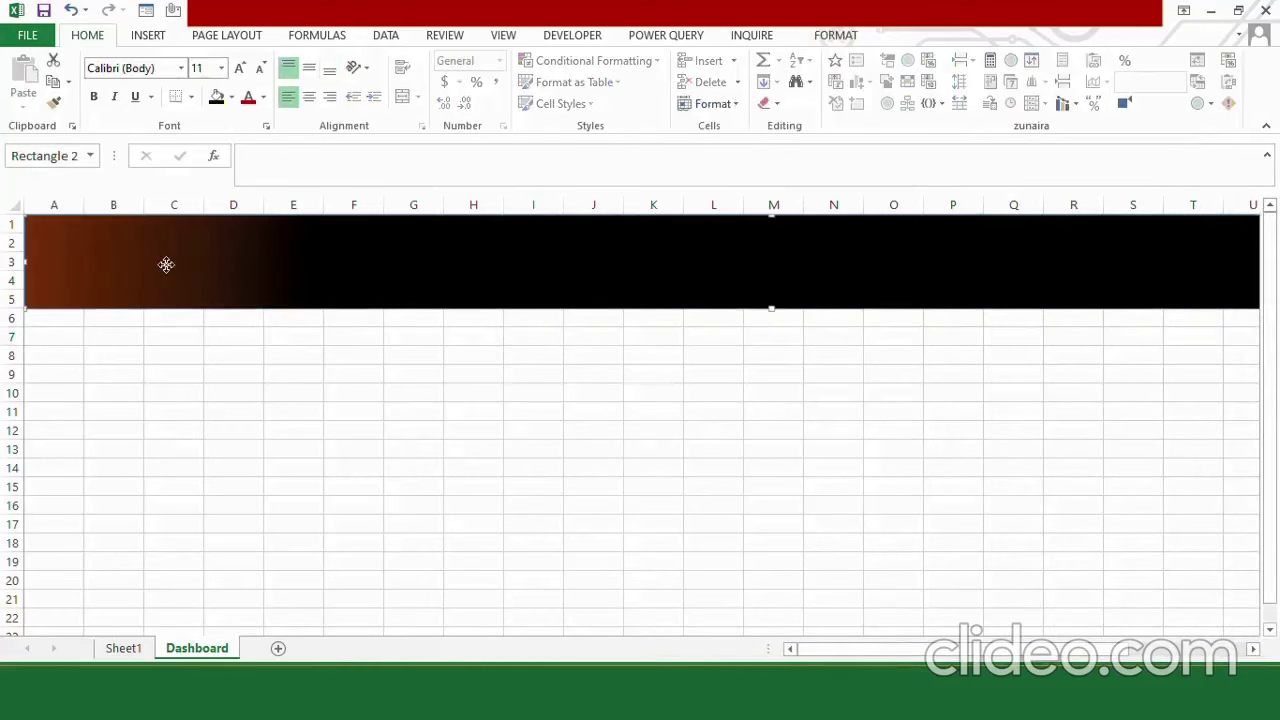
Step: Insert a text box about 0.89" high and 5.41" wide on the banner over columns B to I, reading FINTECH NEXUS
click(148, 35)
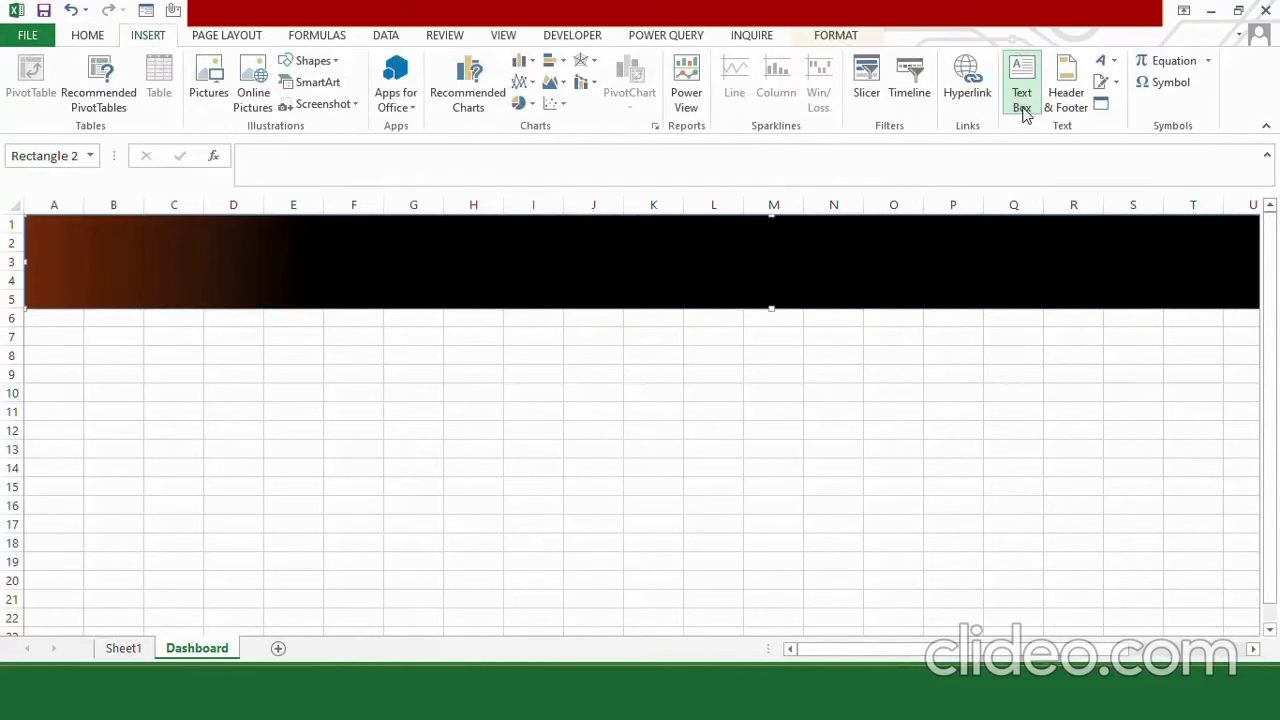
click(1021, 82)
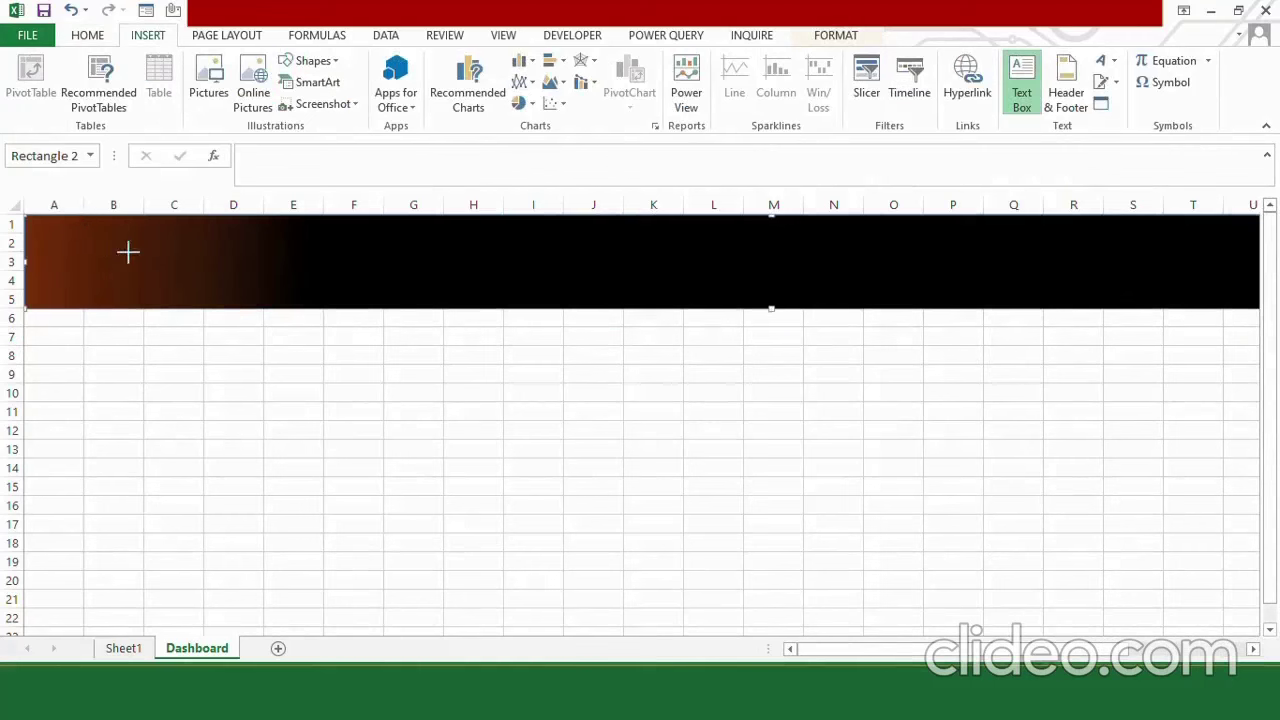
drag(567, 298, 570, 299)
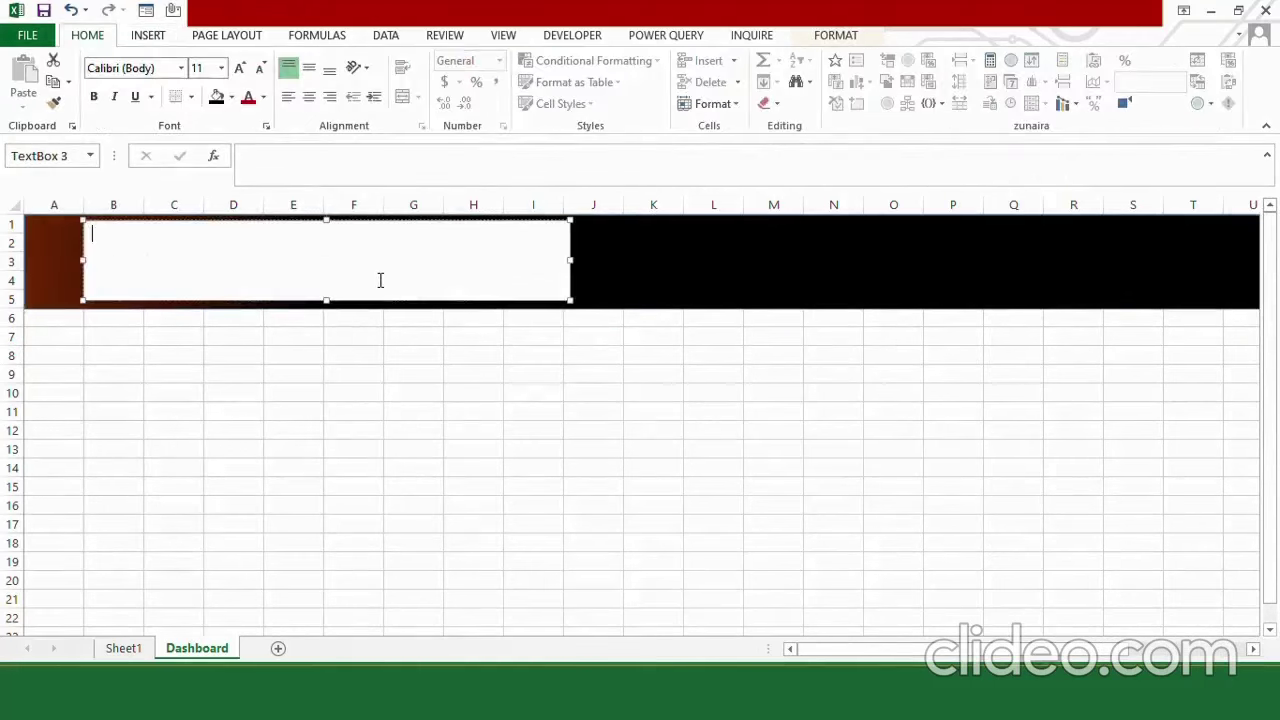
text(FINTECH NEXUS)
Step: Format the FINTECH NEXUS text in Calisto MT, size 44, with a white font color
triple_click(105, 243)
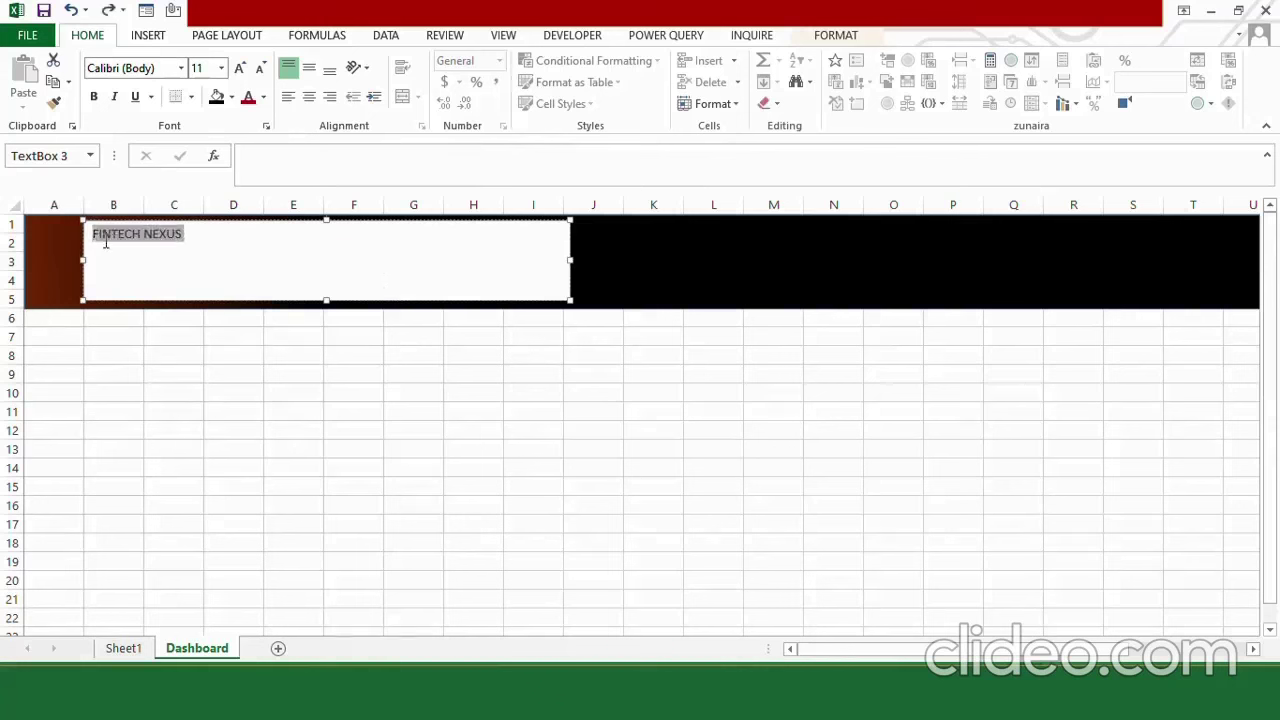
click(181, 66)
key(BackSpace)
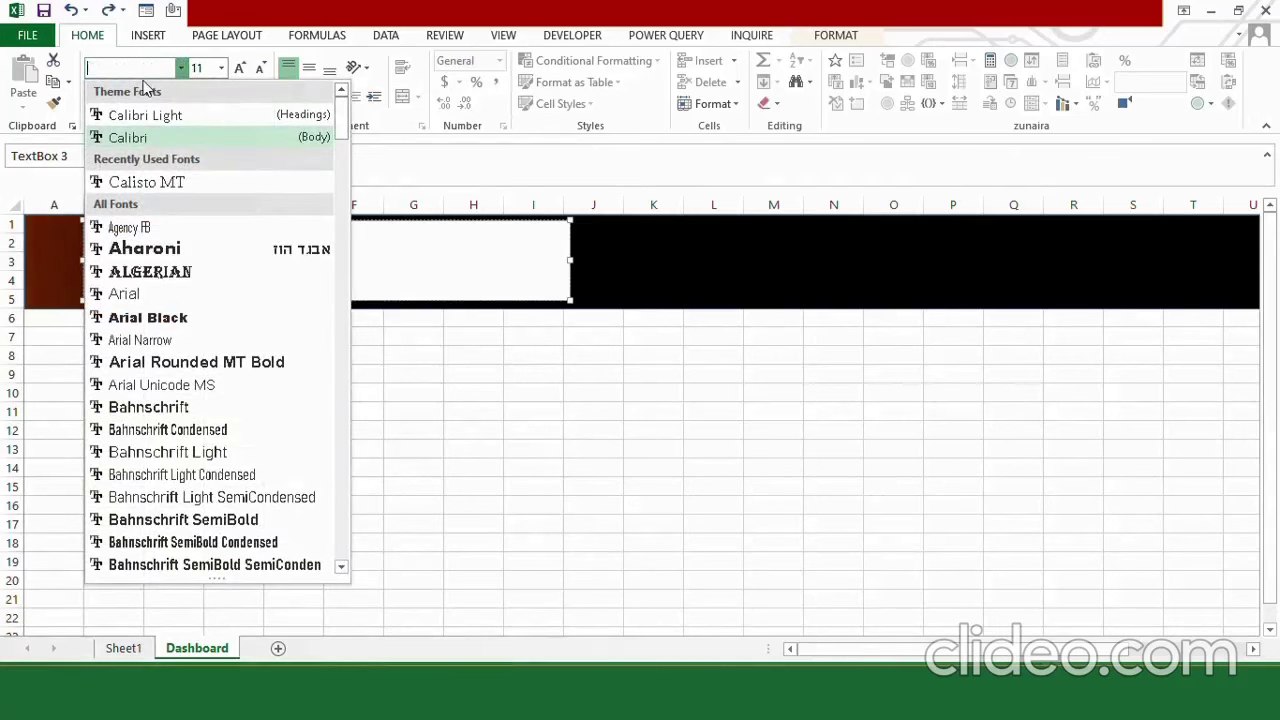
click(175, 182)
click(205, 68)
text(44)
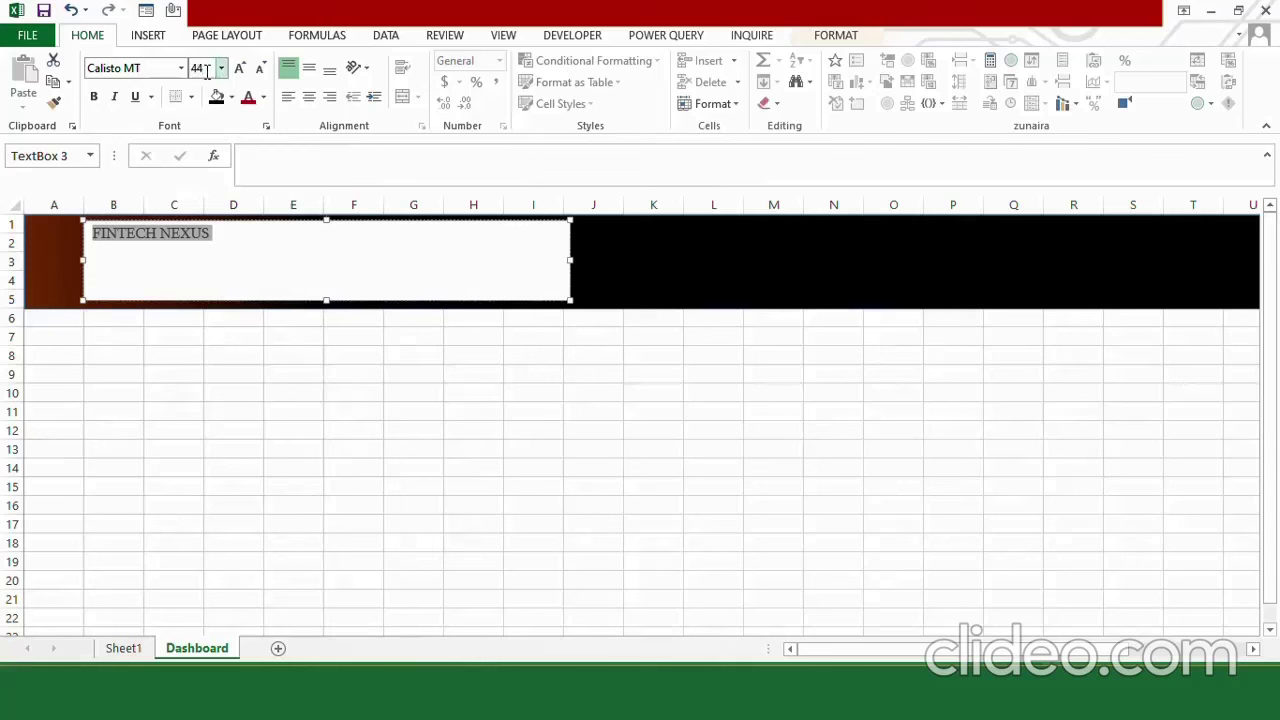
key(Return)
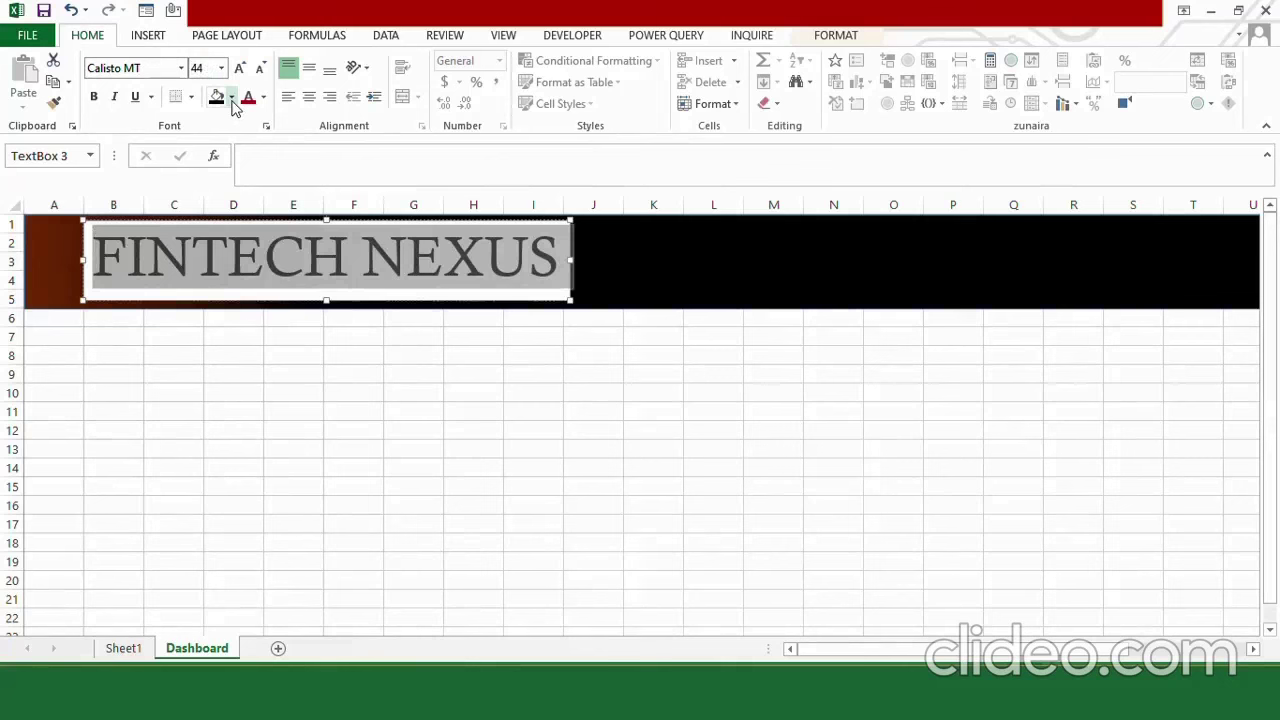
click(264, 98)
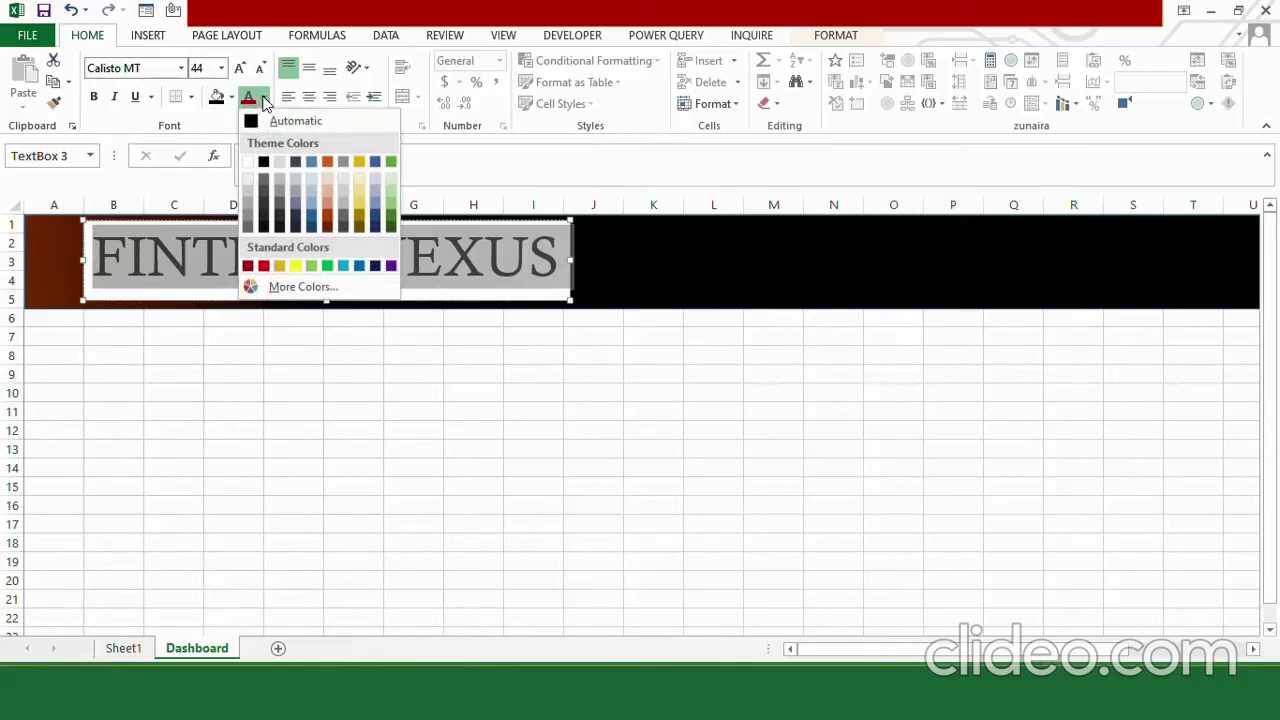
click(249, 163)
Step: Remove the fill and outline from the title text box
click(220, 221)
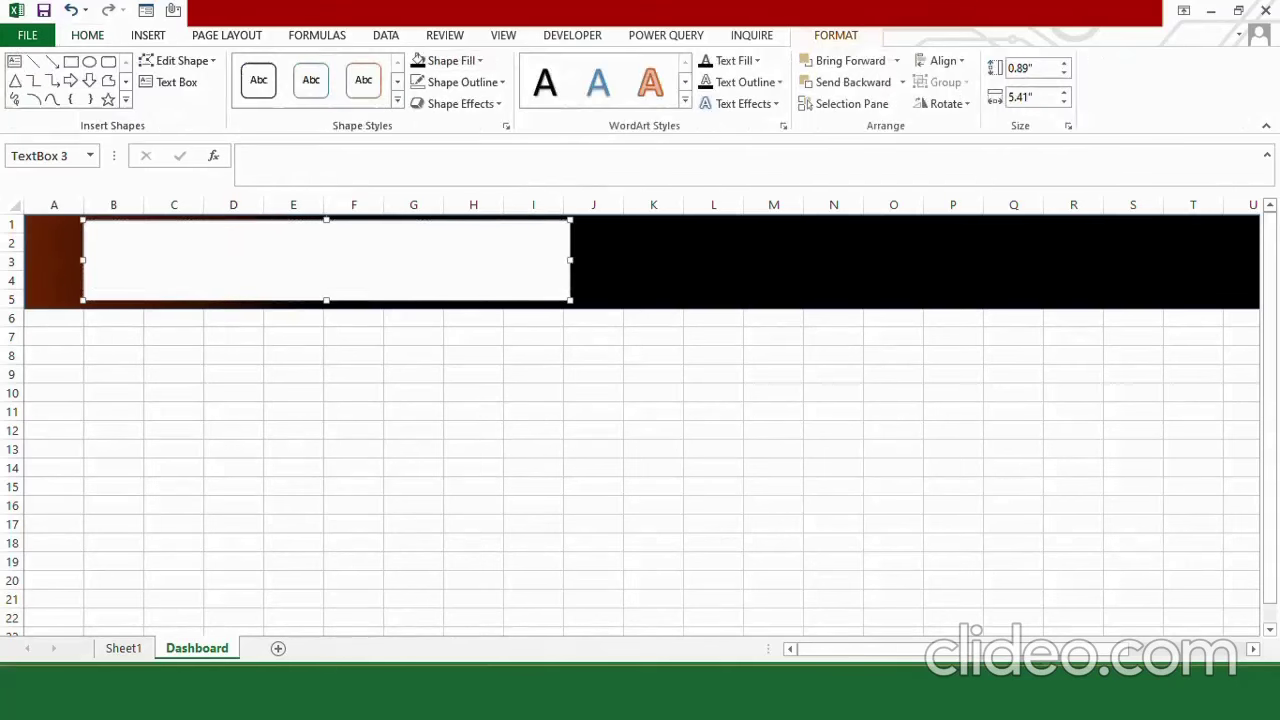
click(452, 61)
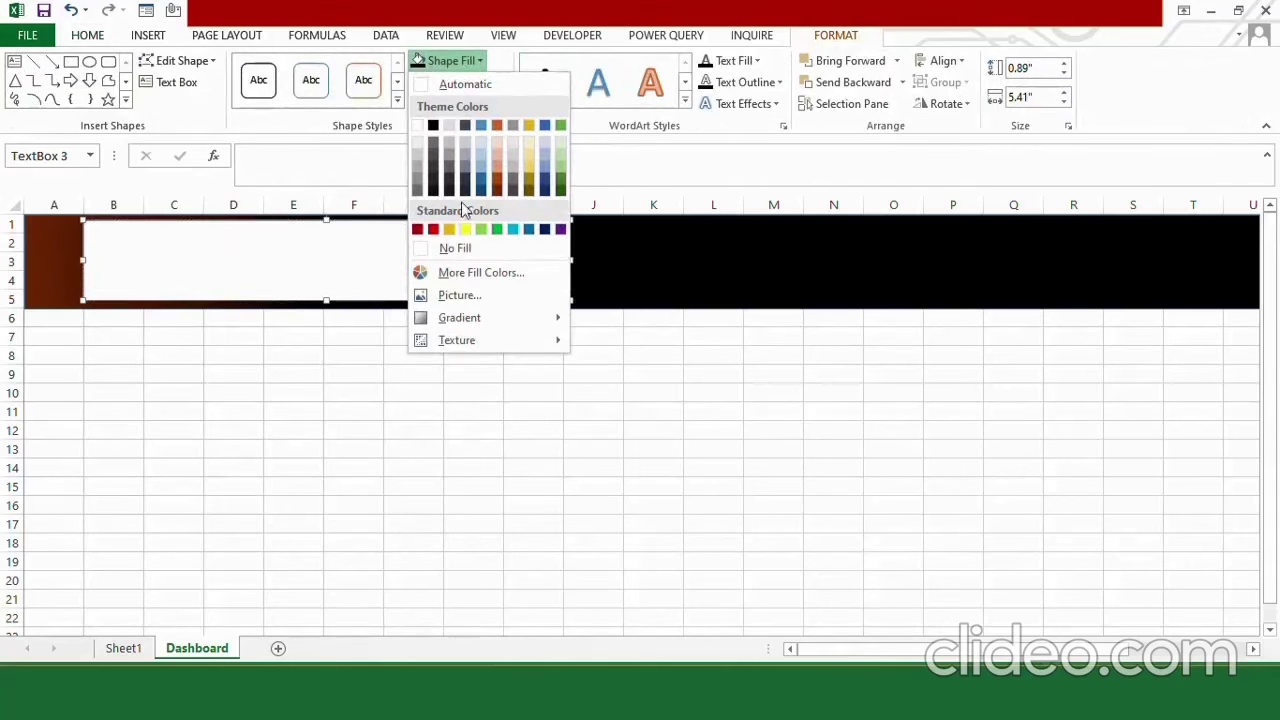
click(458, 249)
click(462, 82)
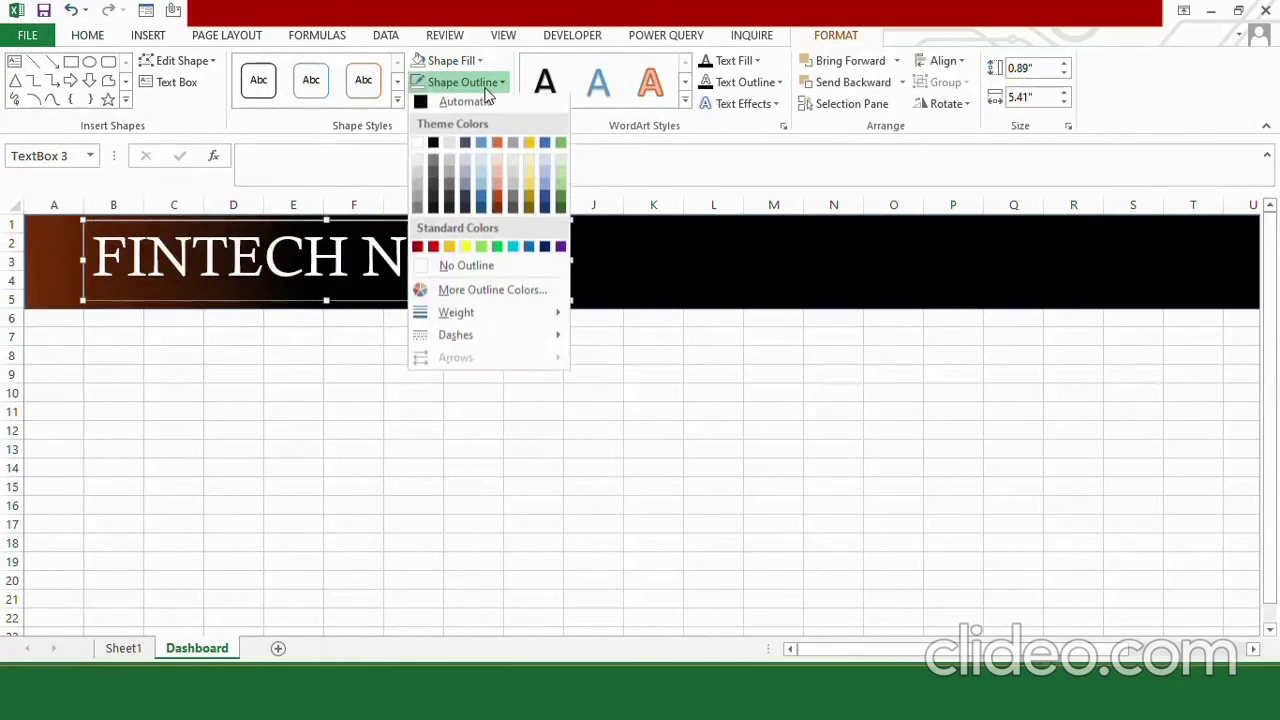
click(455, 270)
click(409, 339)
click(409, 314)
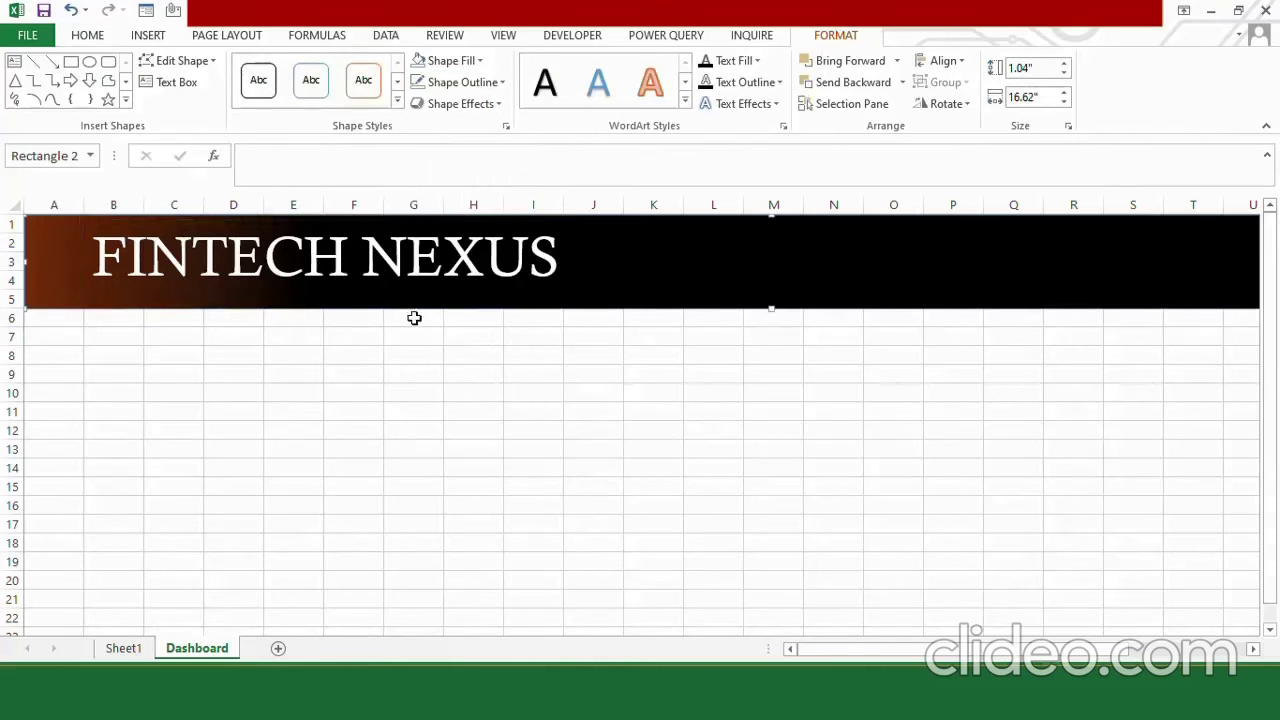
Step: Draw a thin rectangle along the banner's lower edge, about 0.08" high and 14.47" wide
click(148, 35)
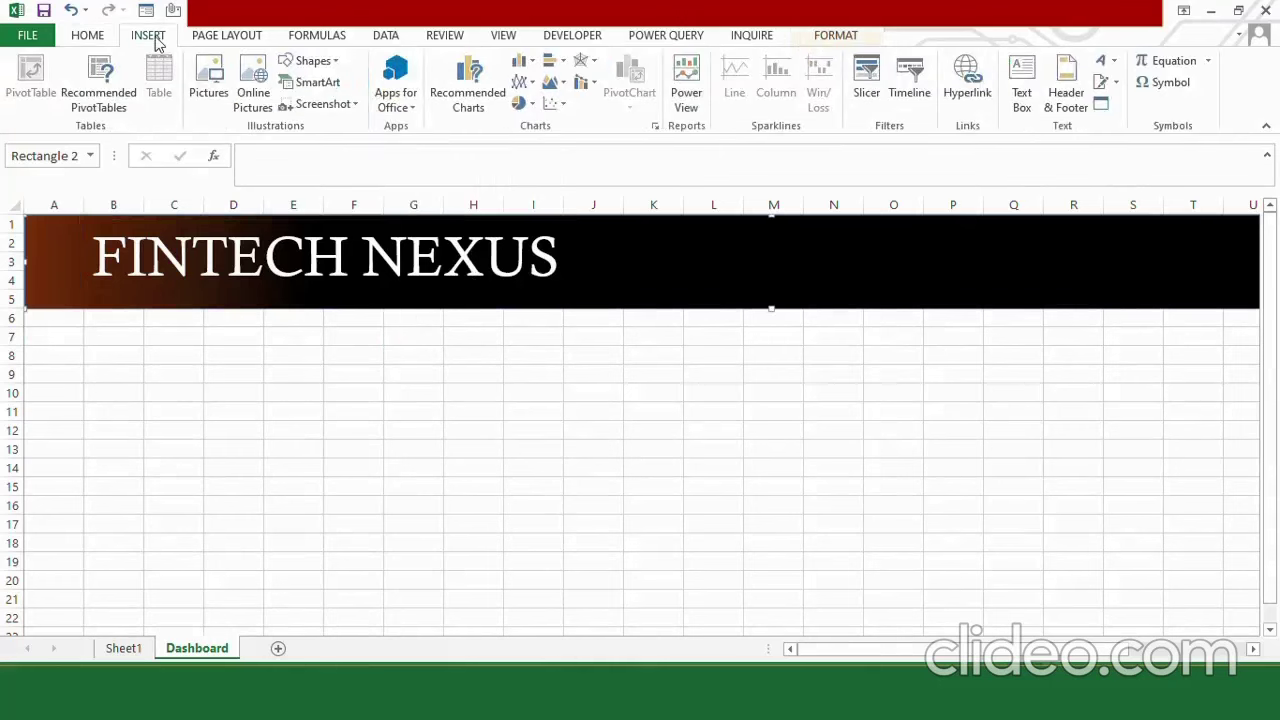
click(312, 62)
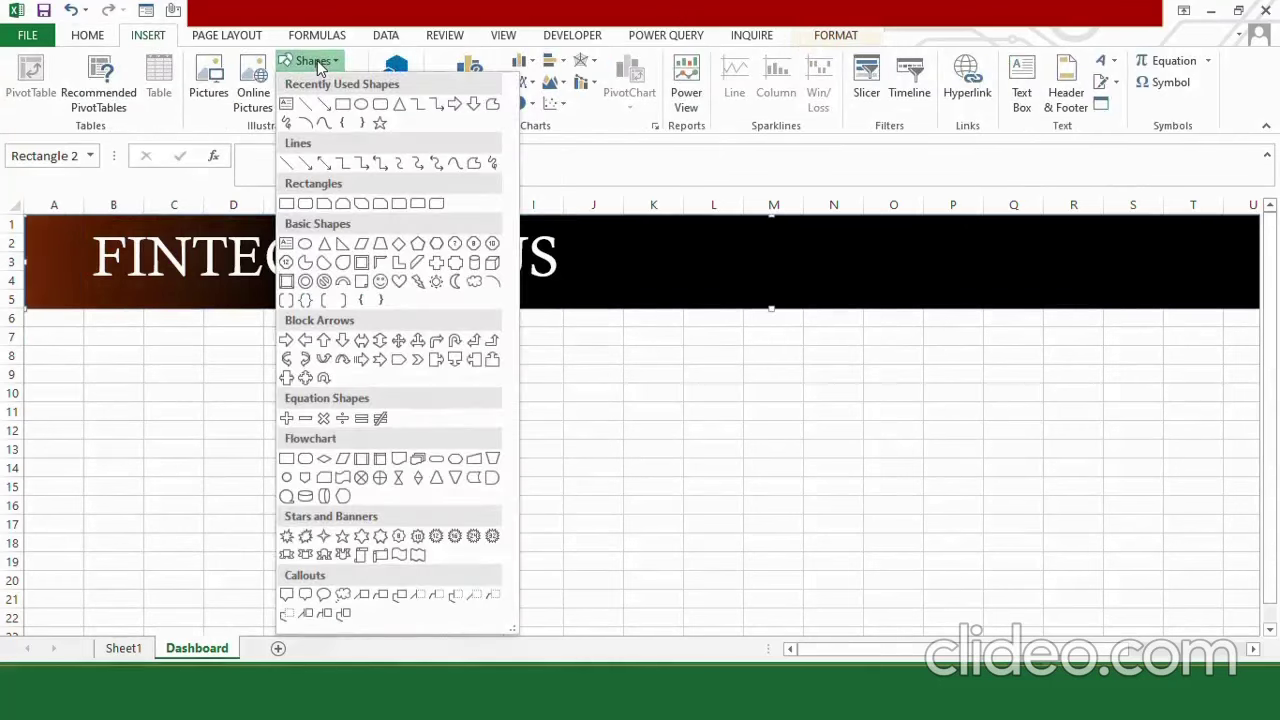
click(343, 106)
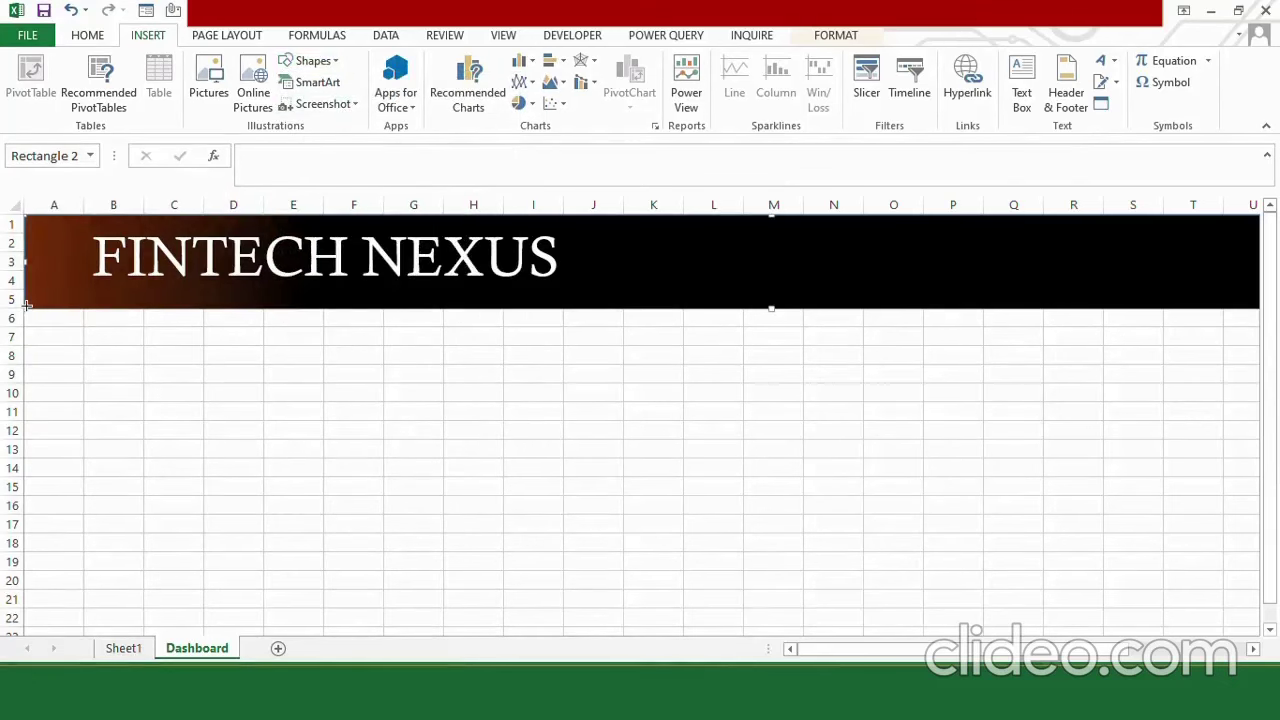
drag(26, 305, 1258, 312)
Step: Fill the thin rectangle under the banner with light gray and remove its outline
click(451, 60)
click(416, 157)
click(462, 82)
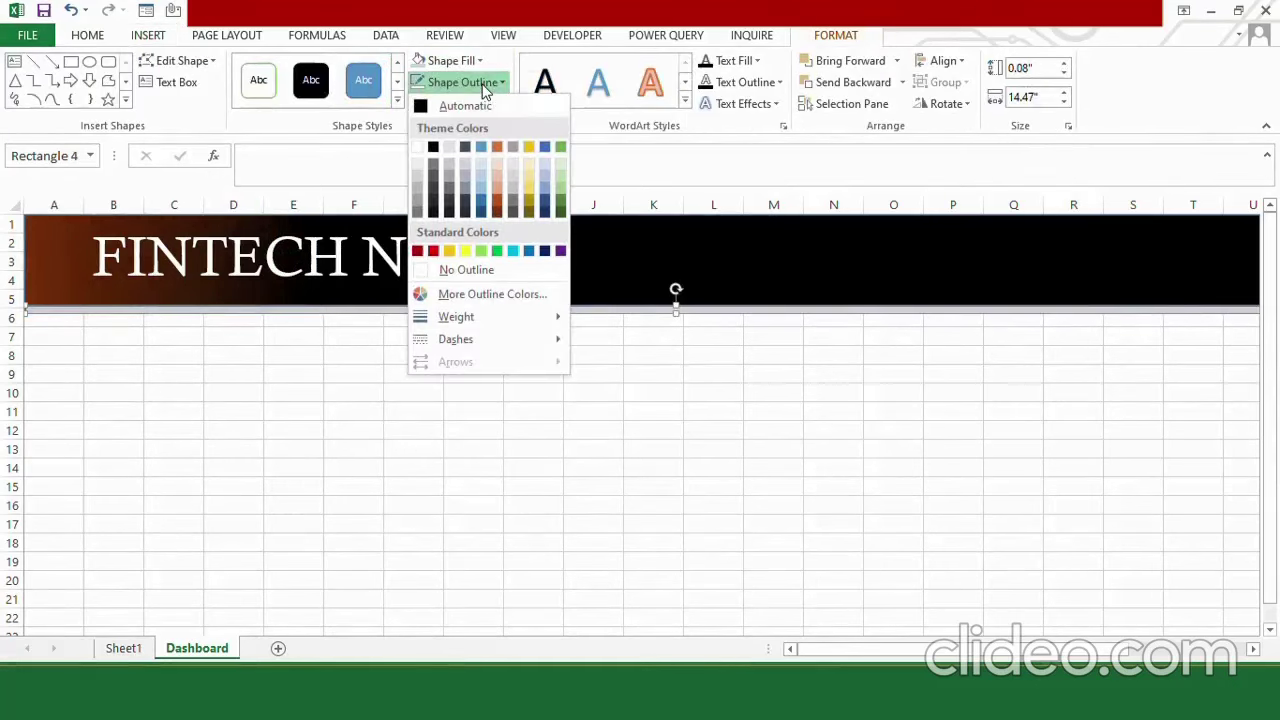
click(456, 272)
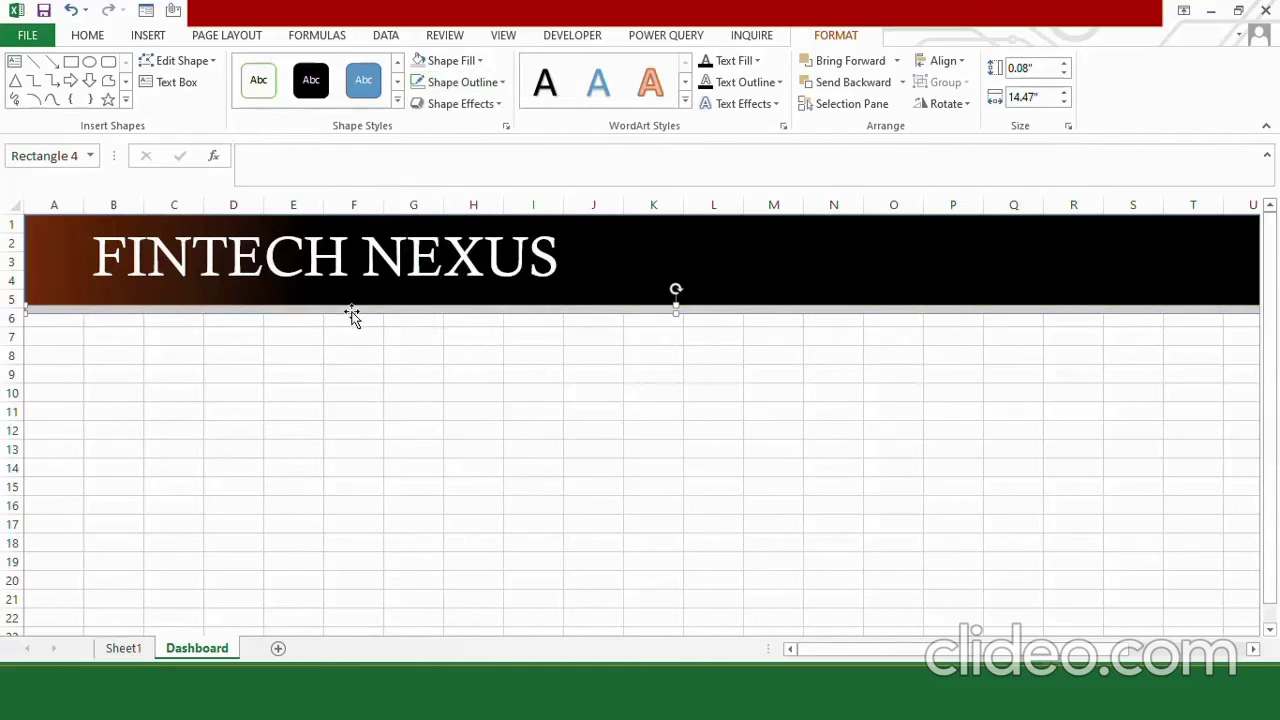
Step: Stretch the gray strip to the banner's full width and adjust its height along the banner's lower edge
click(771, 297)
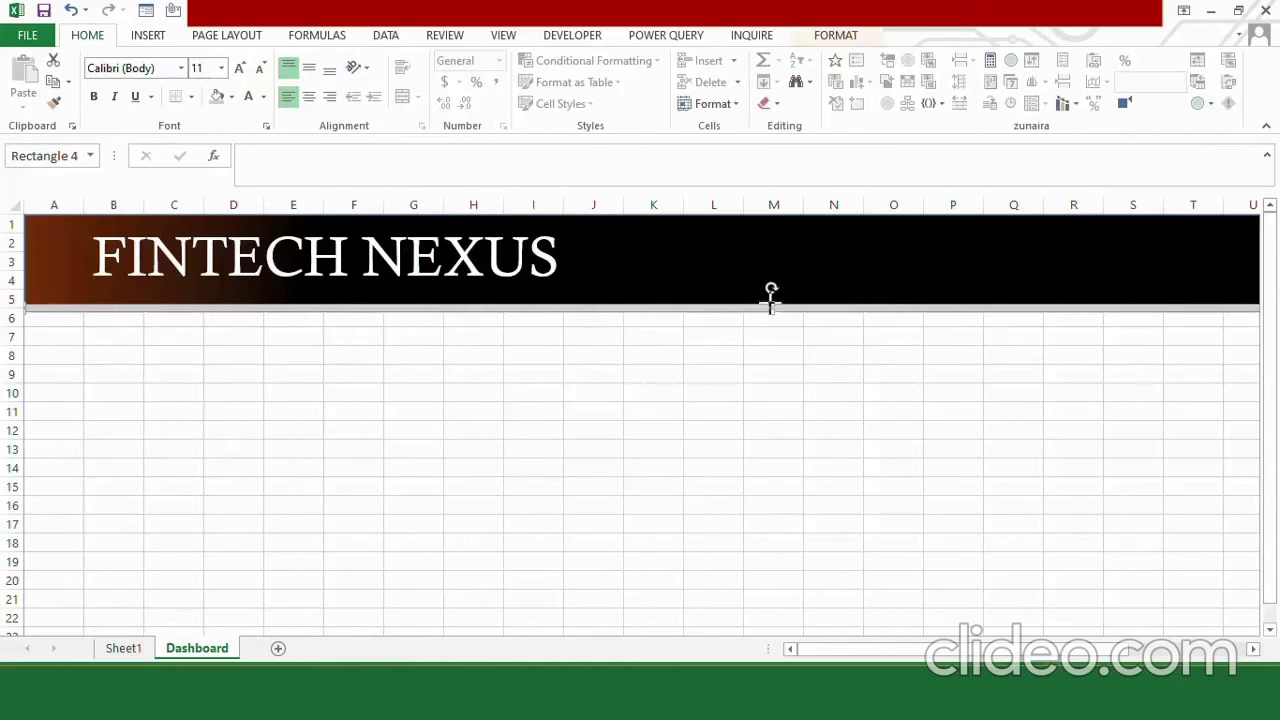
drag(771, 297, 771, 292)
click(748, 318)
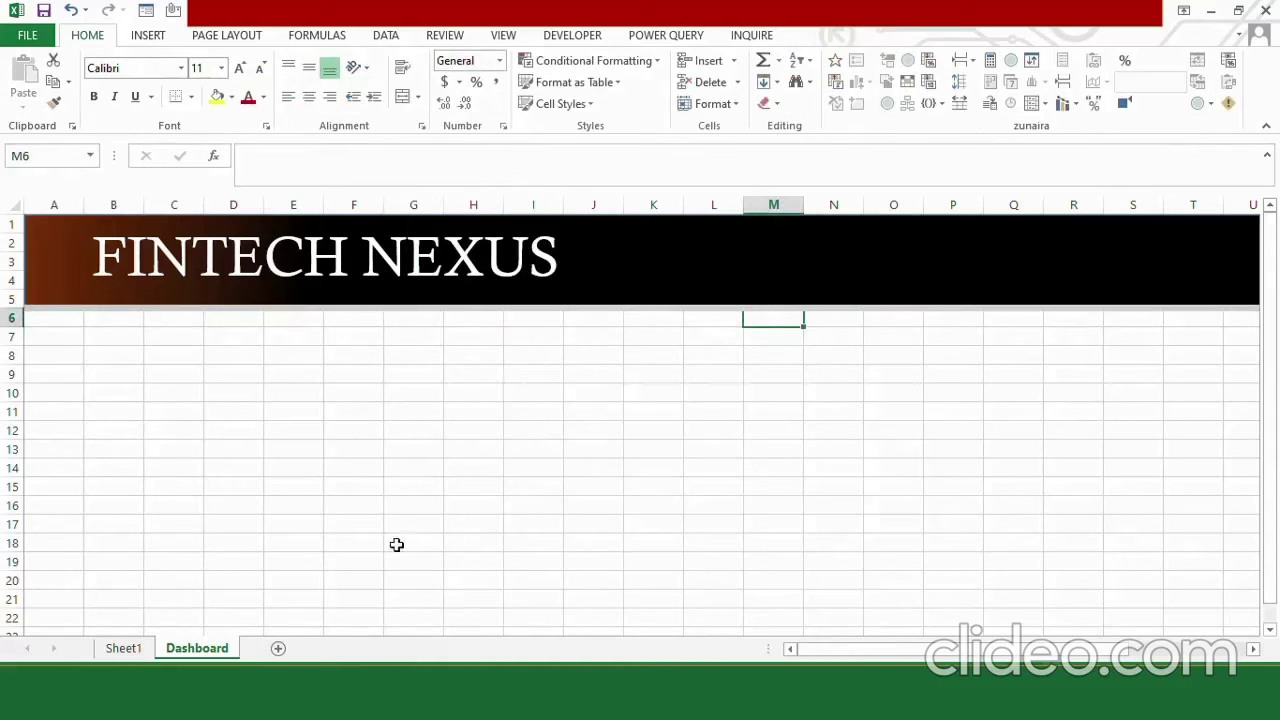
Step: Insert an ActiveX combo box below the banner in row 7, spanning columns B to D
click(116, 340)
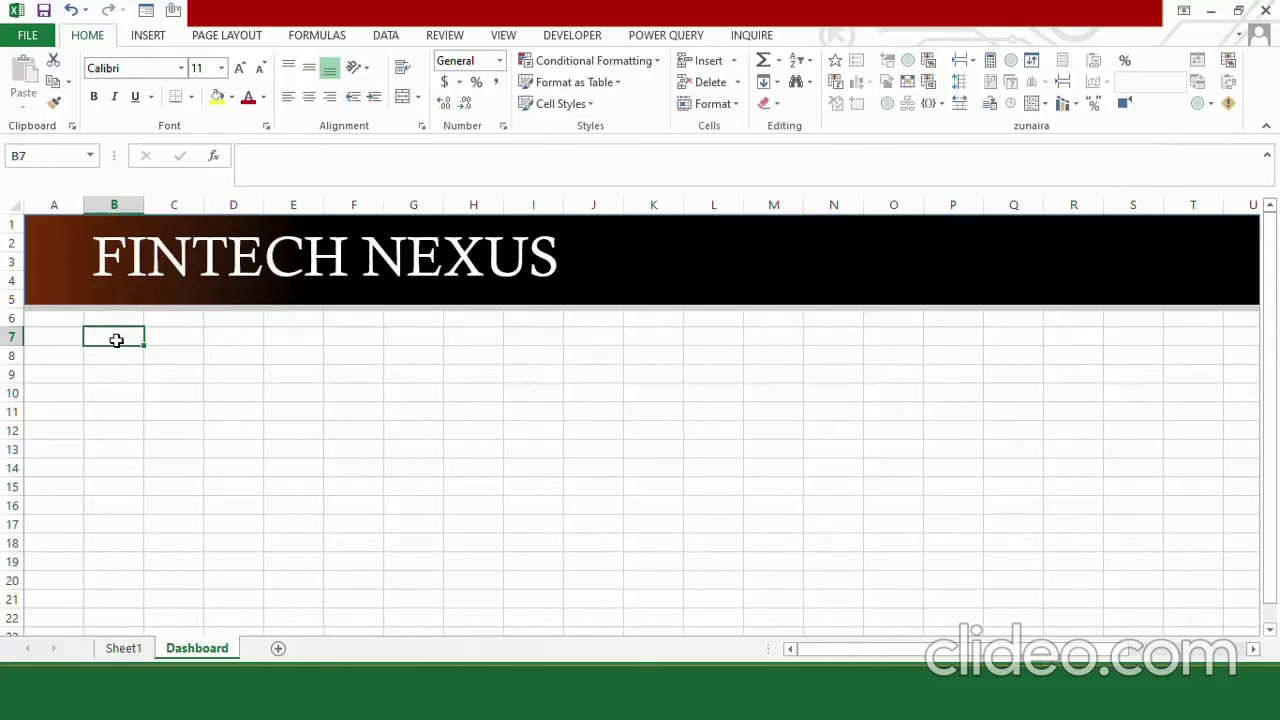
click(576, 38)
click(350, 95)
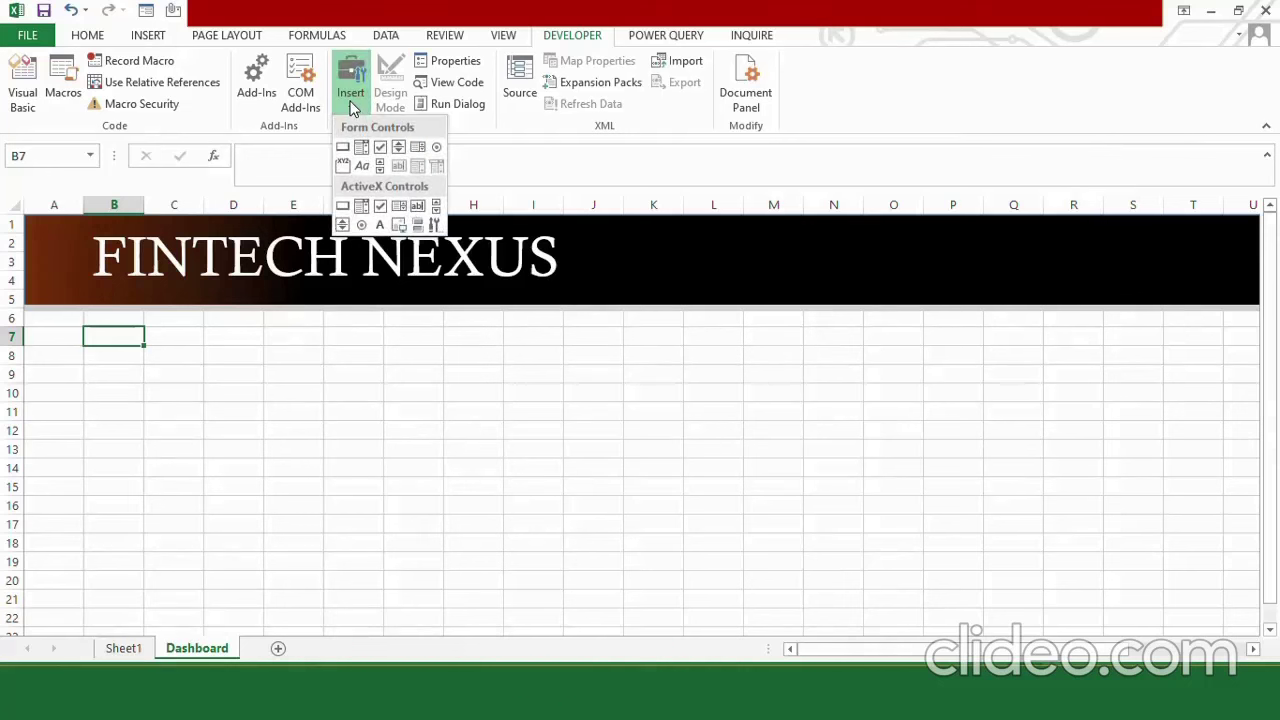
click(362, 214)
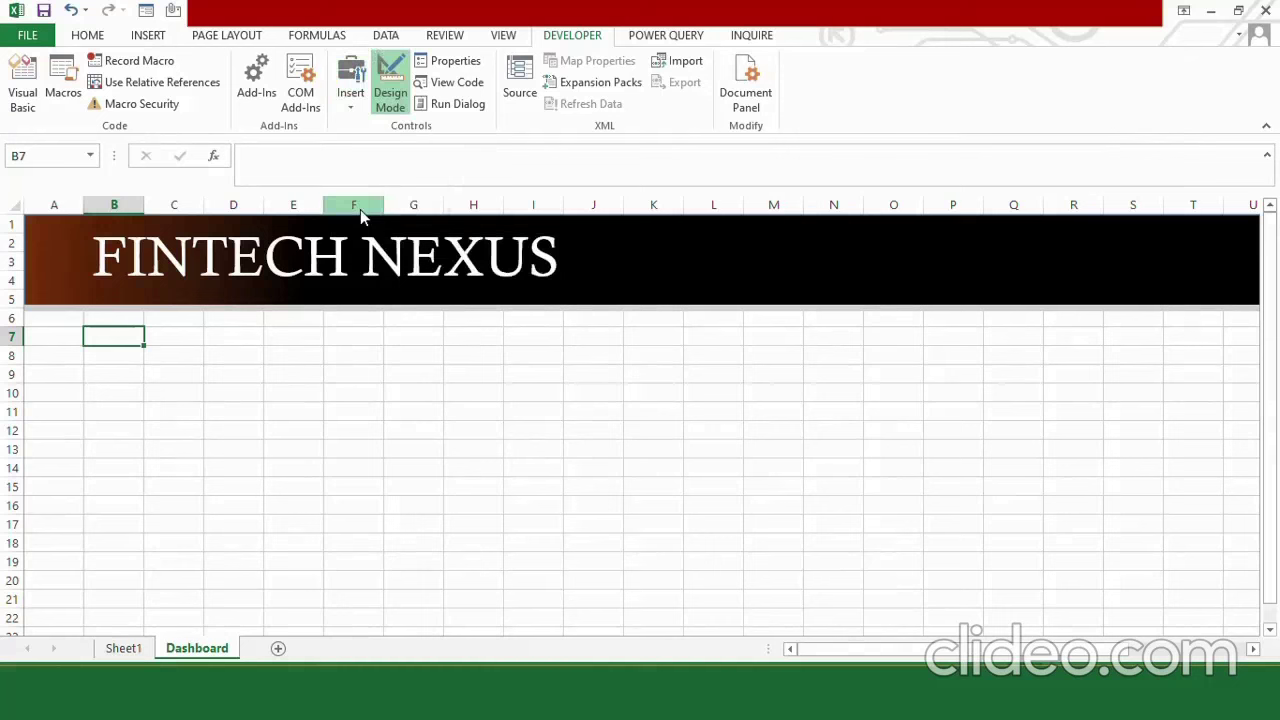
mouse_move(84, 324)
mouse_down()
mouse_move(129, 348)
mouse_move(255, 346)
mouse_up()
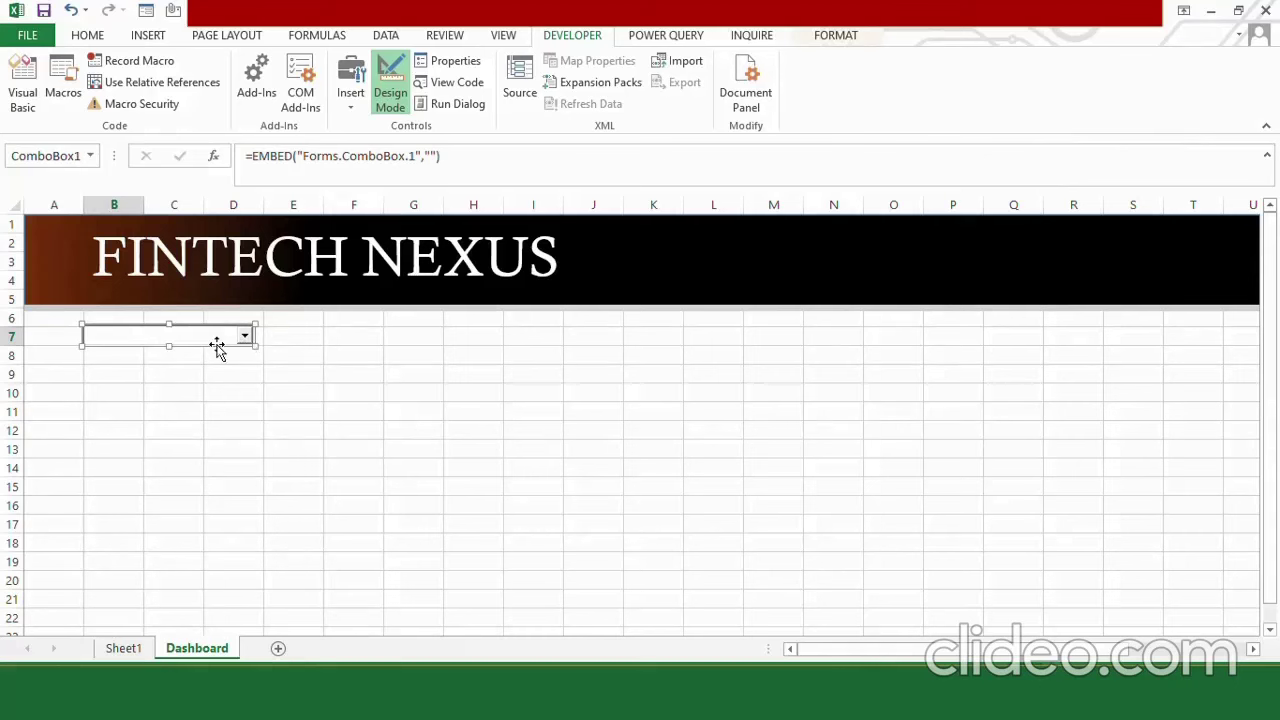
Step: Set the combo box's BackColor property to the Scroll Bars system color
right_click(207, 334)
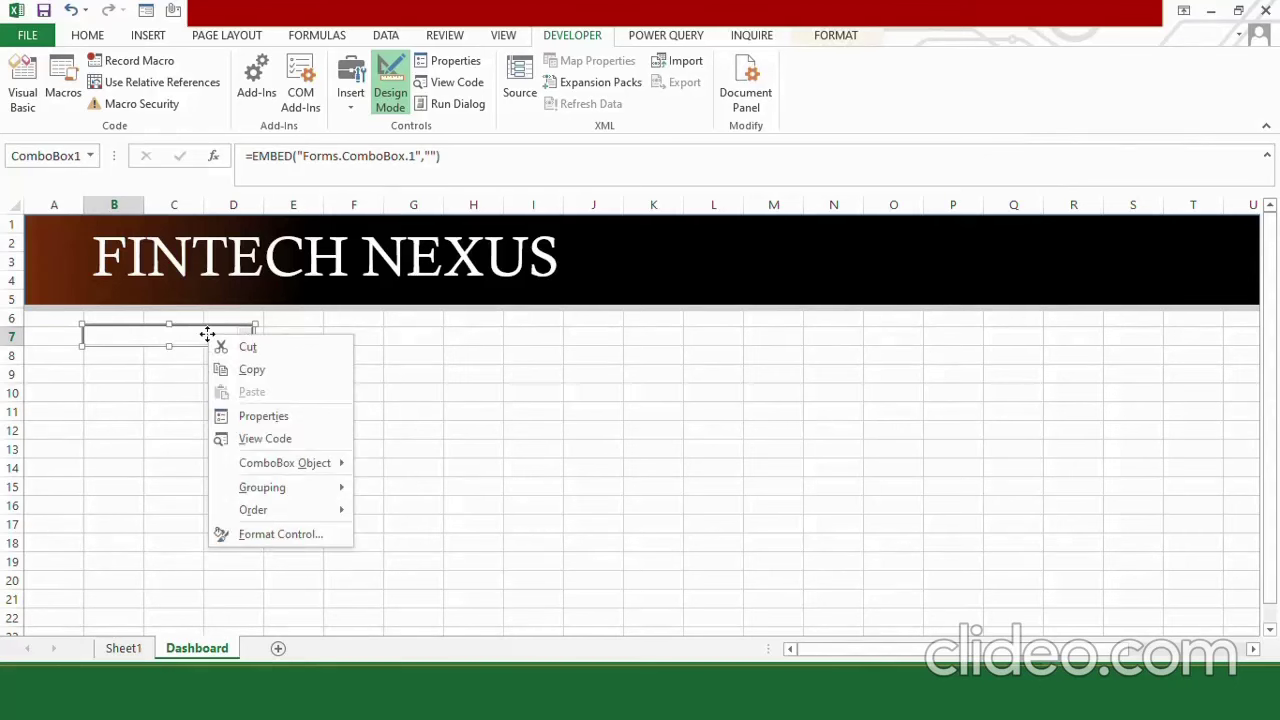
click(259, 414)
drag(749, 24, 482, 93)
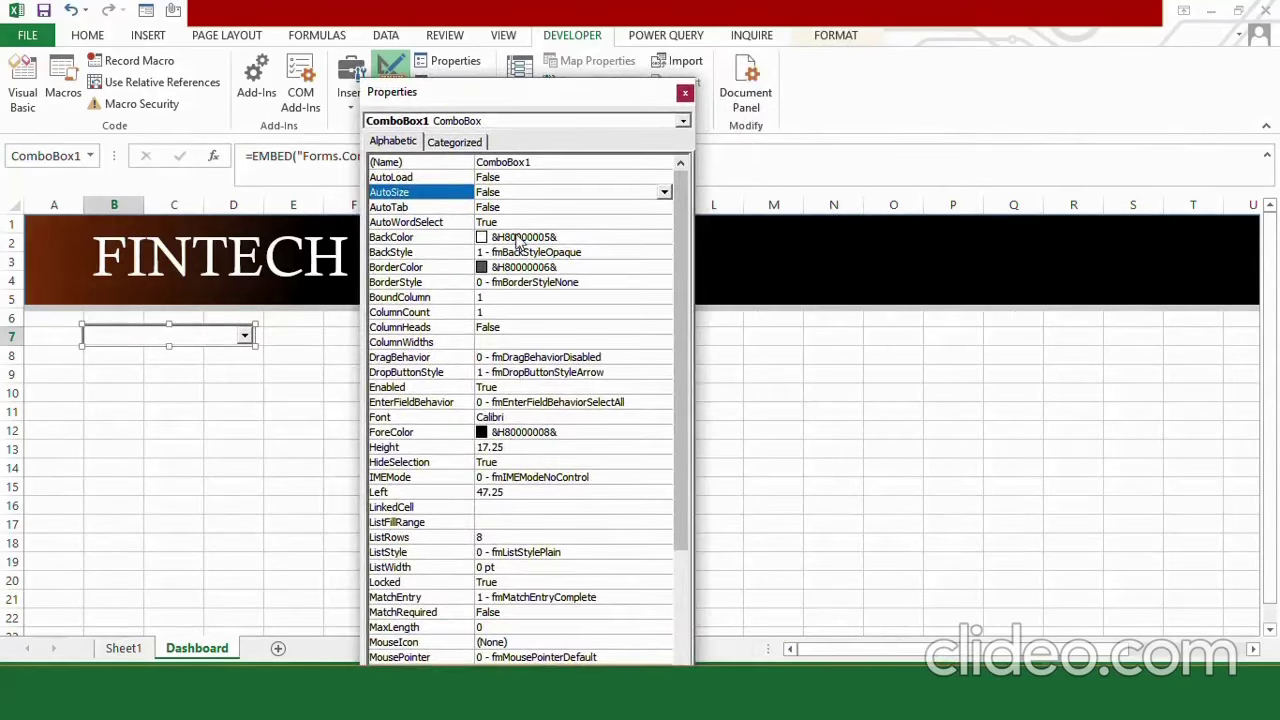
click(516, 242)
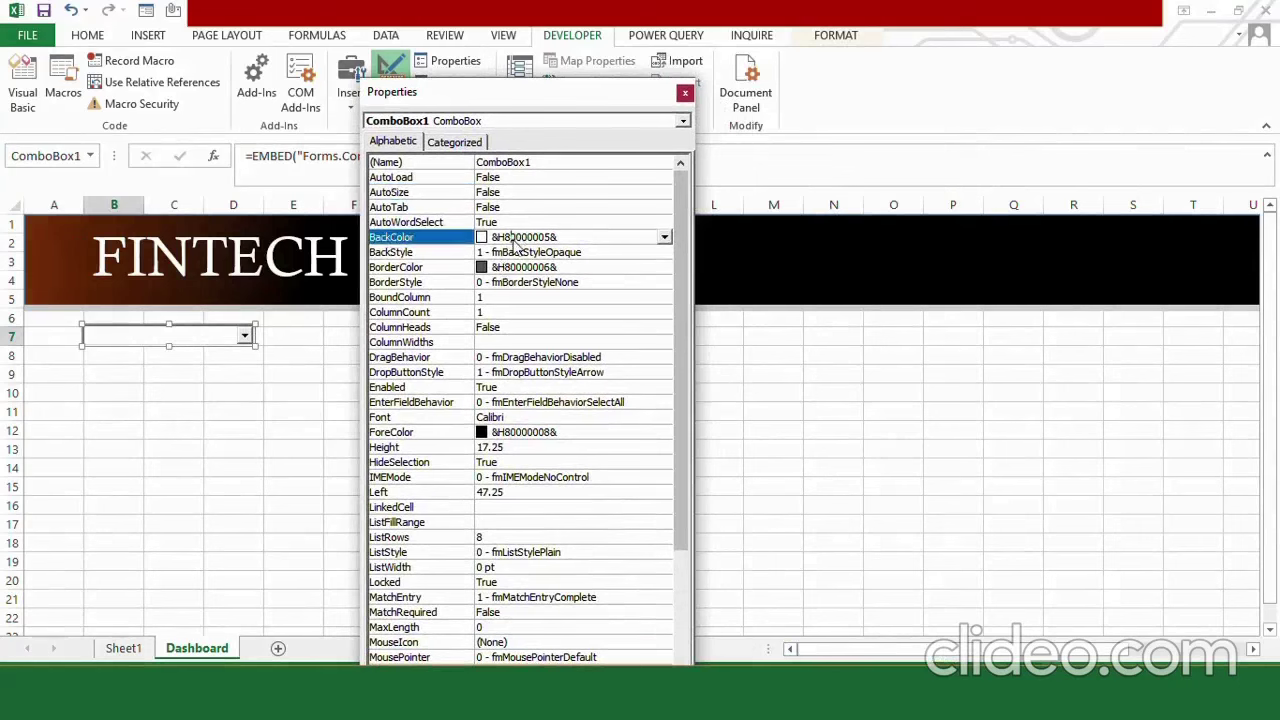
click(664, 237)
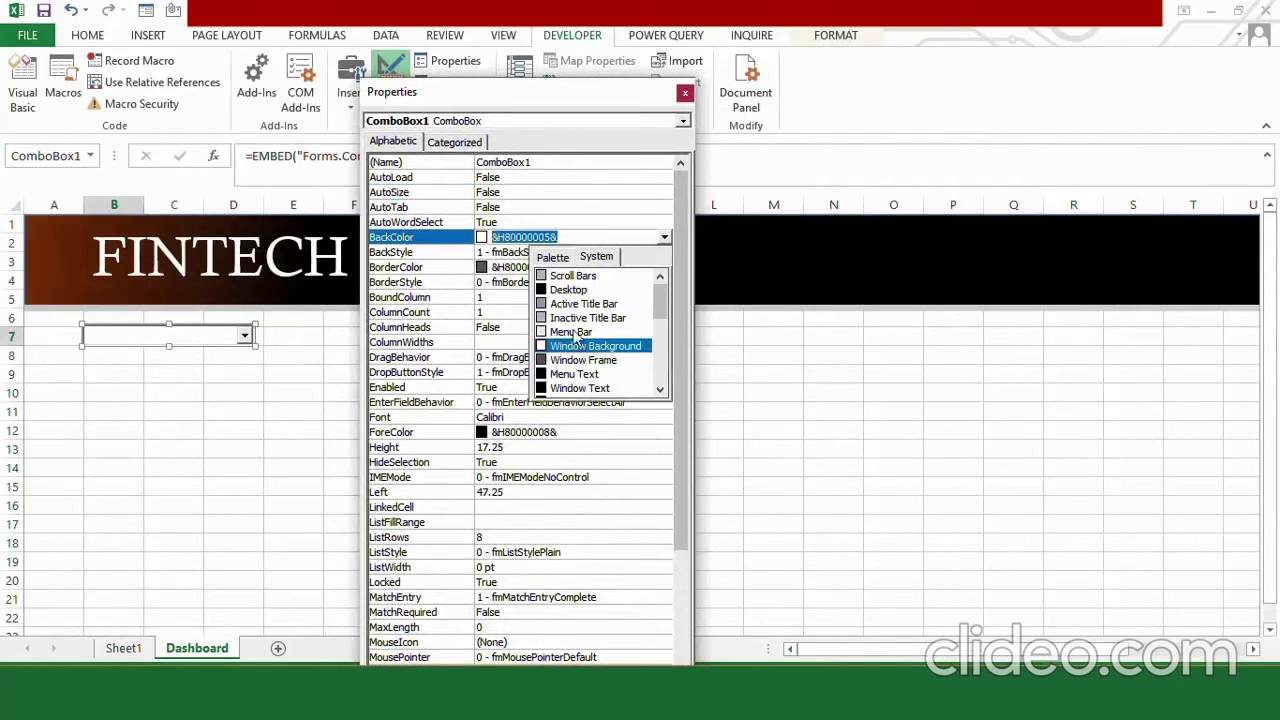
click(573, 277)
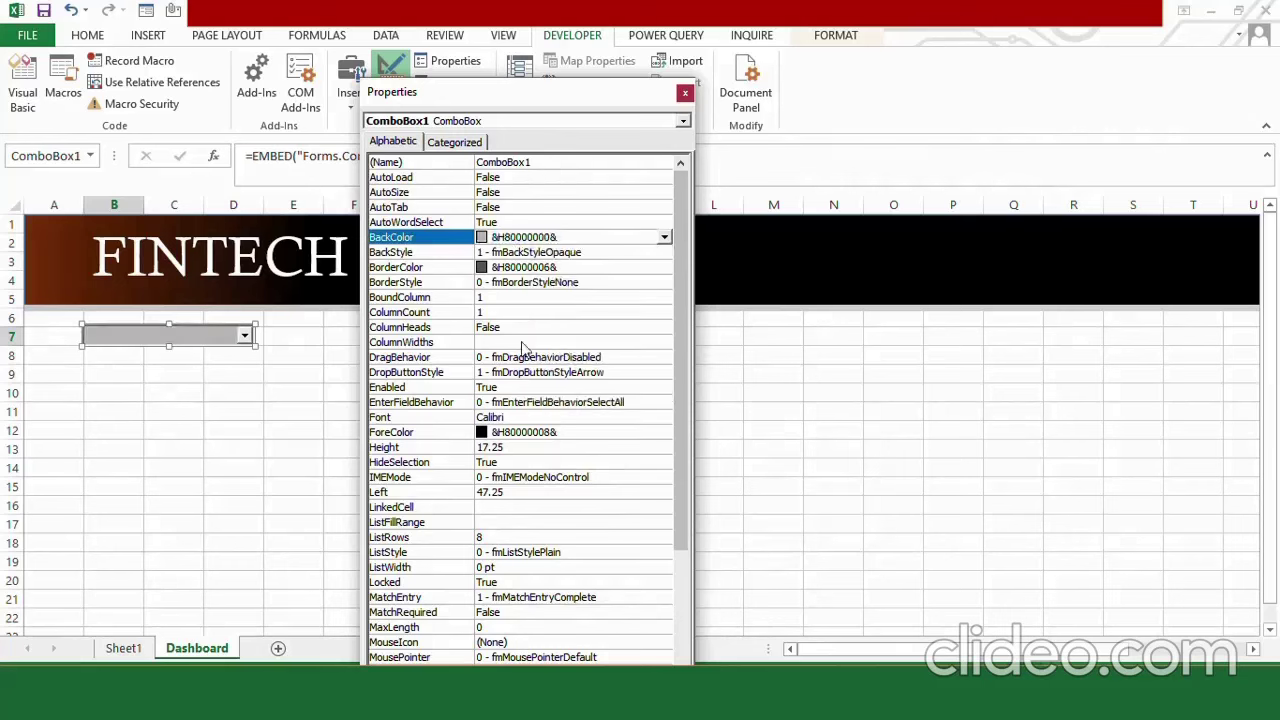
Step: Set the combo box's font to italic Calisto MT
double_click(502, 424)
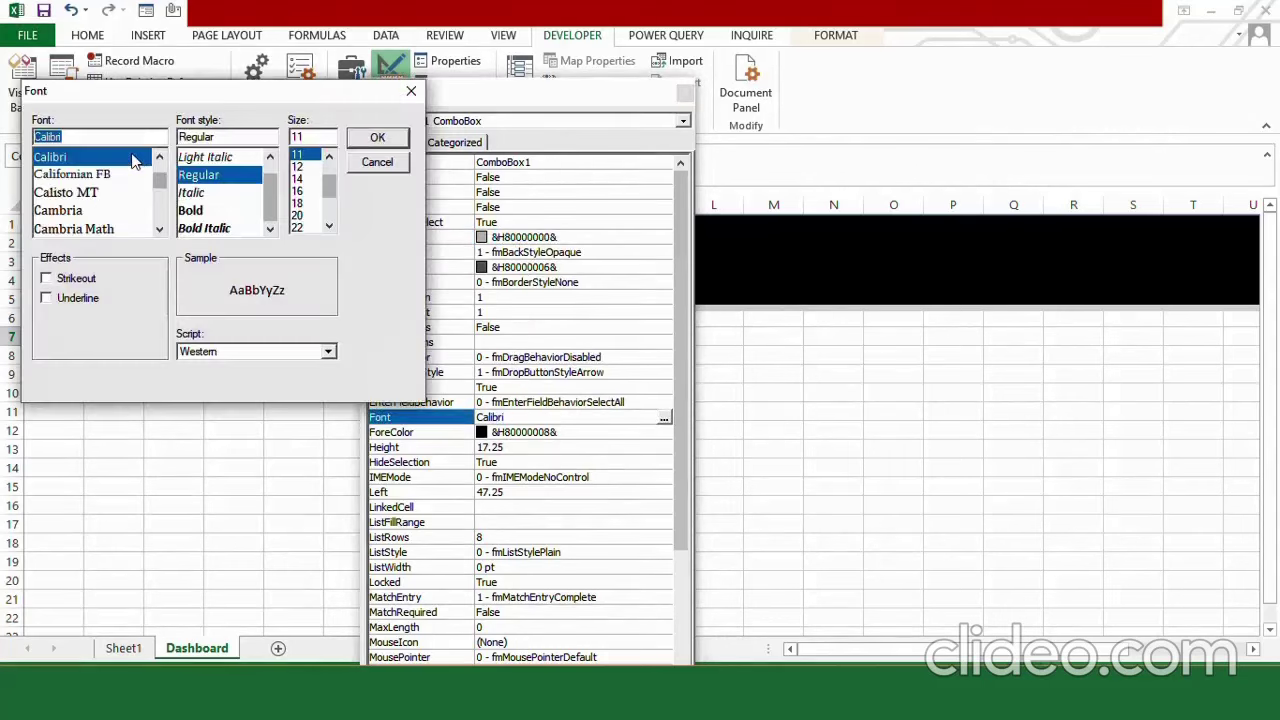
click(83, 195)
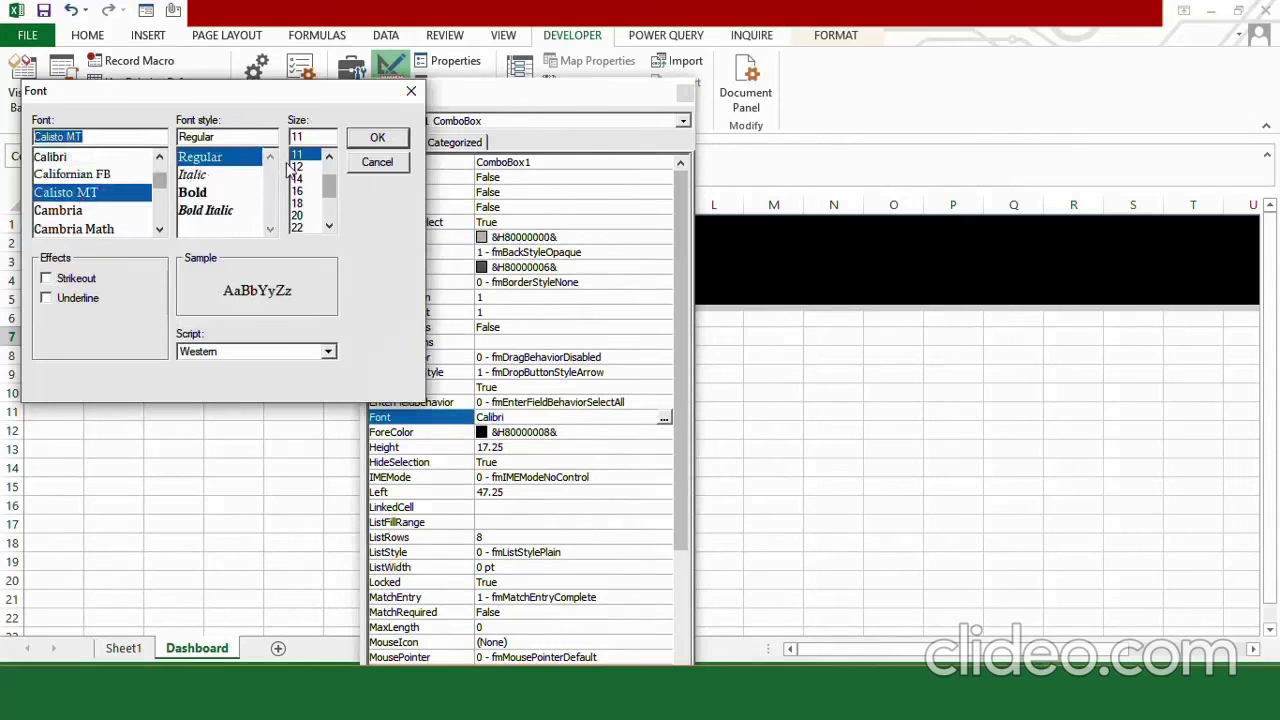
click(377, 138)
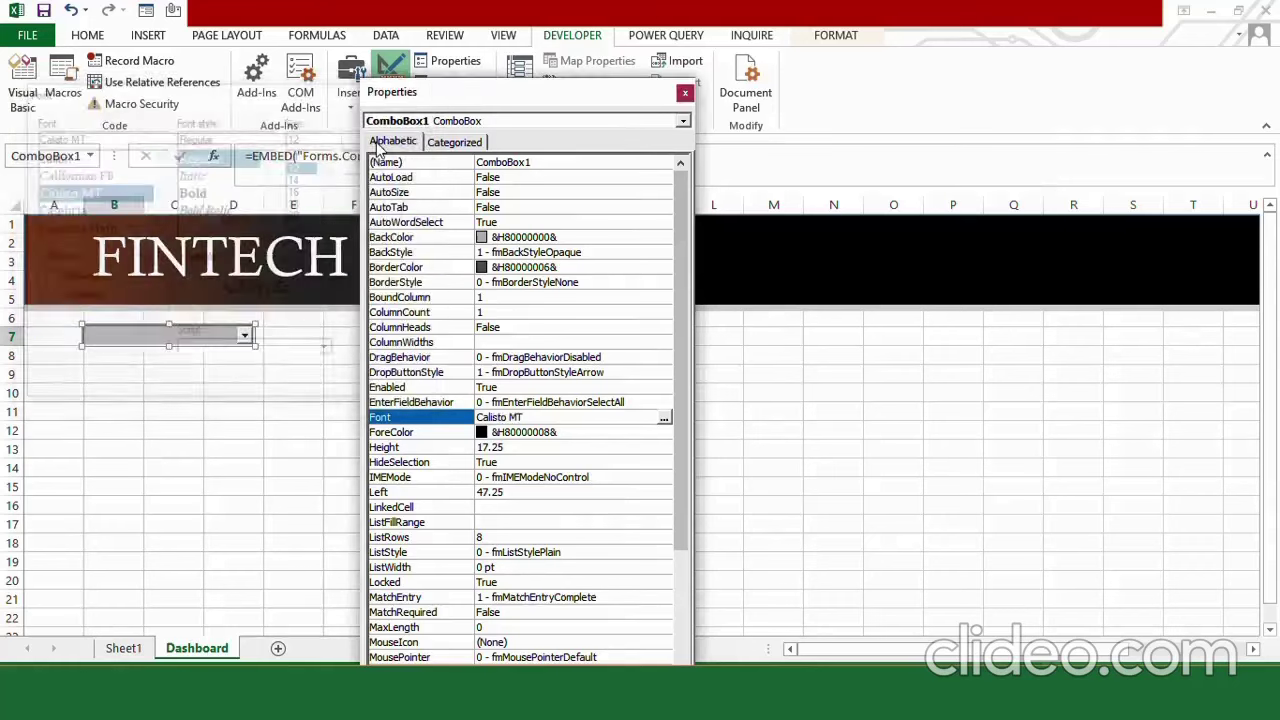
Step: Link the combo box to cell A7 and set its ListFillRange property to the named range Bidders
click(497, 507)
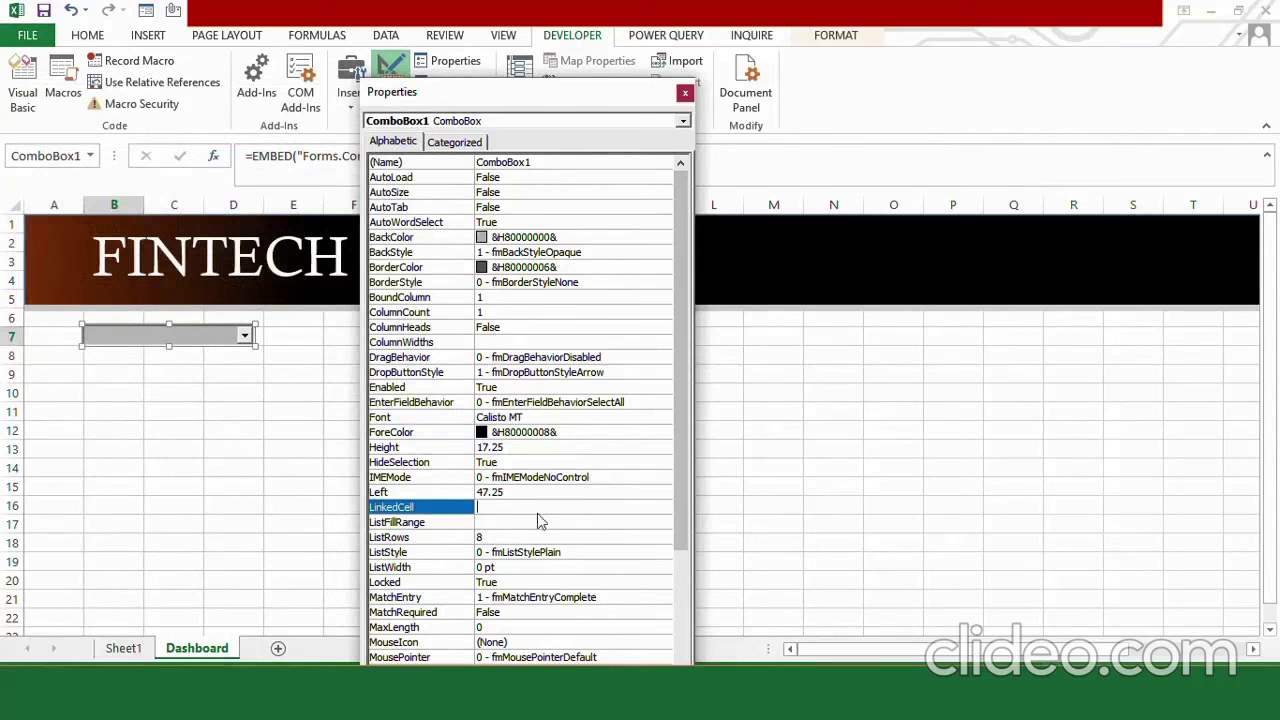
text(A7)
click(521, 523)
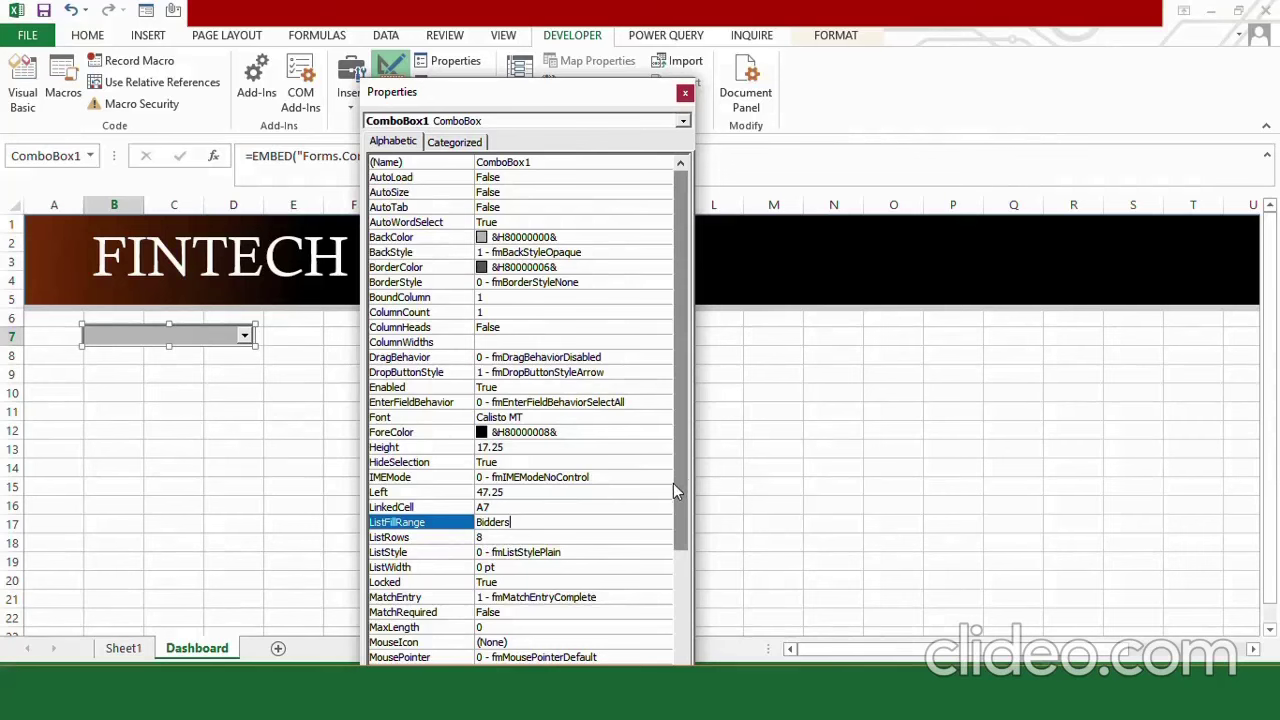
Step: Set the combo box's ListRows property to 10 and its Text property to Select
drag(676, 489, 673, 540)
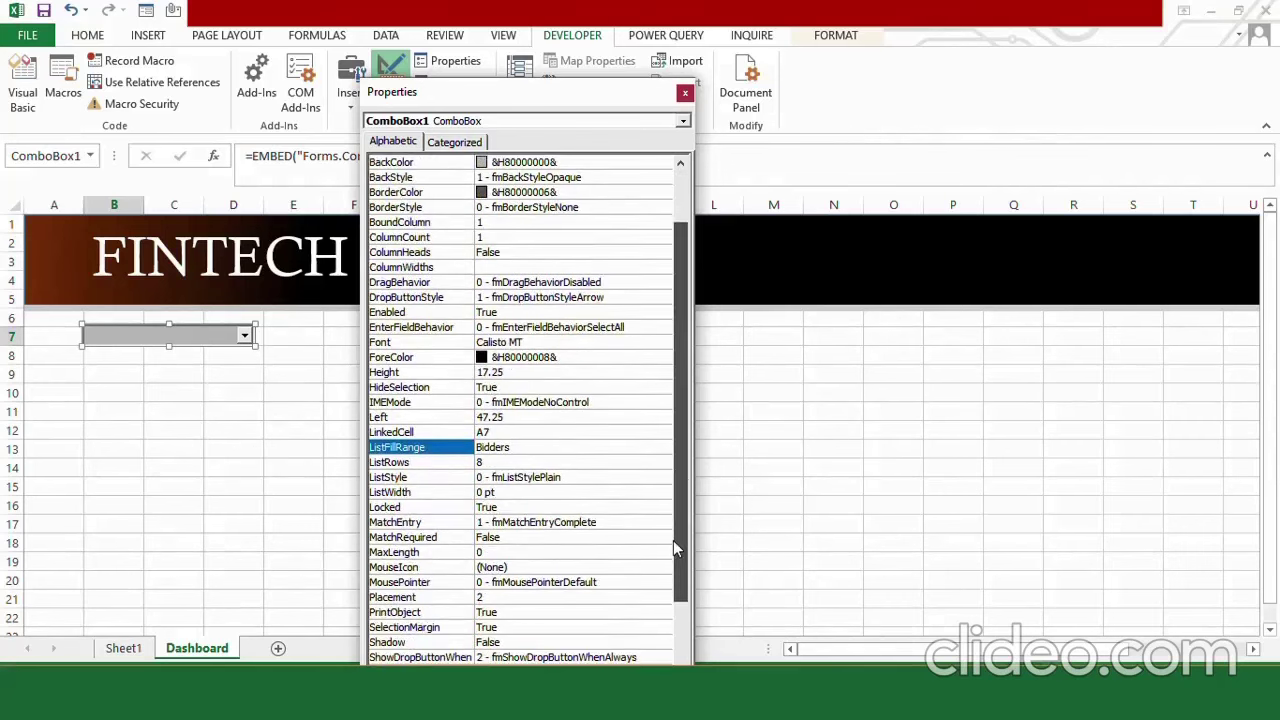
click(492, 466)
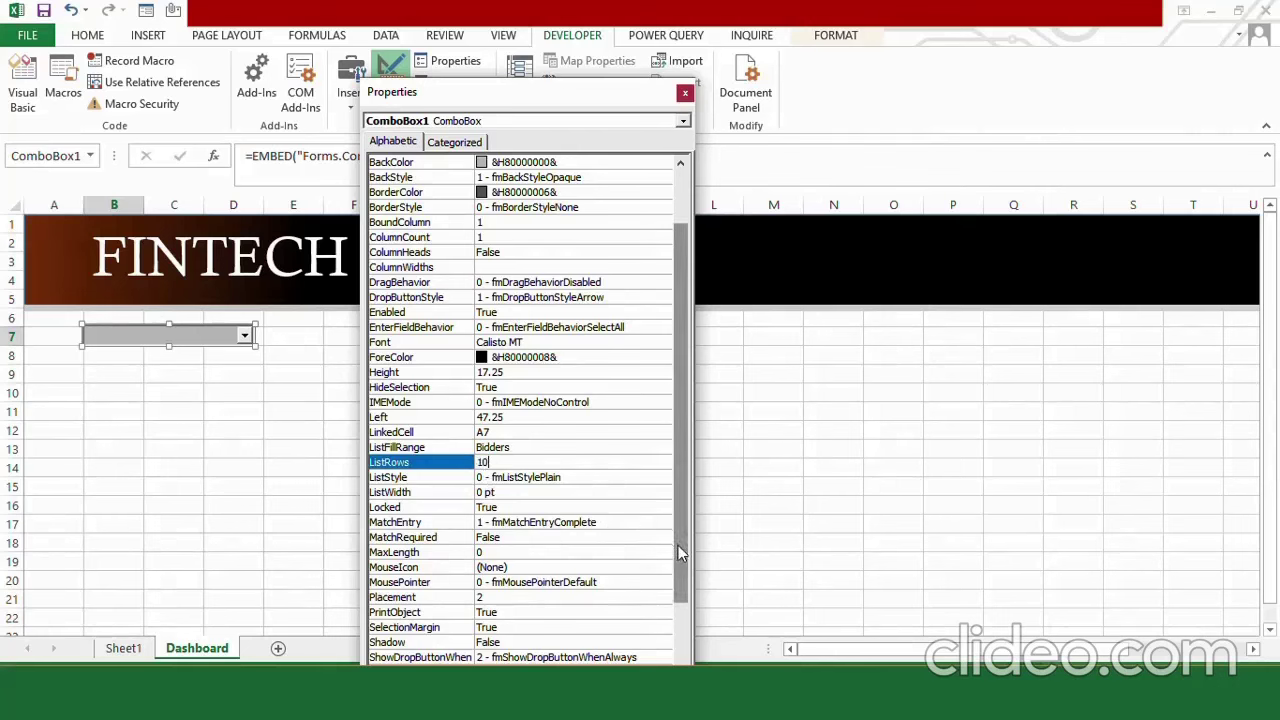
drag(678, 545, 679, 647)
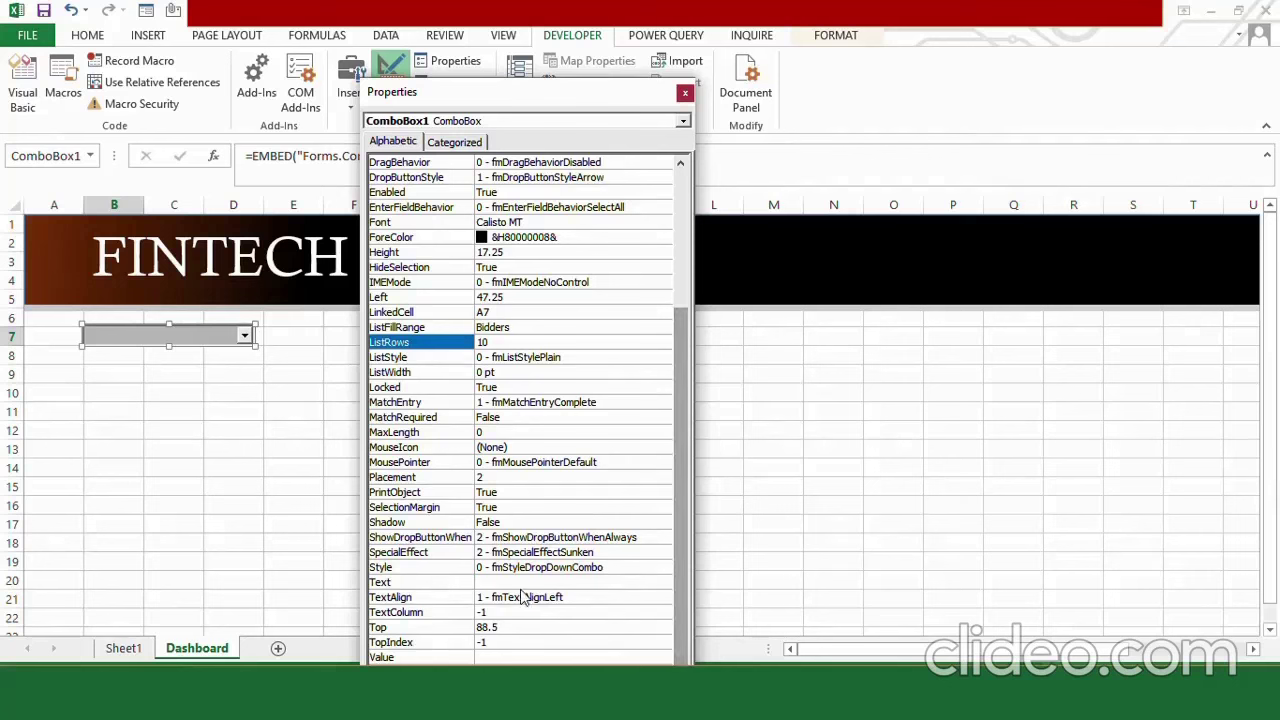
click(505, 584)
text(Select)
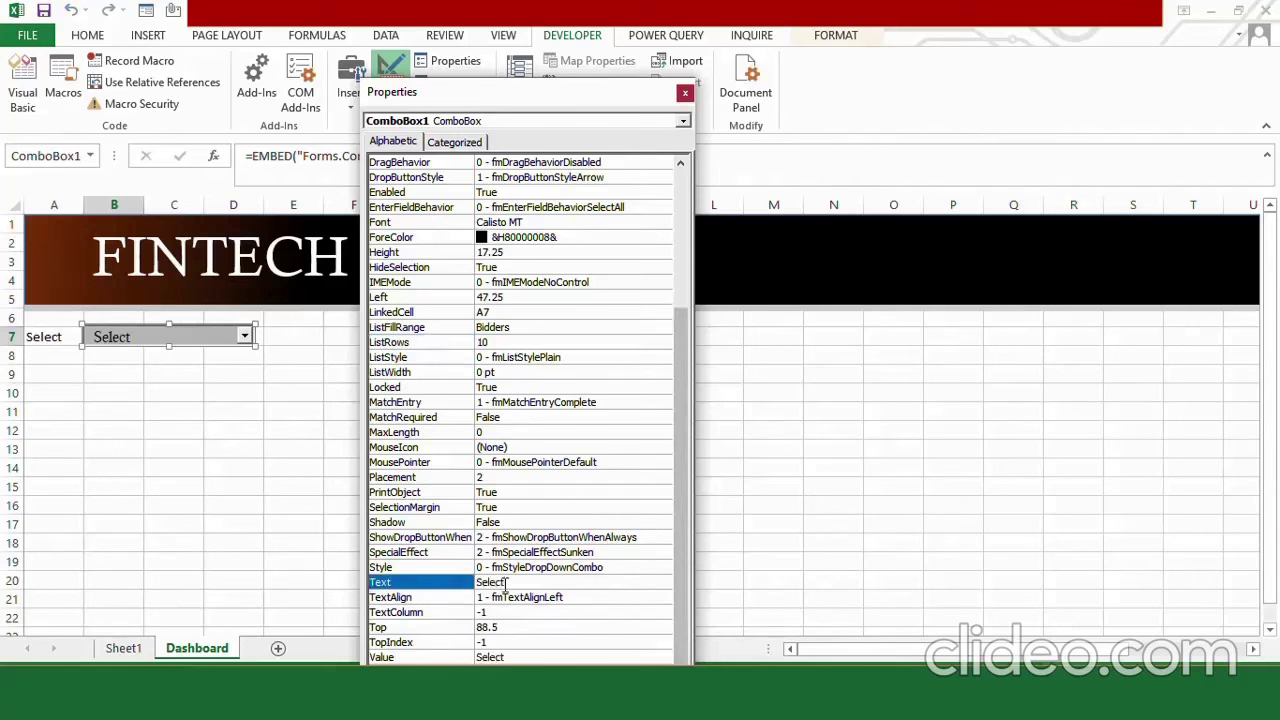
key(Return)
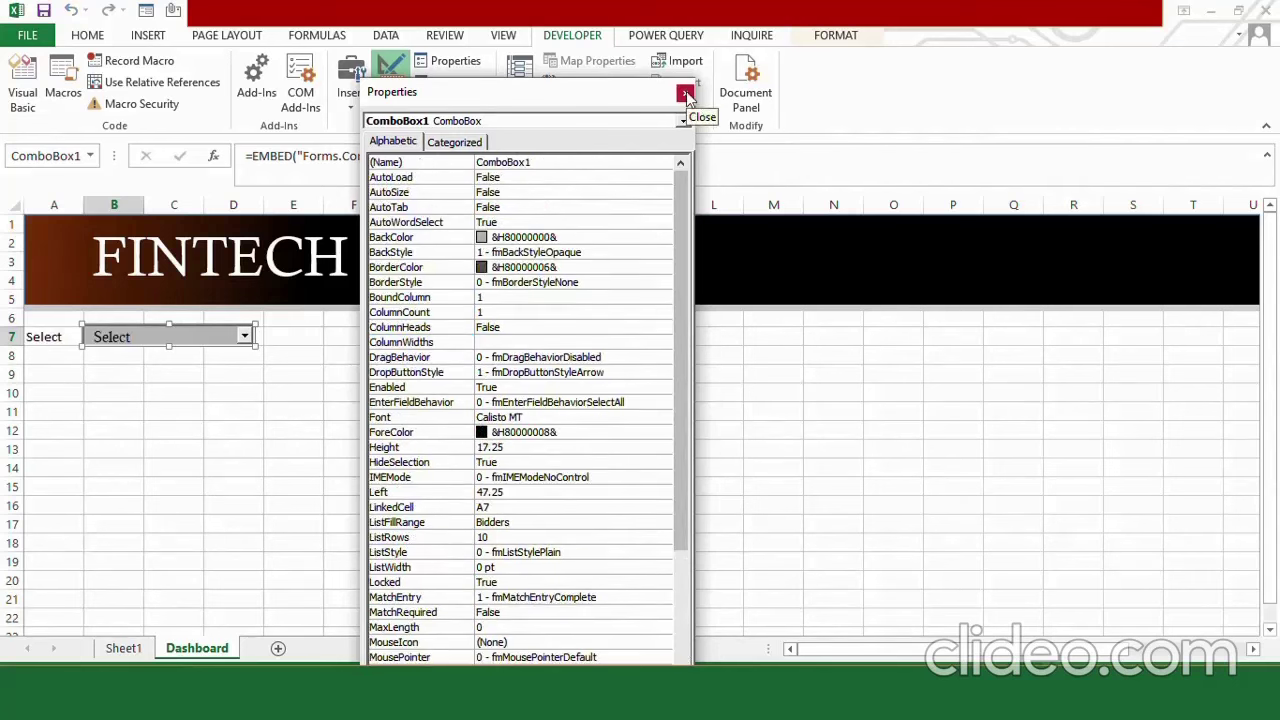
Step: Close the combo box properties, leave design mode and try several bidders in the combo box, ending with CyberNimbus
click(686, 95)
click(391, 95)
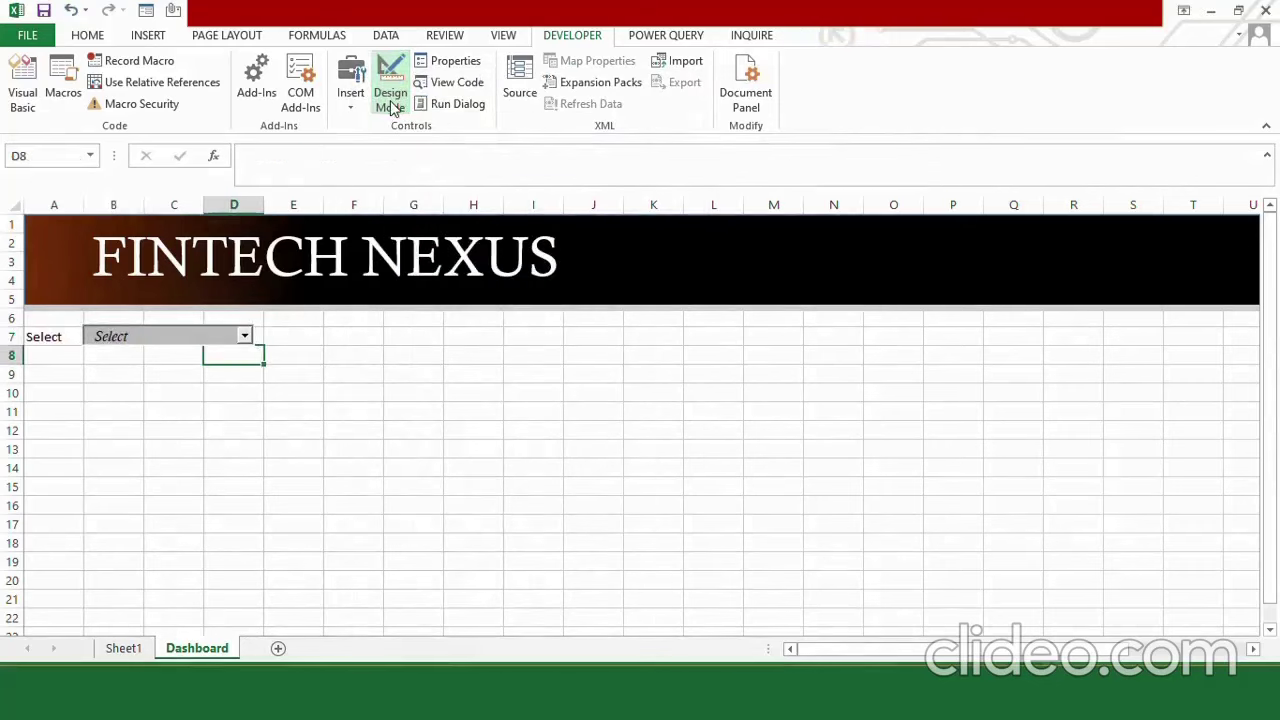
click(245, 337)
click(190, 406)
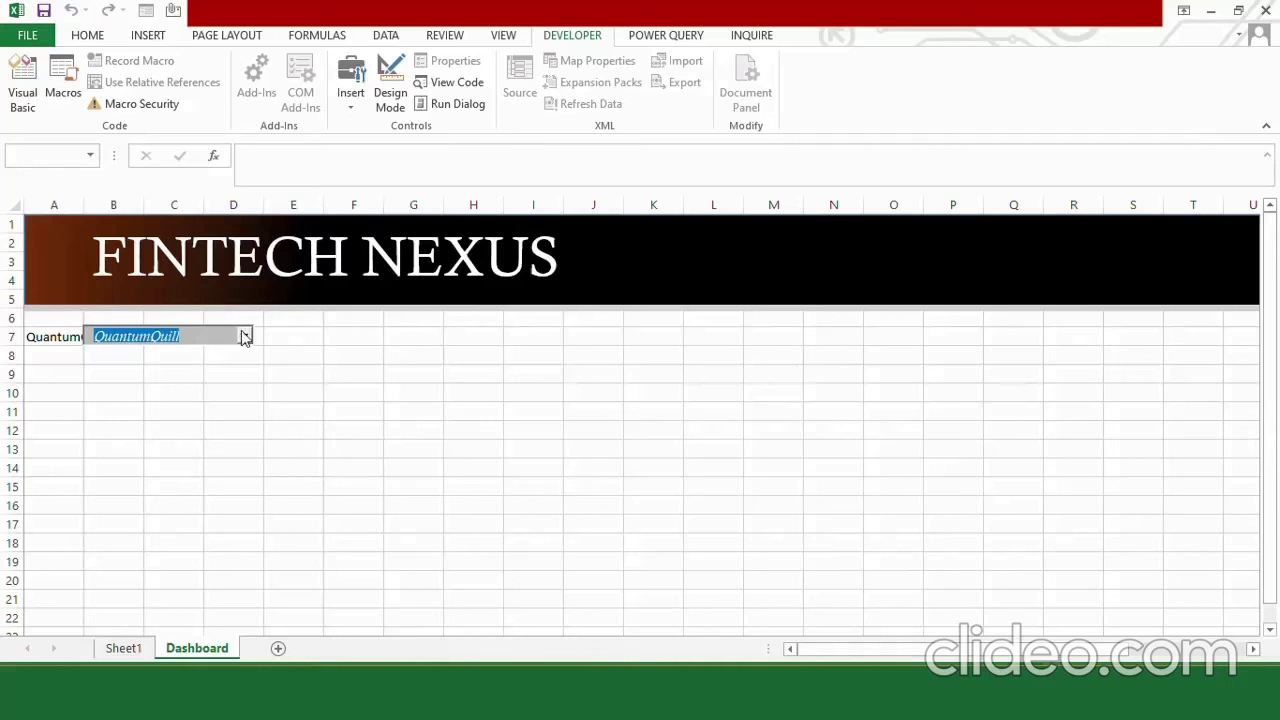
click(245, 337)
click(190, 389)
click(245, 337)
click(135, 440)
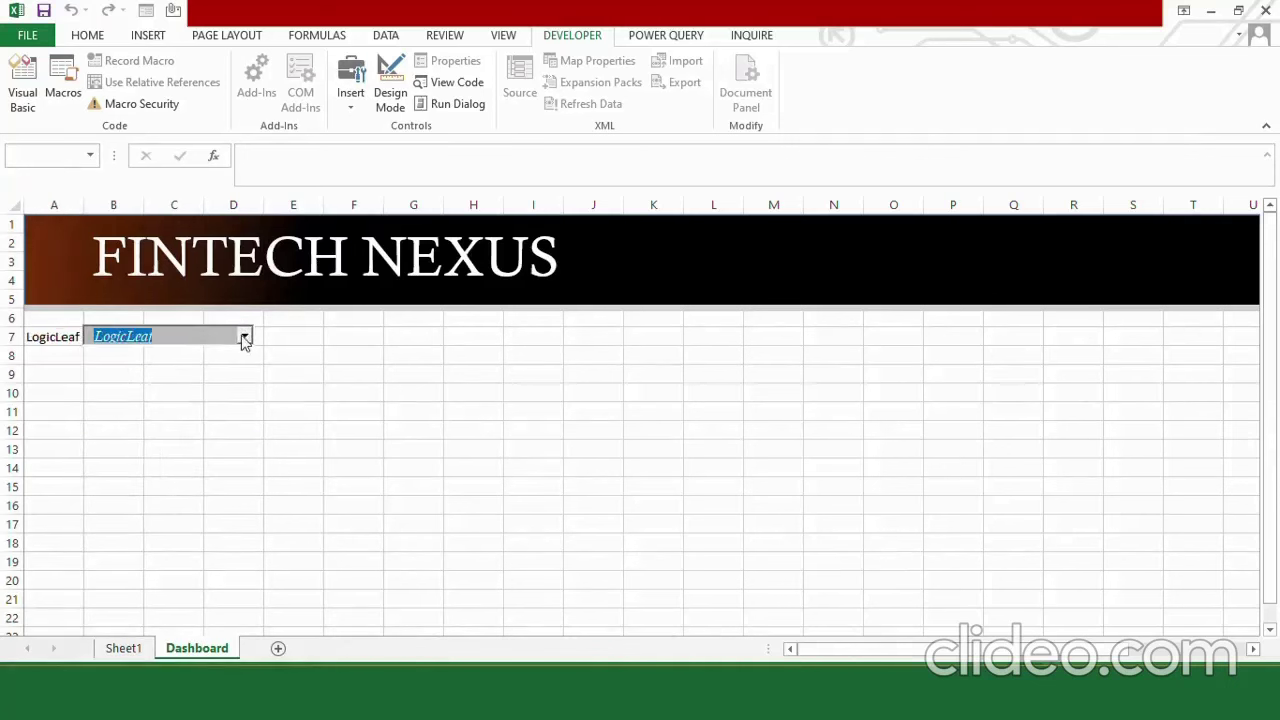
click(245, 337)
click(155, 456)
click(245, 337)
click(132, 473)
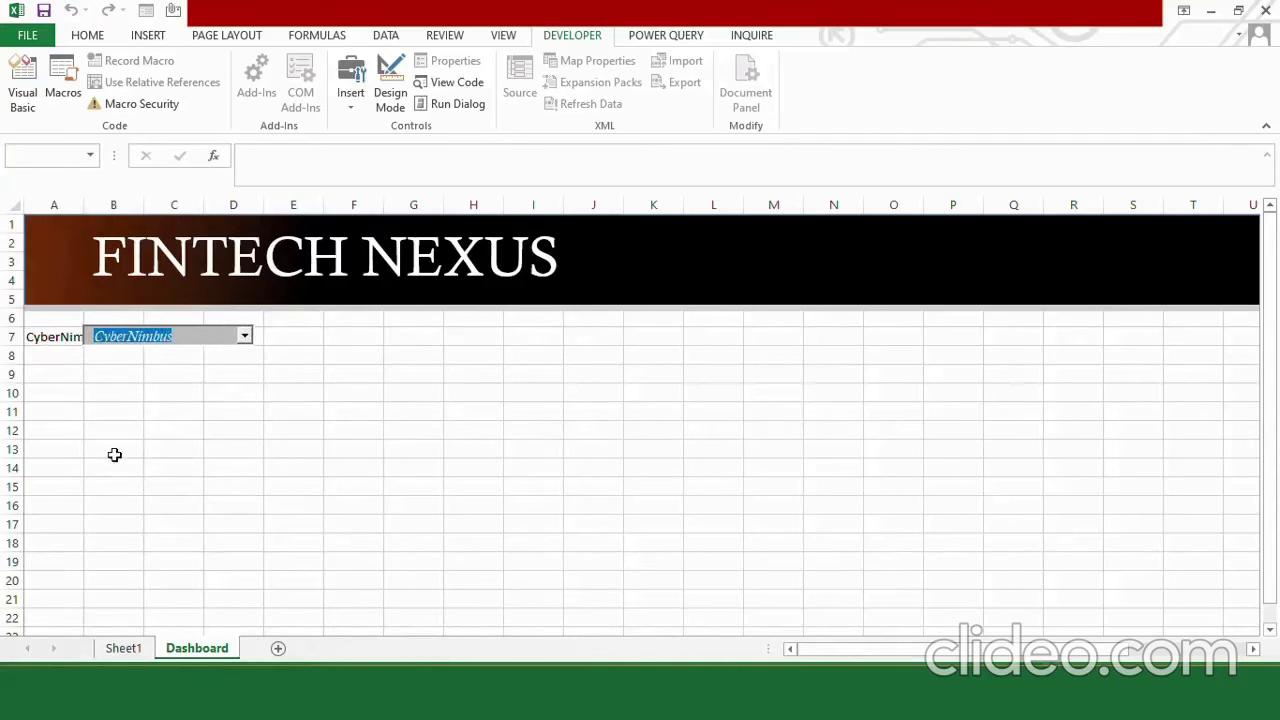
click(114, 450)
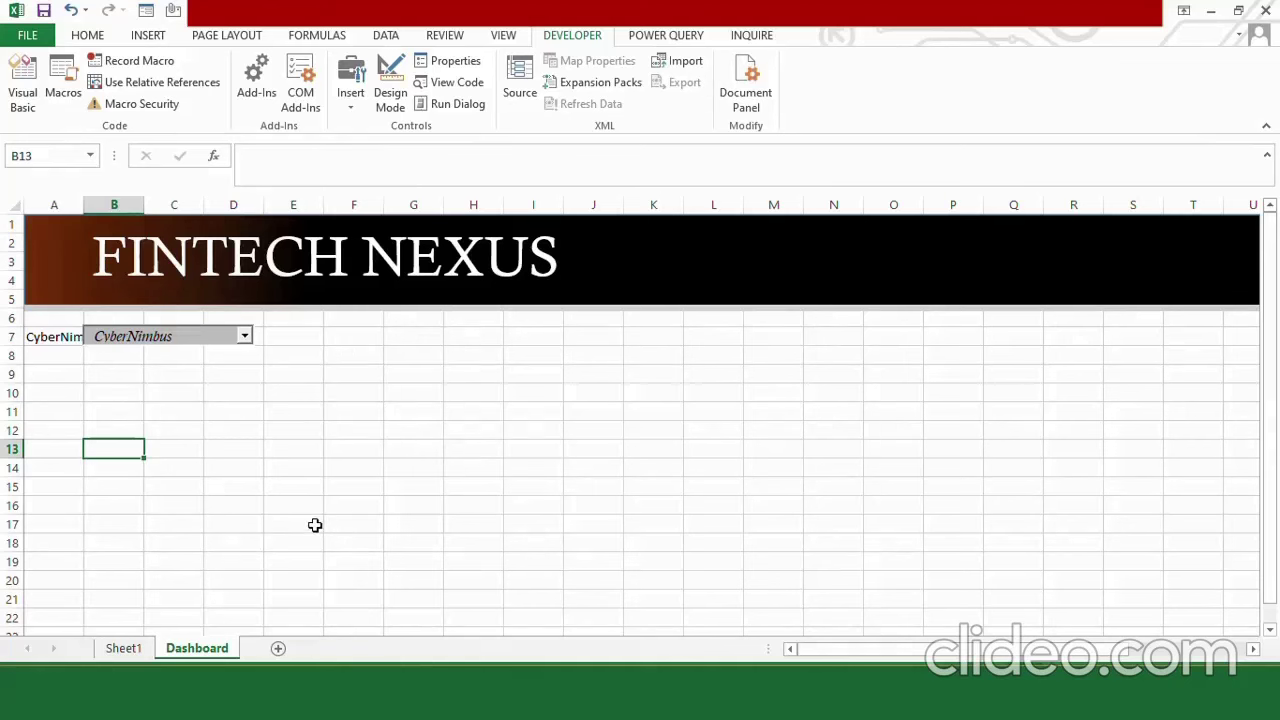
Step: Copy the criteria headers from Smart Searchability to Dedicated Sessions on Sheet1 and paste them transposed at F7 on the Dashboard sheet
click(124, 649)
drag(220, 224, 1107, 222)
key(ctrl+c)
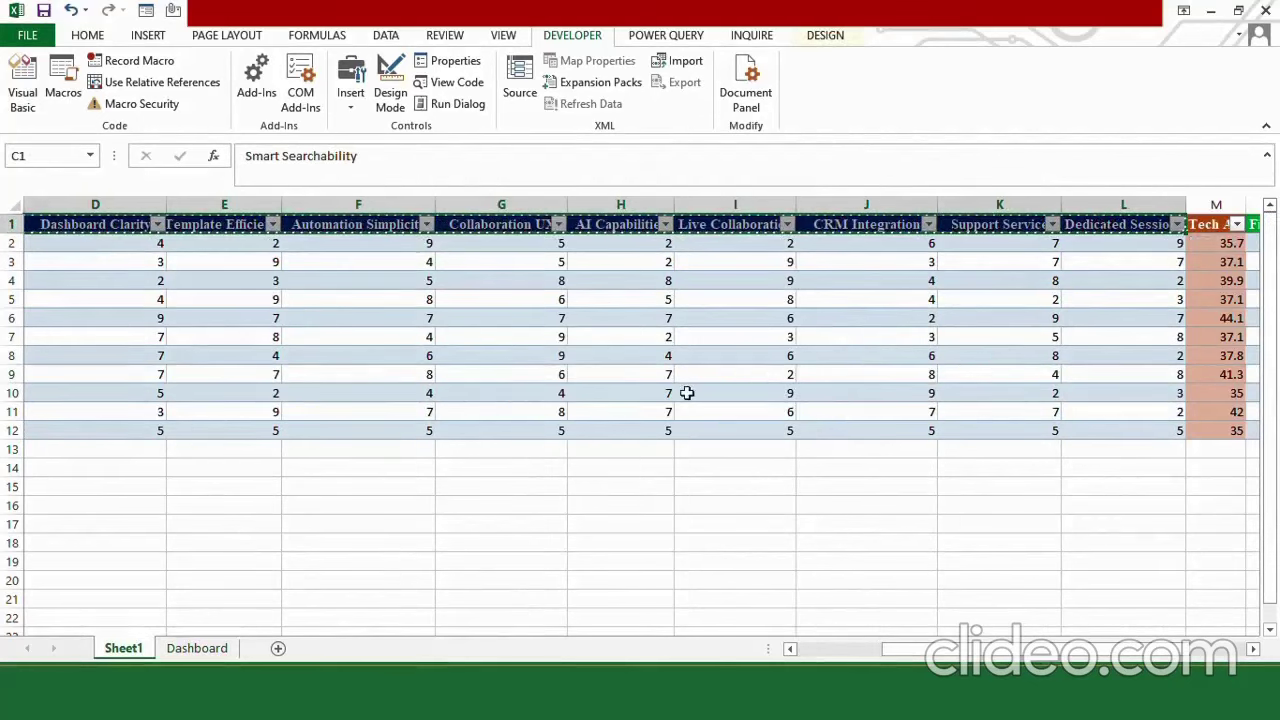
click(197, 648)
click(344, 337)
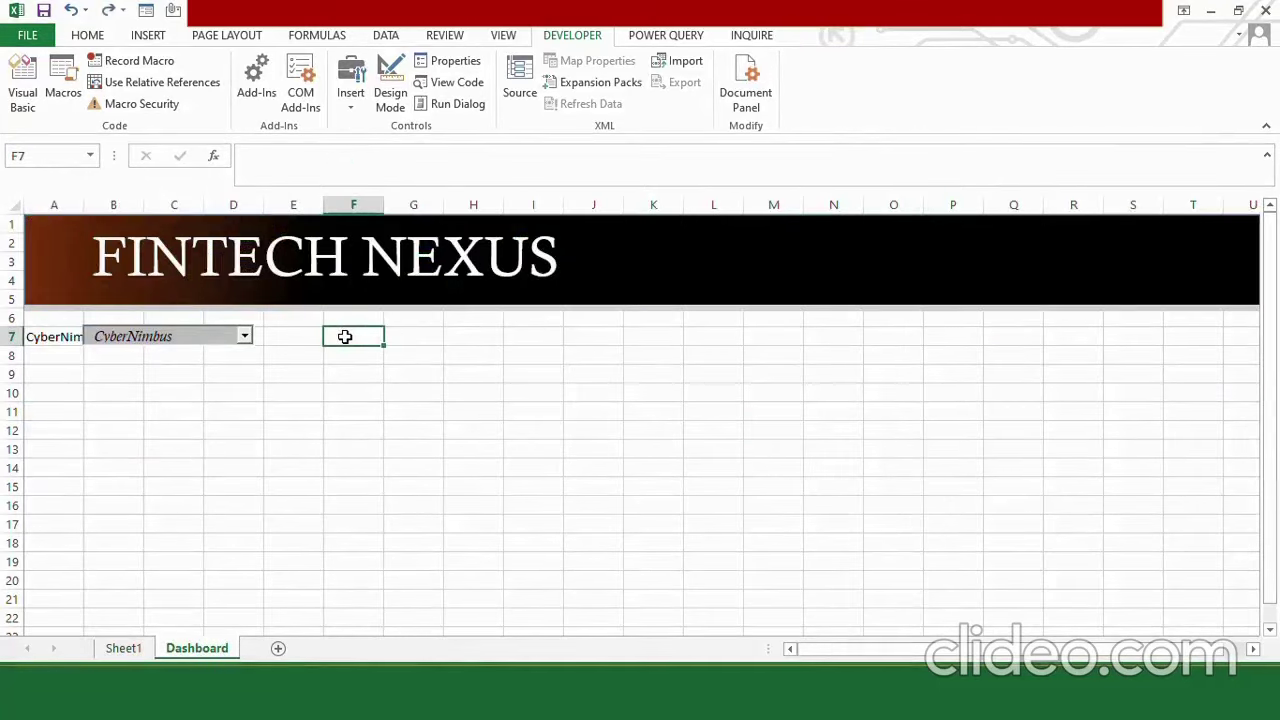
right_click(344, 337)
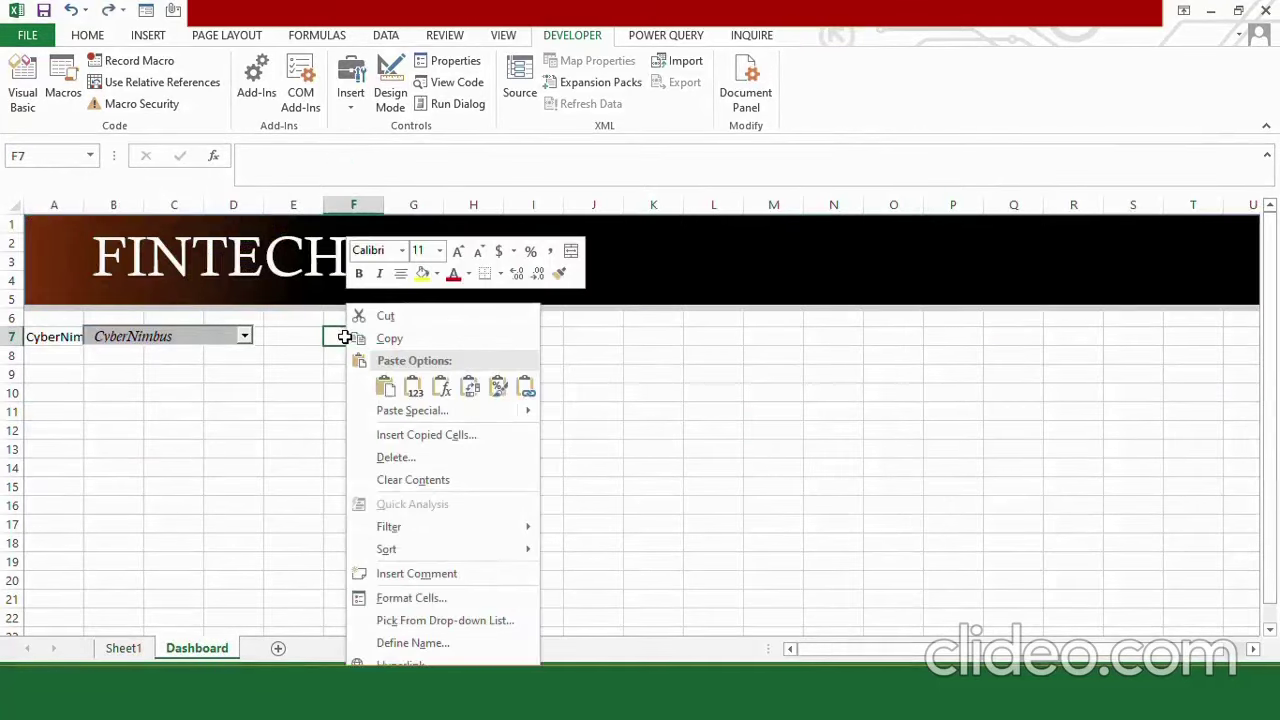
click(473, 393)
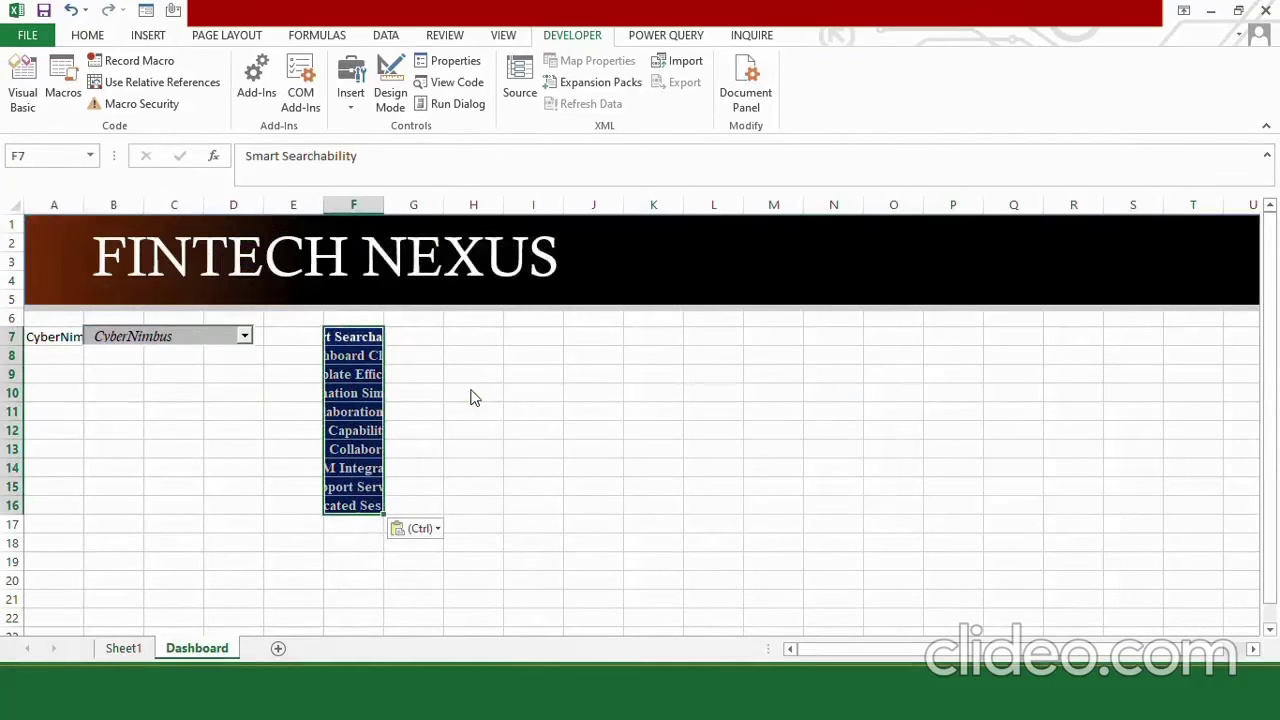
Step: Widen column F to fit the criteria names and narrow column E
drag(384, 205, 478, 205)
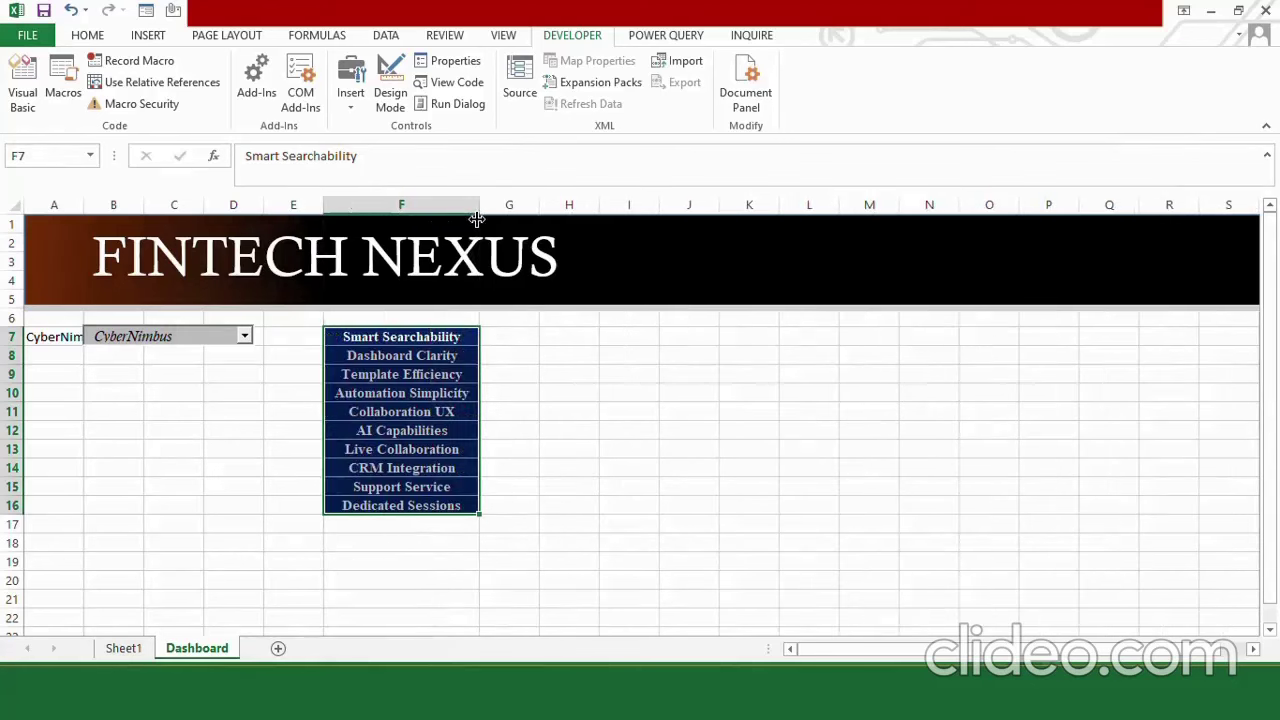
drag(324, 205, 289, 205)
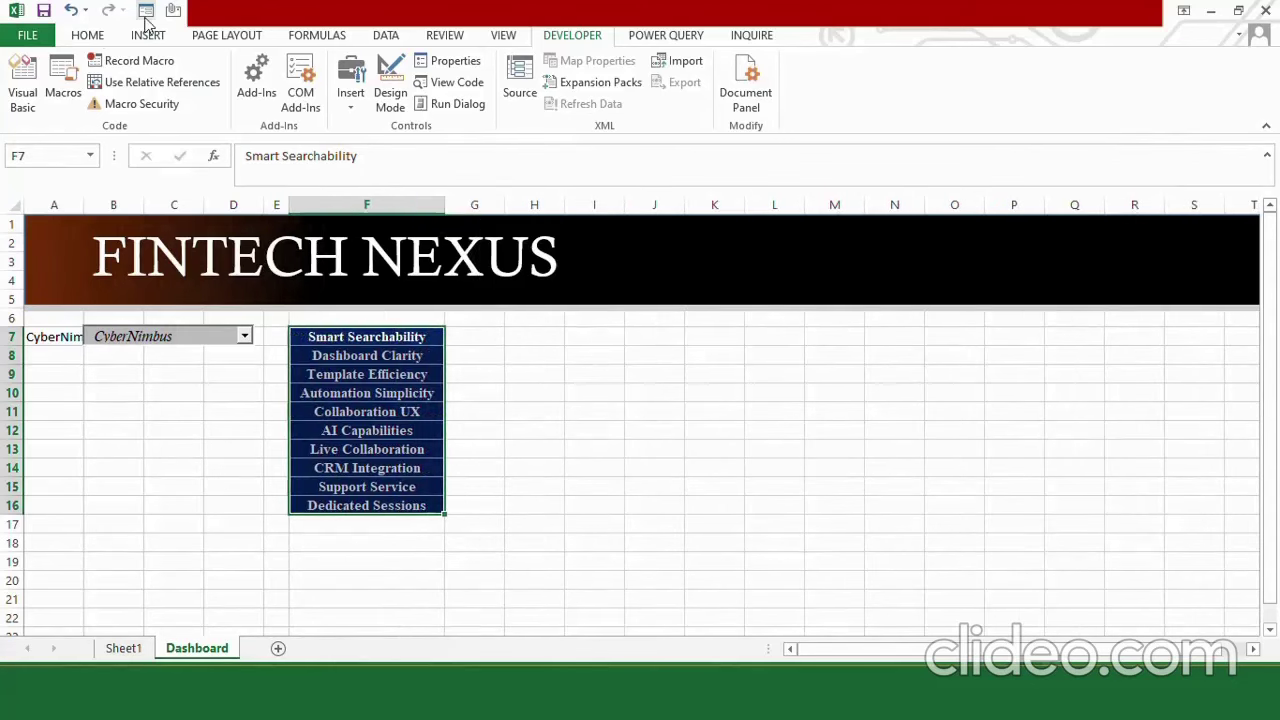
Step: Remove the fill from the criteria names in F7:F16 and make their text black, left-aligned and not bold
click(88, 36)
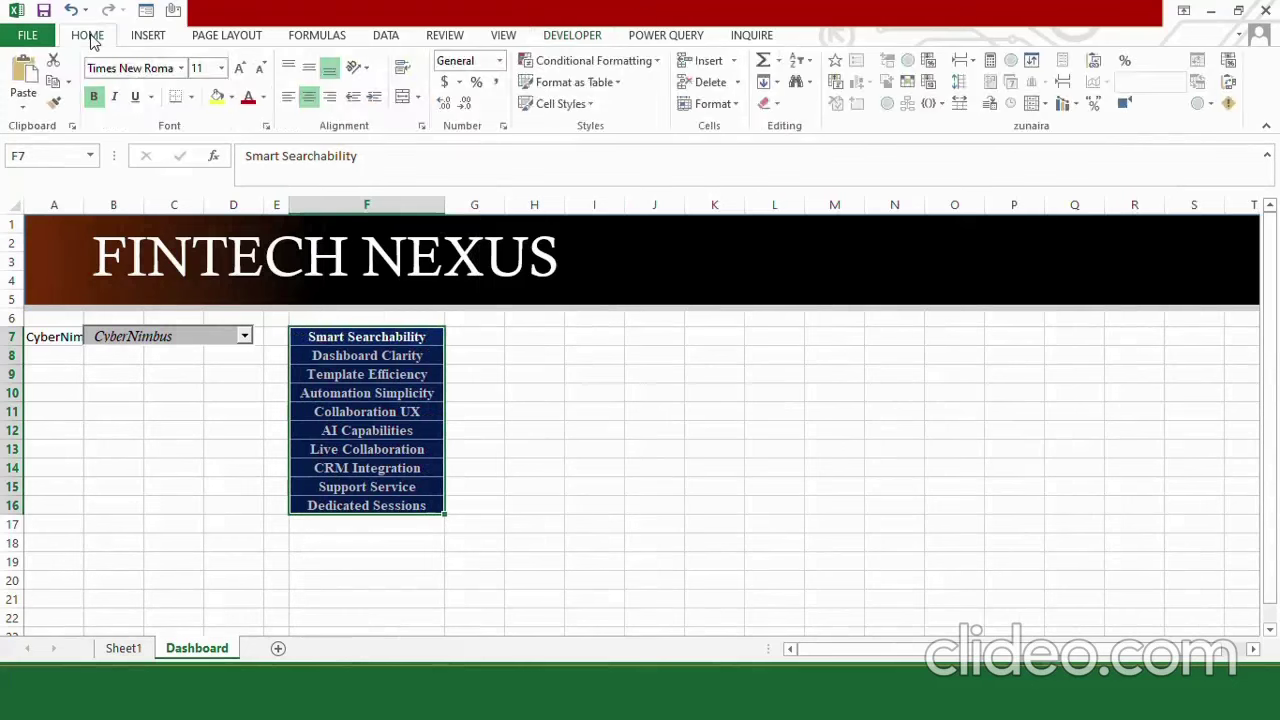
click(231, 99)
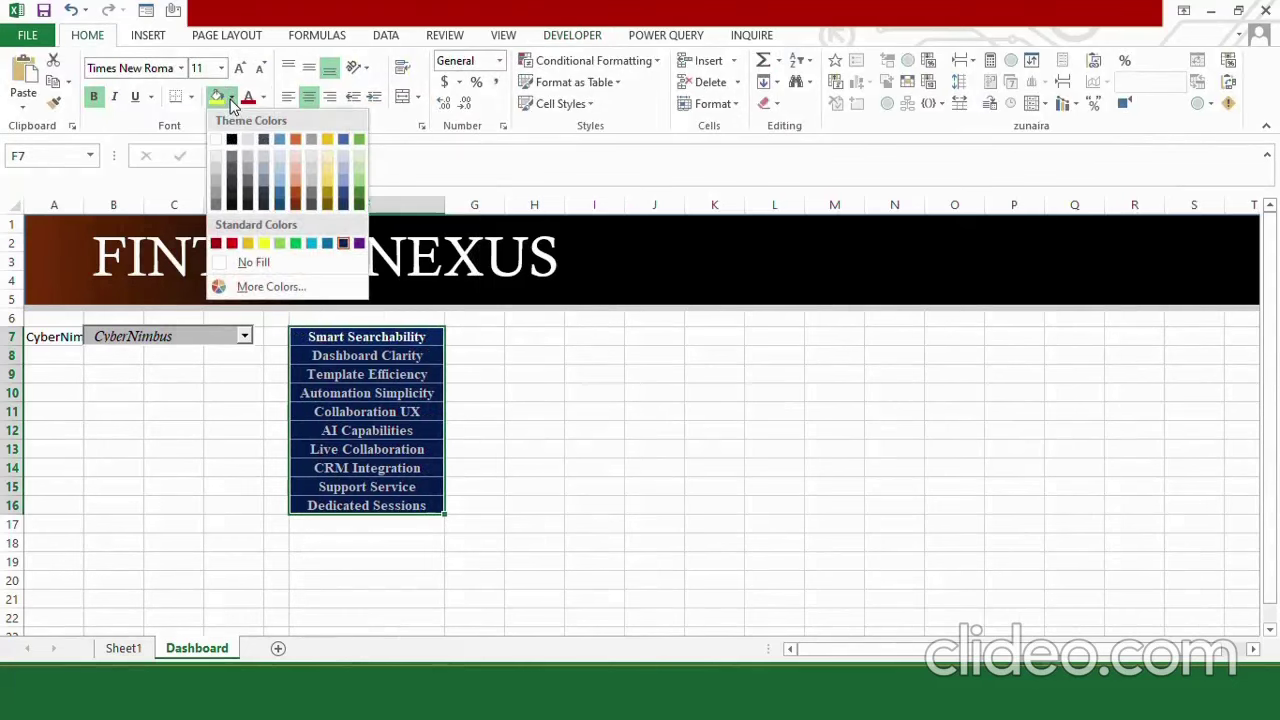
click(252, 263)
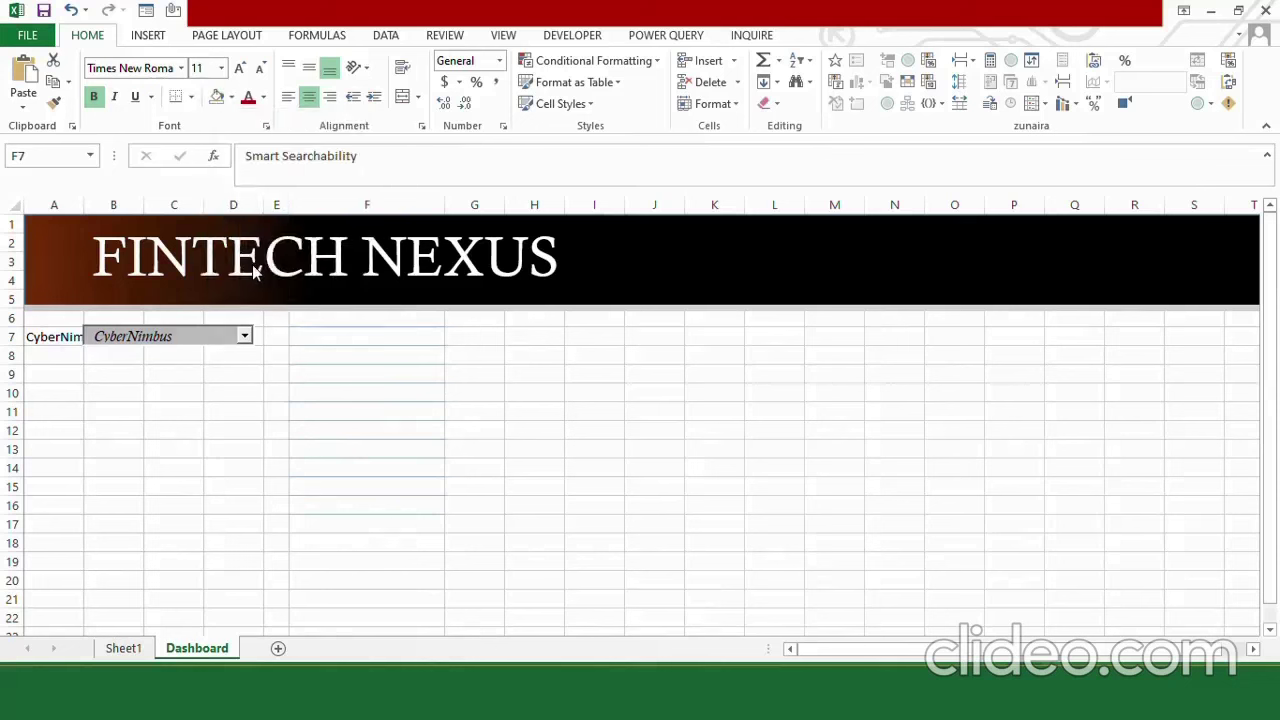
click(264, 98)
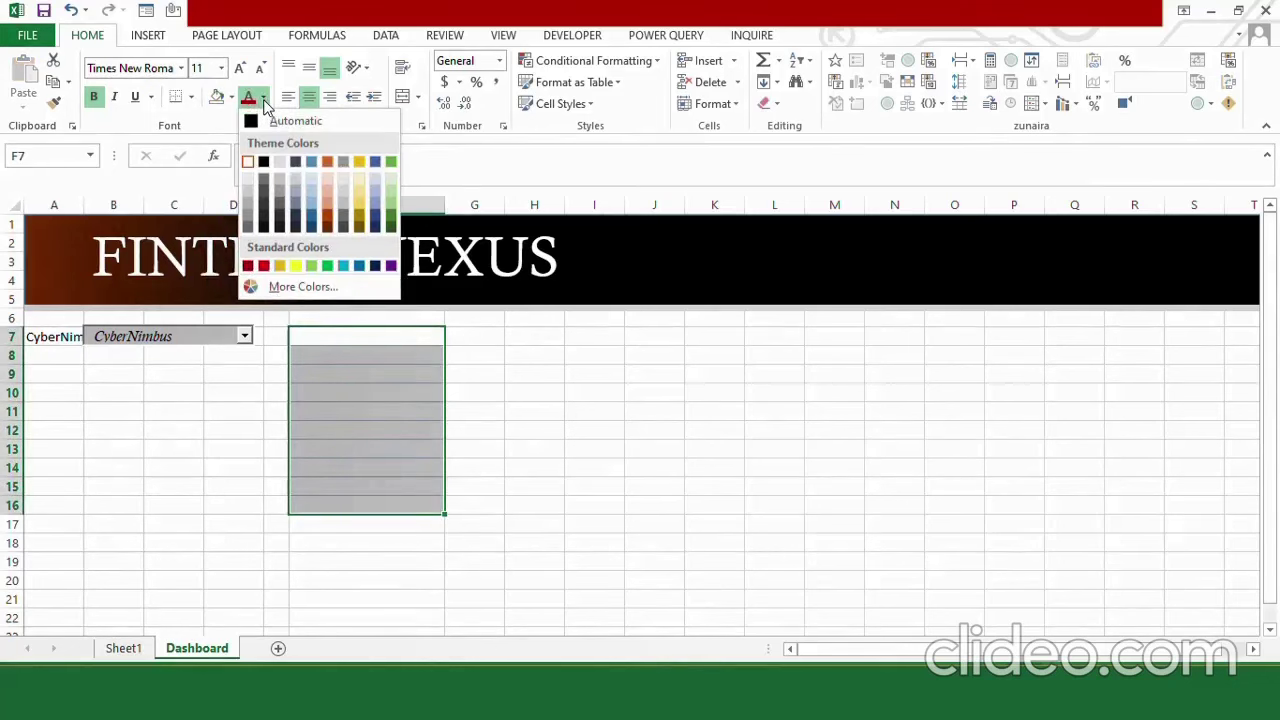
click(265, 165)
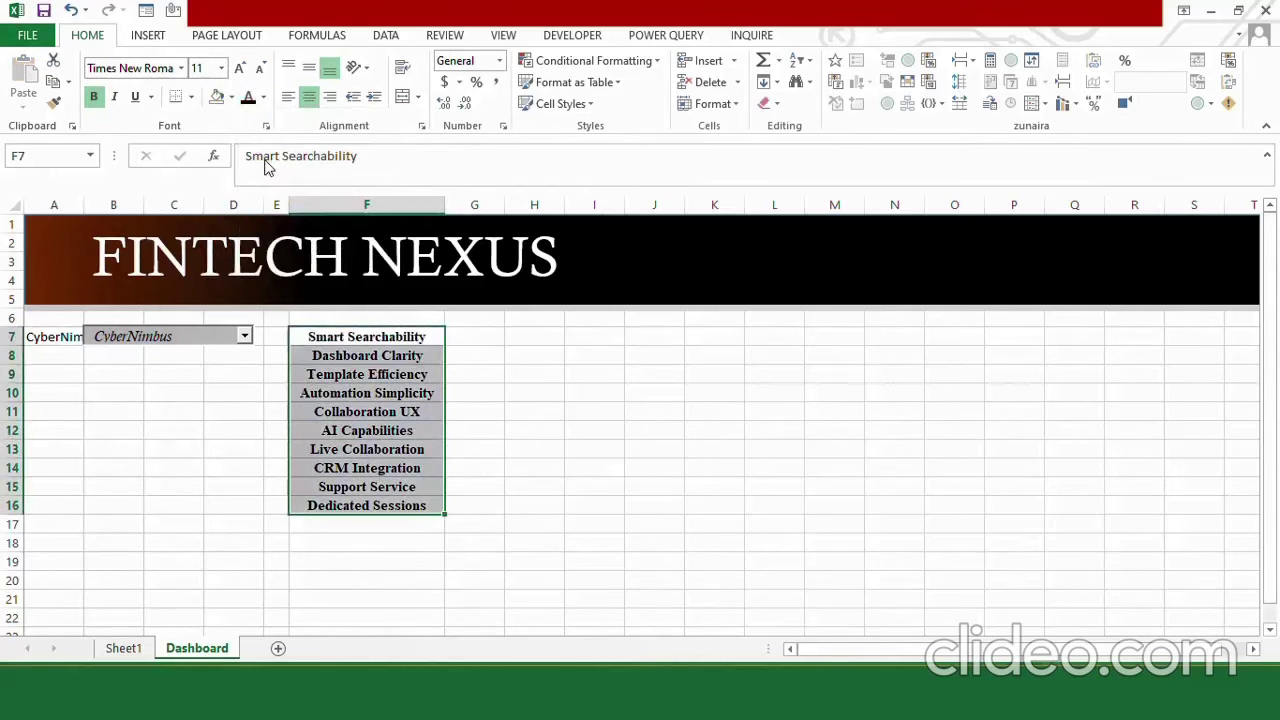
click(288, 97)
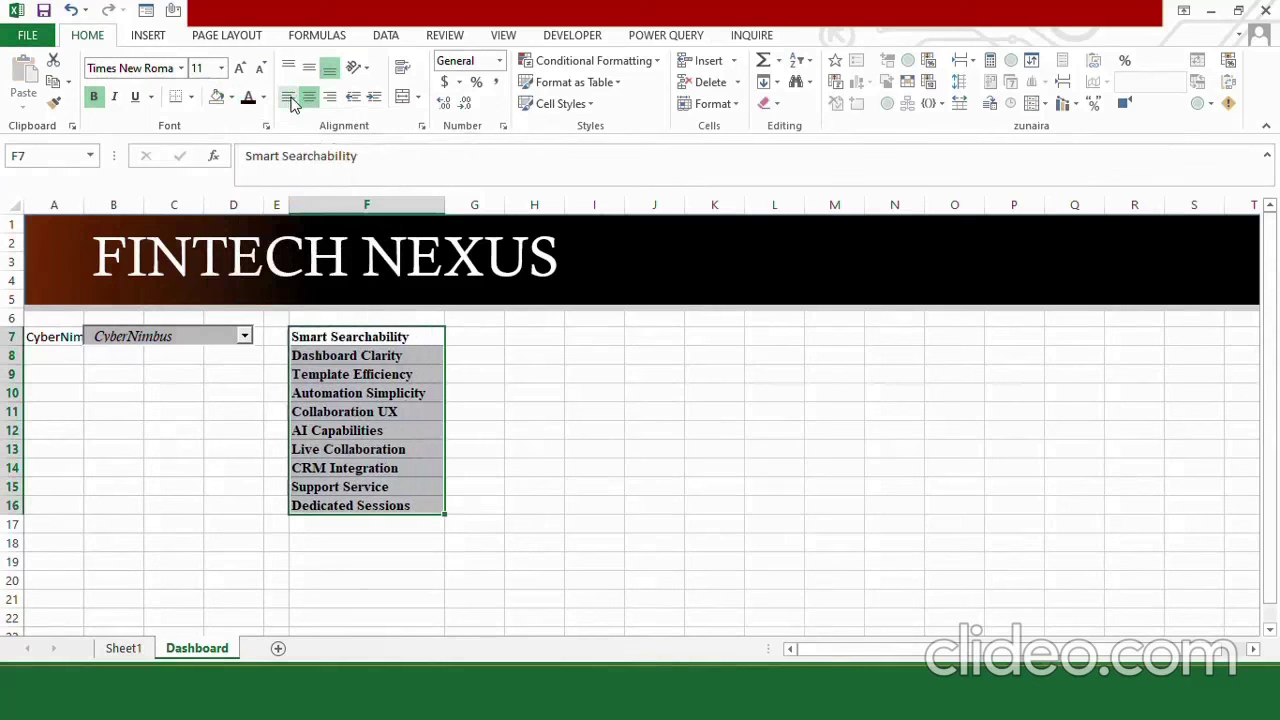
click(95, 100)
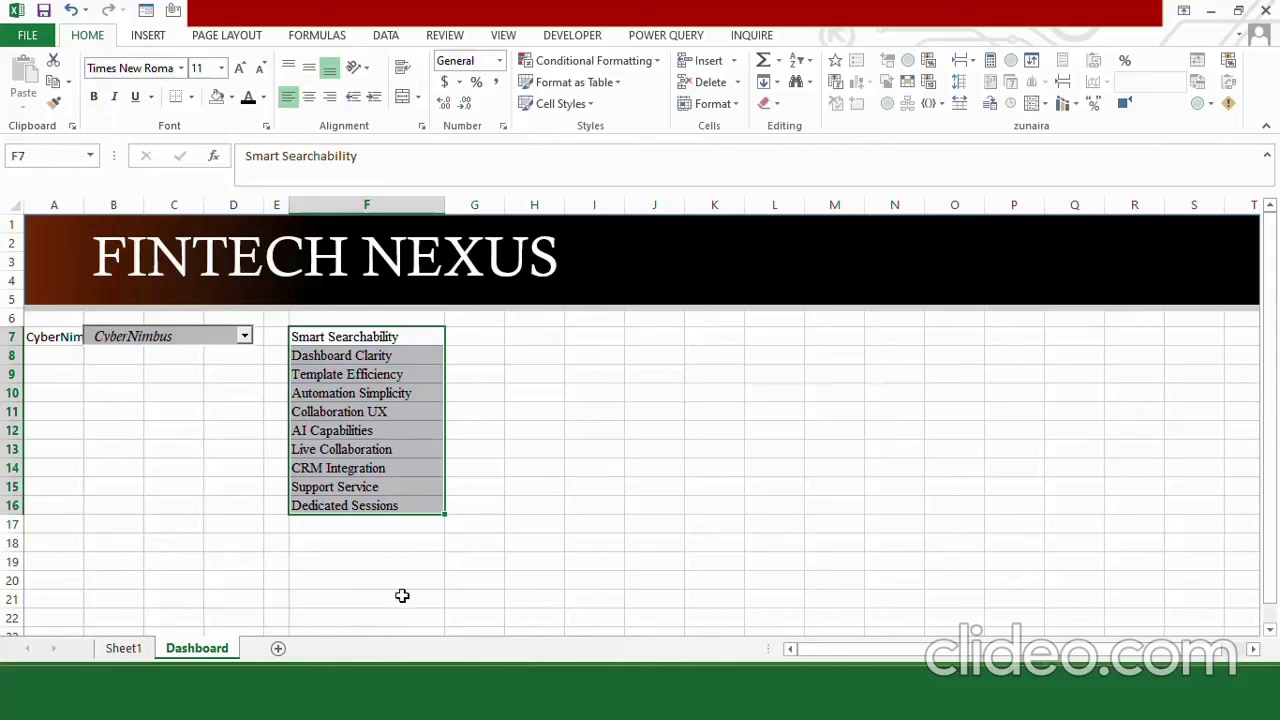
Step: Set the row height of the criteria rows to 22
key(alt+h)
key(o)
key(h)
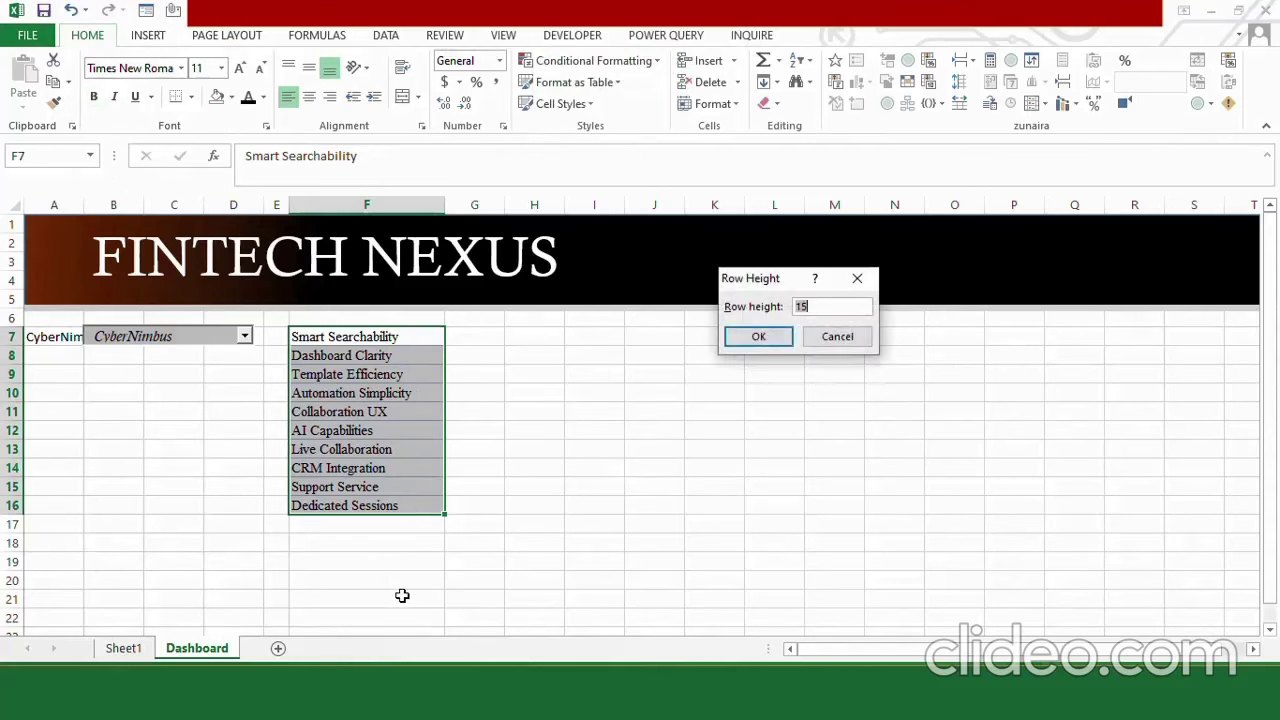
drag(780, 283, 594, 292)
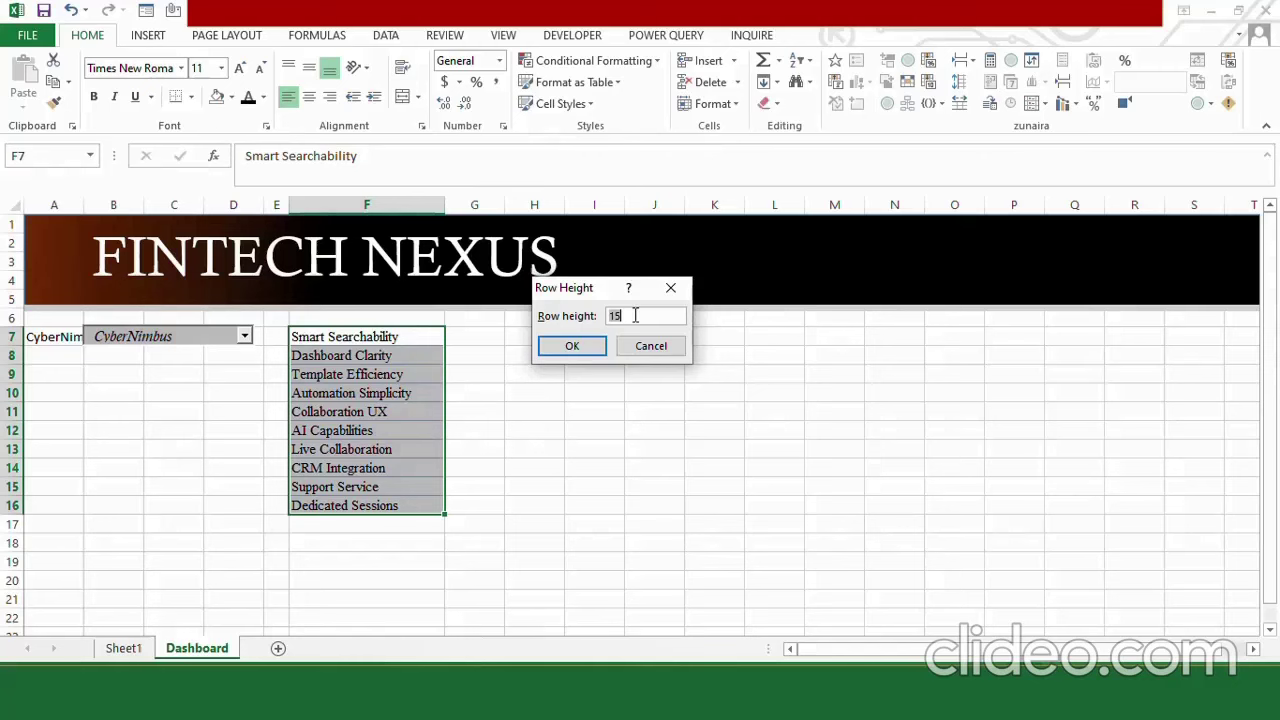
text(22)
click(580, 348)
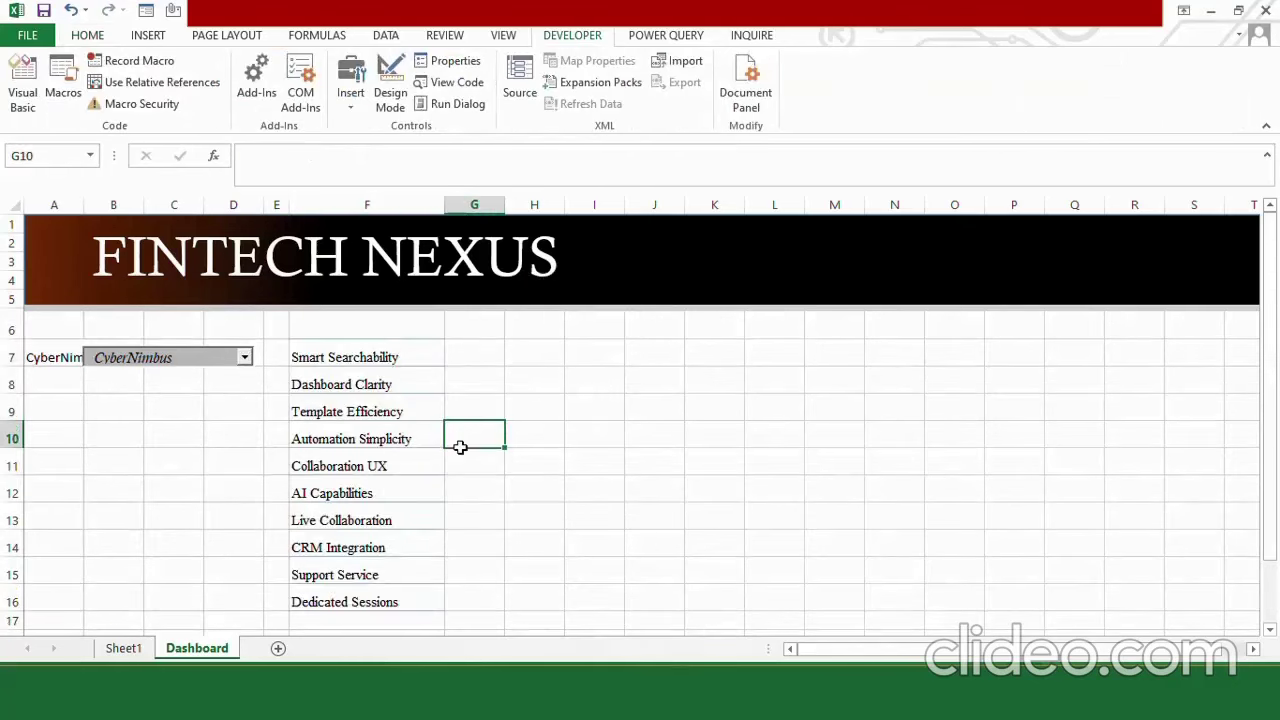
Step: Convert the bidders' score table on Sheet1 to a normal range
click(466, 363)
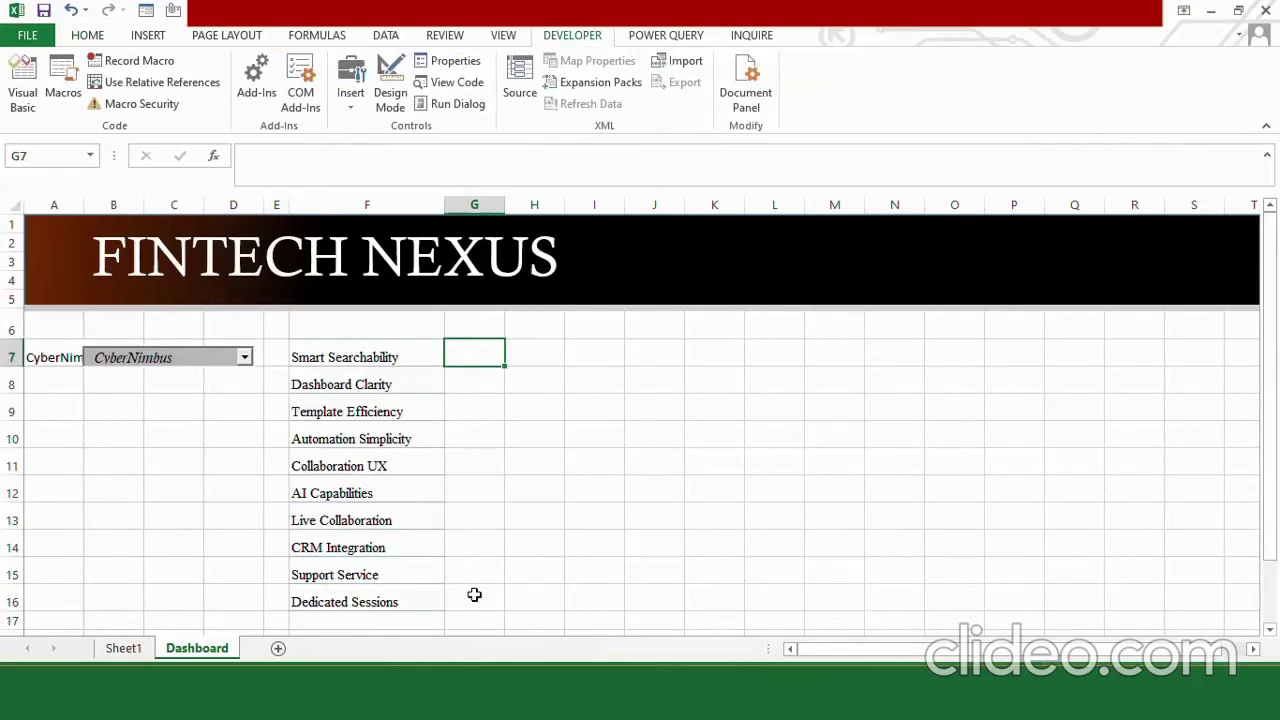
key(ctrl+Page_Up)
drag(54, 224, 1150, 428)
click(825, 35)
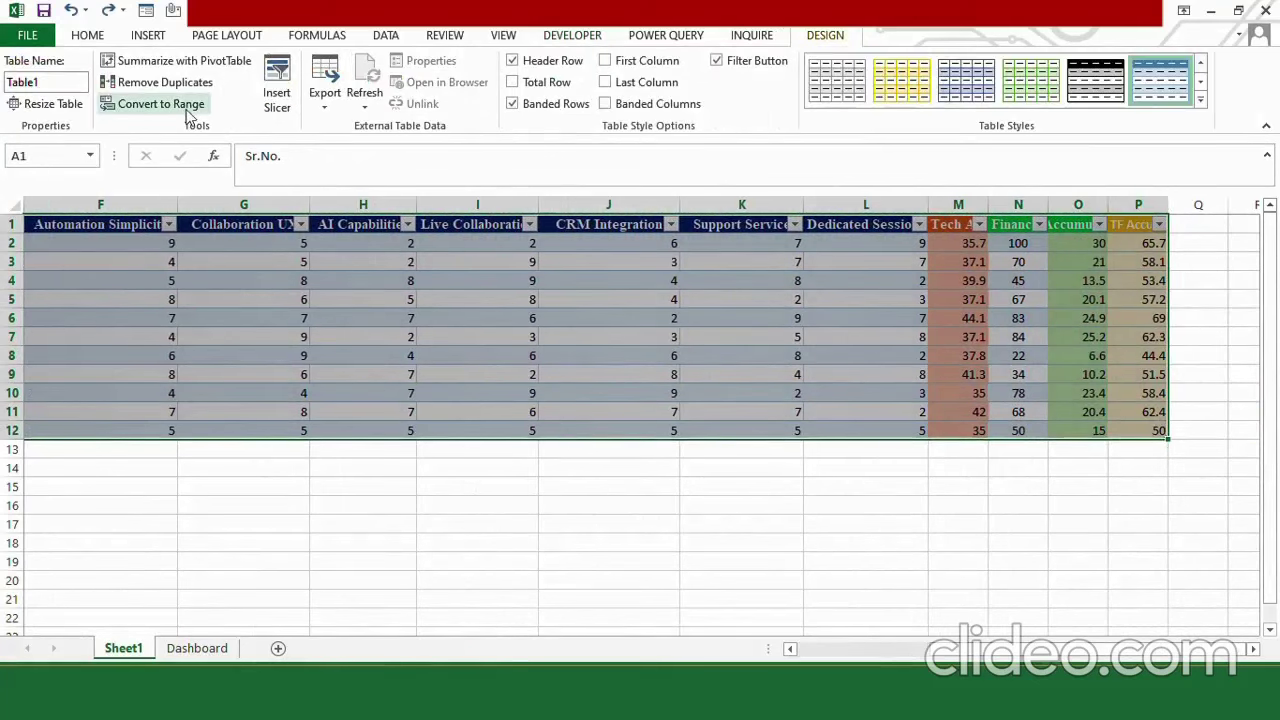
click(186, 108)
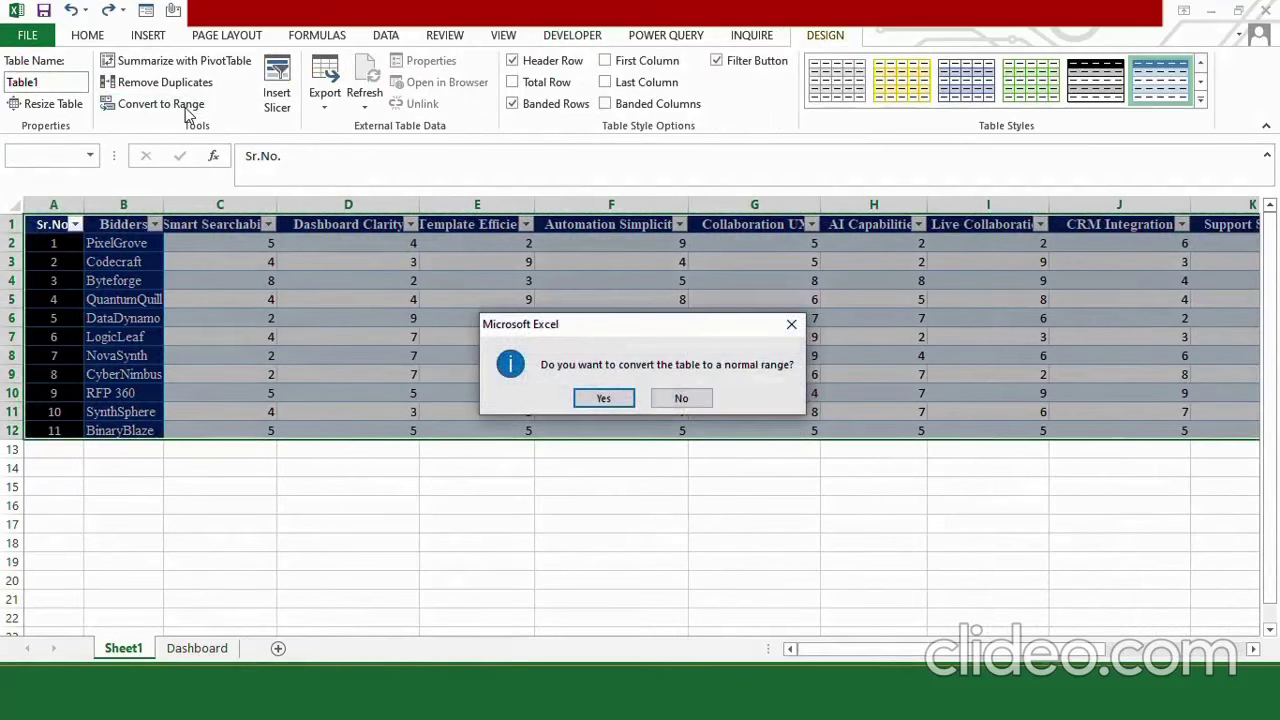
click(604, 398)
click(391, 369)
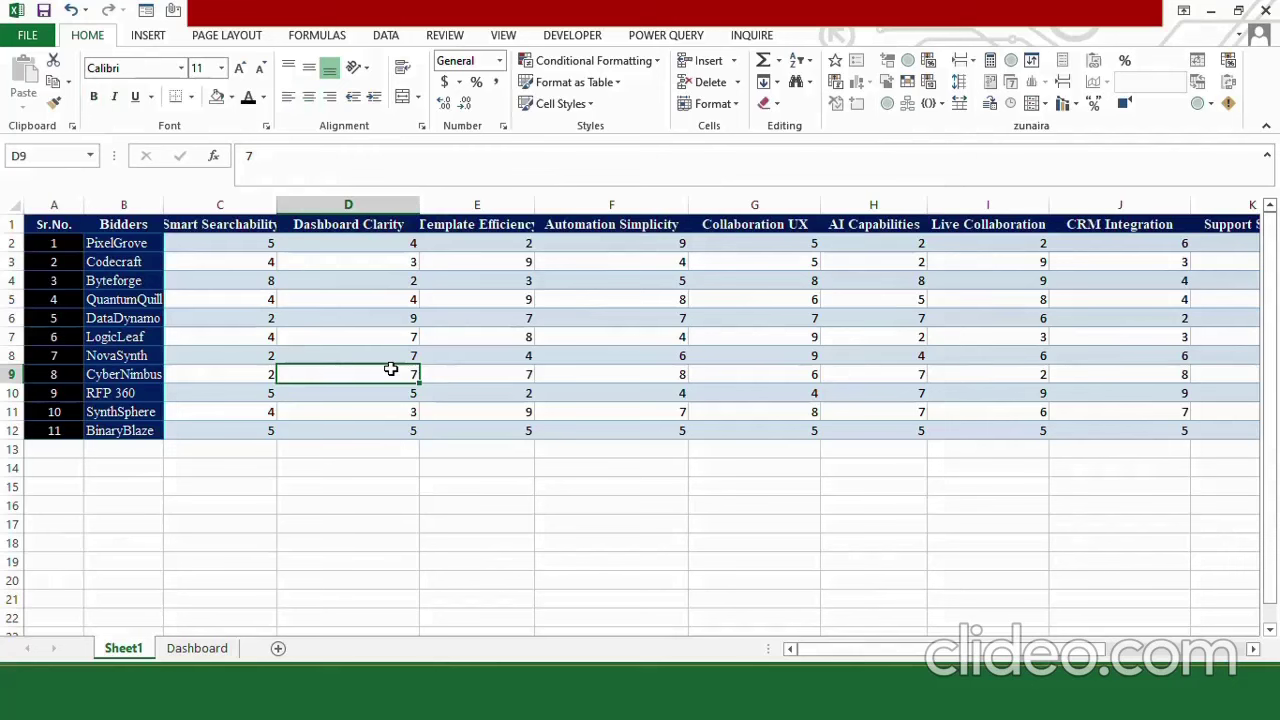
Step: Start an INDEX formula in cell G7 of the Dashboard sheet with the absolute array Sheet1!$C$2:$L$12
click(231, 360)
click(229, 284)
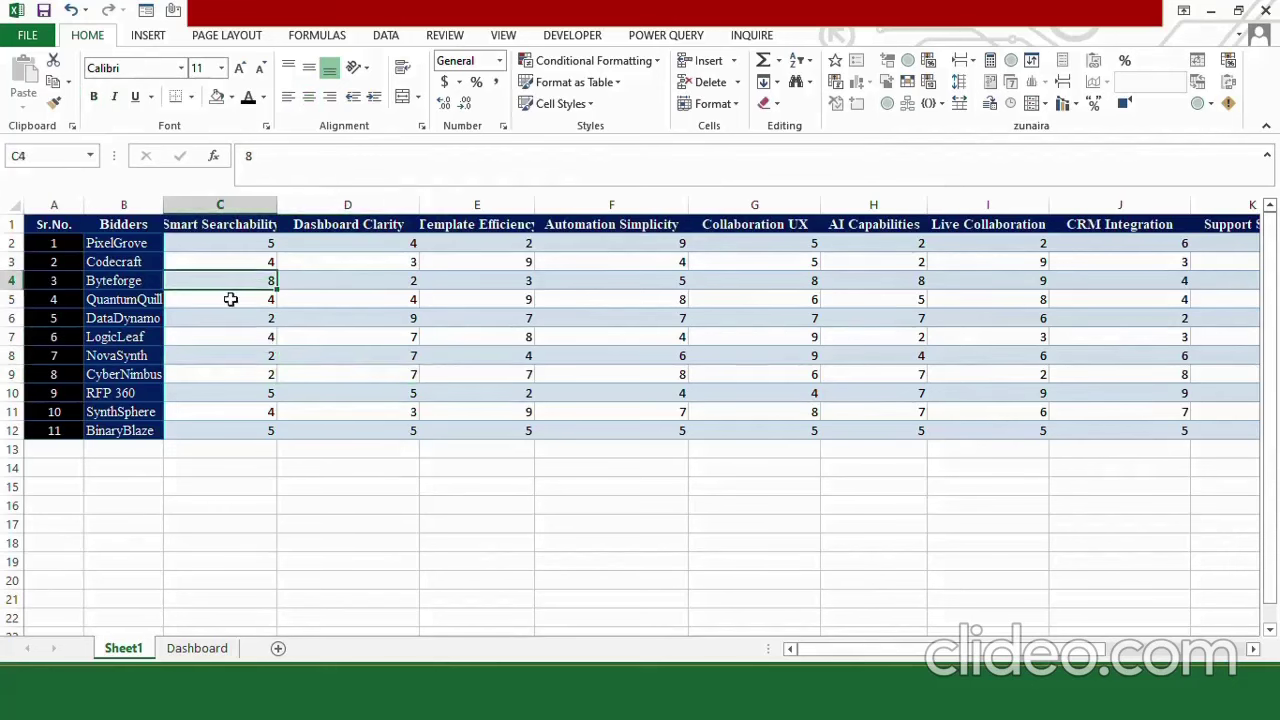
click(201, 650)
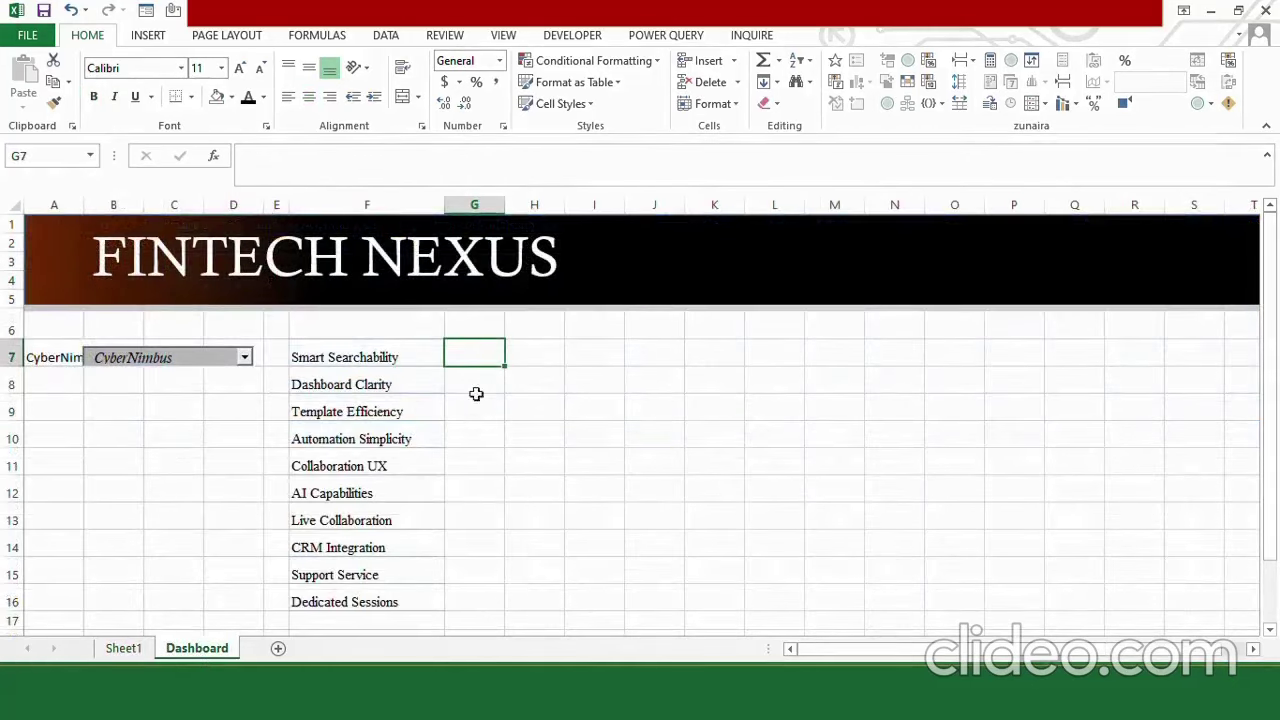
text(=)
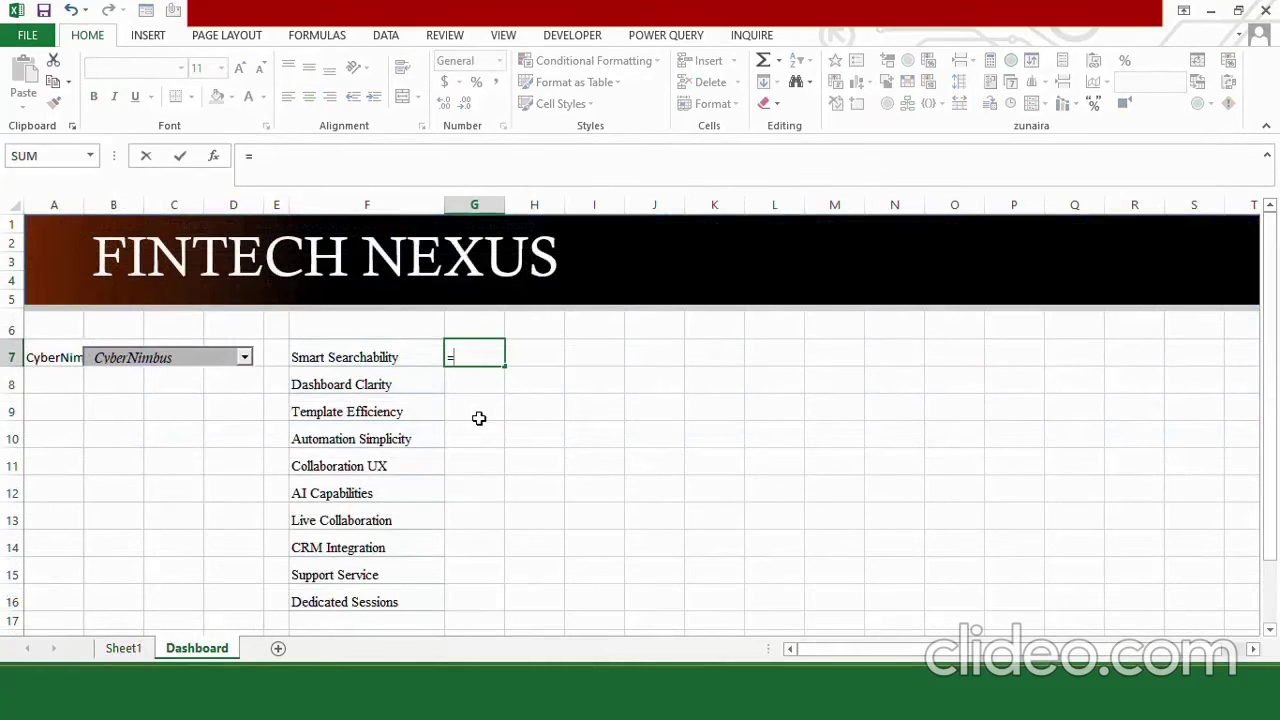
text(INDEX)
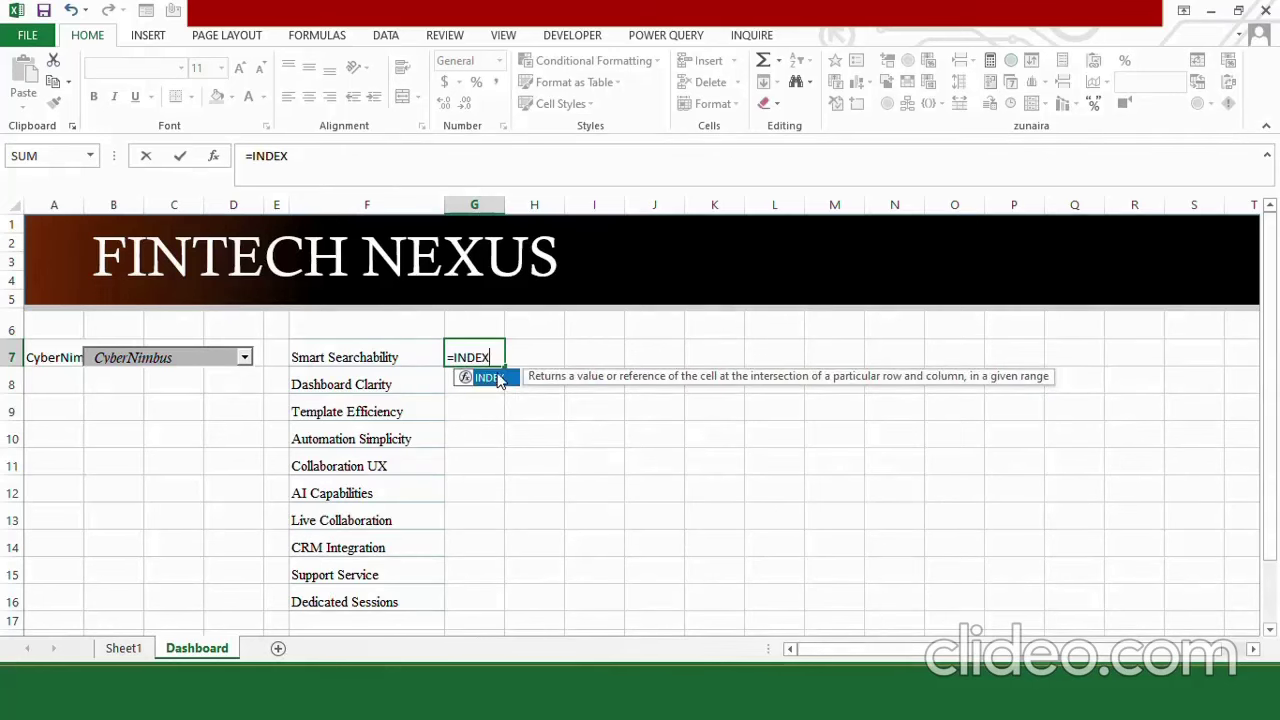
double_click(490, 377)
click(123, 648)
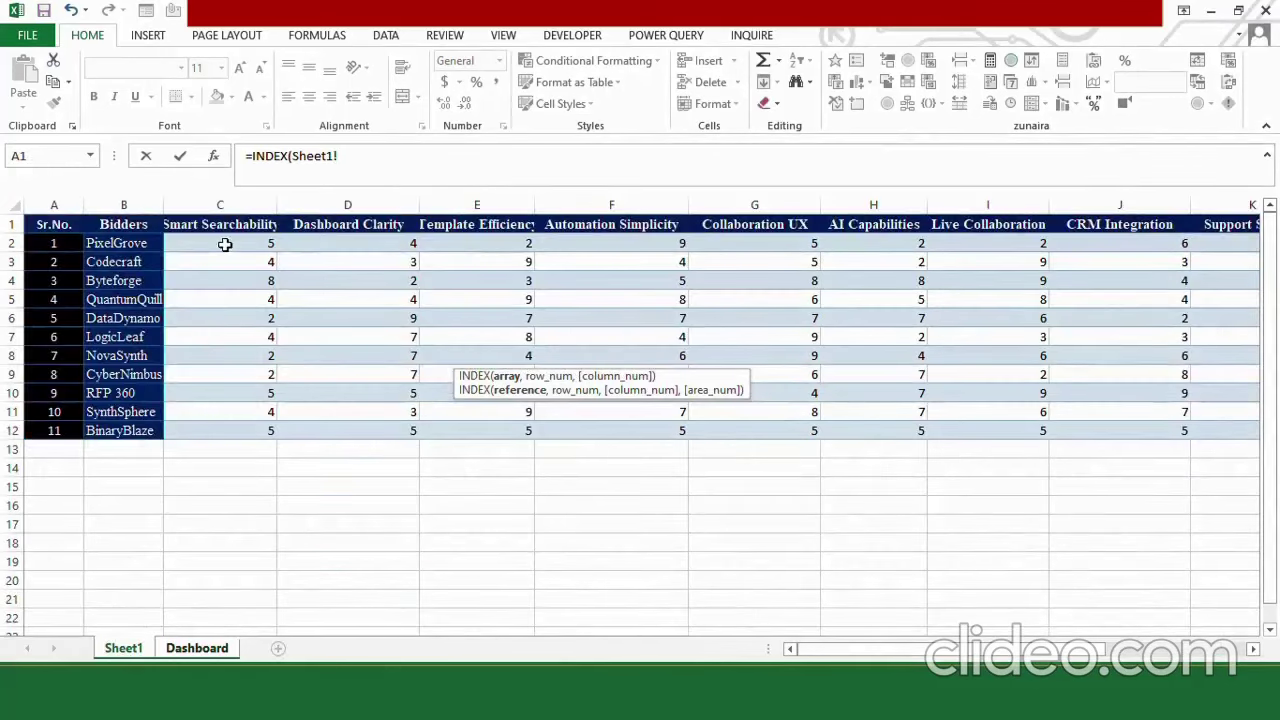
drag(225, 244, 924, 421)
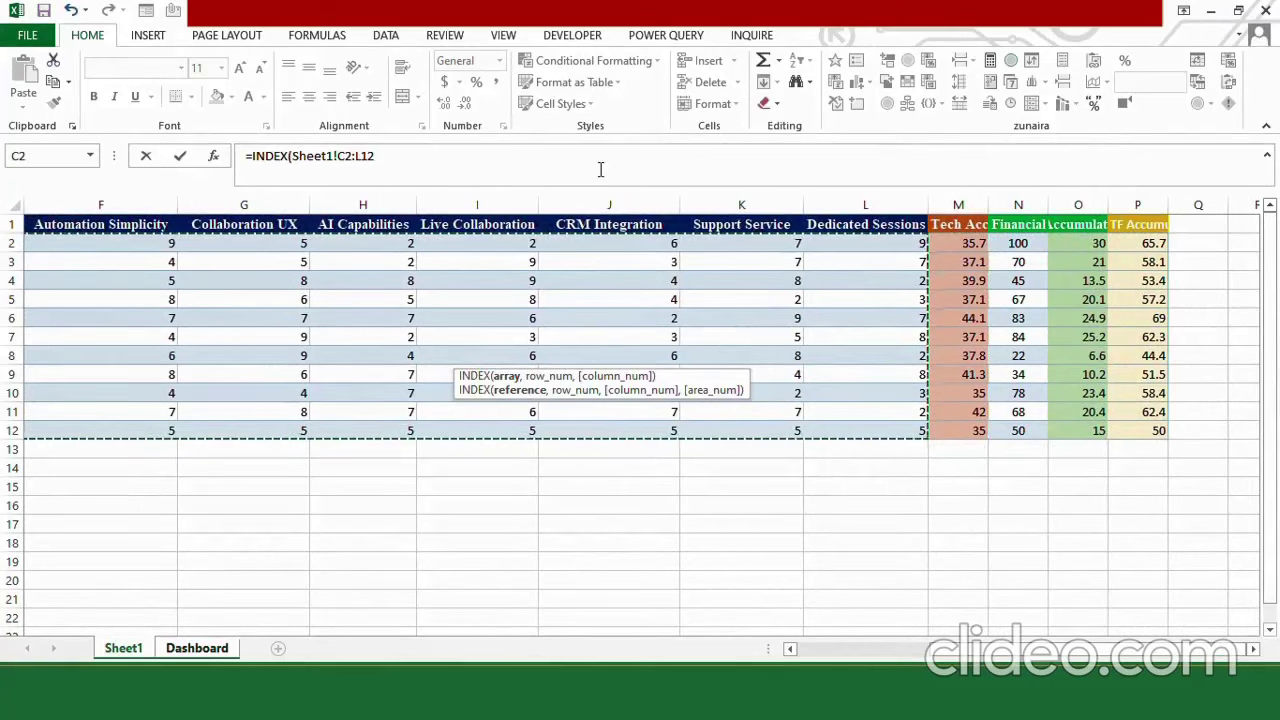
key(F4)
click(449, 163)
Step: Add the row argument as an exact MATCH of Dashboard!$A$7 within the bidder names in Sheet1!$B$2:$B$11
text(,MATCH()
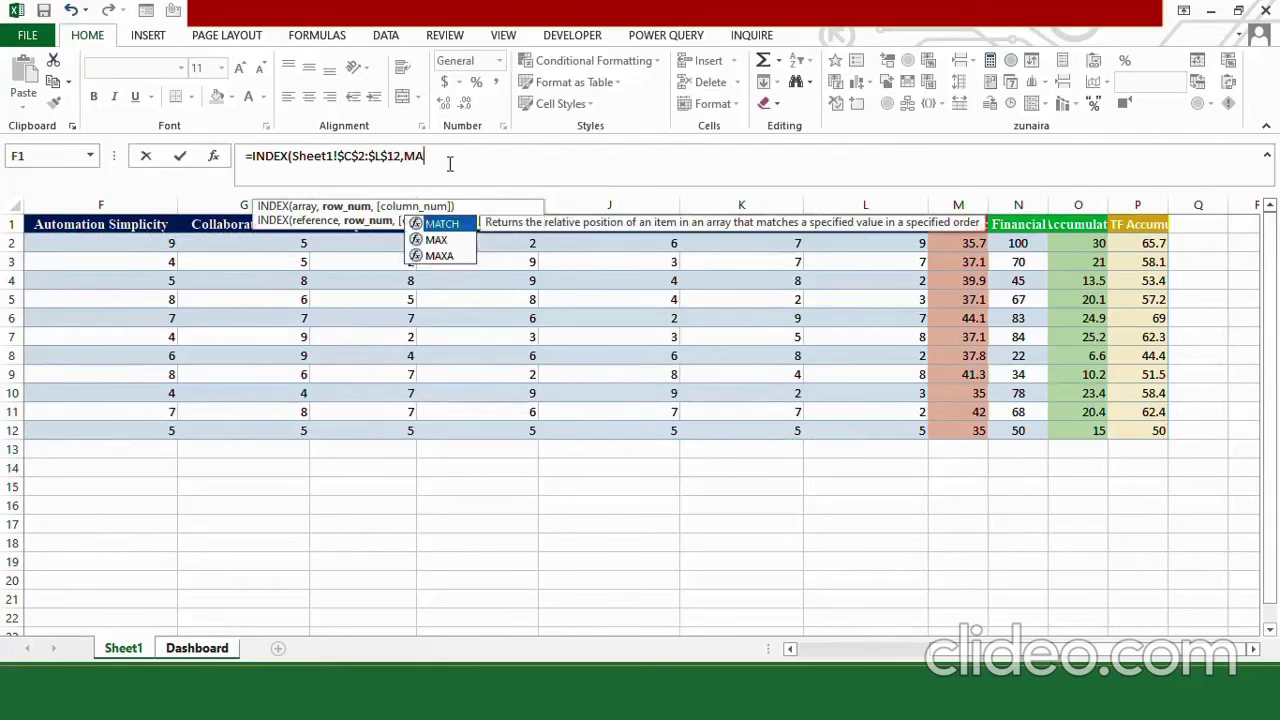
click(218, 650)
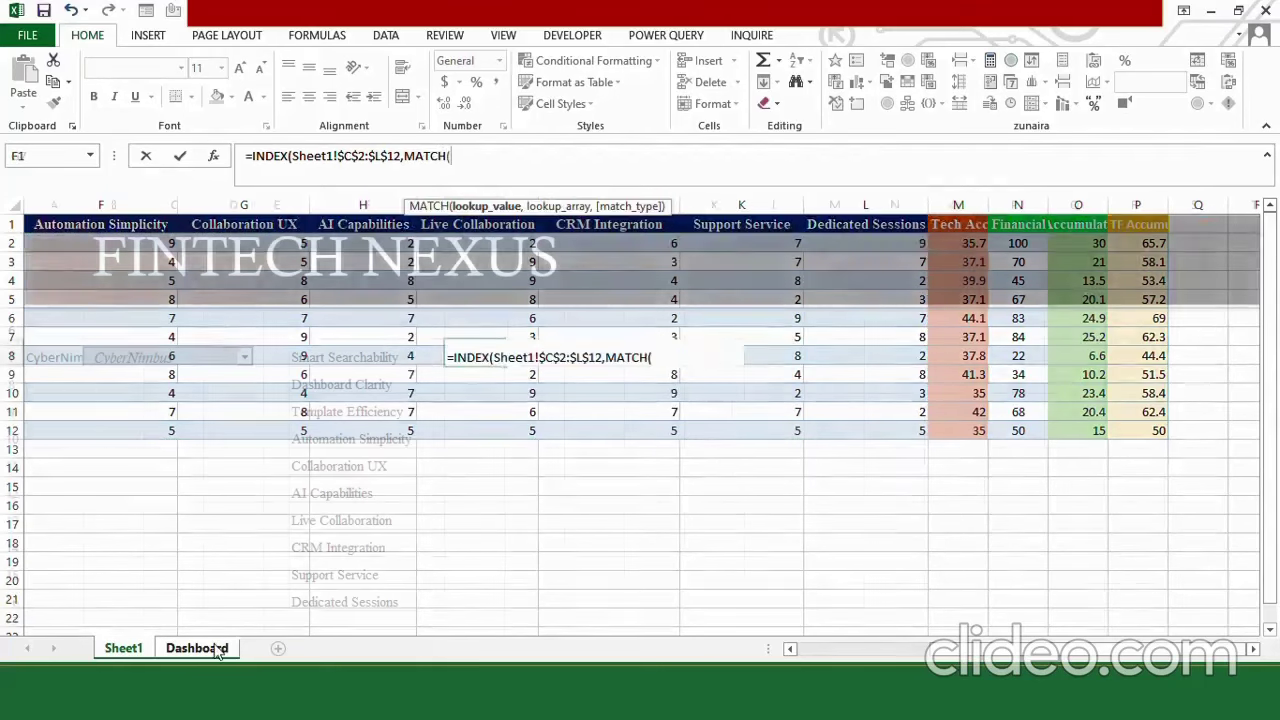
click(55, 357)
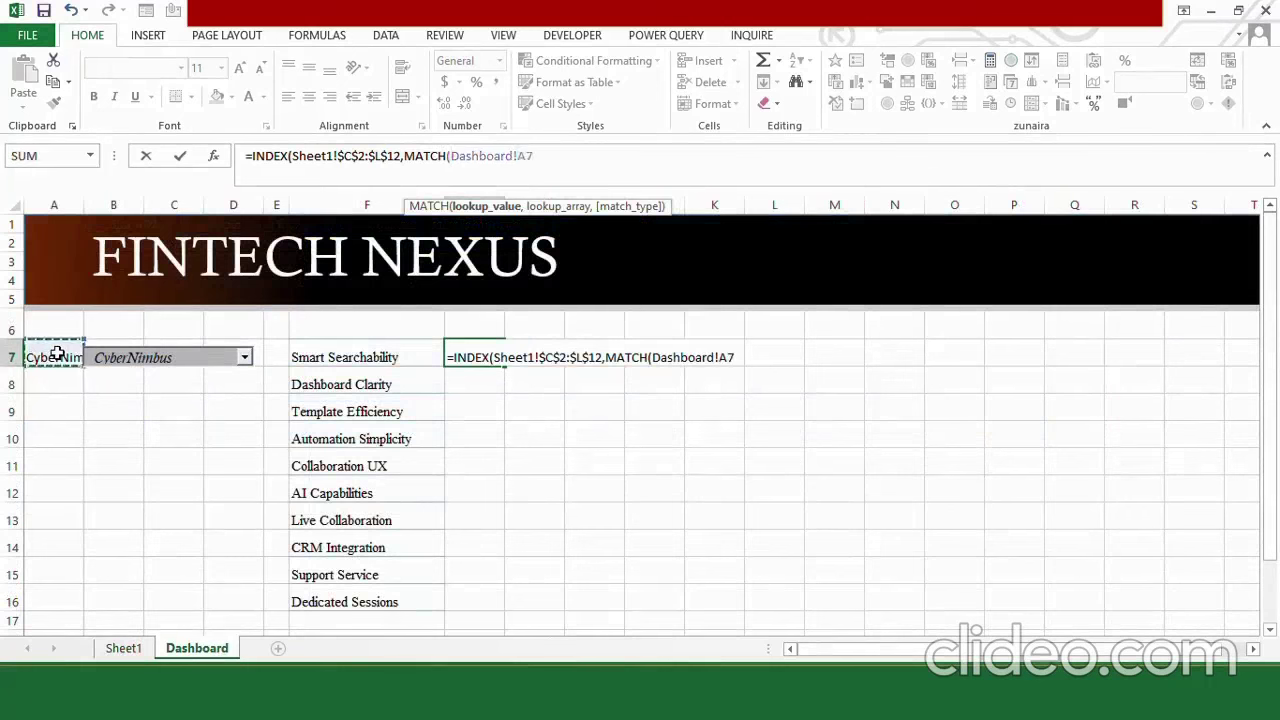
key(F4)
text(,)
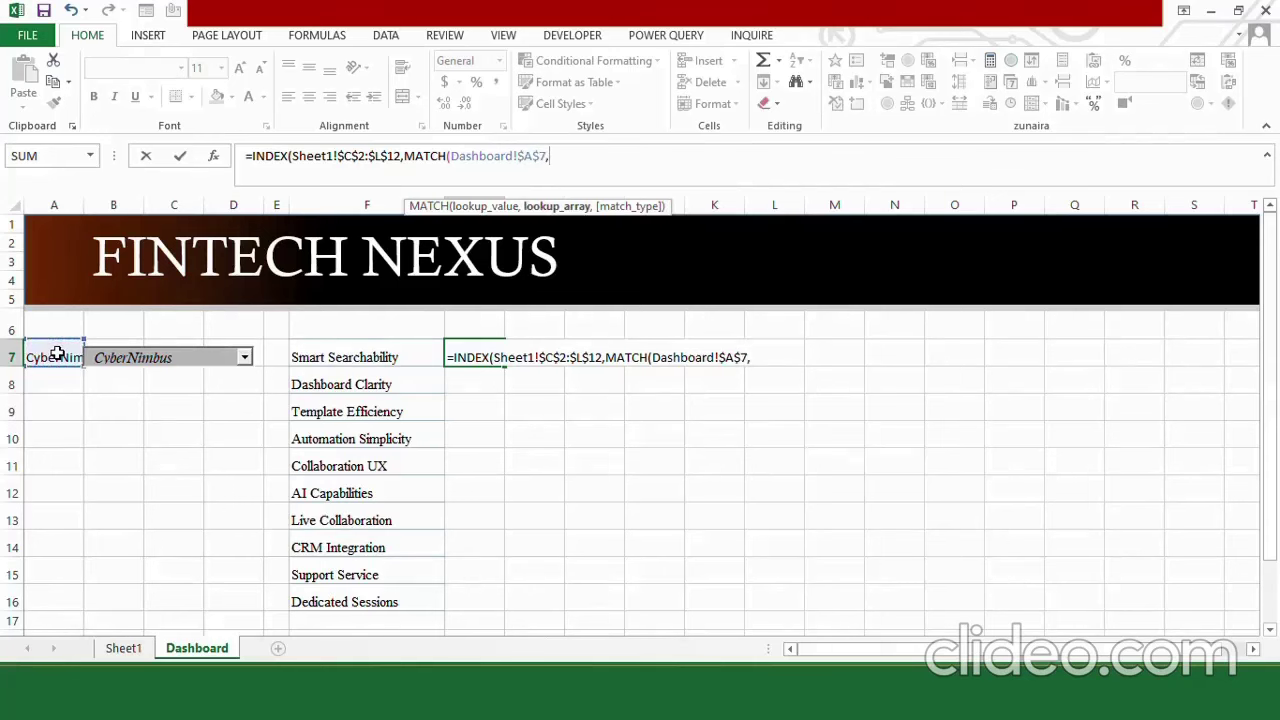
click(123, 648)
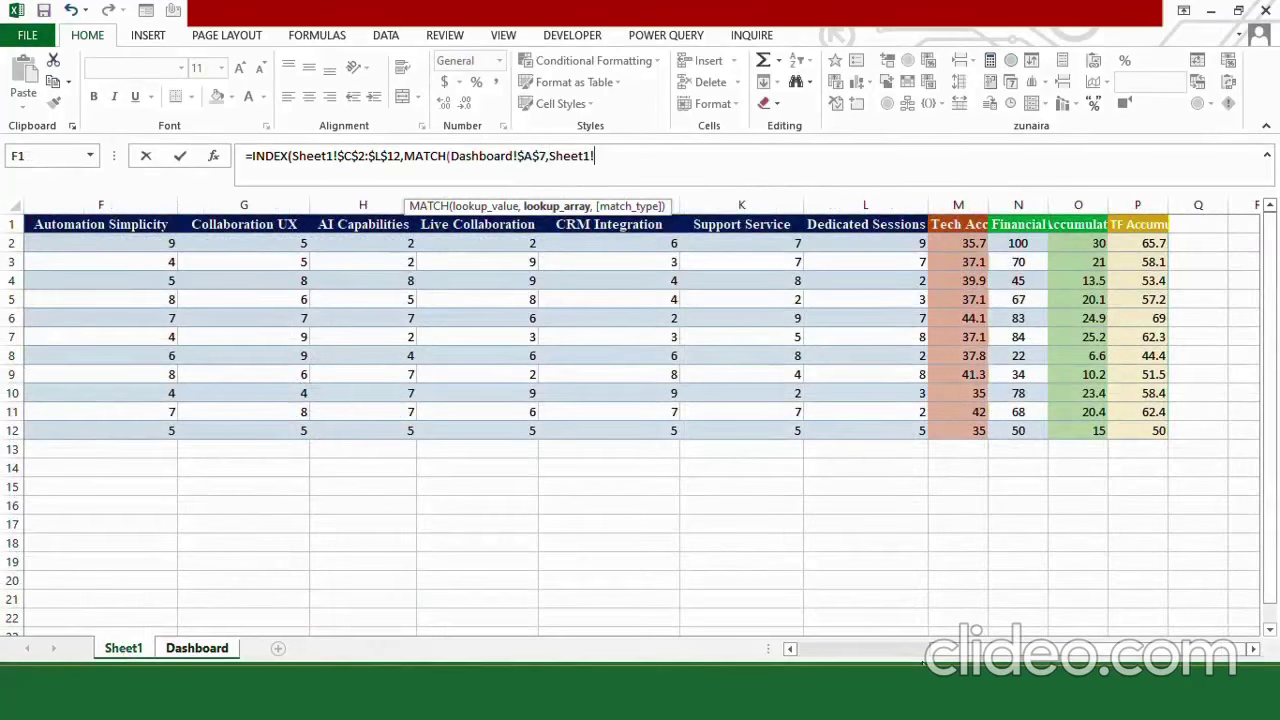
drag(923, 652, 800, 652)
drag(140, 243, 137, 409)
key(F4)
text(,)
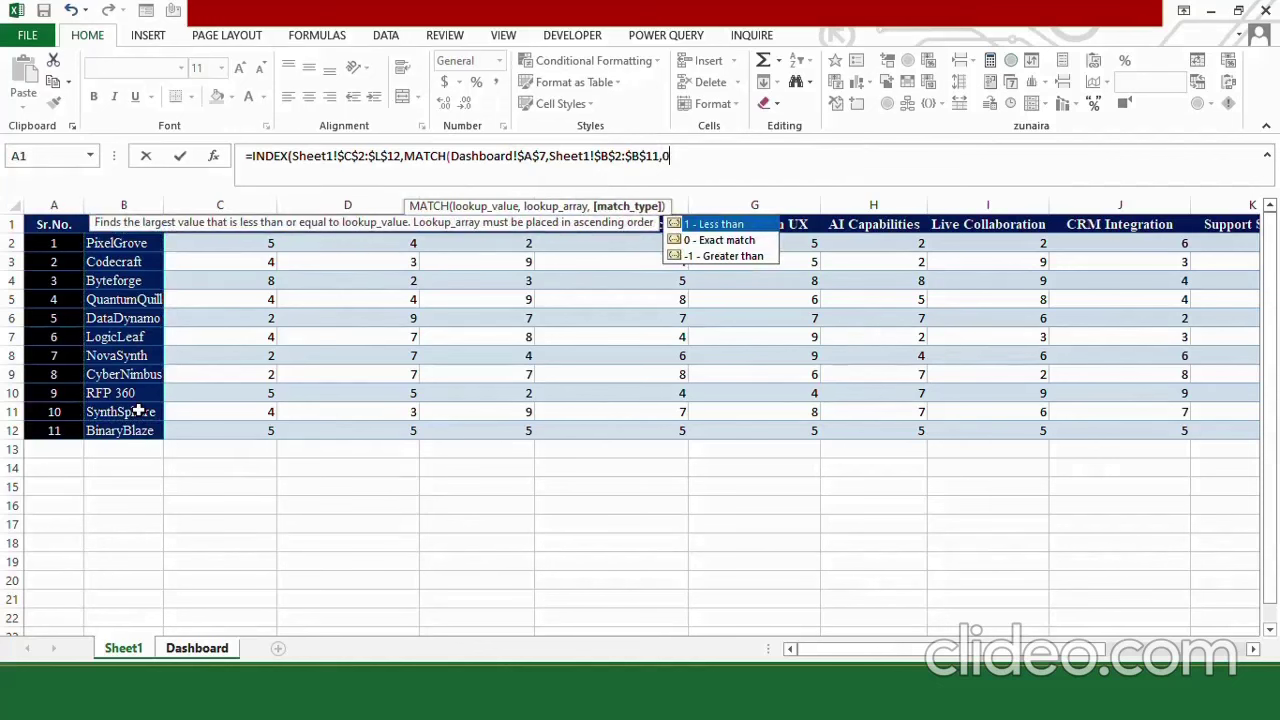
text(0),)
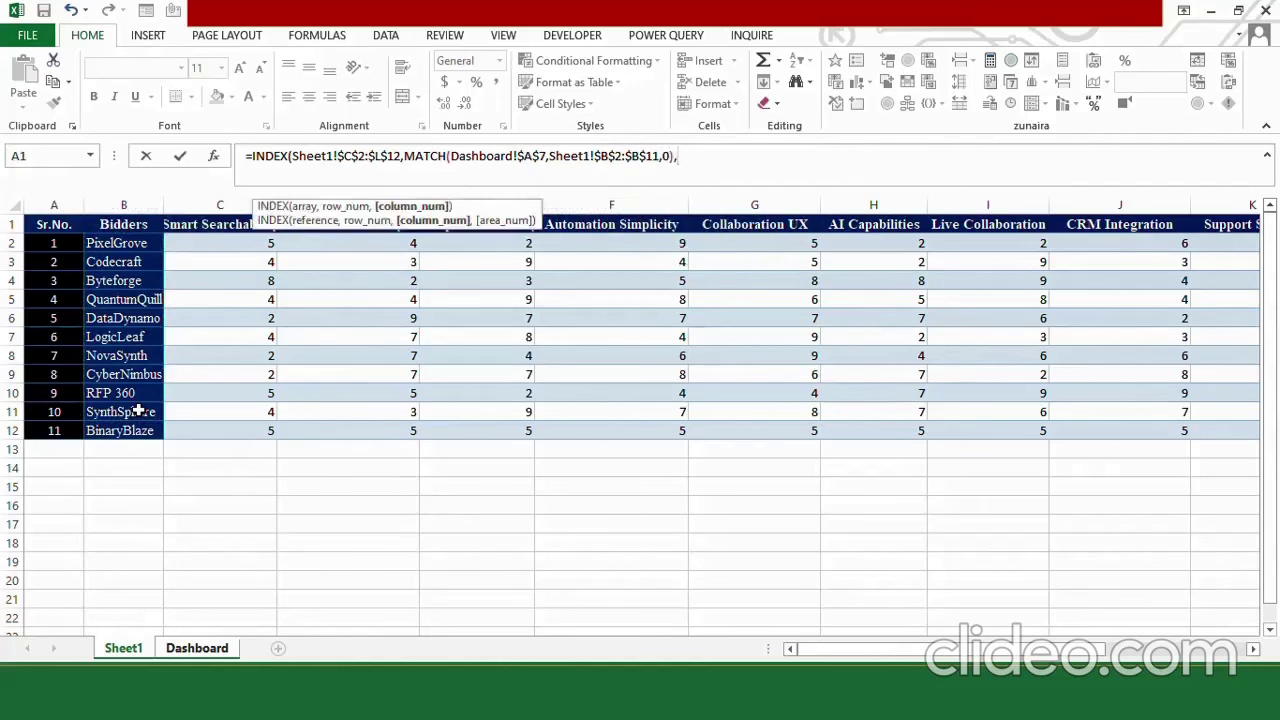
Step: Complete the formula with an exact MATCH of Dashboard!F7 within Sheet1!$C$1:$L$1 as the column argument
text(MATCH()
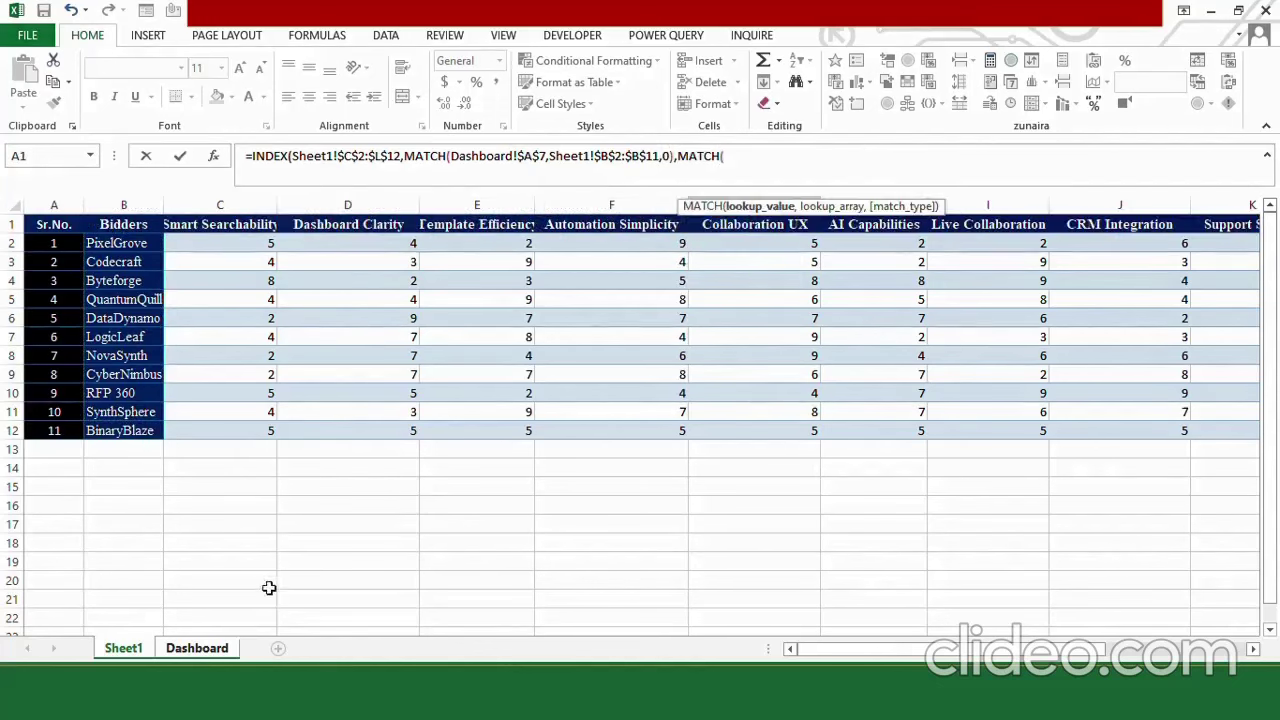
click(199, 649)
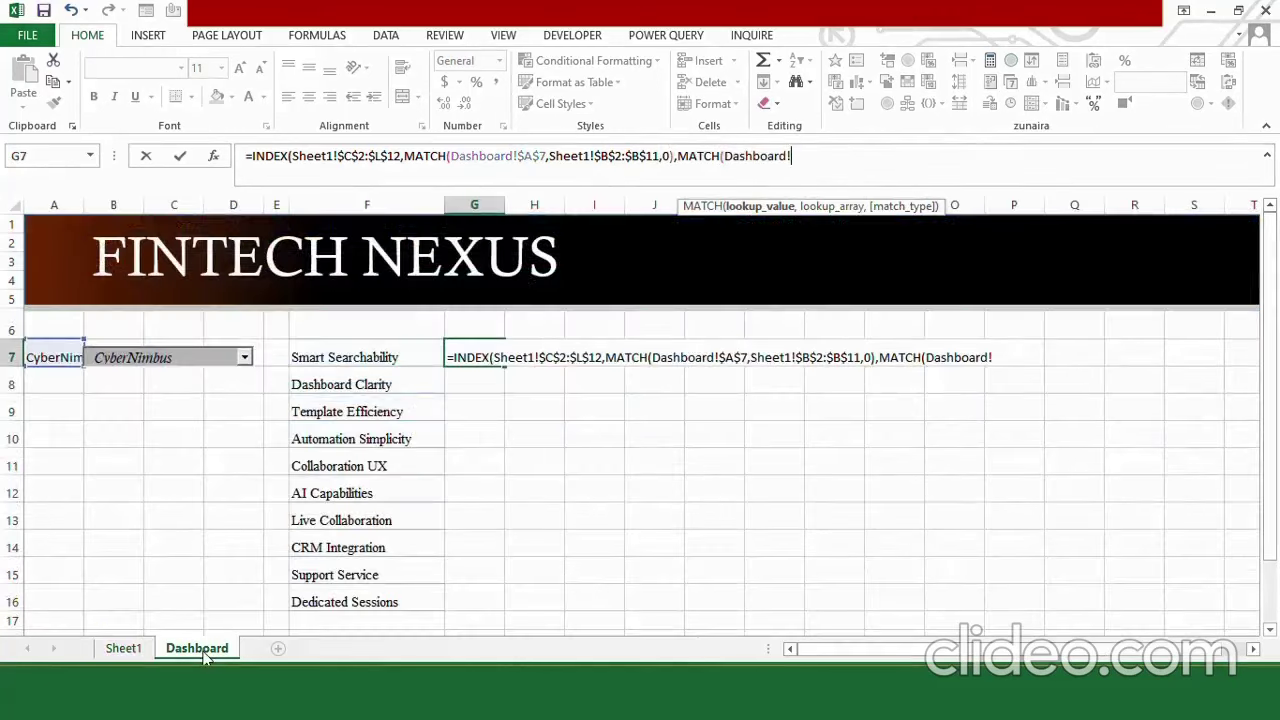
click(383, 358)
text(,)
click(136, 646)
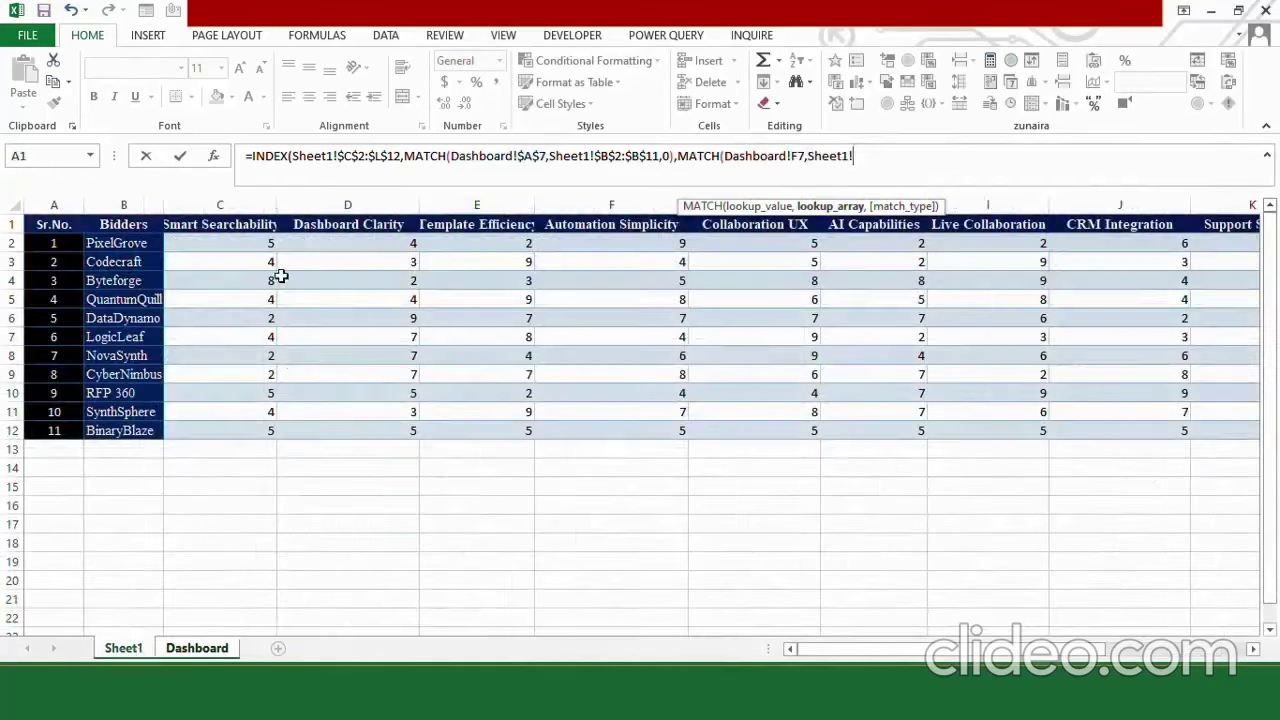
drag(237, 230, 985, 222)
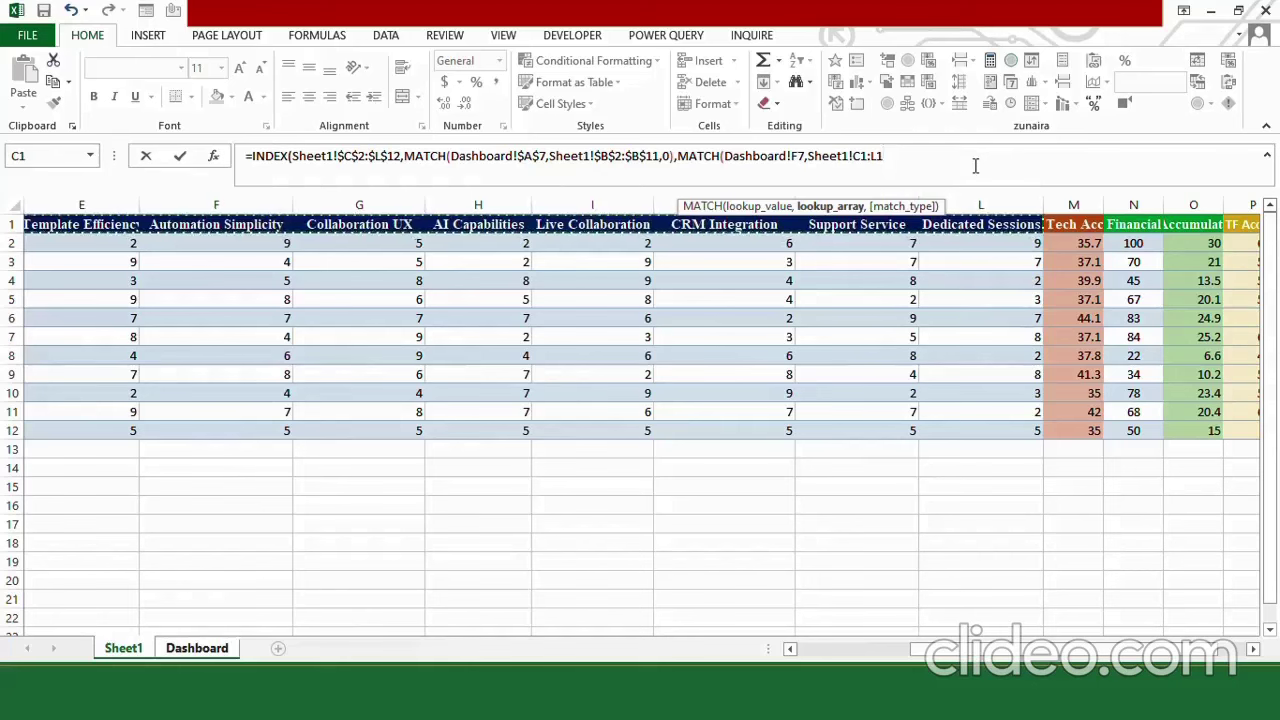
key(F4)
text(,0)
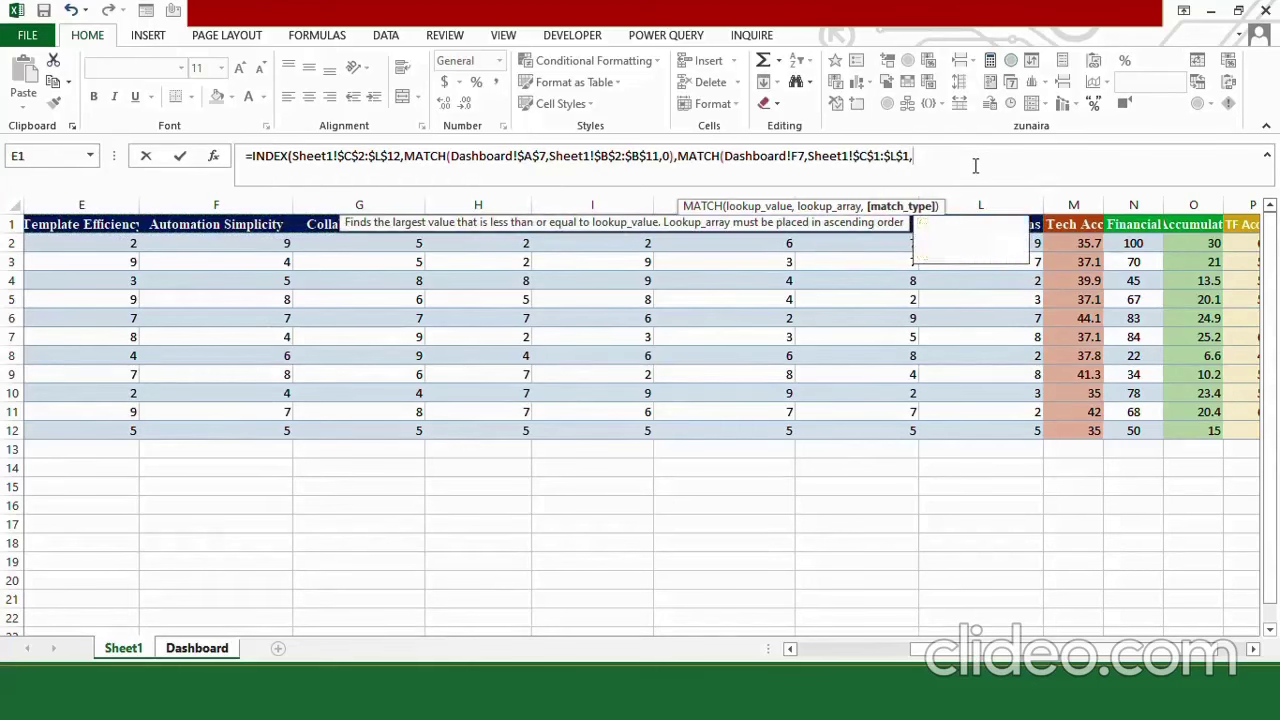
text())
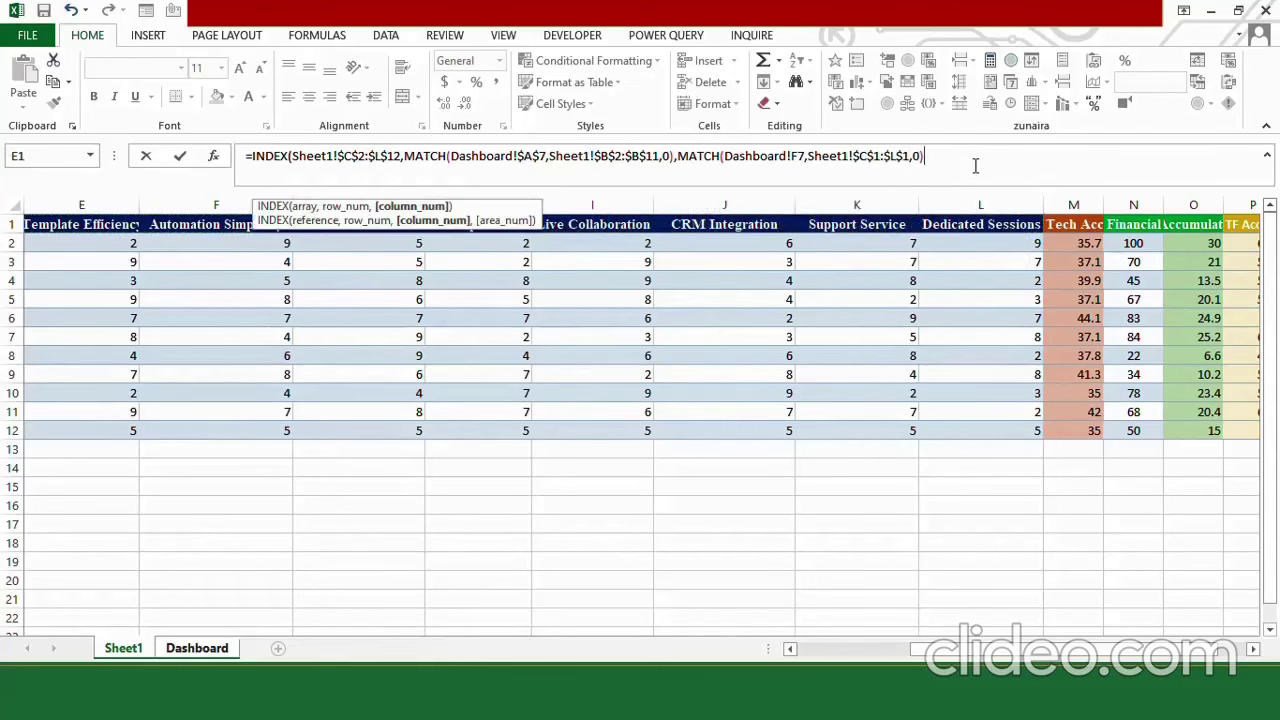
text())
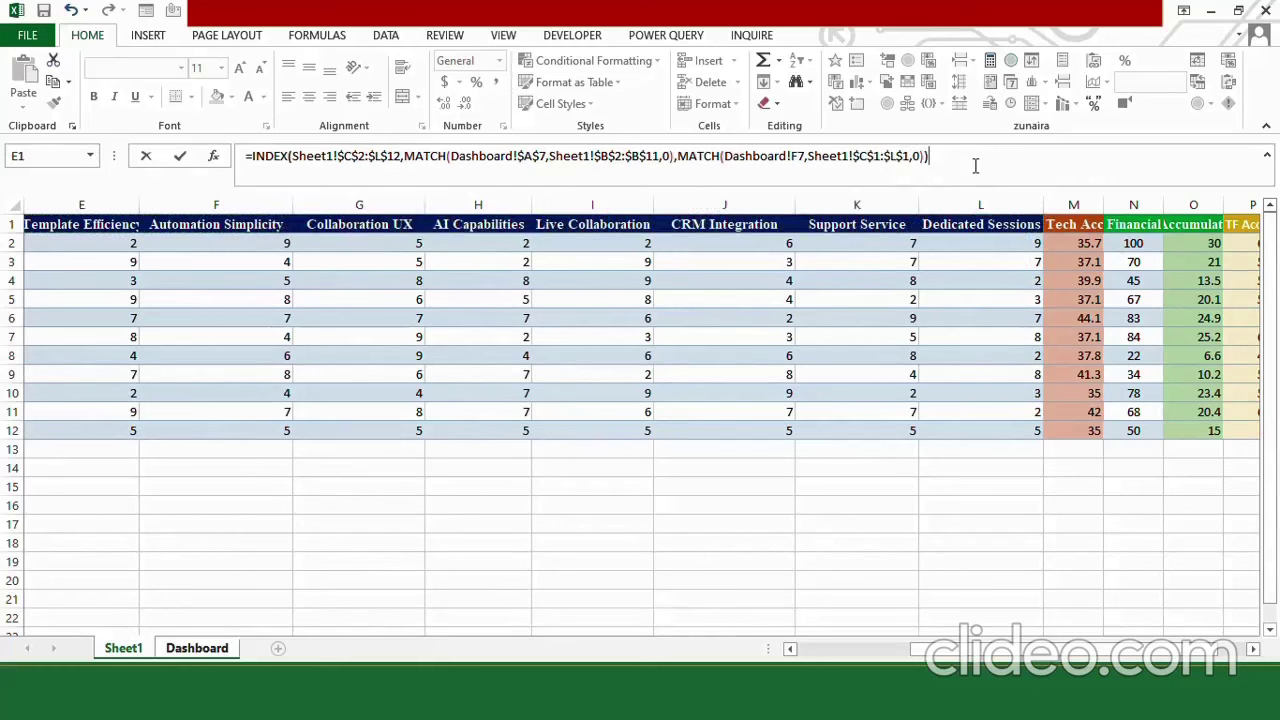
key(Return)
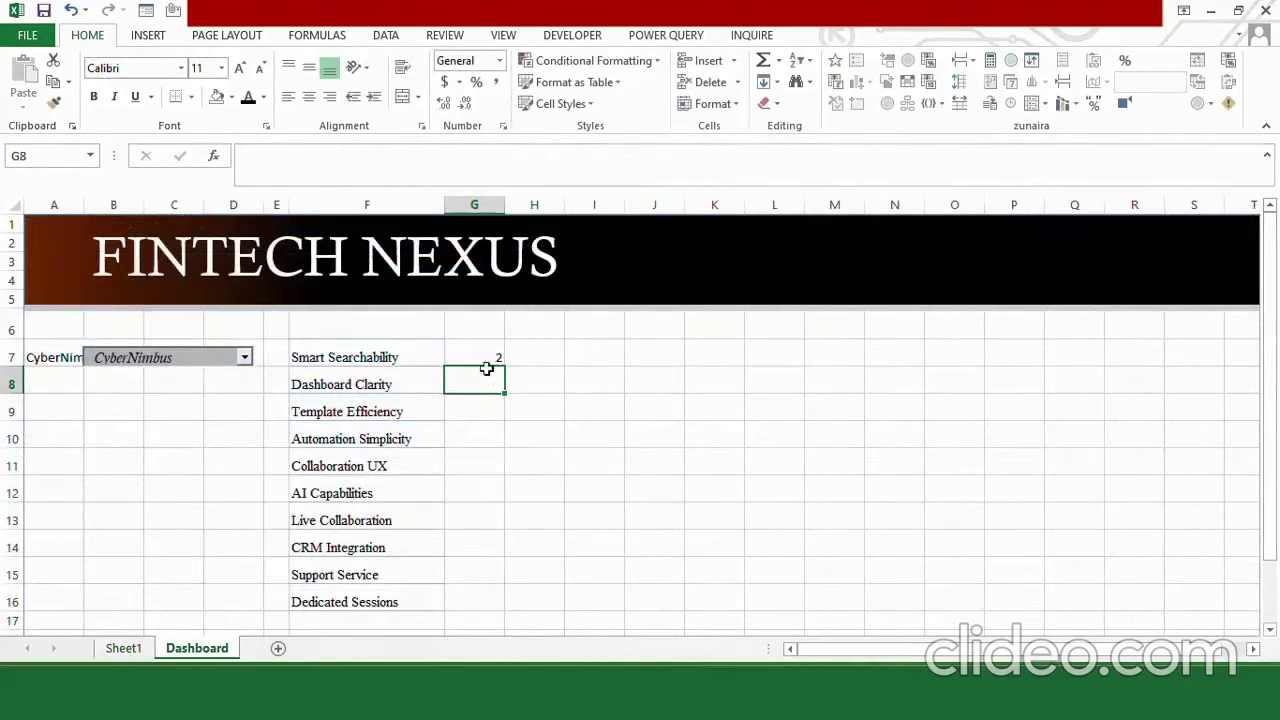
Step: Fill the score formula from G7 down to G16 for all the criteria
click(491, 366)
drag(504, 371, 500, 610)
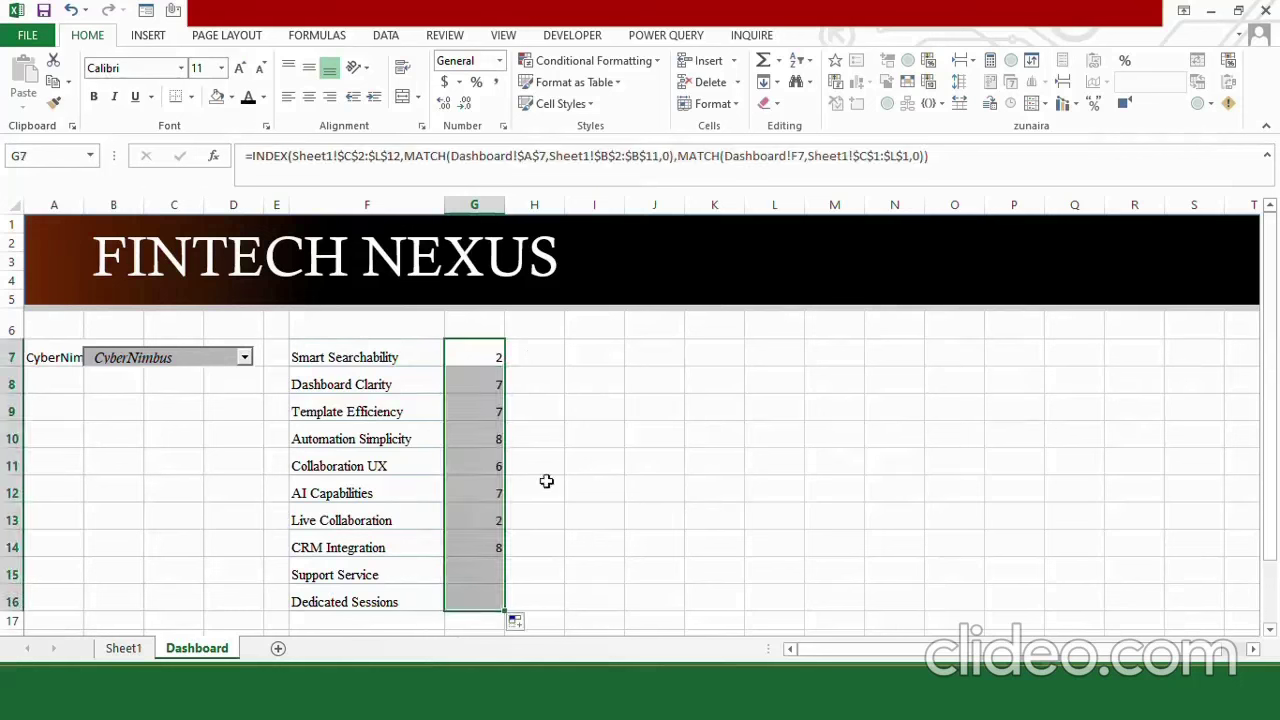
click(550, 470)
Step: Check the scores in G7:G16 against the CyberNimbus row of the score table on Sheet1
drag(466, 350, 476, 588)
click(124, 648)
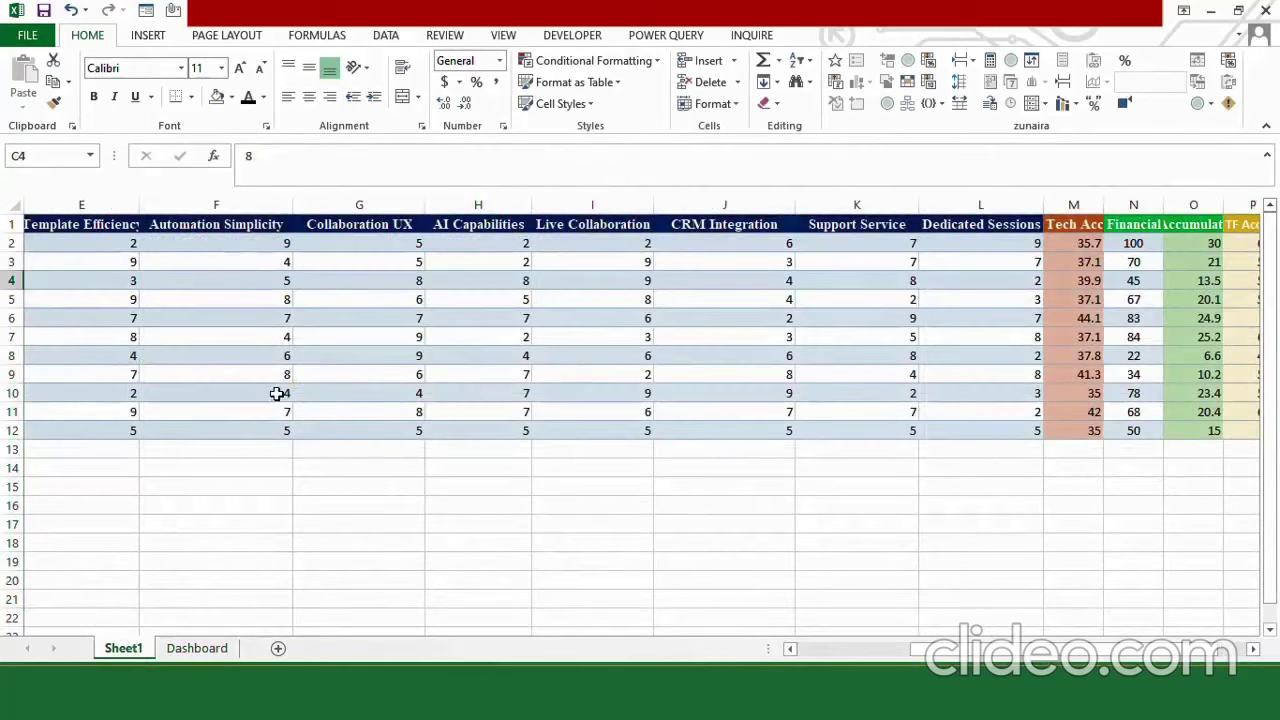
key(Down)
key(Down)
key(Down)
key(Up)
key(Up)
key(Down)
key(Right)
key(Right)
key(Right)
key(Right)
key(Right)
key(Right)
key(Left)
key(Left)
key(Left)
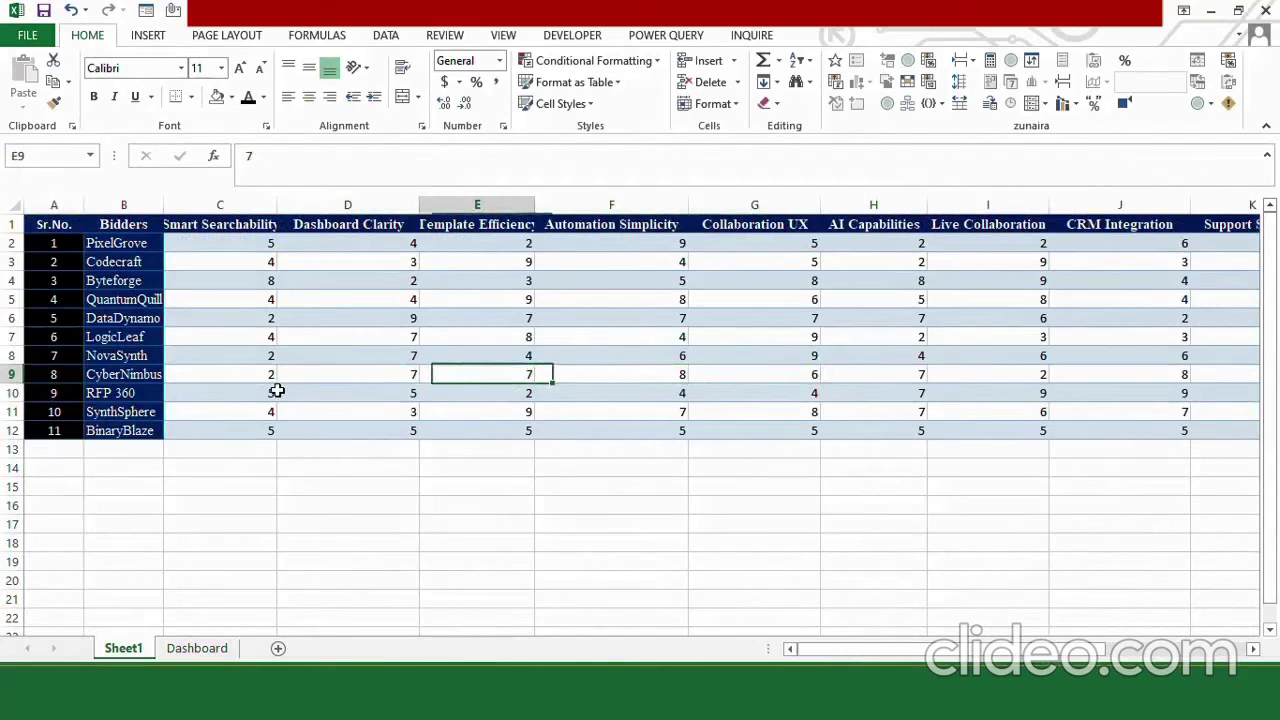
Step: Center the scores in G7:G16 on the Dashboard sheet and narrow columns F and G to fit their contents
click(194, 650)
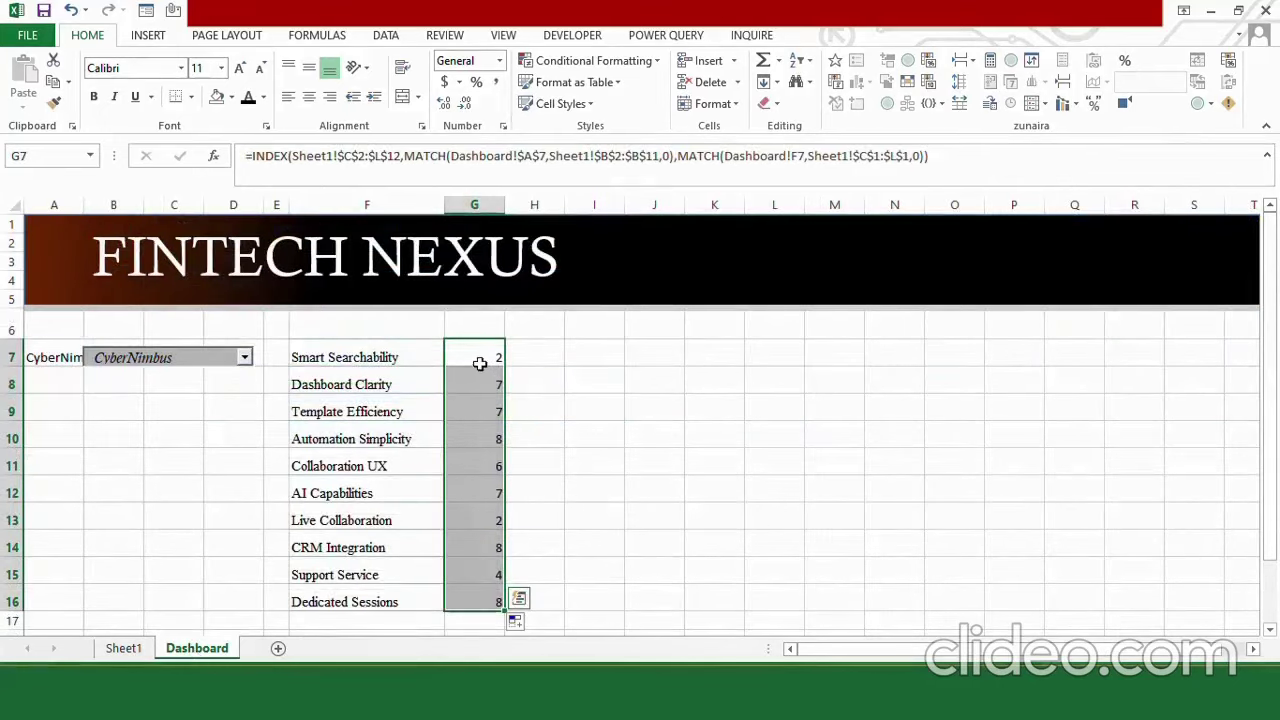
click(308, 96)
drag(504, 210, 456, 208)
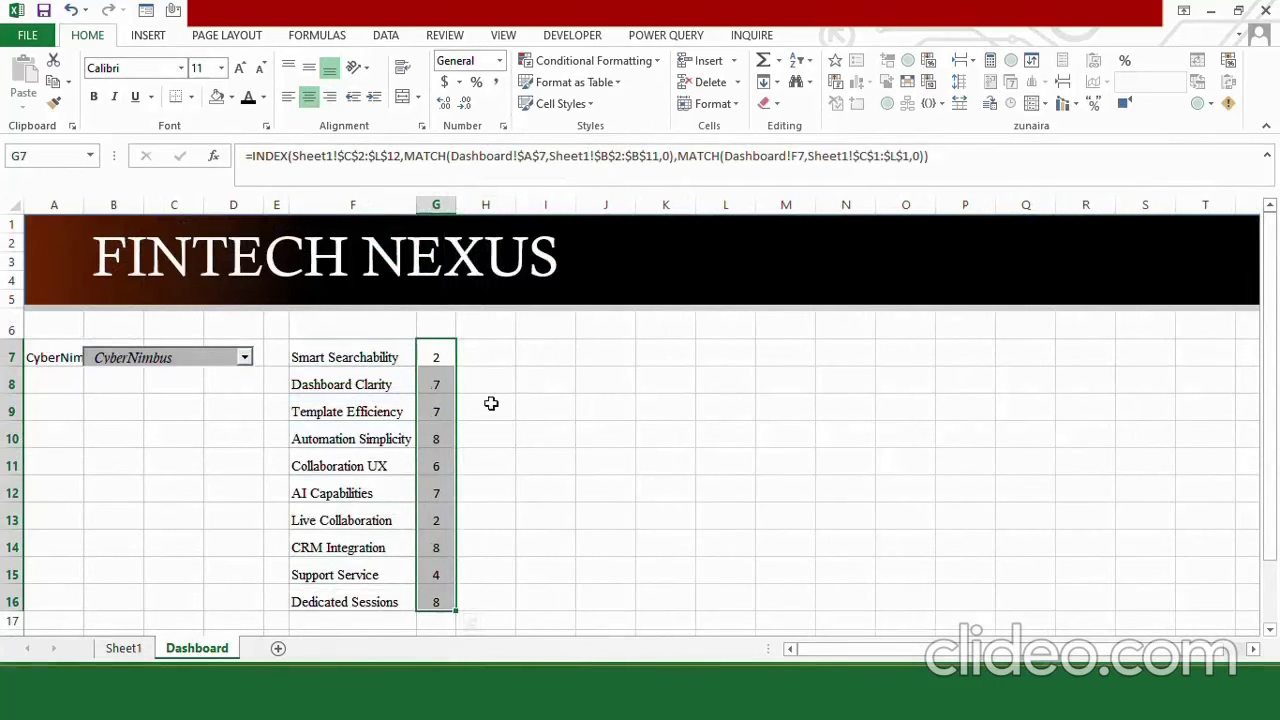
click(491, 403)
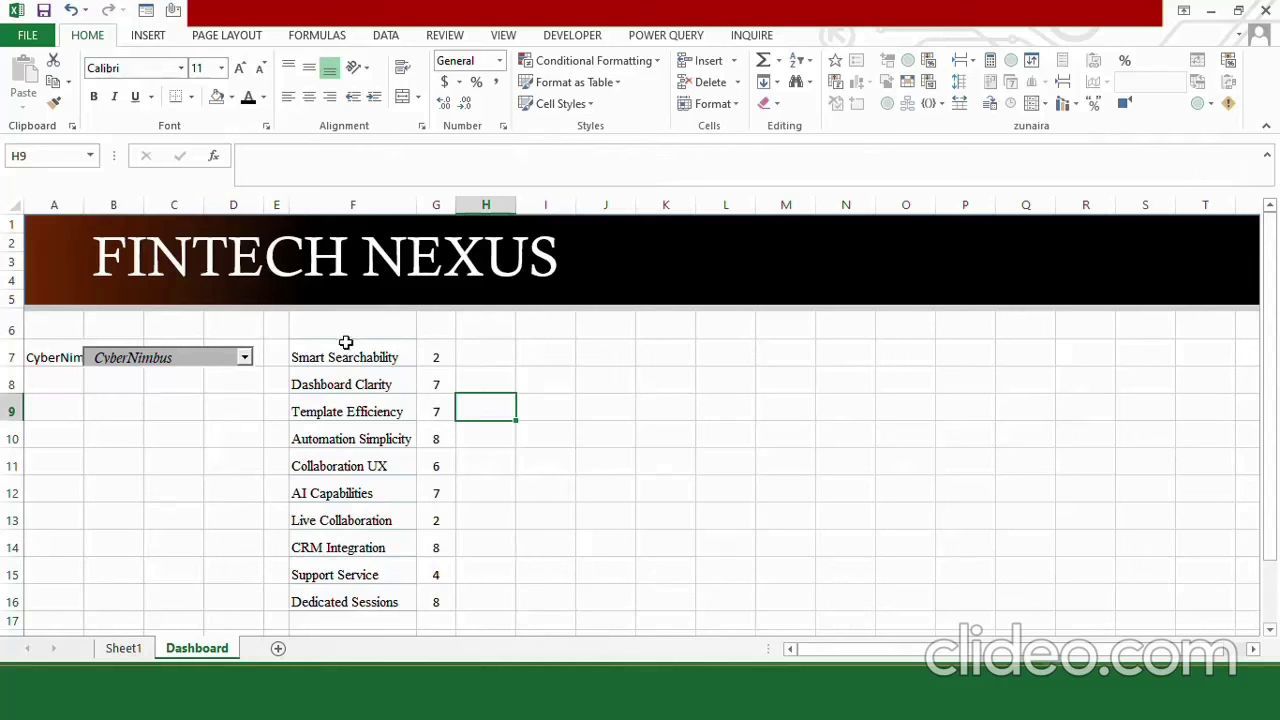
Step: Insert a 2-D clustered bar chart of the Smart Searchability name and score in F7:G7
drag(345, 342, 429, 346)
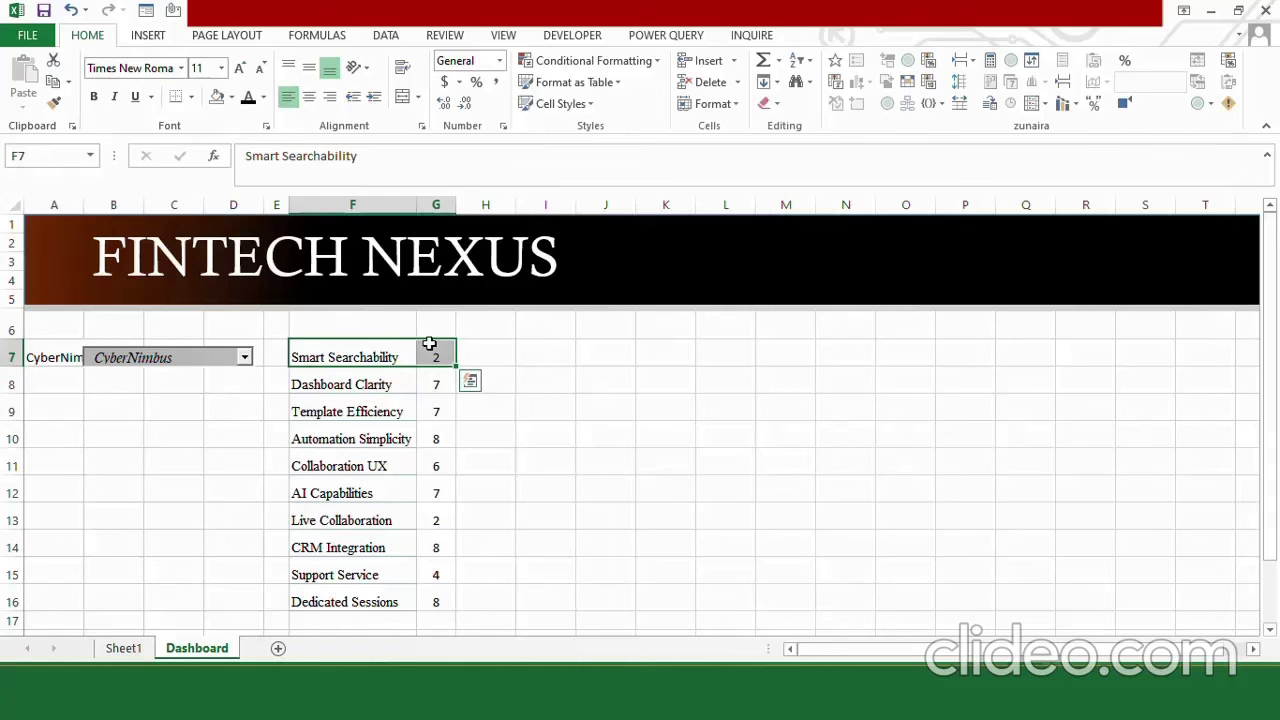
click(163, 41)
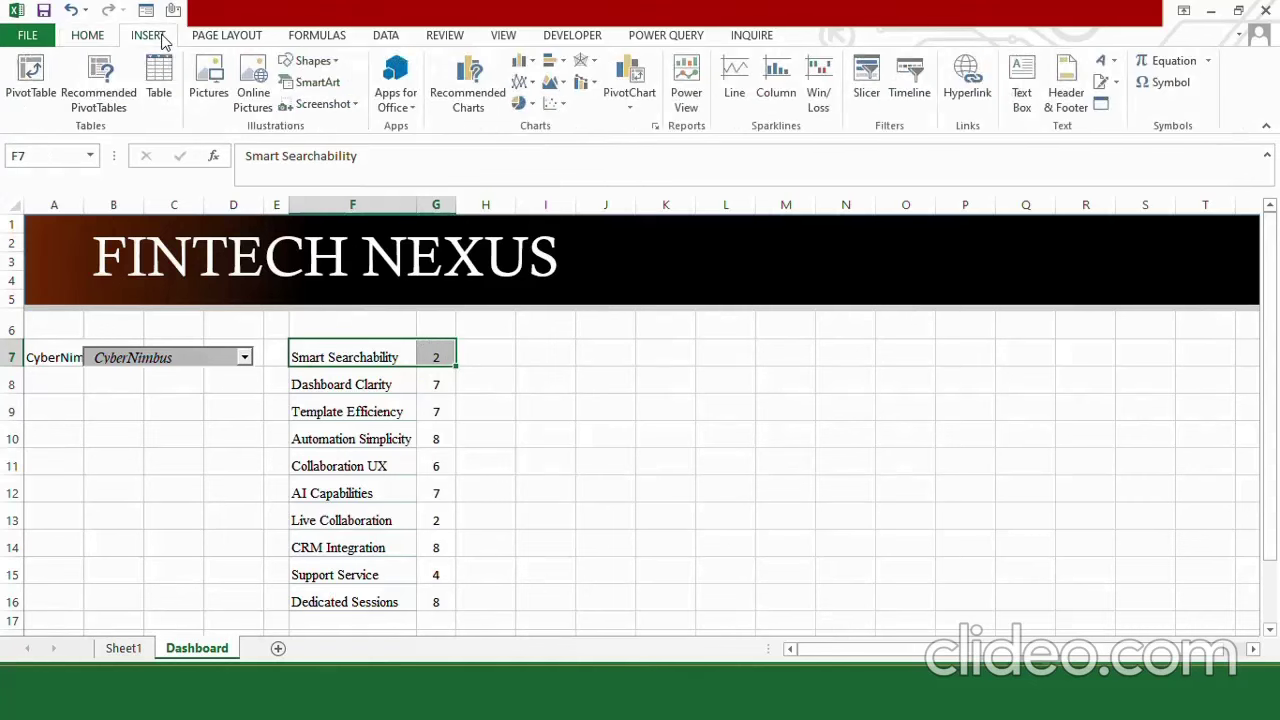
click(562, 64)
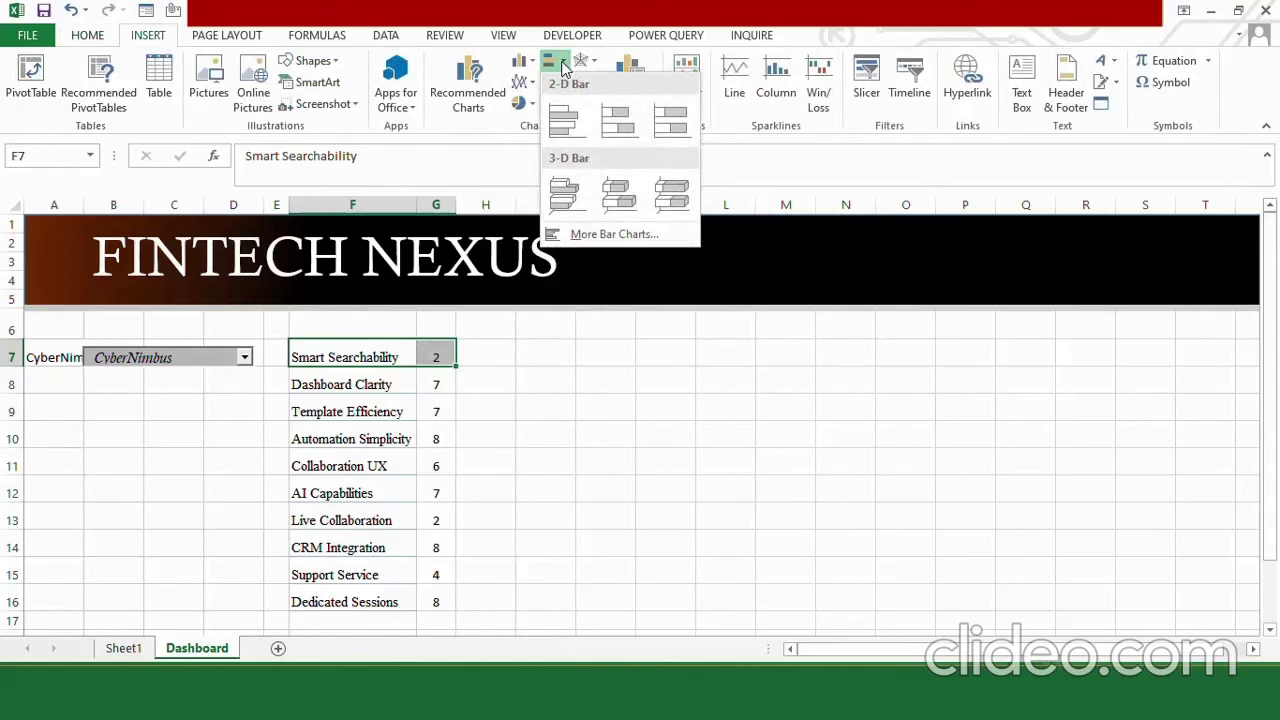
click(565, 134)
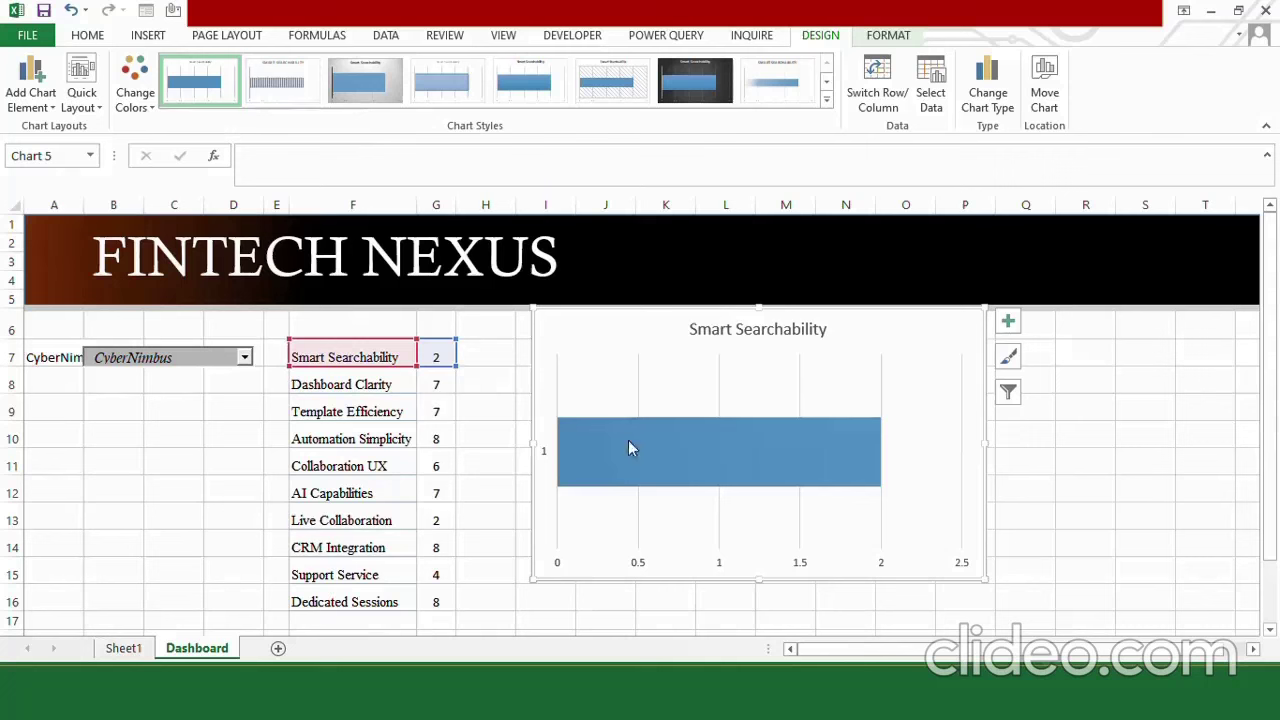
Step: Add a second data series named Maxrange with the value 10 to the Smart Searchability bar chart
click(643, 393)
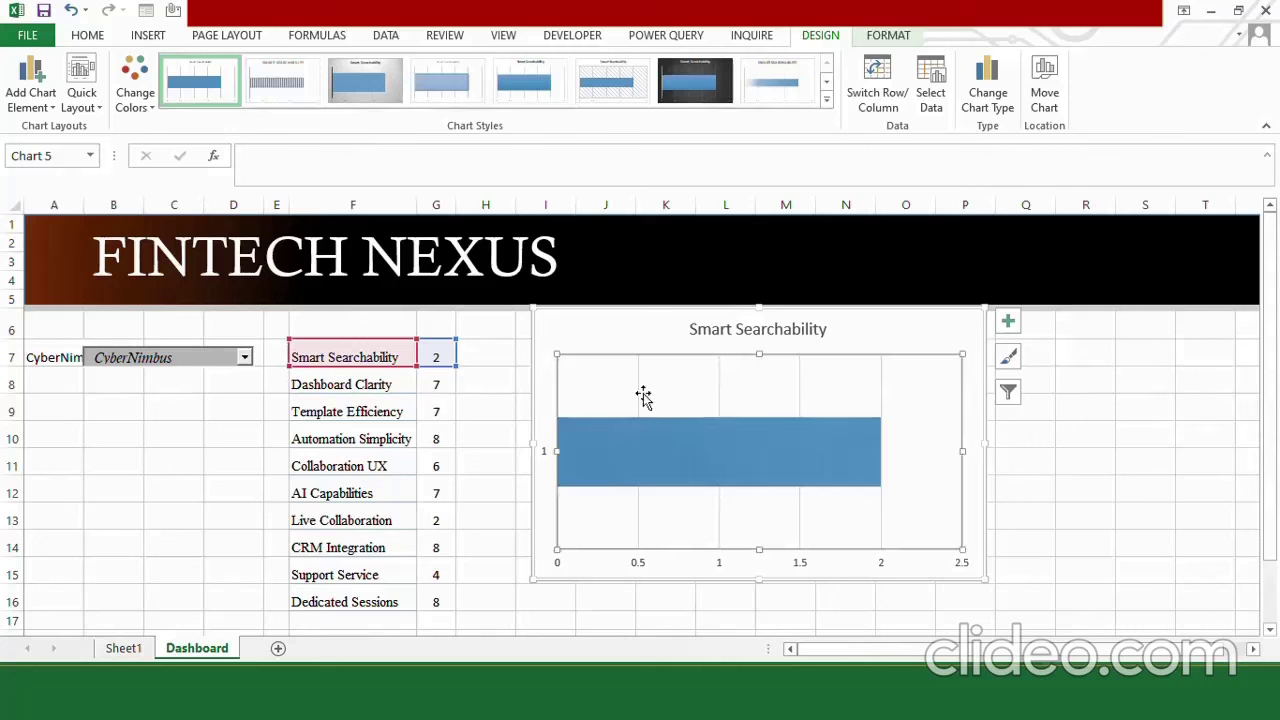
right_click(597, 403)
click(657, 509)
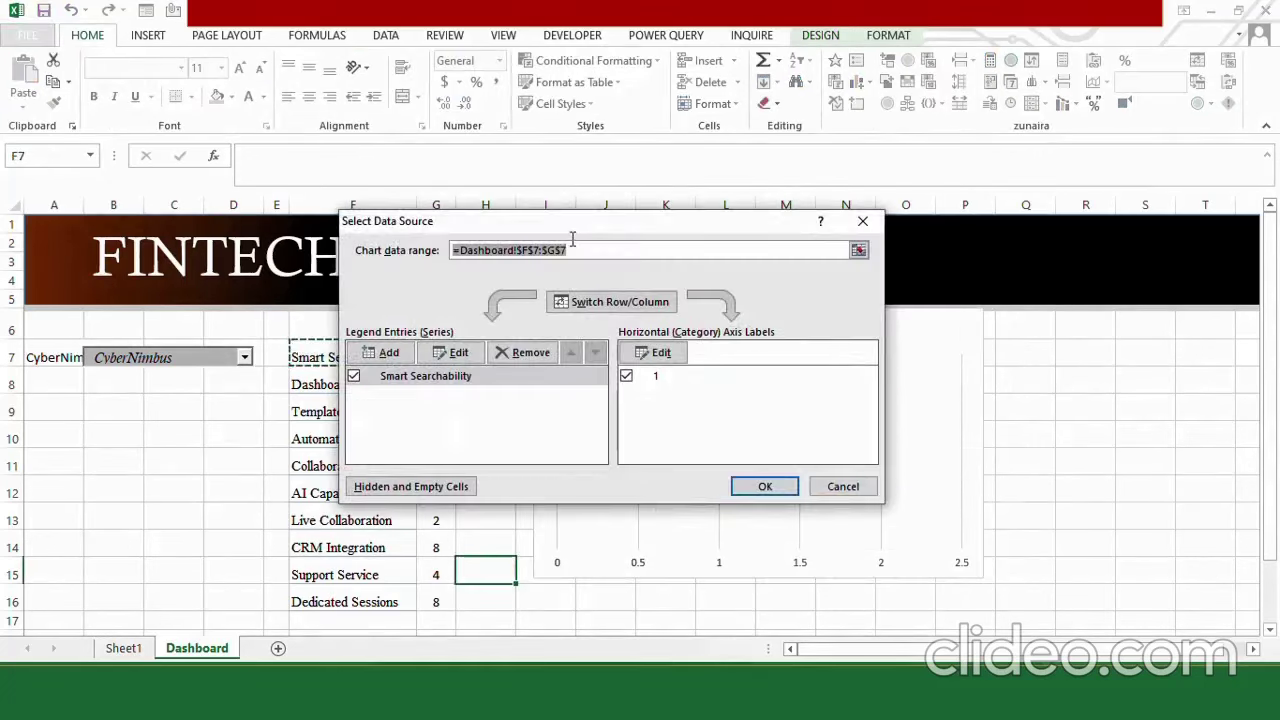
drag(597, 225, 758, 182)
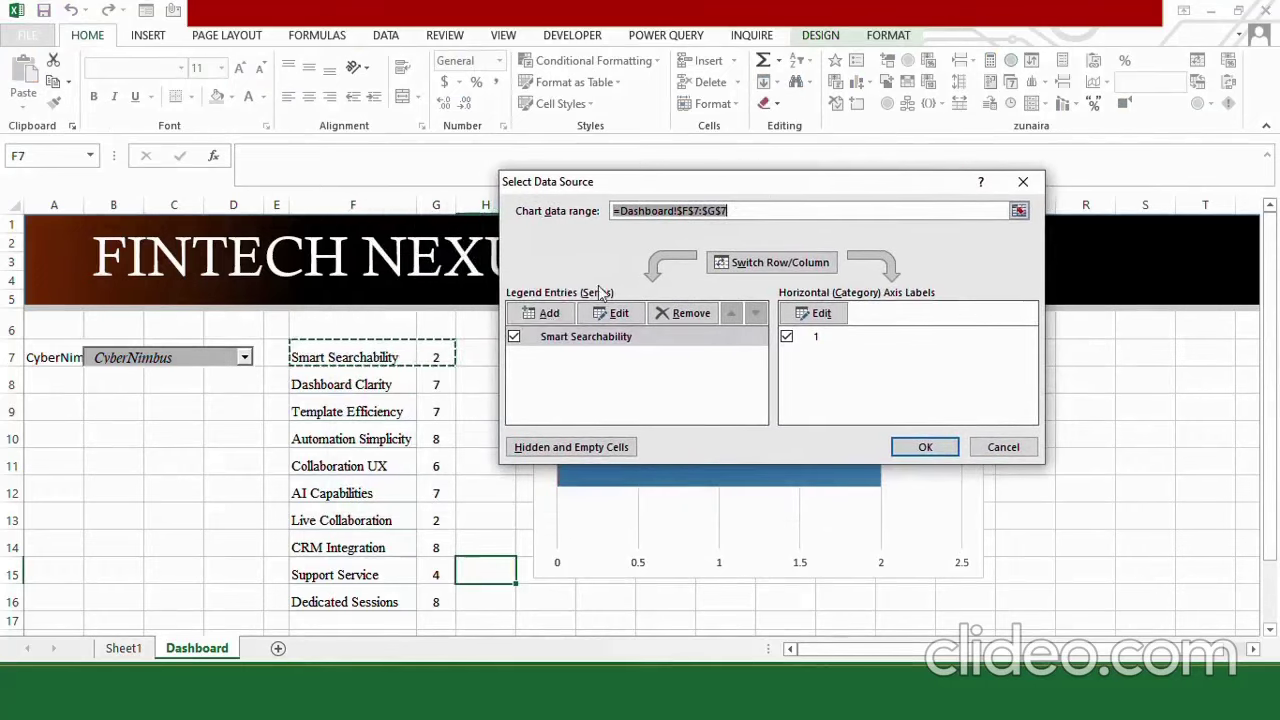
click(549, 309)
text(Maxrange)
click(510, 383)
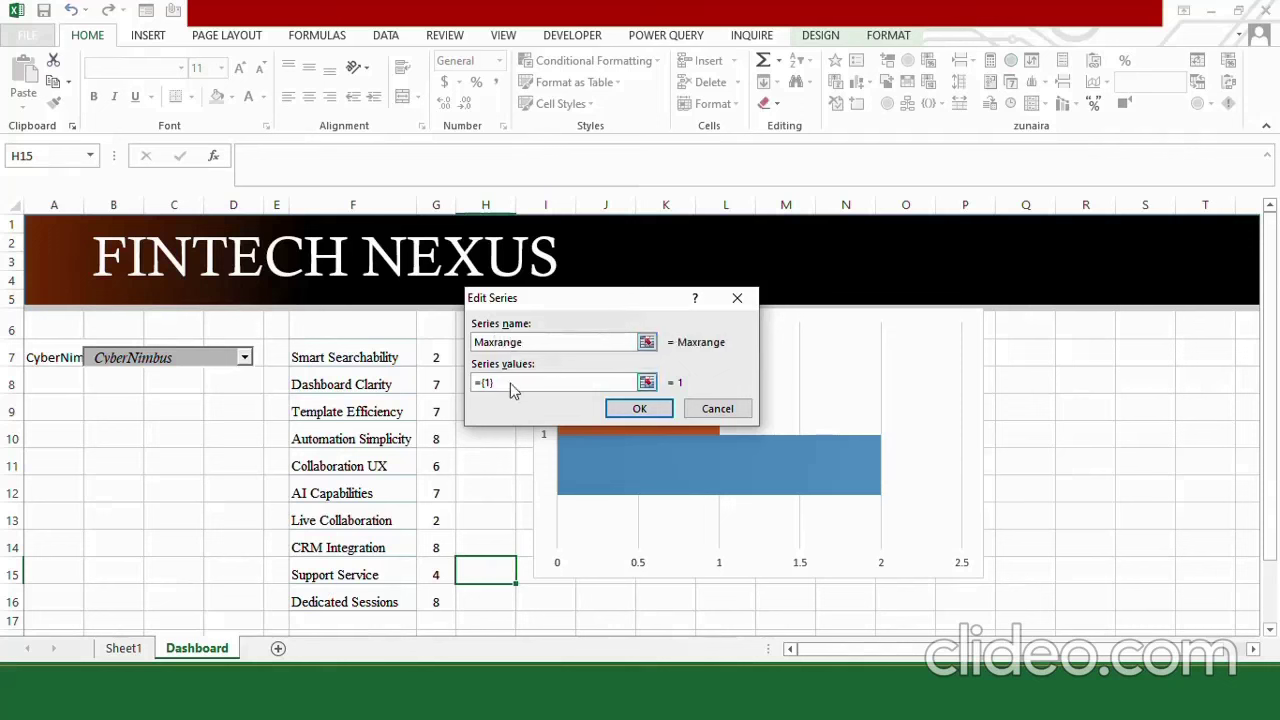
key(BackSpace)
key(BackSpace)
key(BackSpace)
key(BackSpace)
text(10)
click(639, 408)
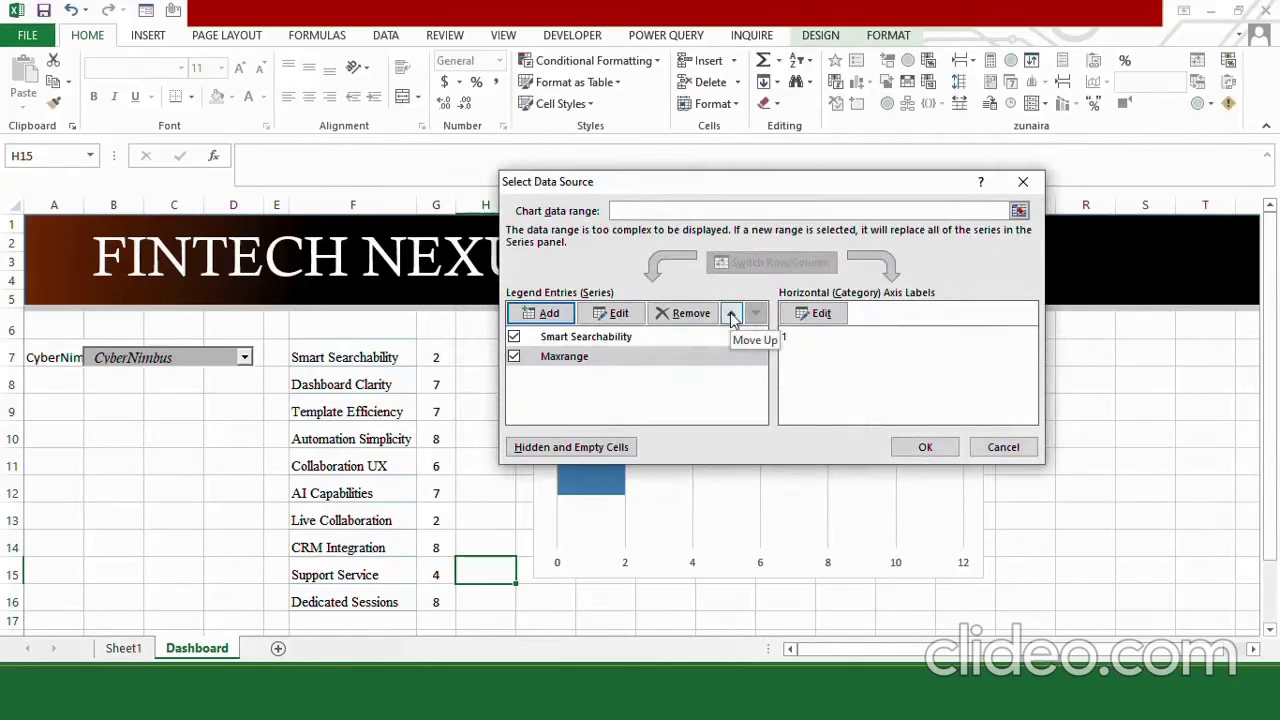
Step: Move the Maxrange series above Smart Searchability in the chart's series order and apply the data source changes
click(731, 316)
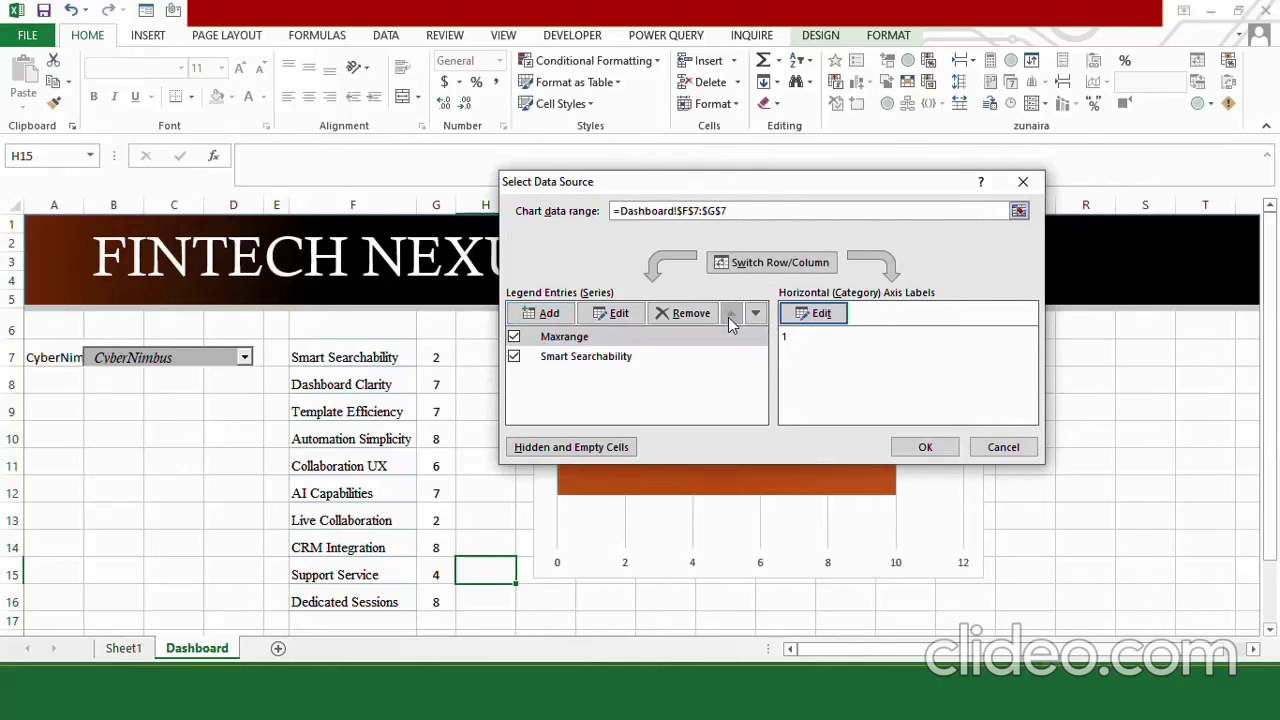
click(927, 444)
click(208, 430)
Step: Draw a 5-point star about 0.59" wide and 0.48" high over cells B10:B11
click(148, 35)
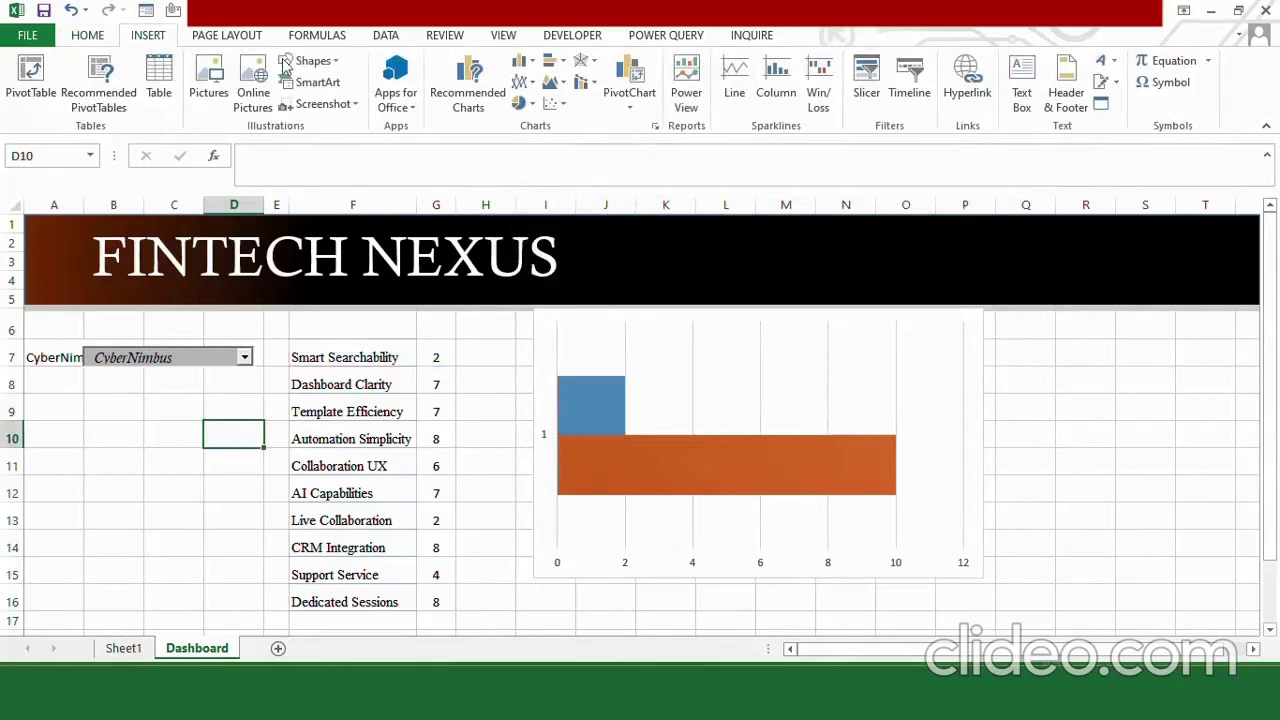
click(310, 61)
click(384, 127)
drag(87, 424, 145, 476)
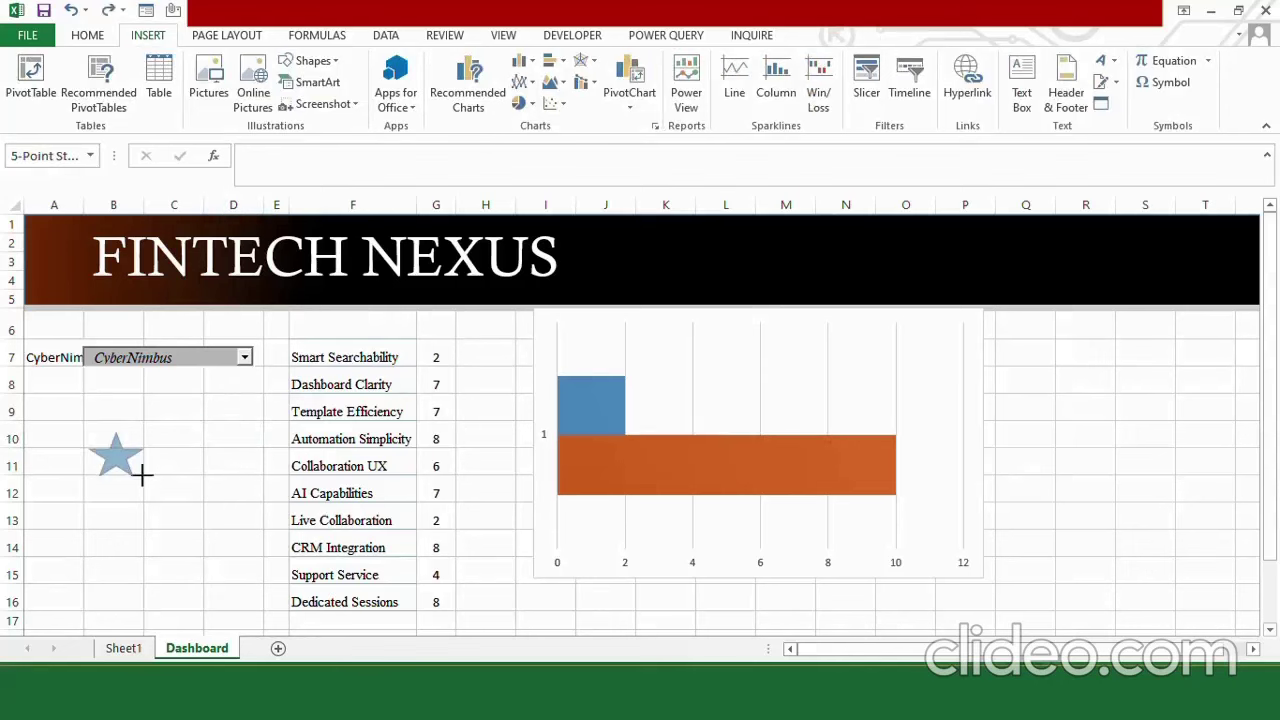
Step: Fill the star with orange and remove its outline
click(480, 61)
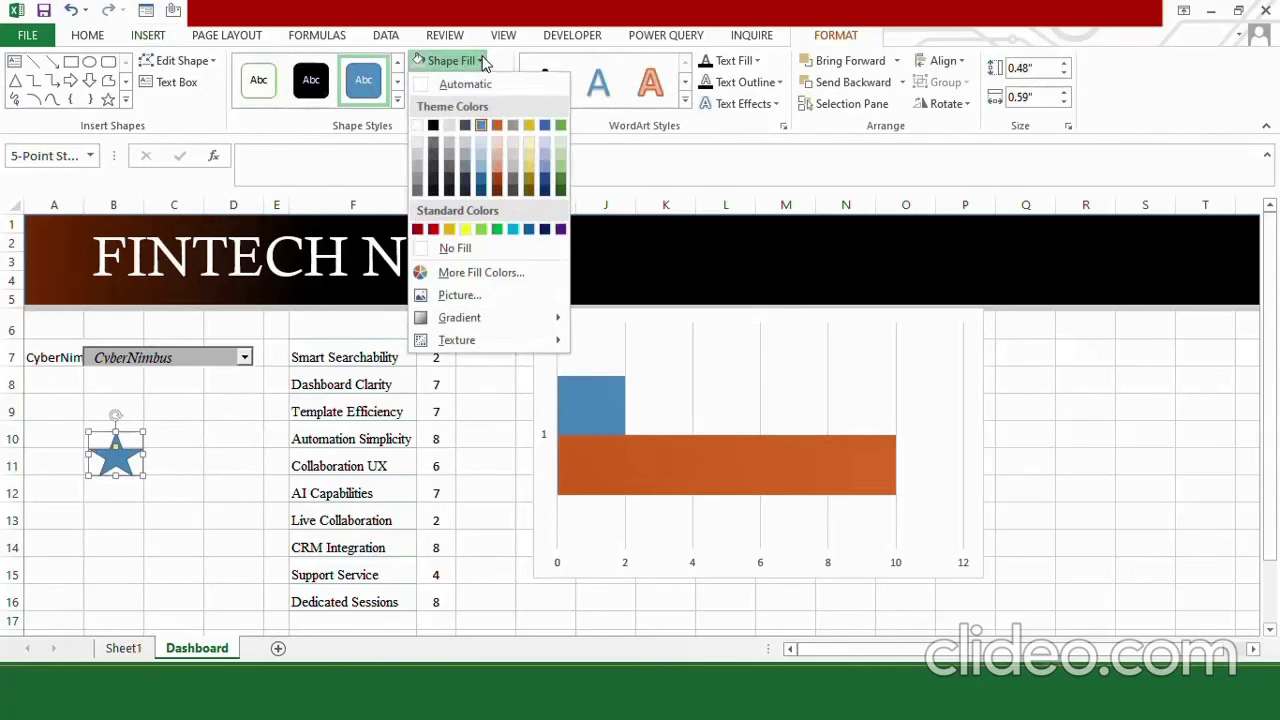
click(497, 124)
click(463, 82)
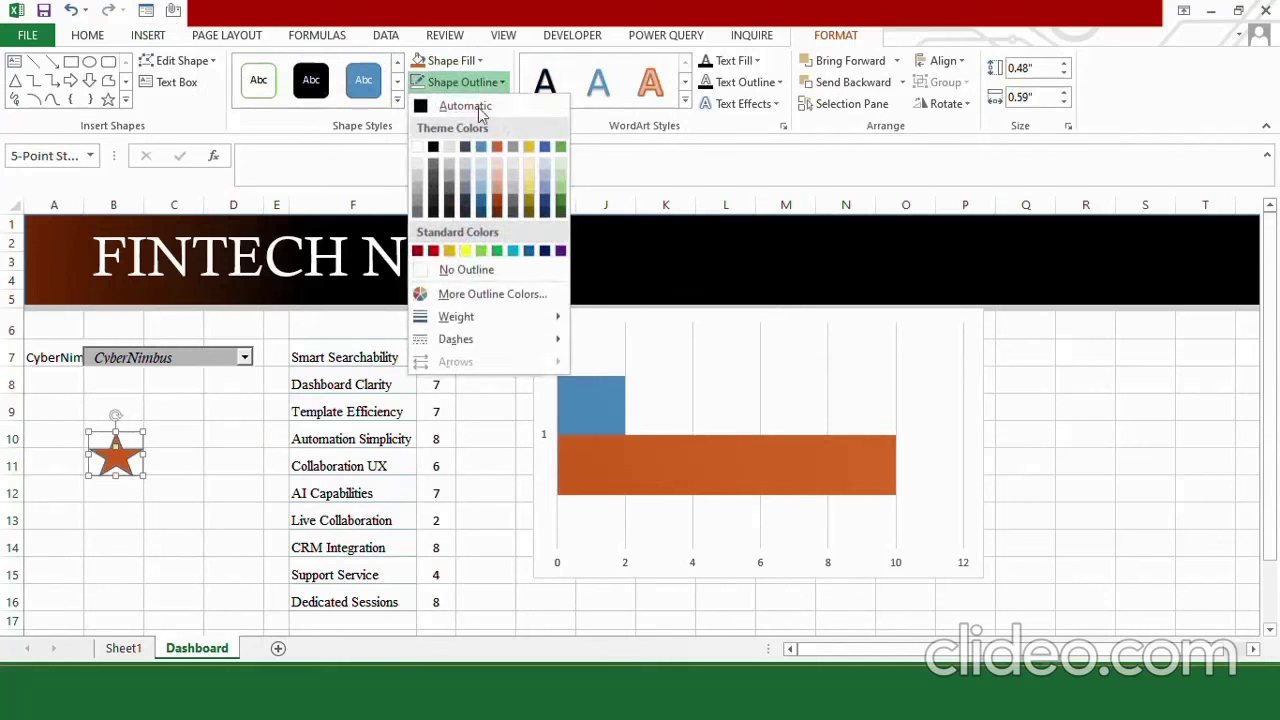
click(466, 270)
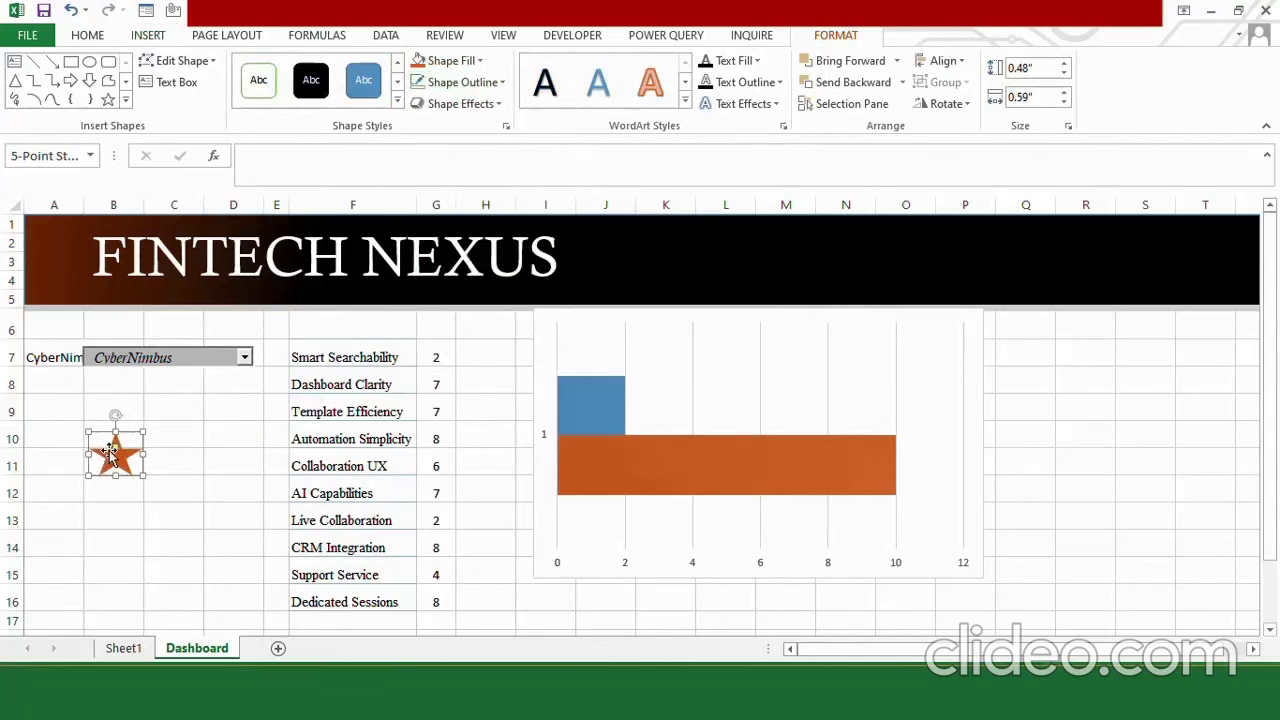
Step: Paste a copy of the orange star at B12 and fill the copy with light gray
click(127, 500)
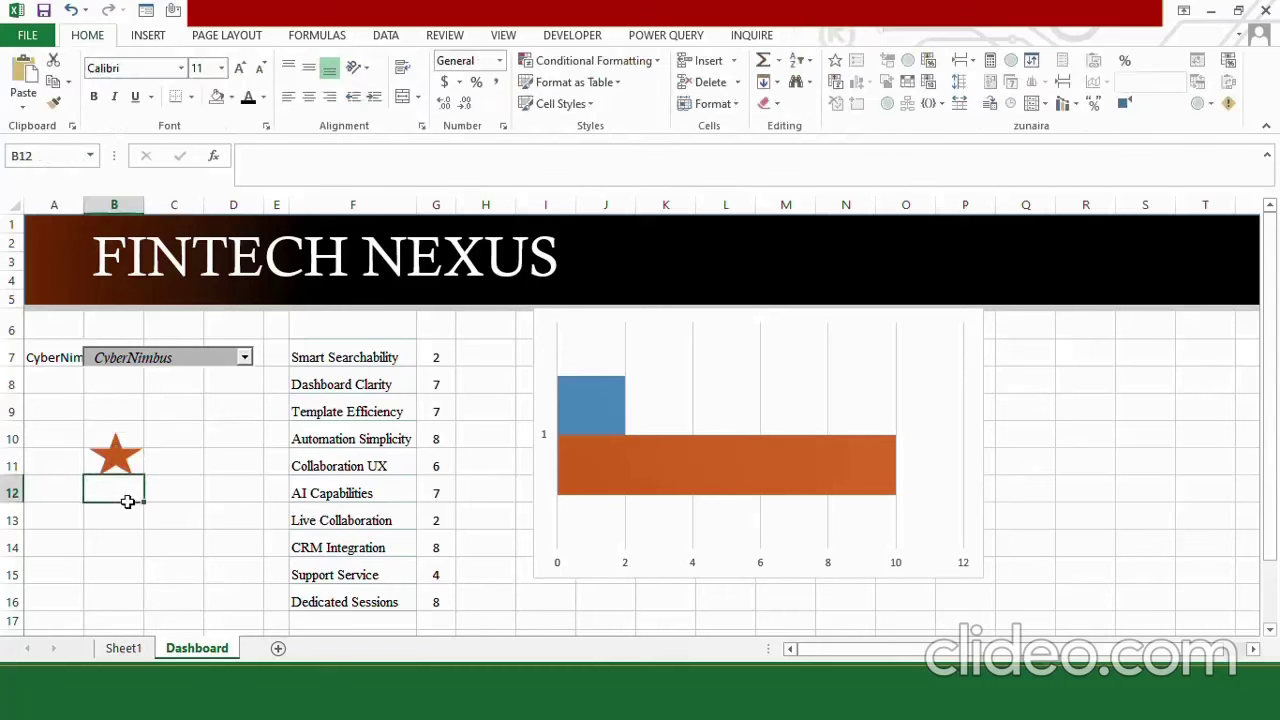
key(ctrl+v)
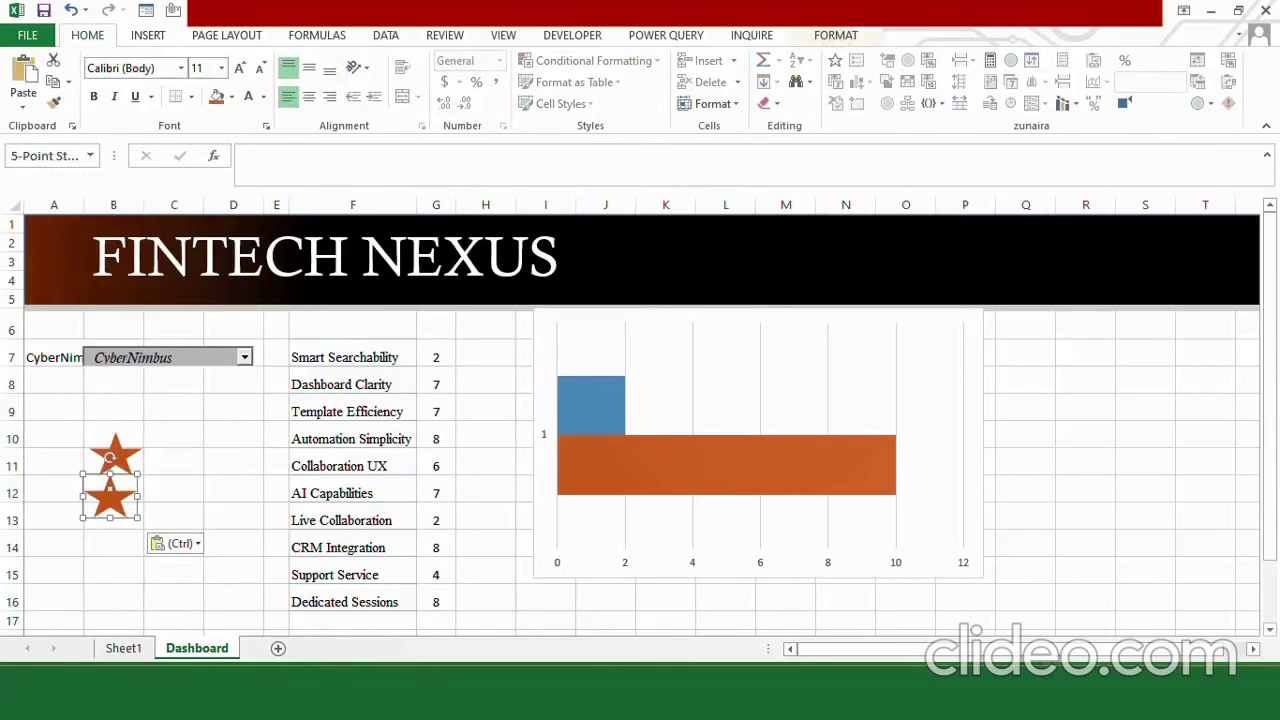
click(835, 35)
click(477, 61)
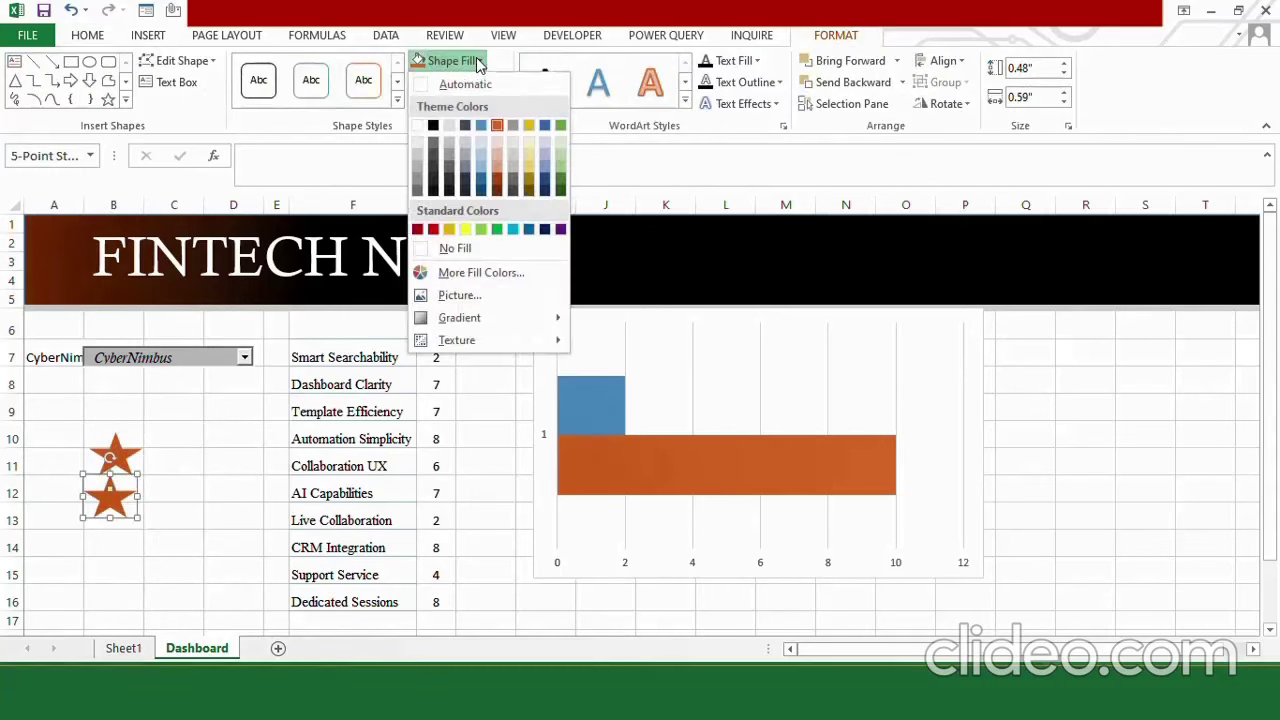
click(417, 157)
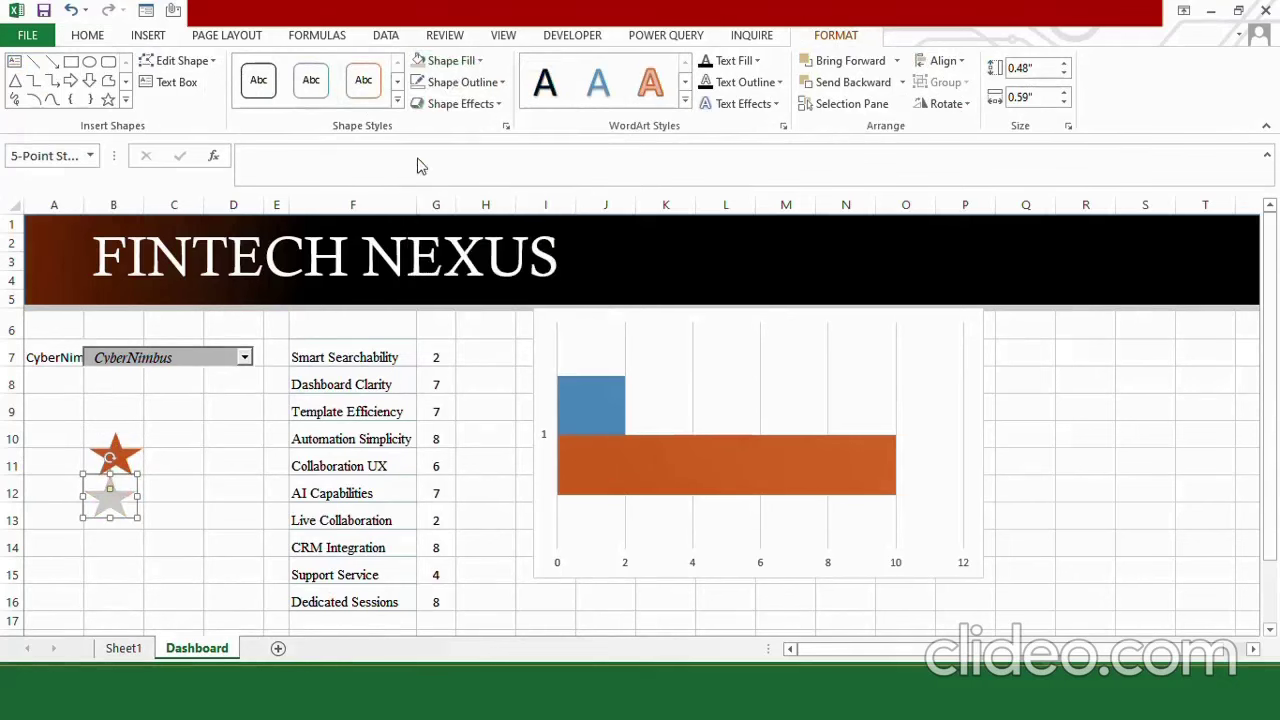
click(1025, 380)
Step: Copy the orange star and paste it as the fill of the Smart Searchability bar in the chart
click(116, 450)
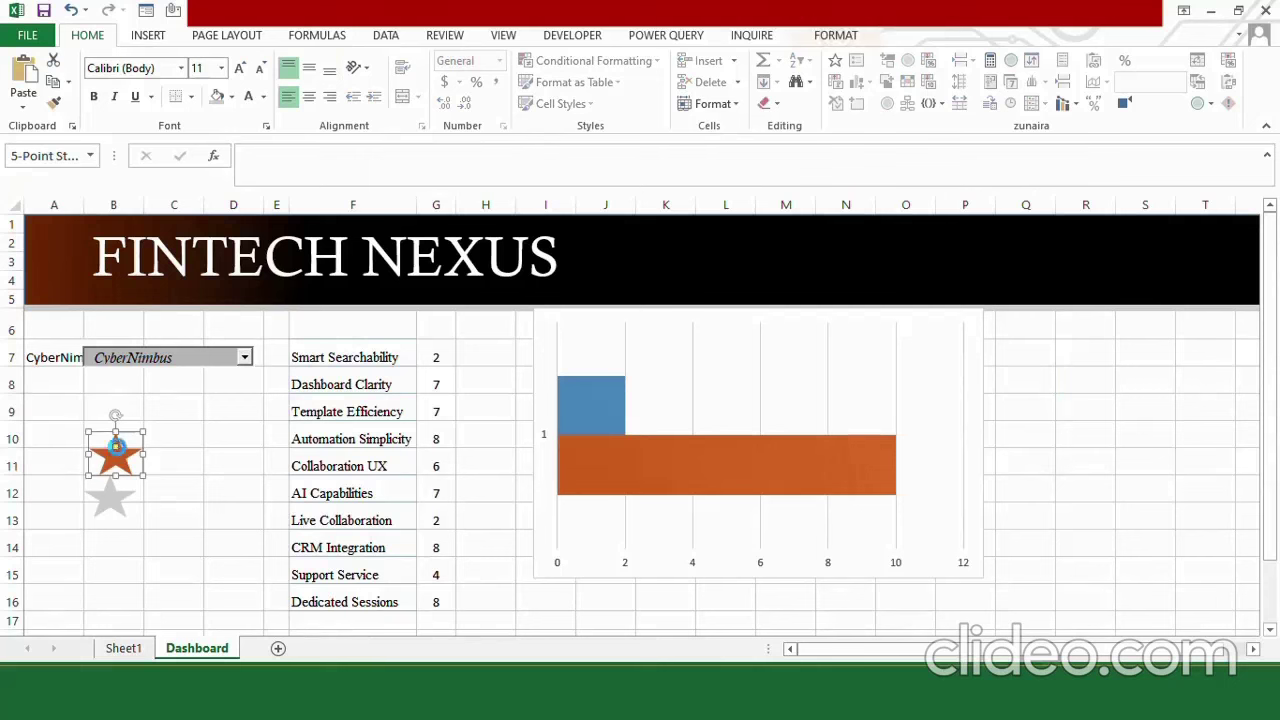
key(Escape)
click(596, 406)
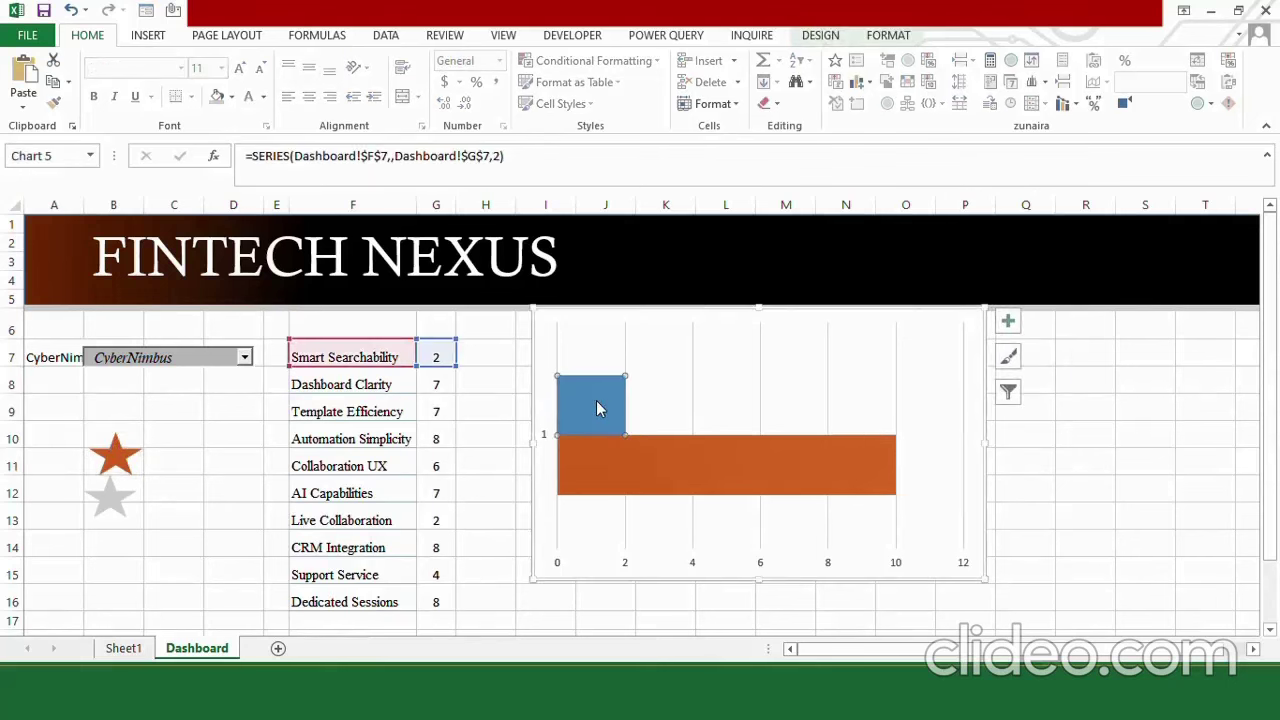
Step: Copy the gray star and paste it as the fill of the Maxrange bar in the chart
click(110, 495)
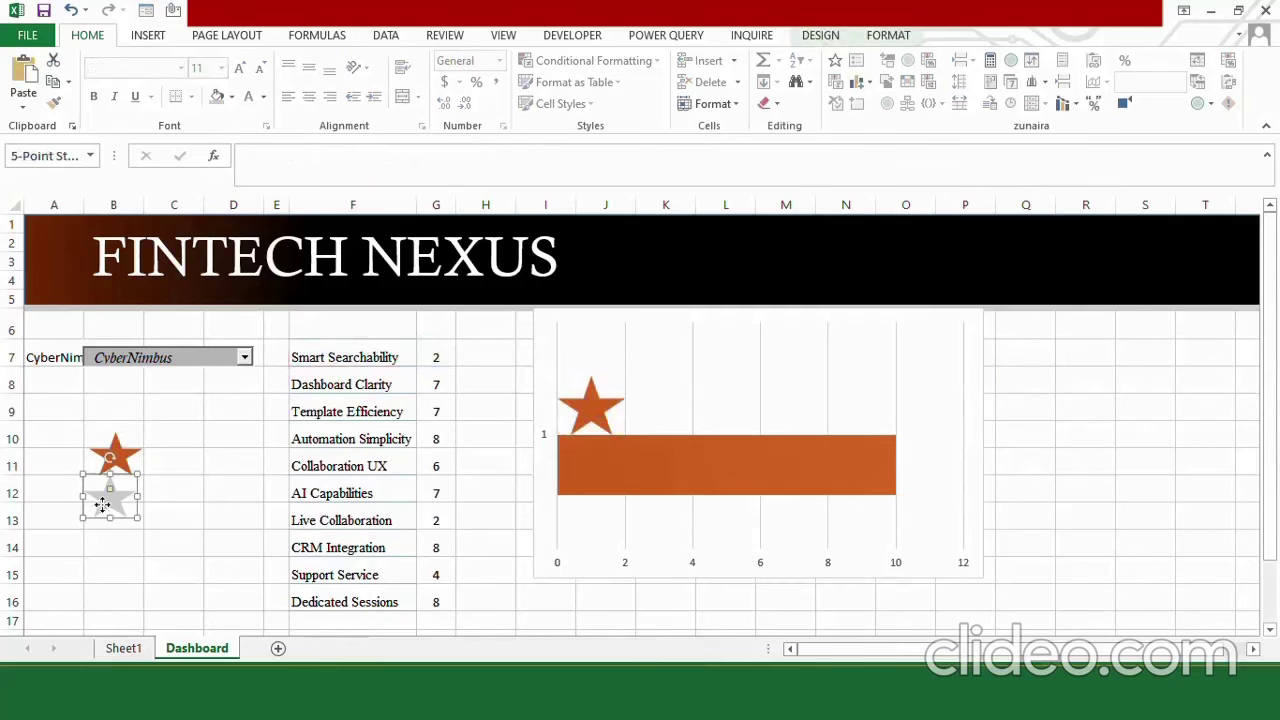
click(130, 549)
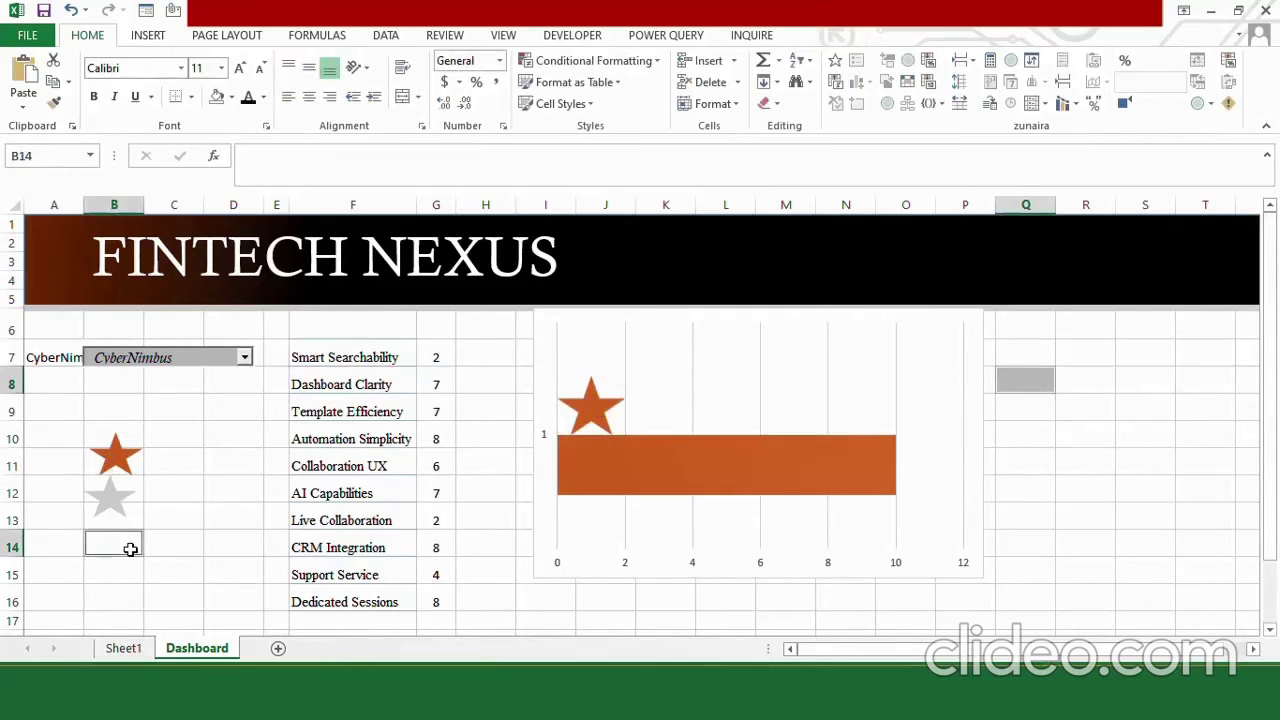
click(587, 482)
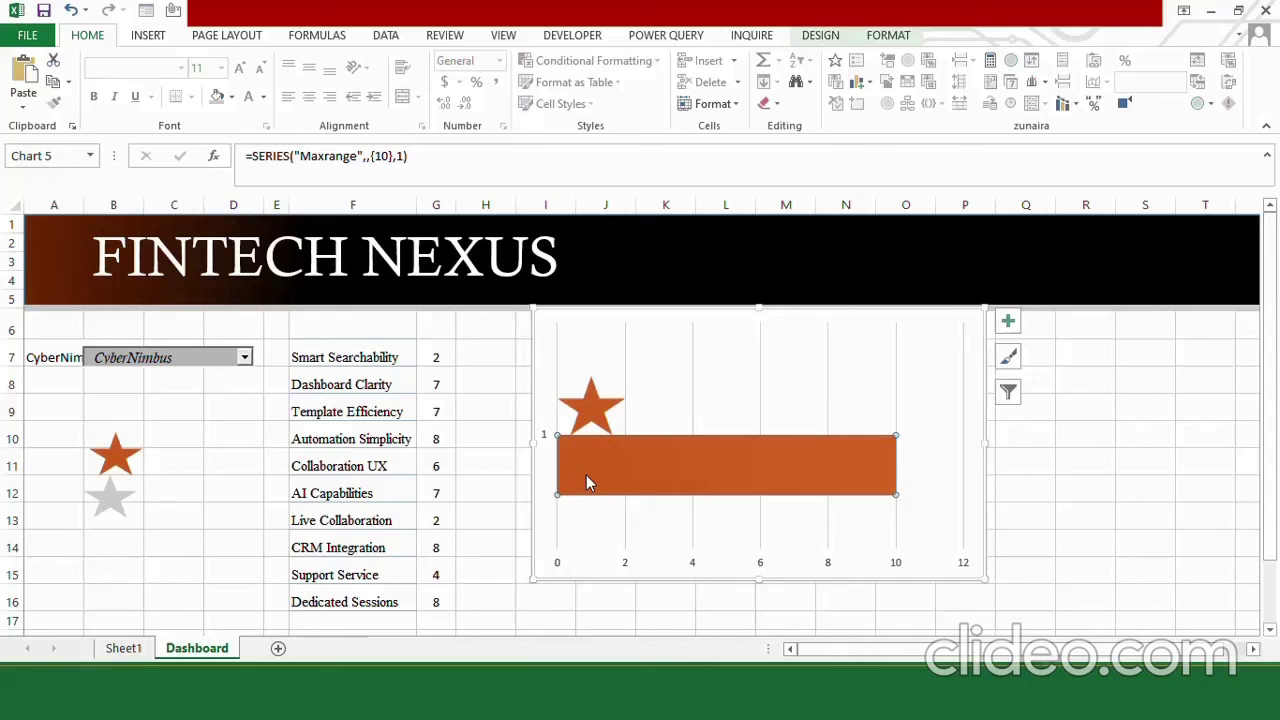
key(ctrl+v)
Step: Set the star picture fill of both chart series to Stack and Scale with 1 unit per picture
click(593, 399)
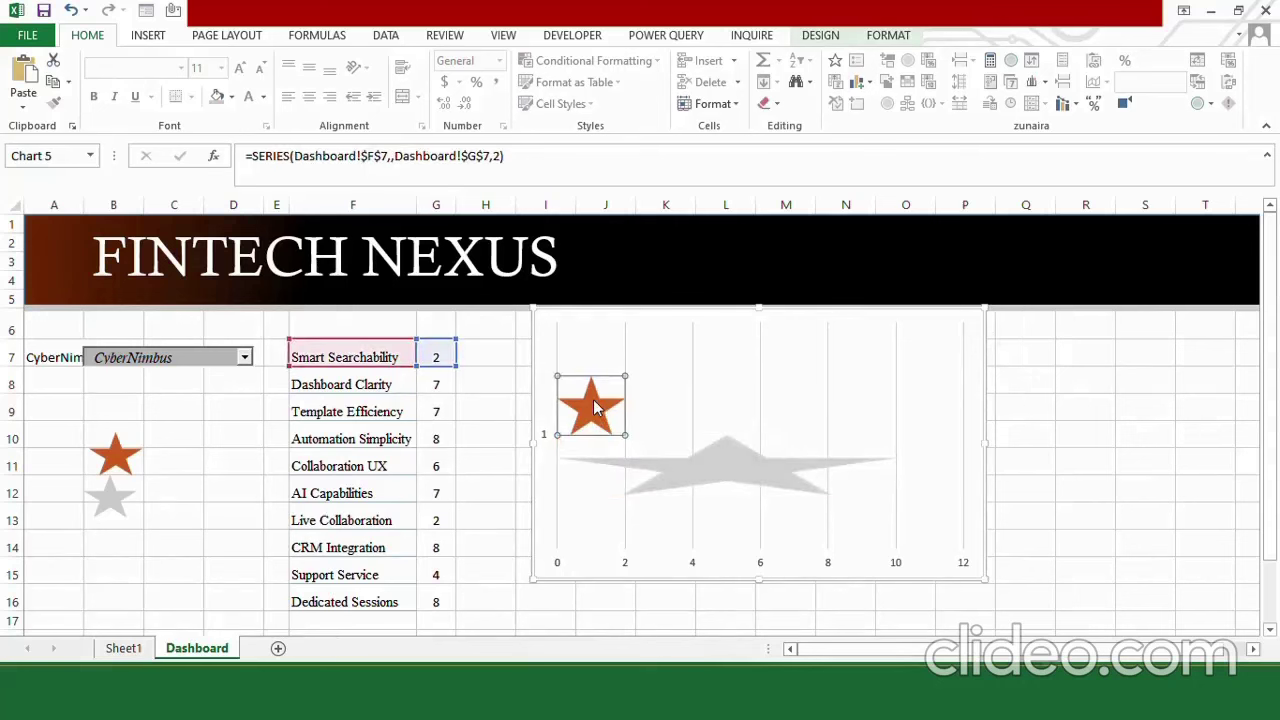
double_click(593, 399)
click(1043, 284)
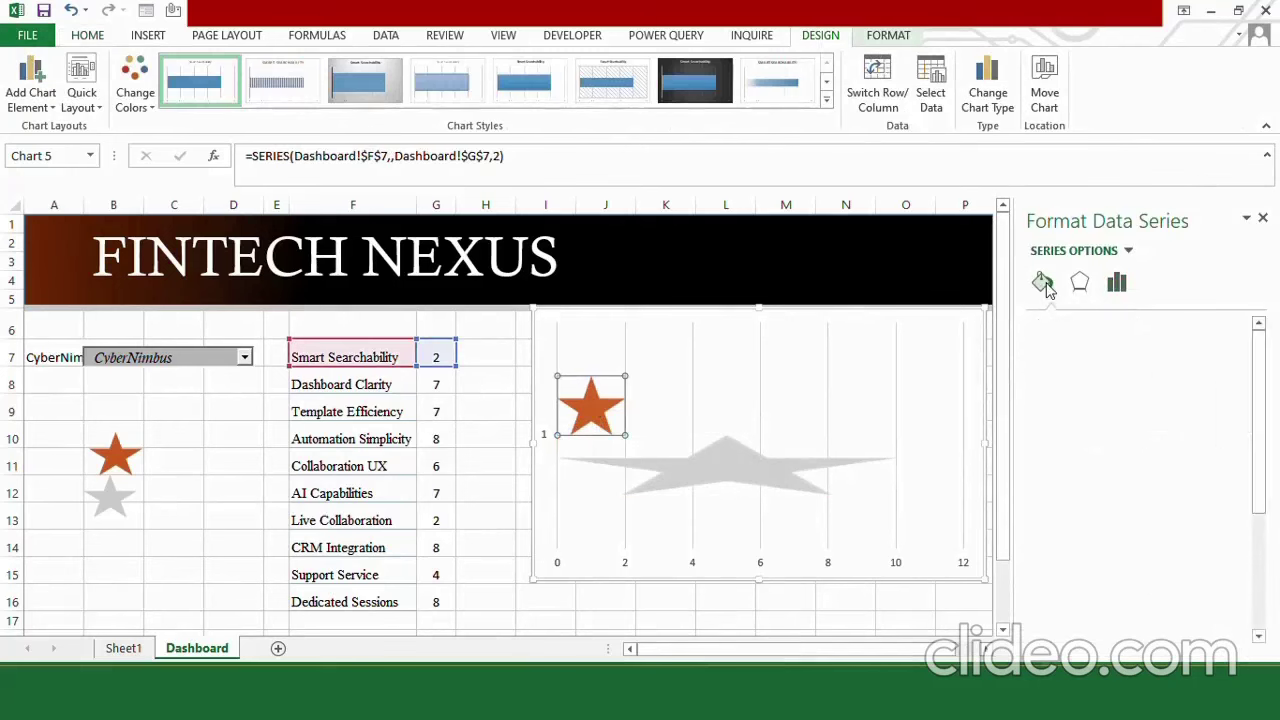
drag(1249, 470, 1276, 608)
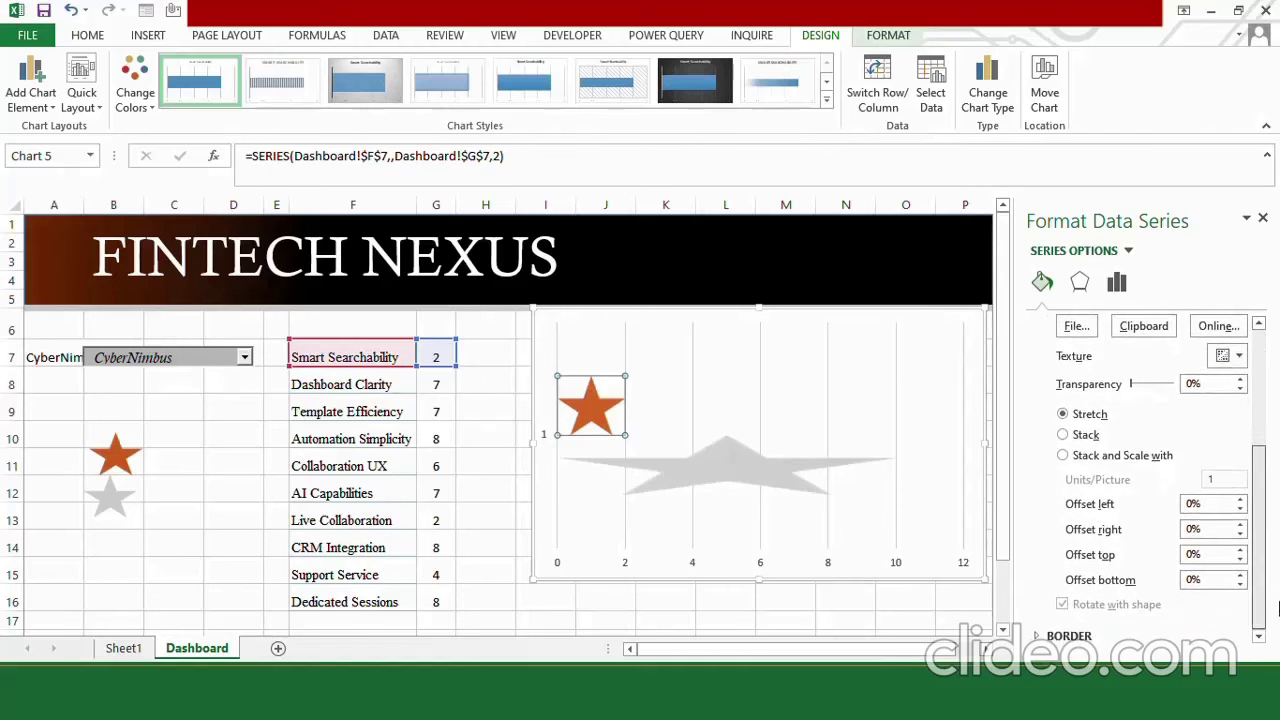
click(1063, 456)
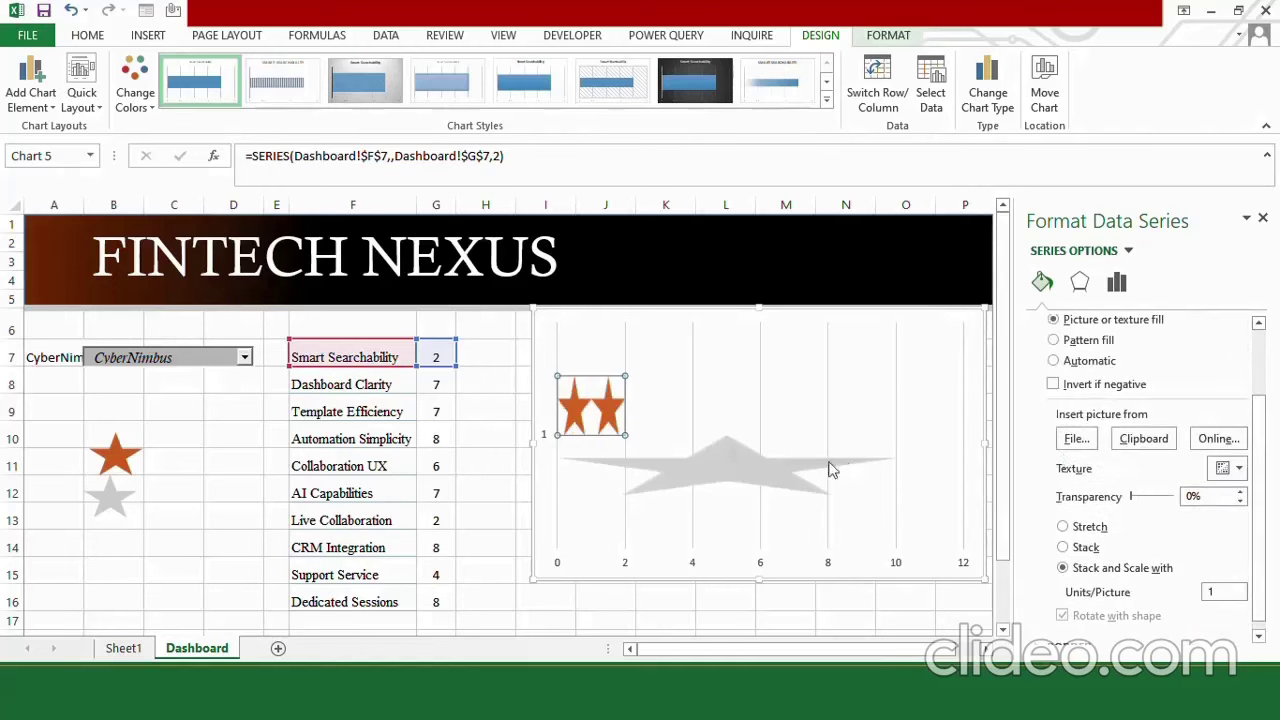
click(767, 477)
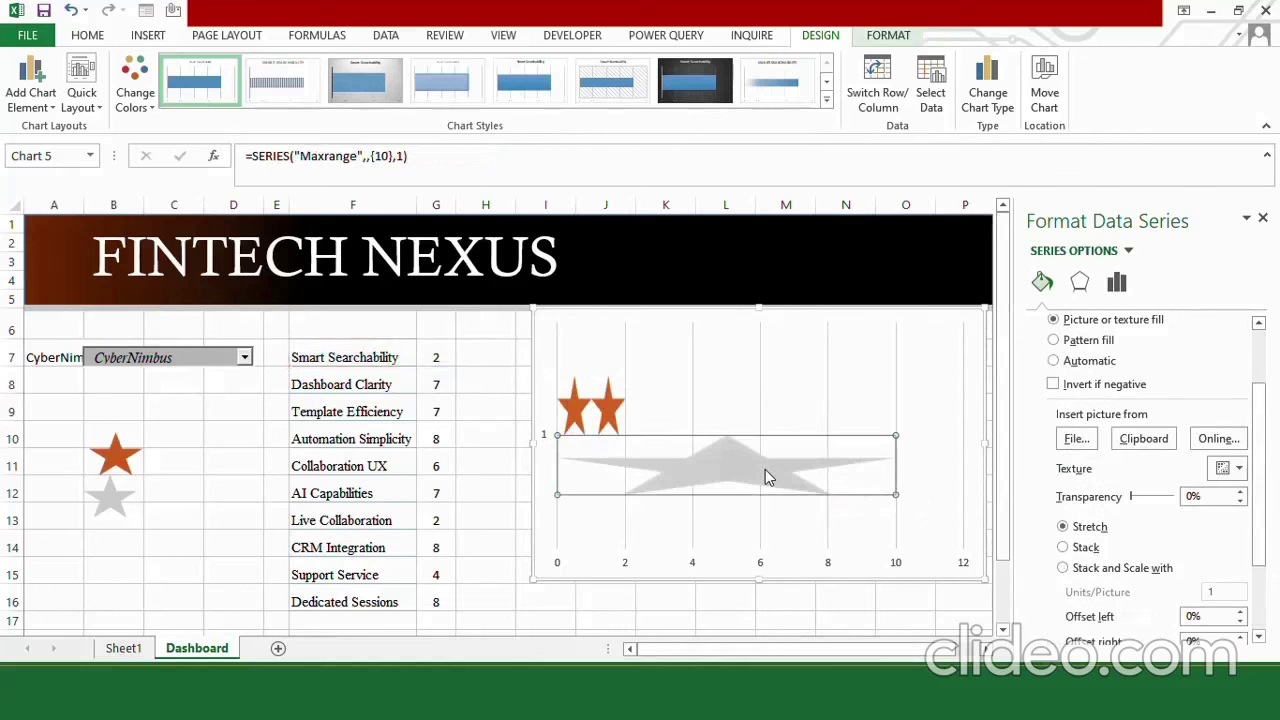
click(1063, 567)
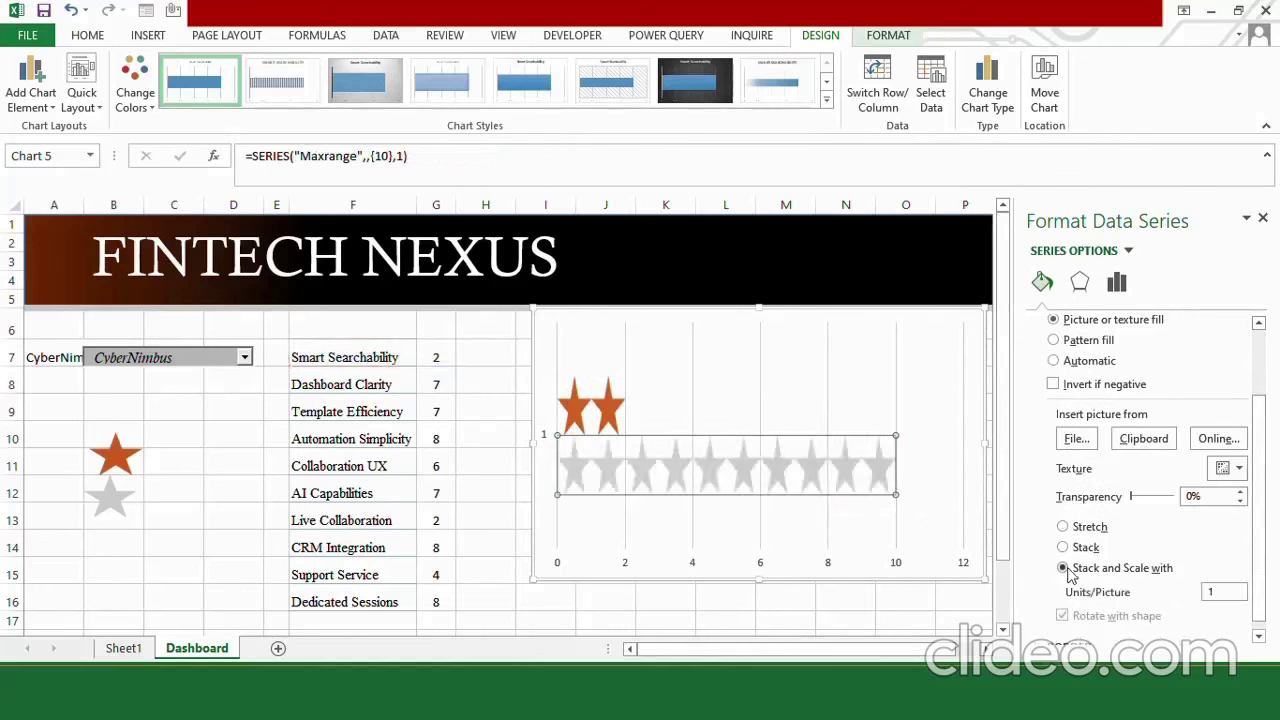
Step: Set the chart's series overlap to 100% and the gap width to 0%
click(1117, 283)
drag(1149, 417, 1124, 451)
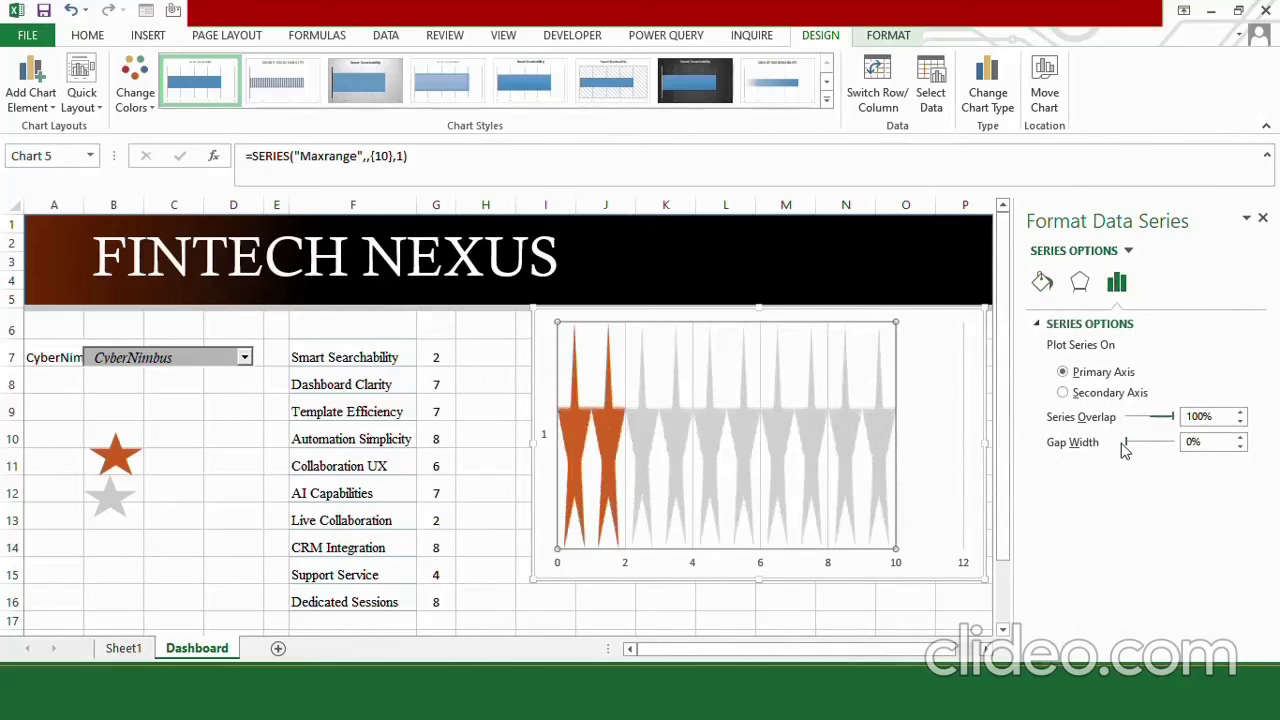
click(1262, 217)
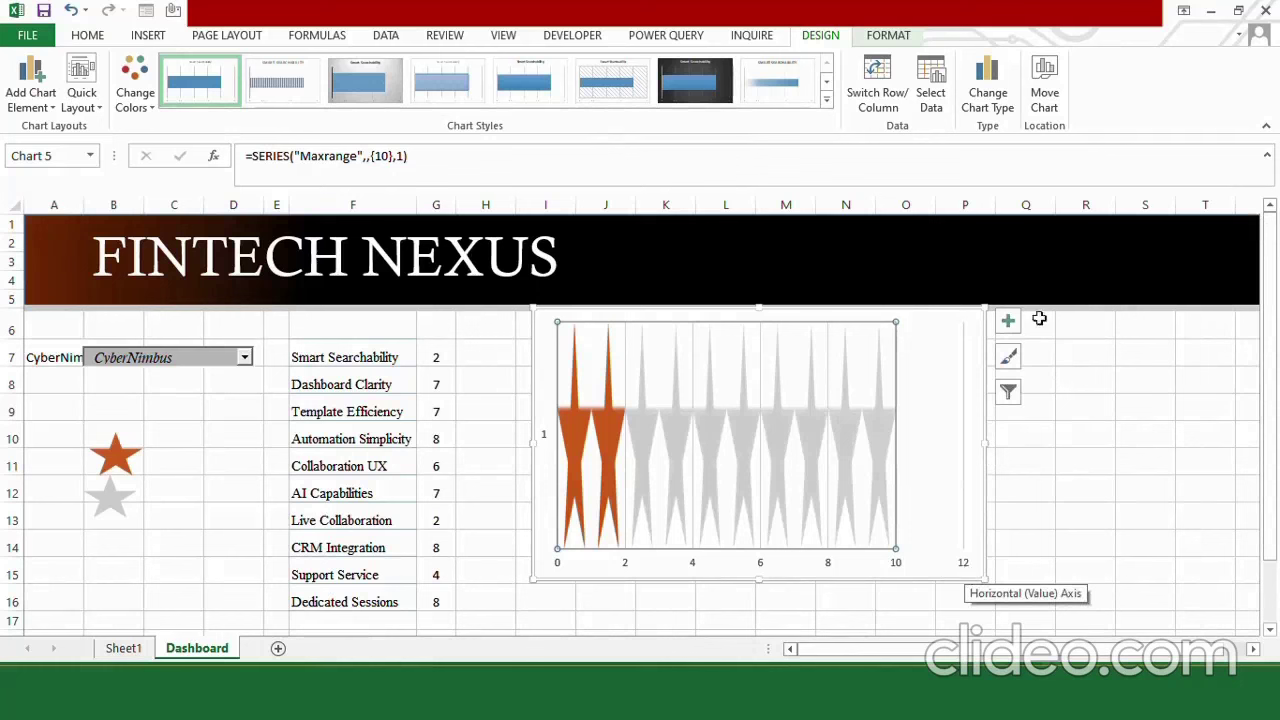
Step: Set the maximum bound of the chart's horizontal value axis to 10
click(1008, 321)
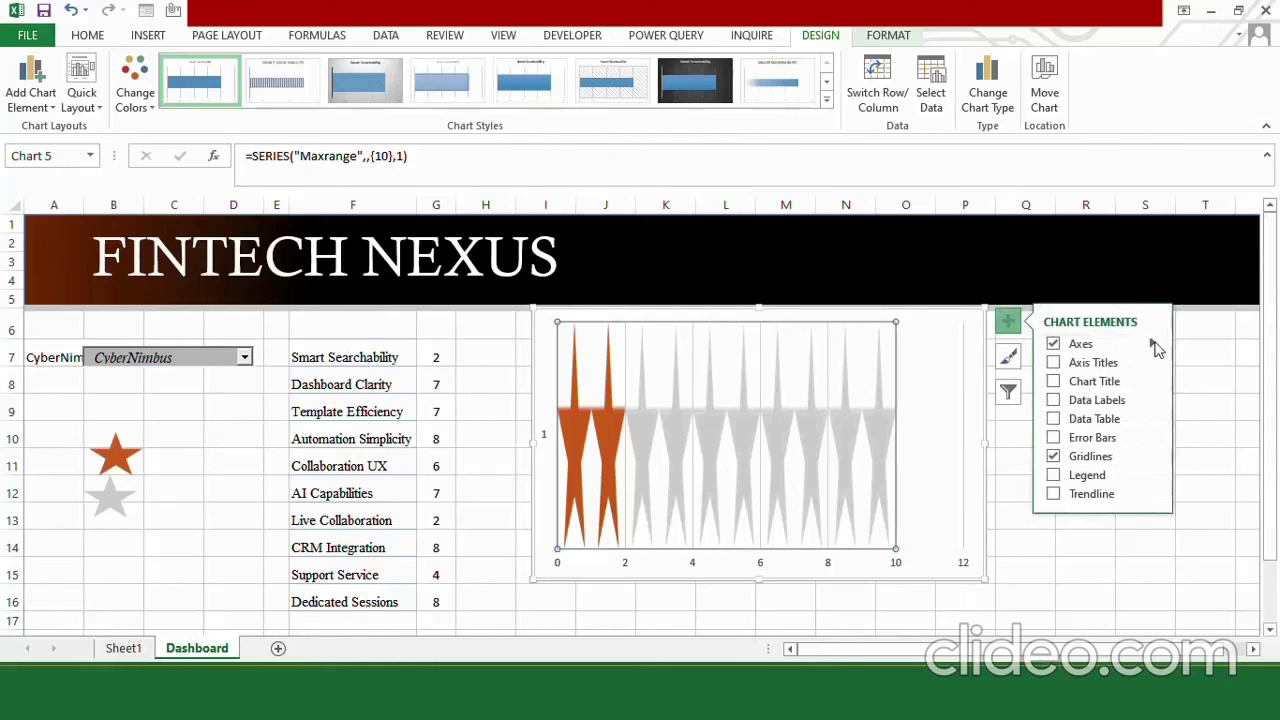
click(1152, 344)
click(988, 396)
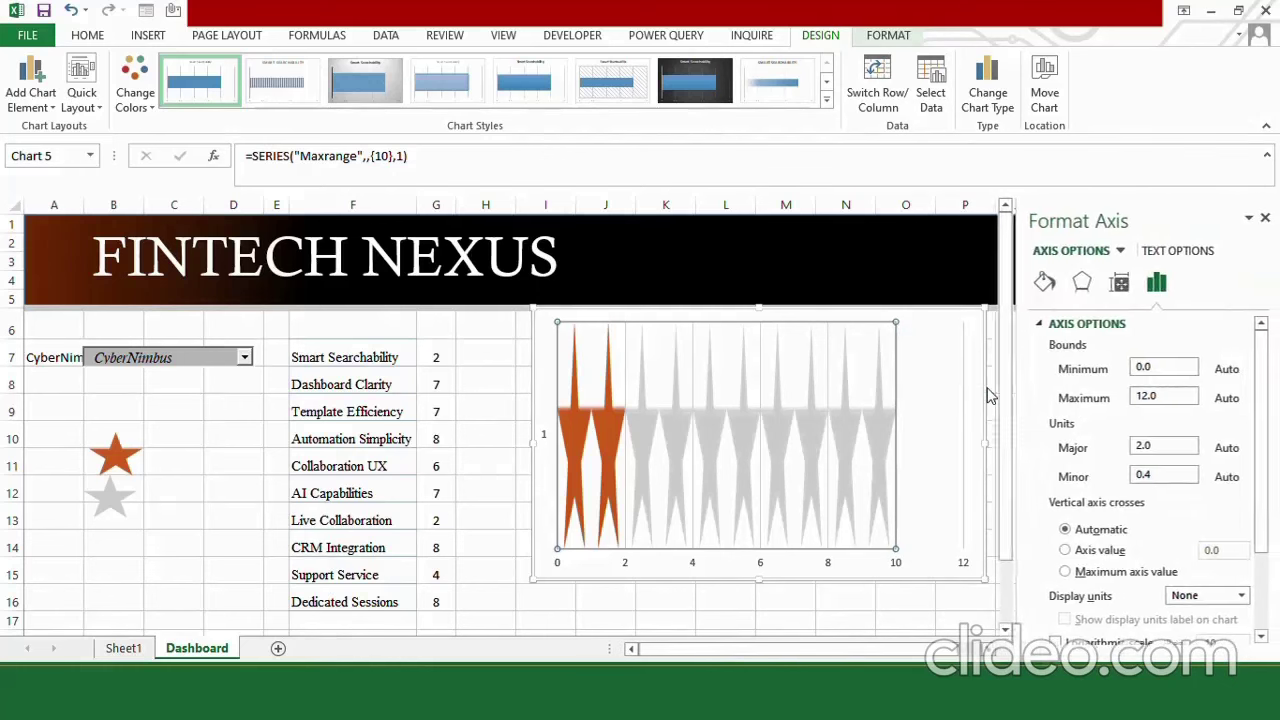
click(1163, 398)
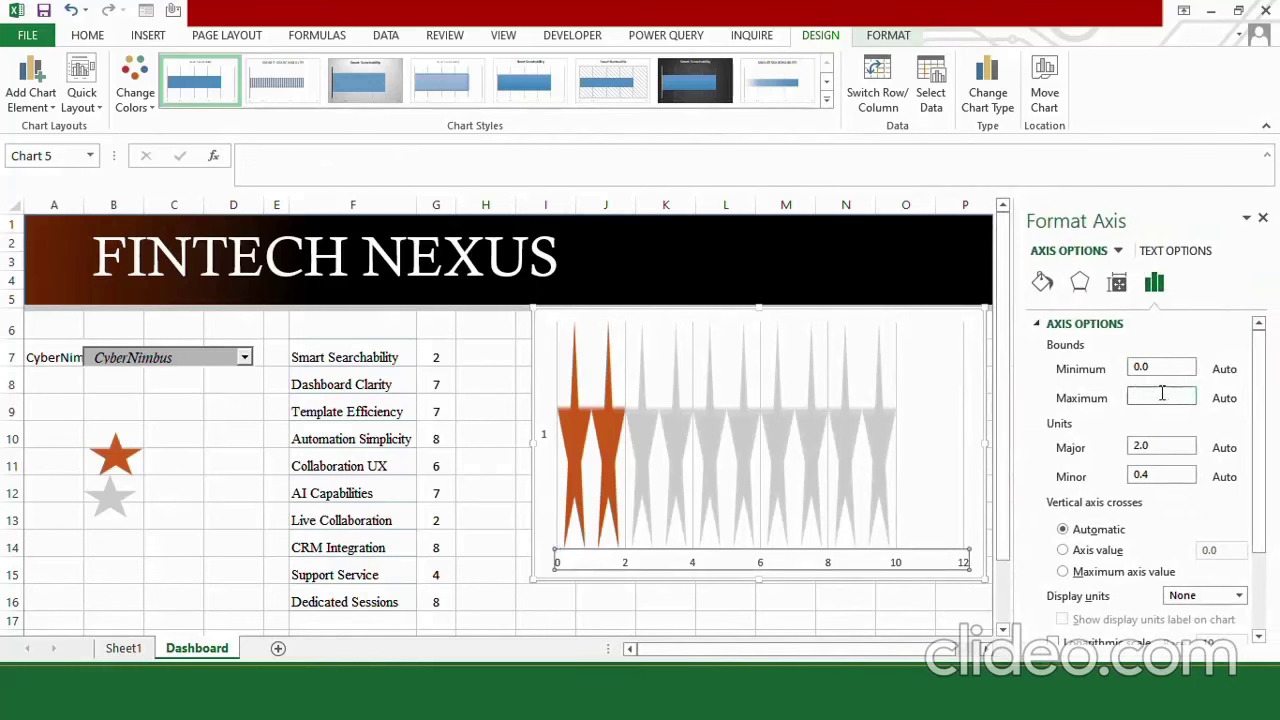
text(10)
key(Return)
click(1265, 220)
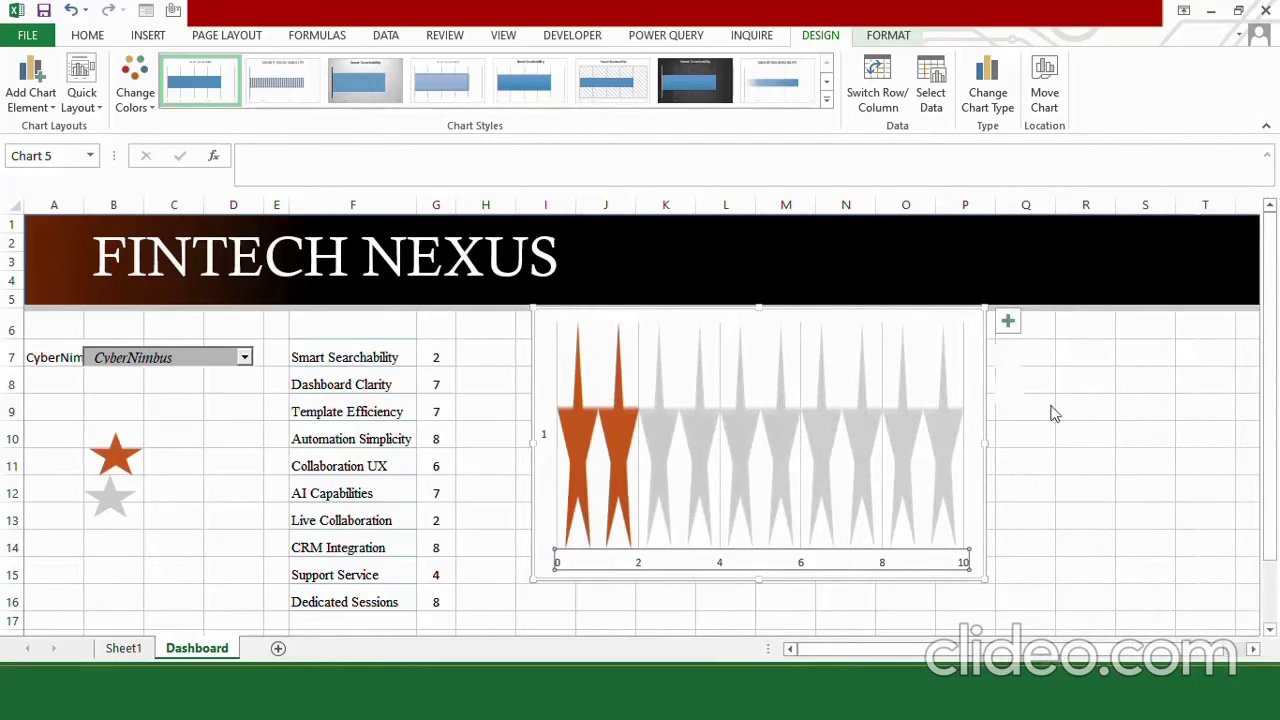
Step: Remove the horizontal axis, the vertical axis and the gridlines from the star chart
click(884, 565)
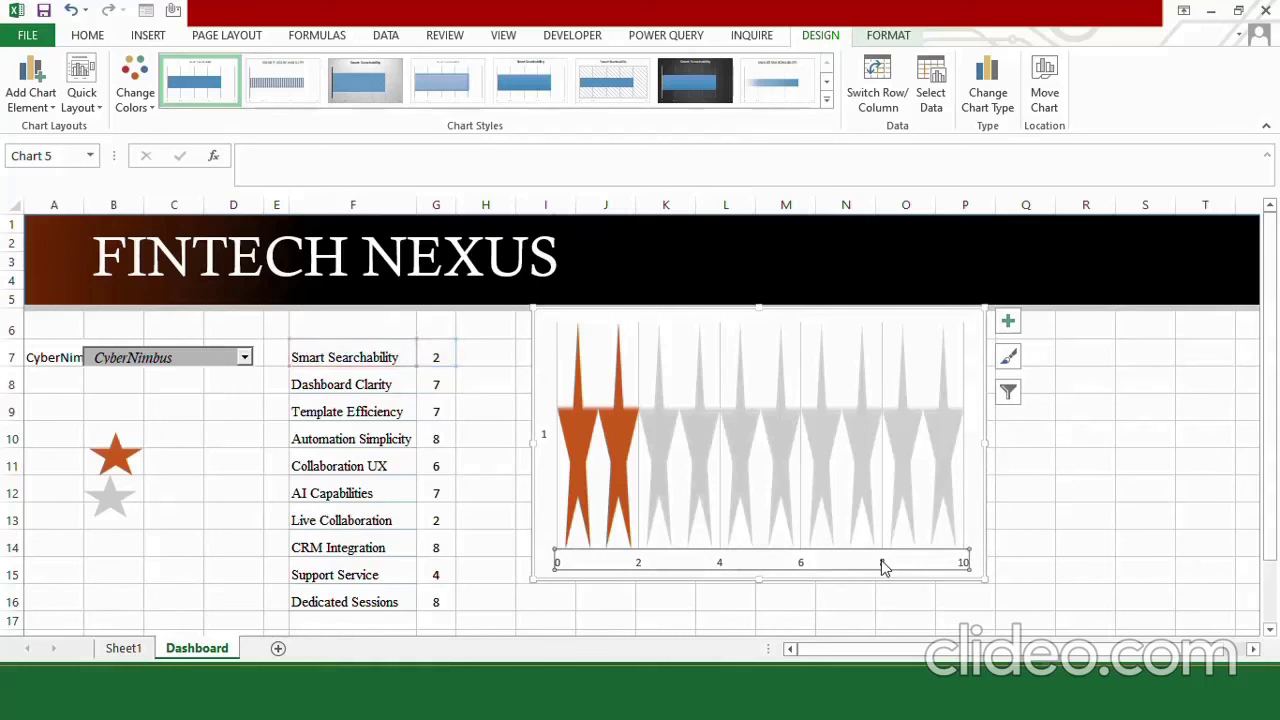
key(Delete)
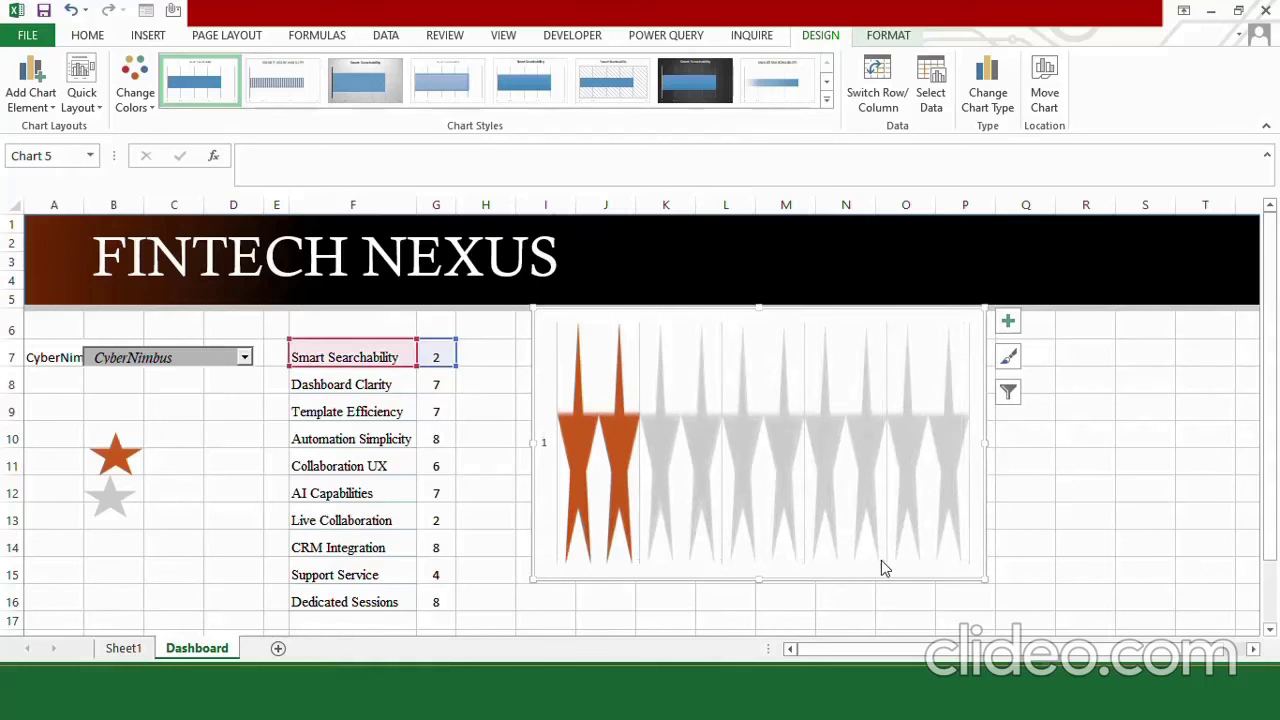
click(544, 451)
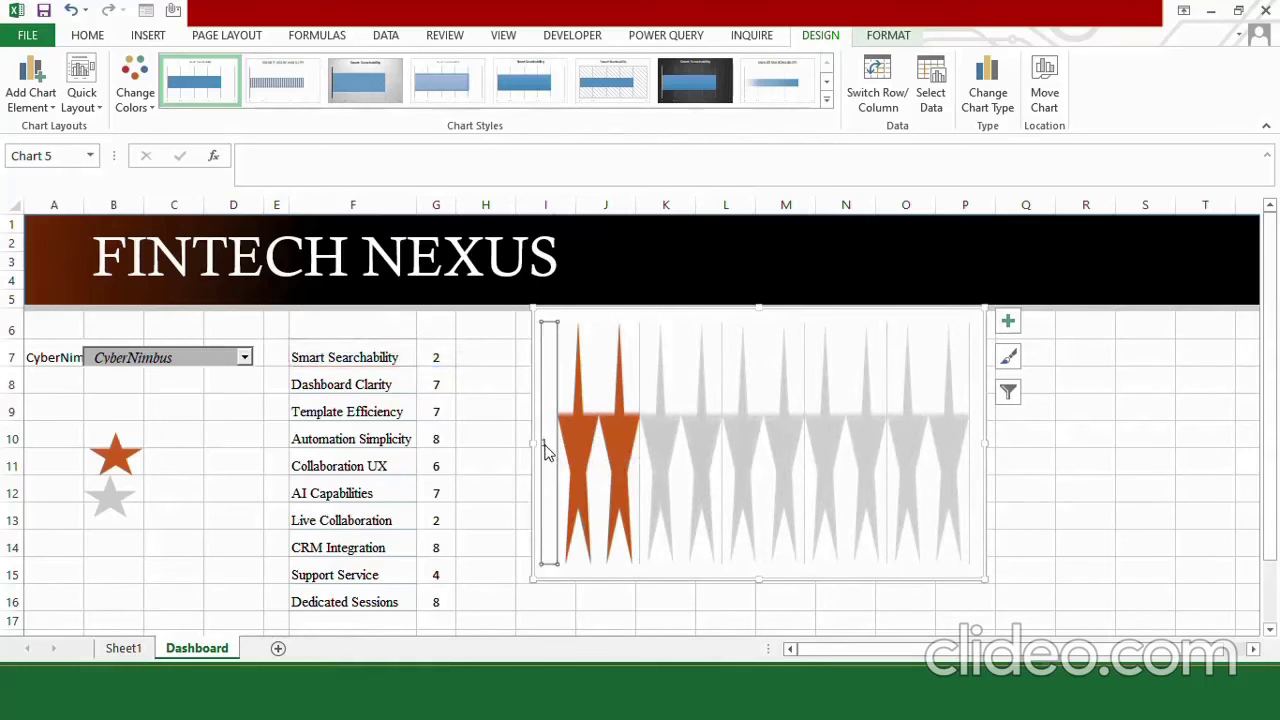
key(Delete)
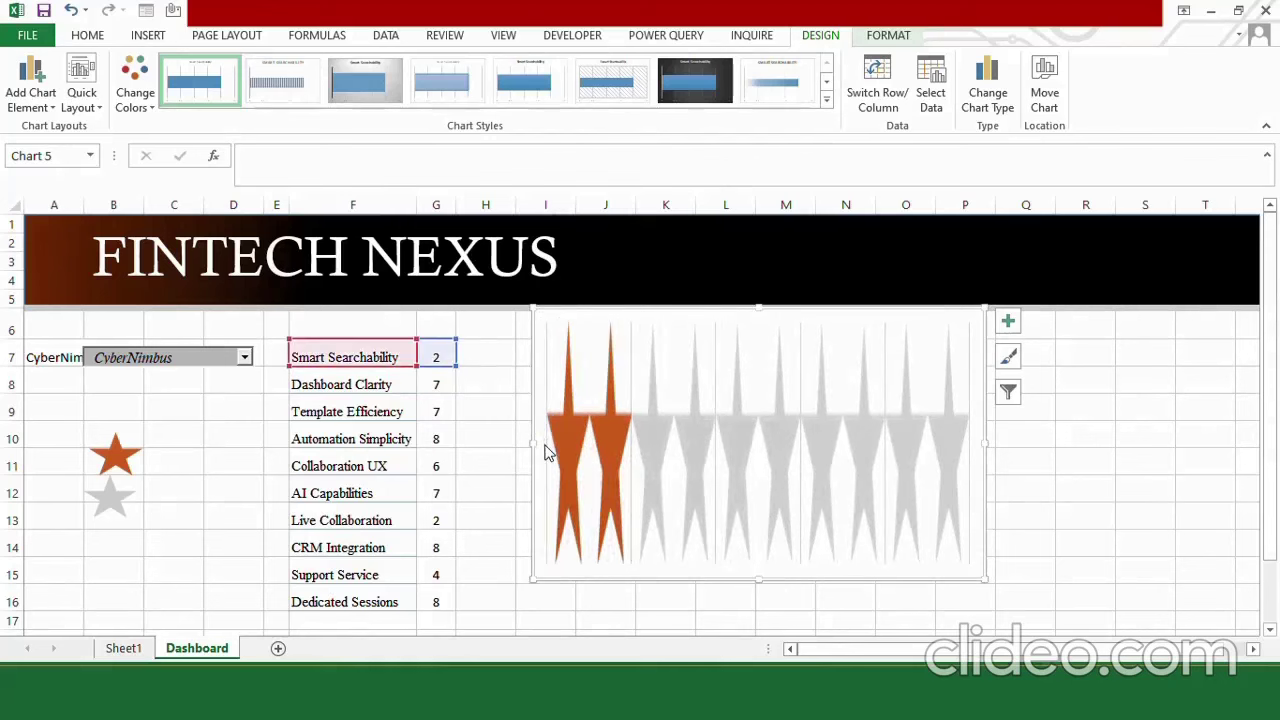
click(1010, 324)
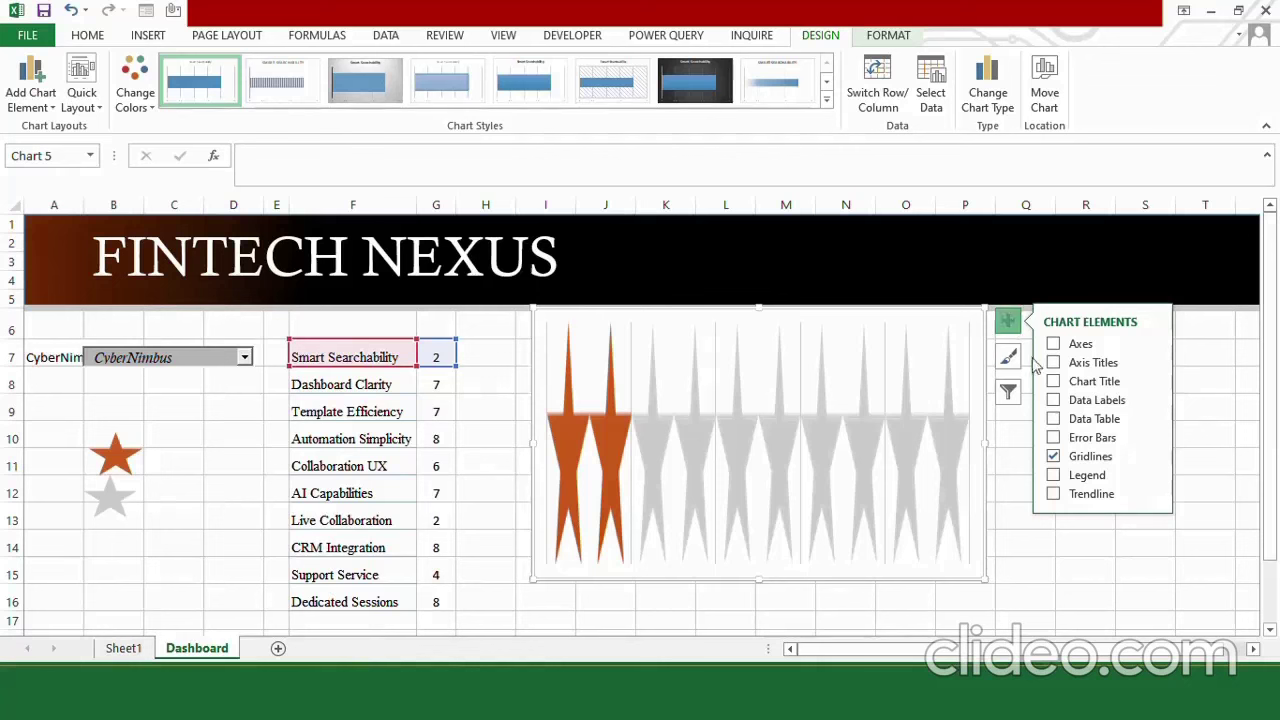
click(1054, 456)
click(1054, 456)
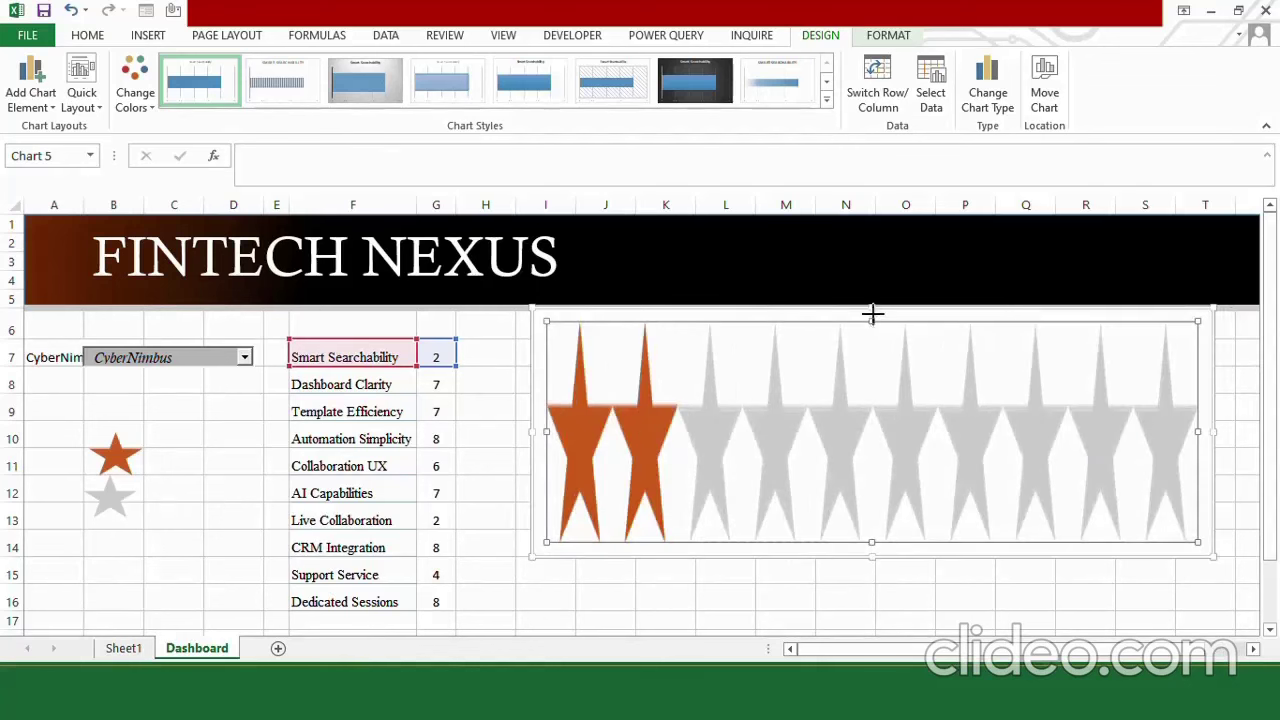
Step: Stretch the plot area to the chart's full height and shrink the chart to 0.26" by 2.82" beside the Smart Searchability score
drag(872, 321, 872, 309)
drag(870, 541, 870, 556)
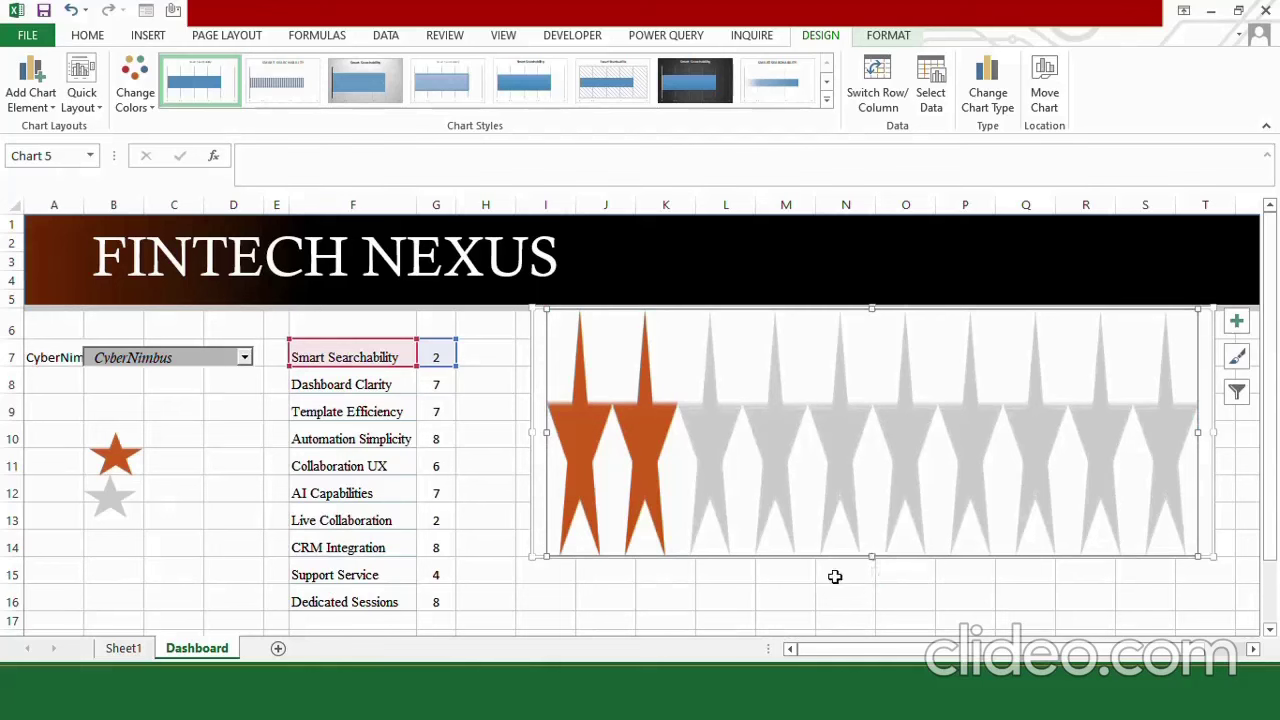
click(834, 574)
click(859, 516)
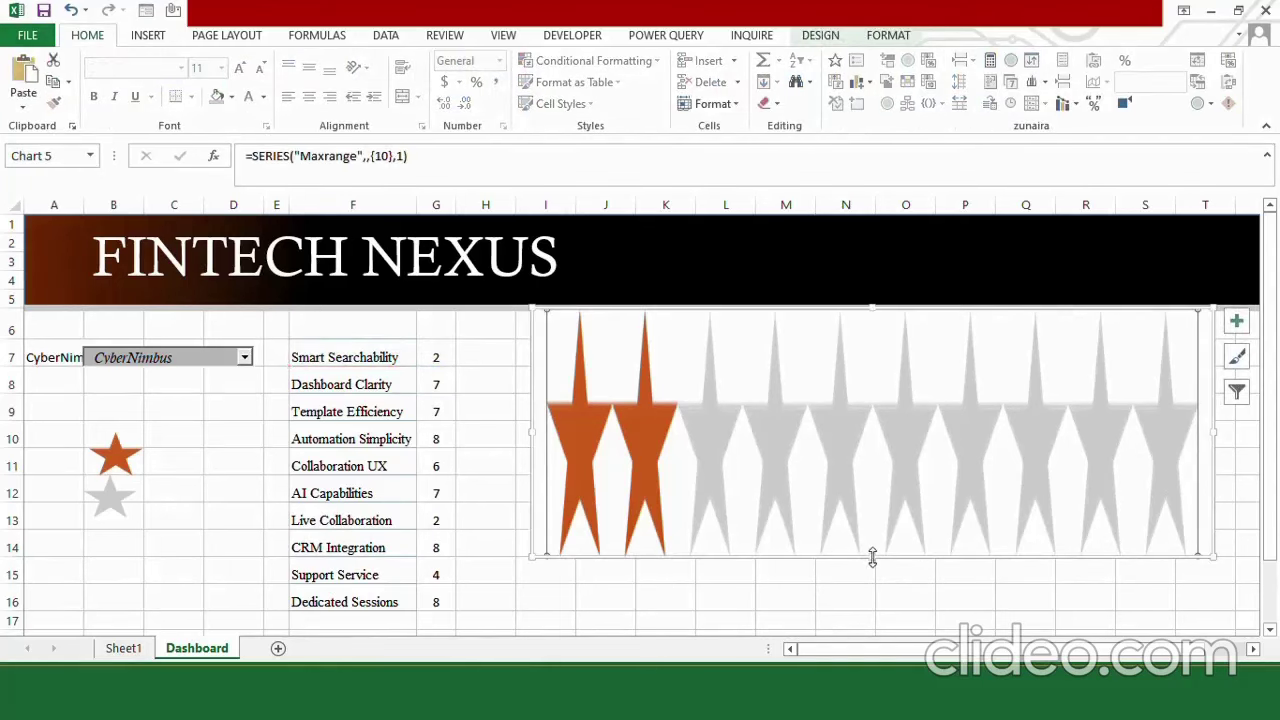
key(ctrl+z)
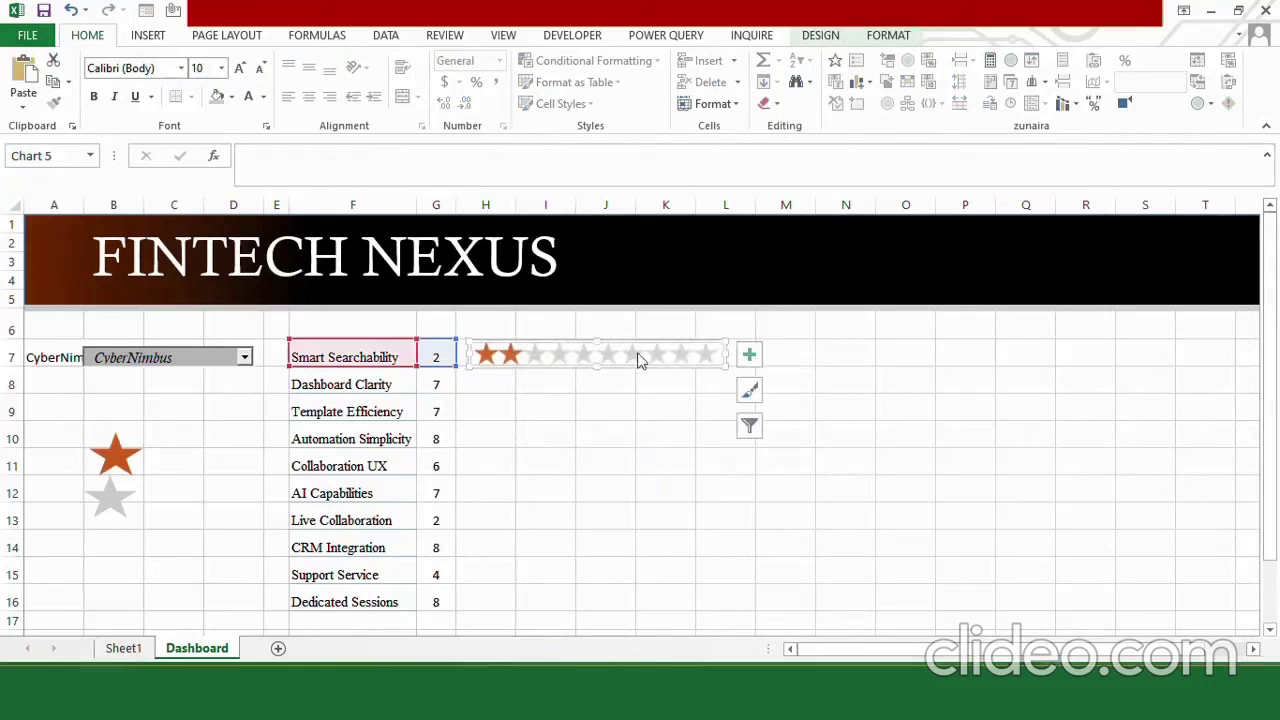
Step: Set the Smart Searchability star chart's shape fill to No Fill and its shape outline to No Outline
click(886, 37)
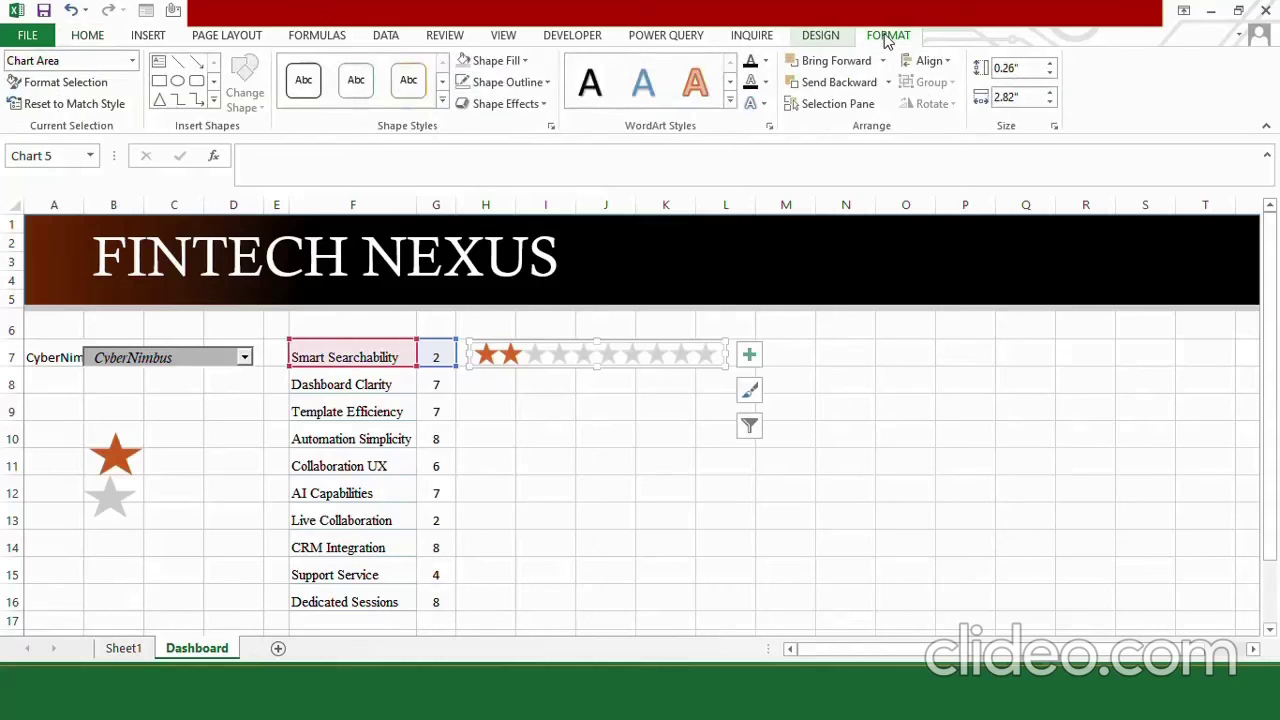
click(495, 61)
click(507, 250)
click(531, 84)
click(511, 270)
click(537, 423)
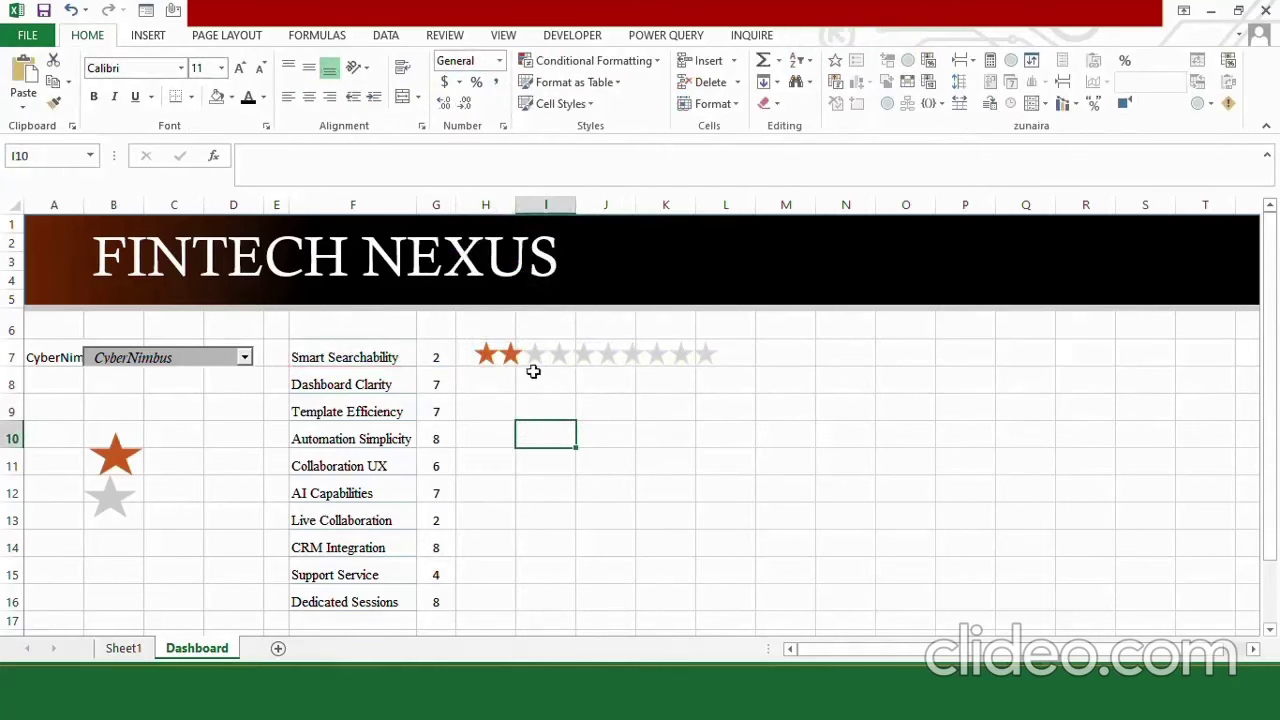
Step: Test the star chart by choosing PixelGrove, Codecraft and Byteforge in turn in the bidder combo box
click(245, 358)
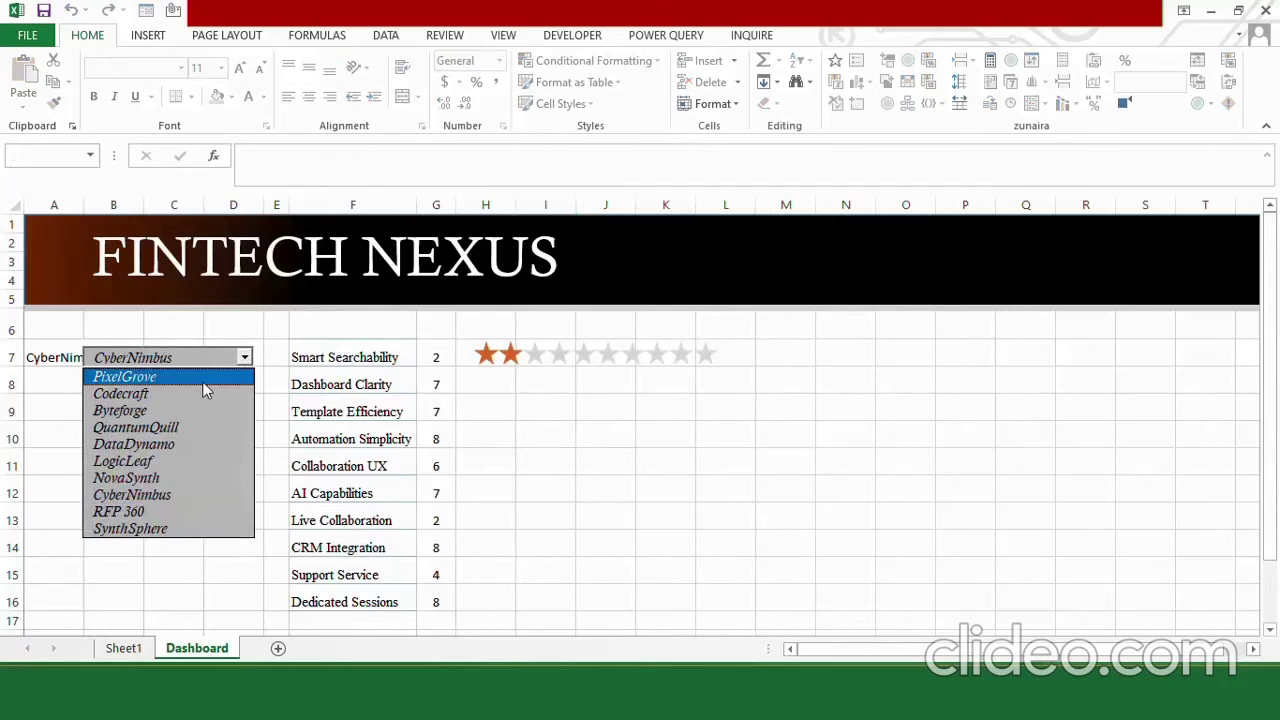
click(203, 377)
click(245, 358)
click(211, 391)
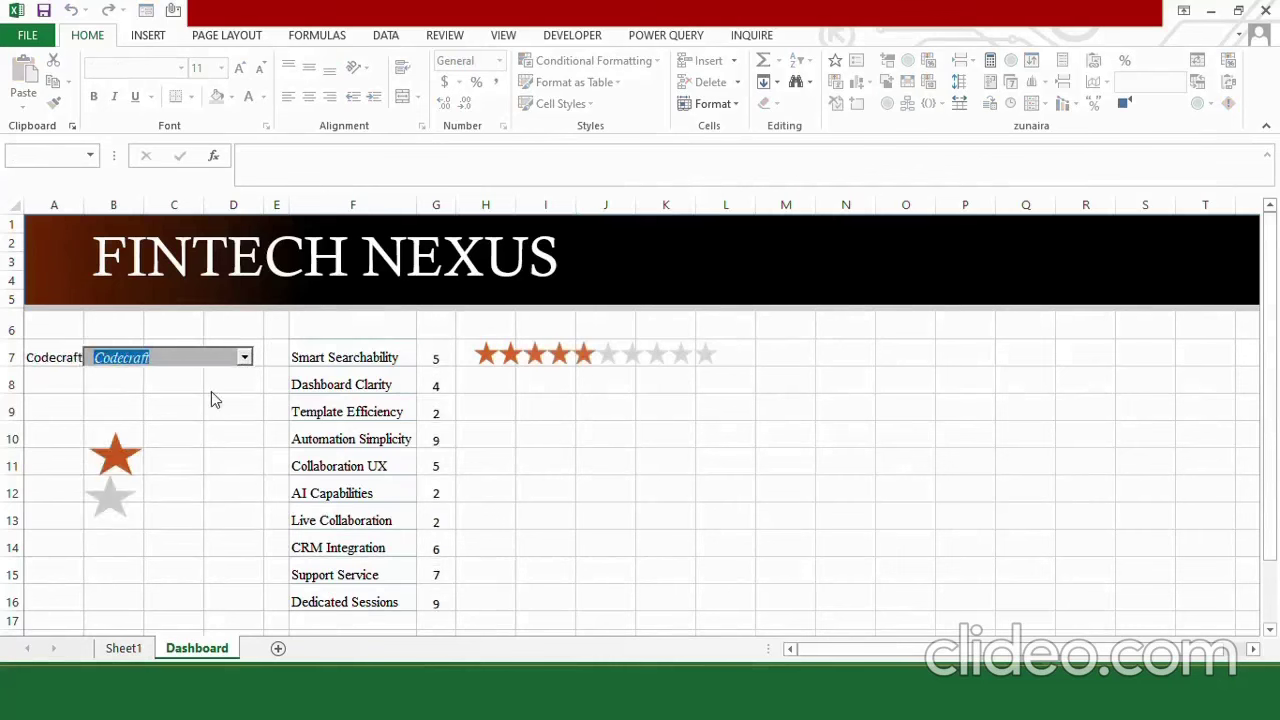
click(245, 358)
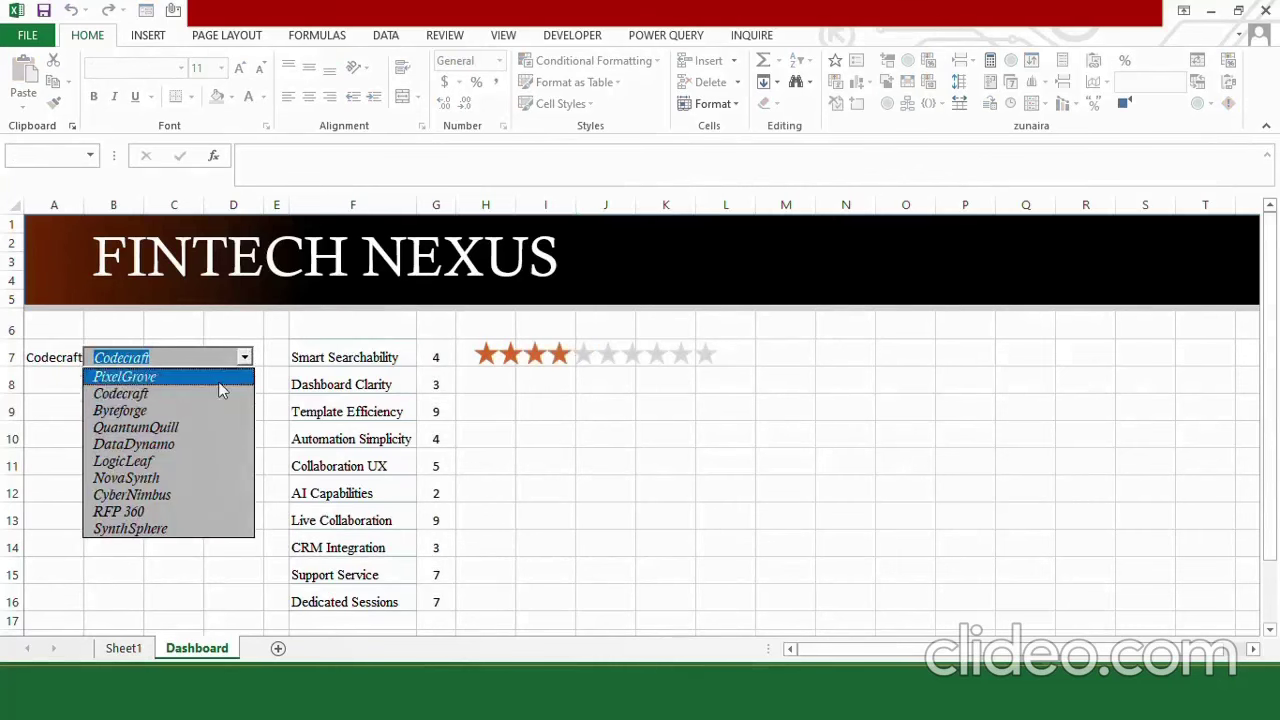
click(207, 410)
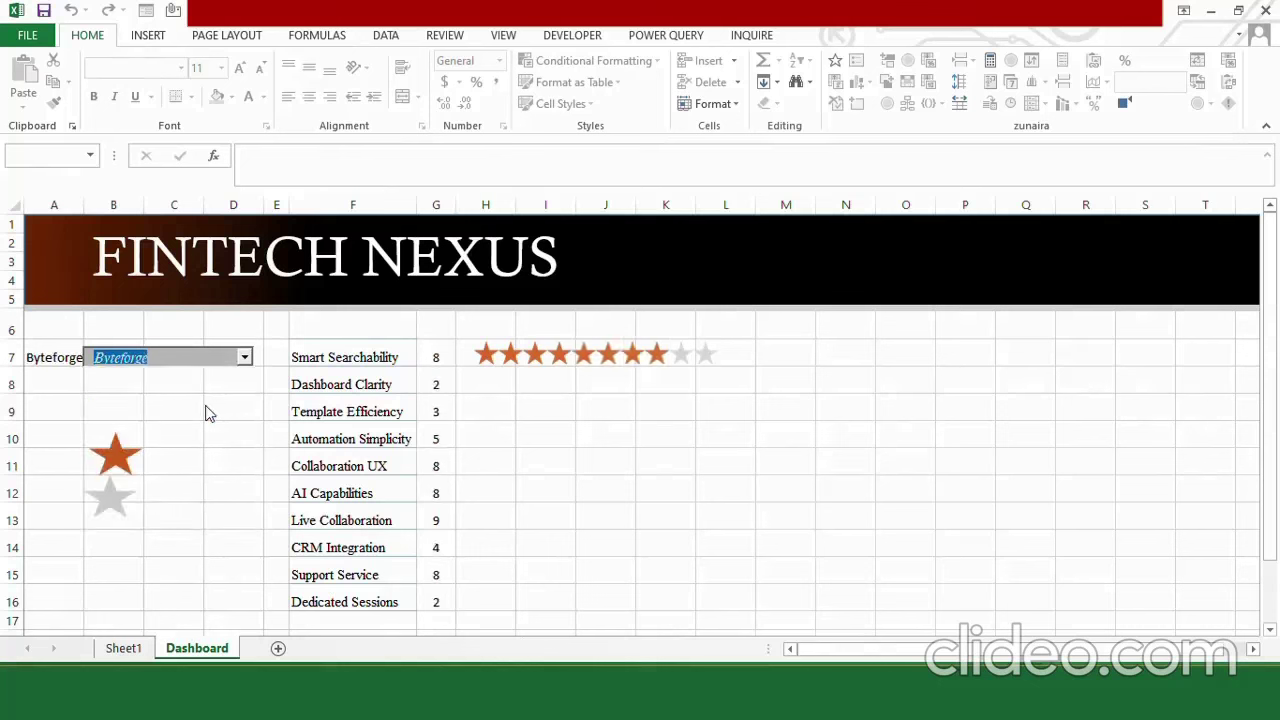
click(245, 358)
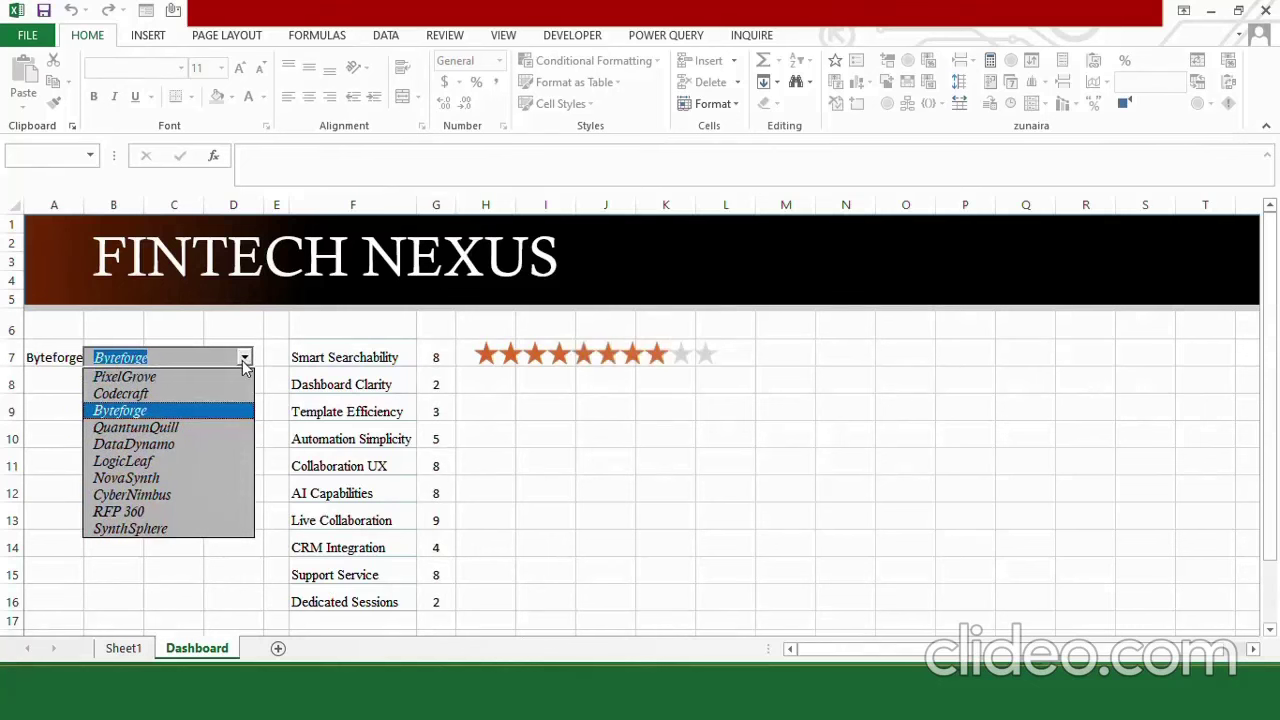
click(200, 421)
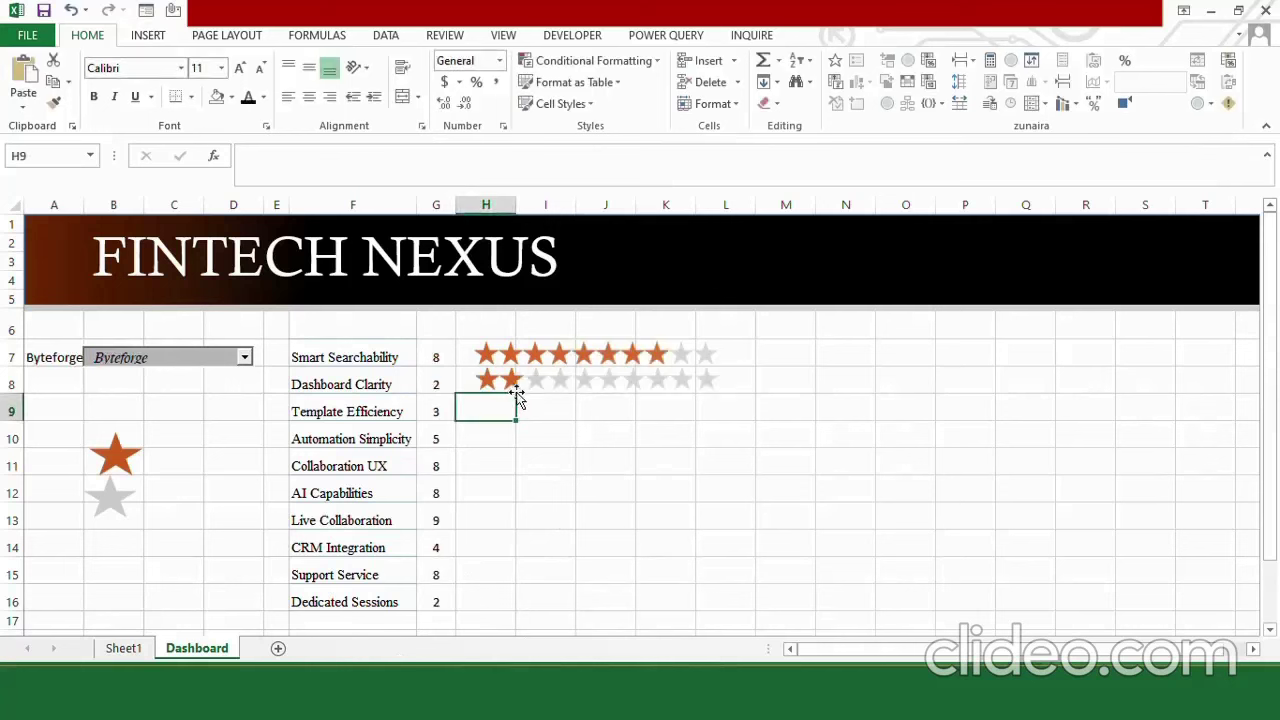
Step: Copy the Dashboard Clarity star chart and place the duplicate in row 9 beside the Template Efficiency score
click(517, 389)
click(518, 391)
click(593, 368)
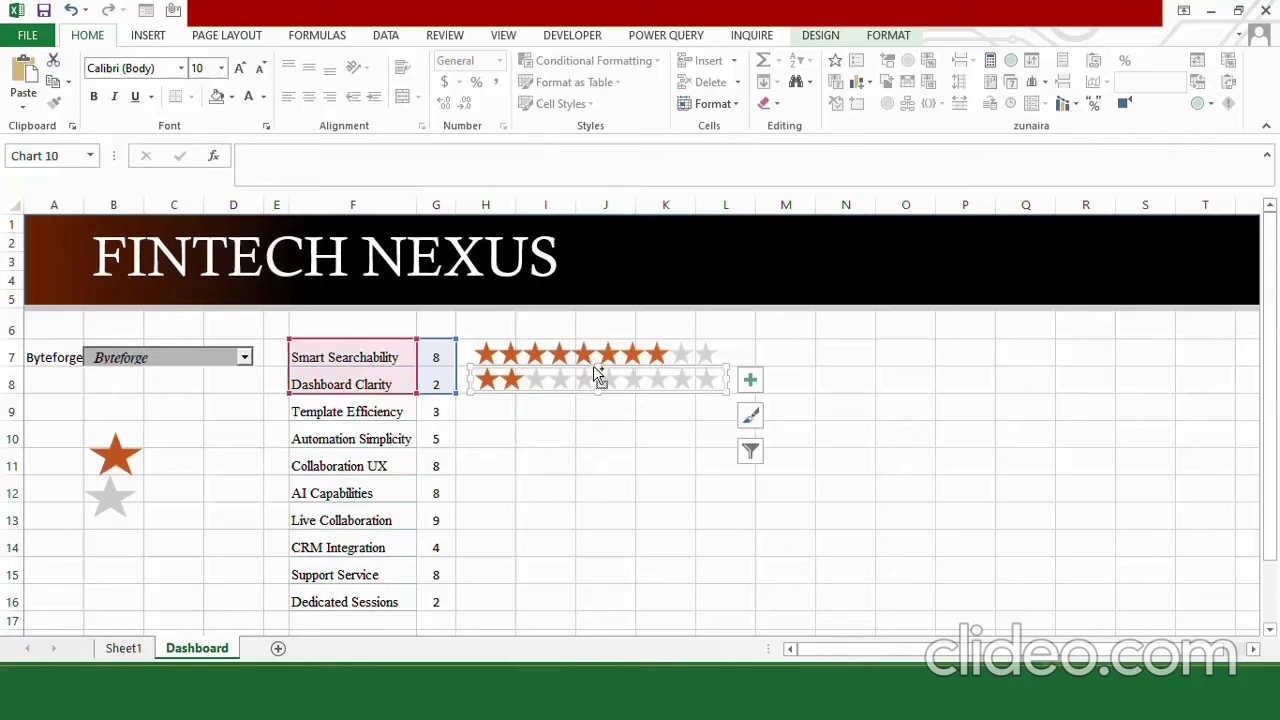
click(555, 403)
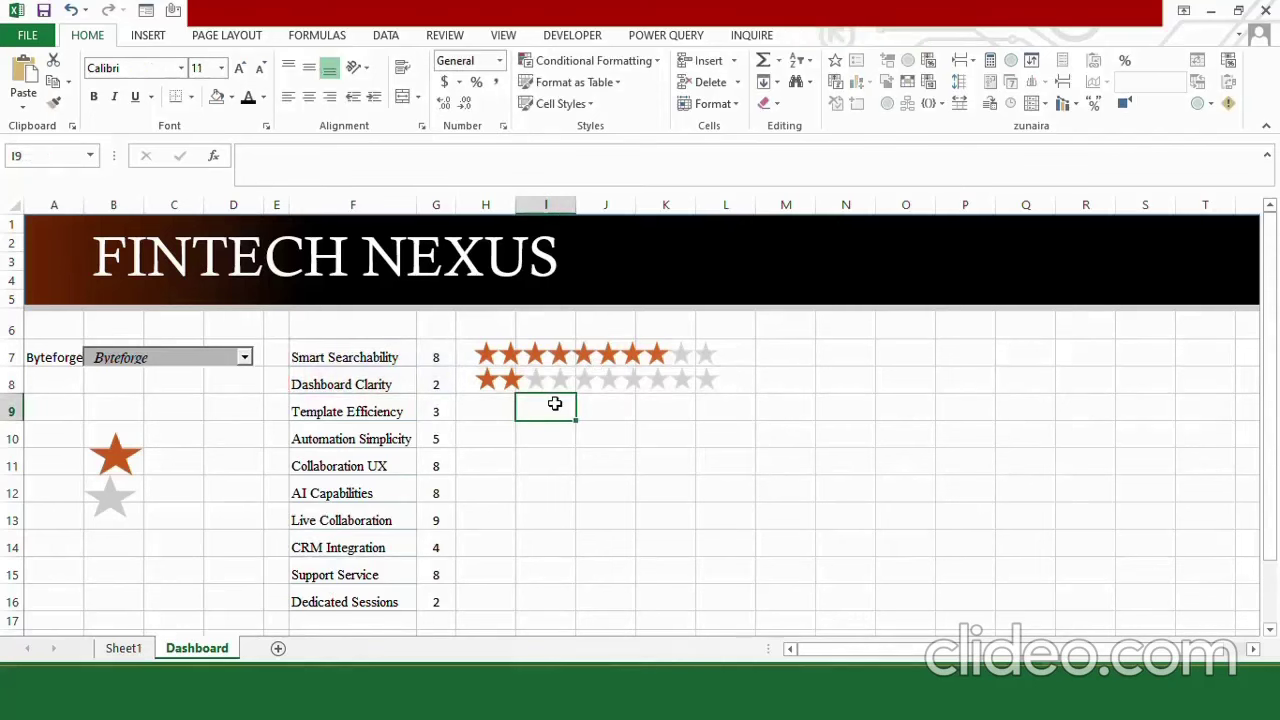
key(ctrl+v)
drag(615, 420, 571, 420)
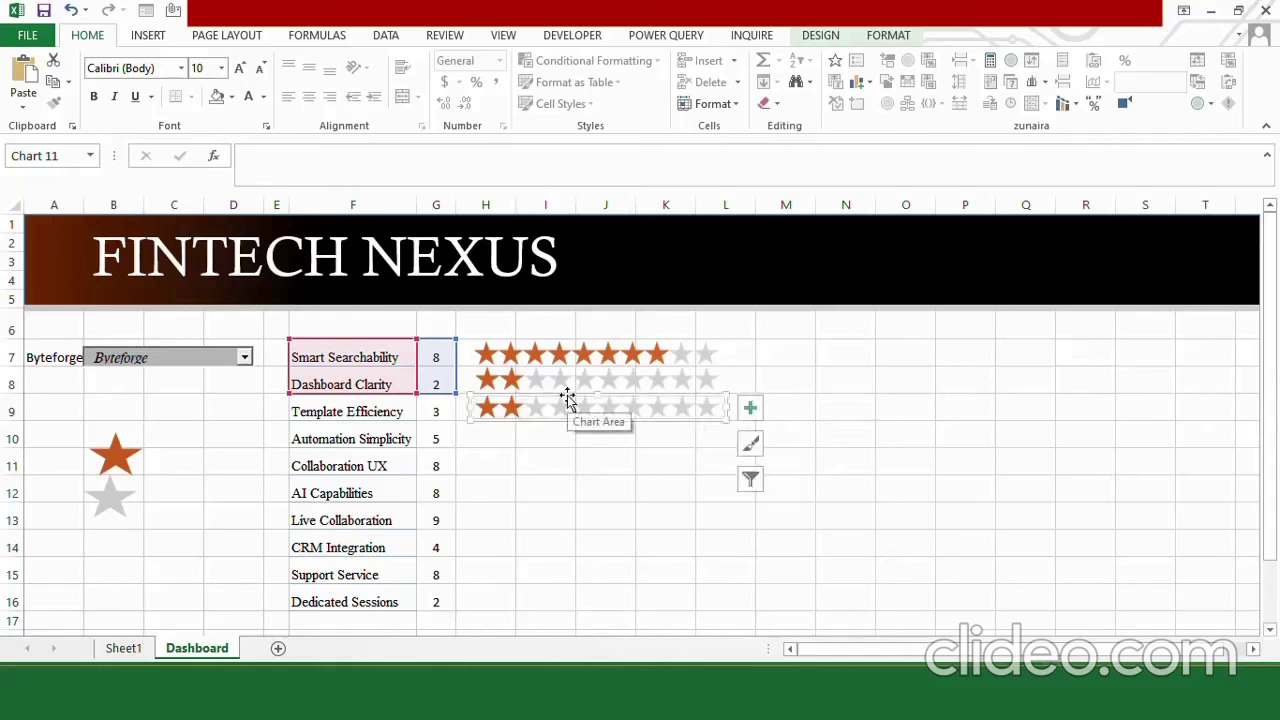
Step: In the row 9 chart's data source, exclude Dashboard Clarity and add a series named from F9 with its value from G9
right_click(566, 396)
click(624, 479)
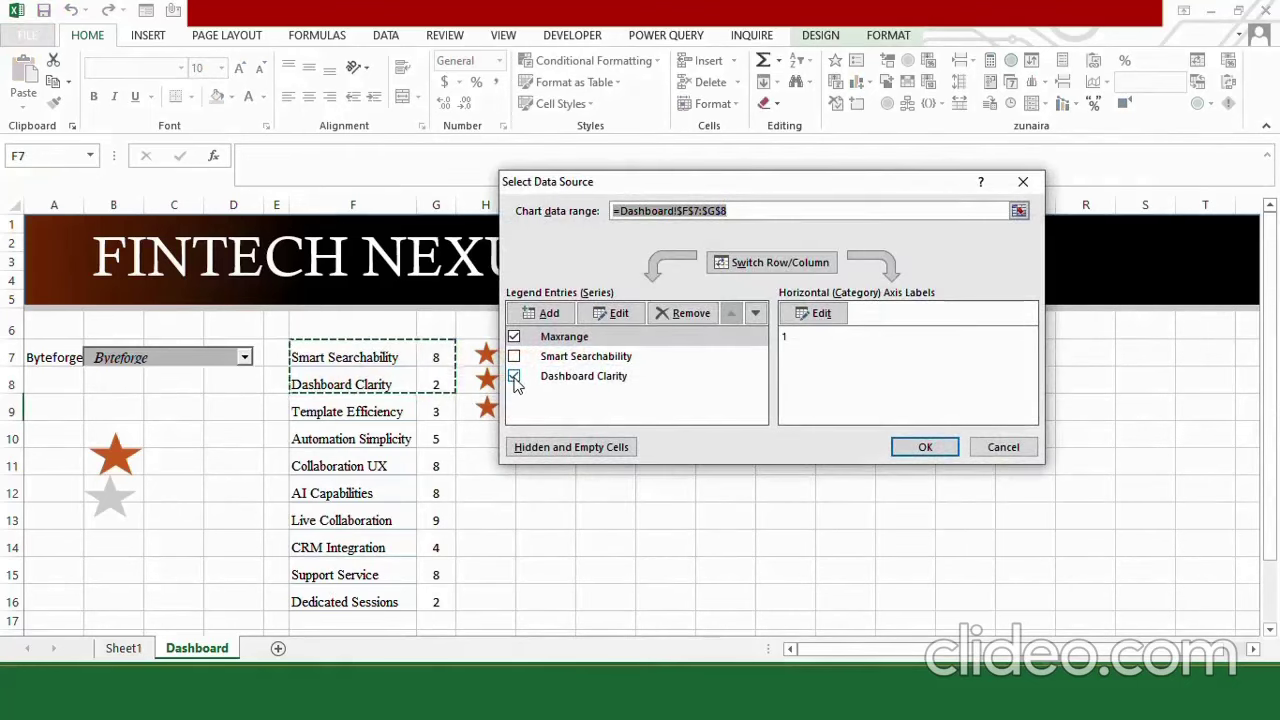
click(514, 377)
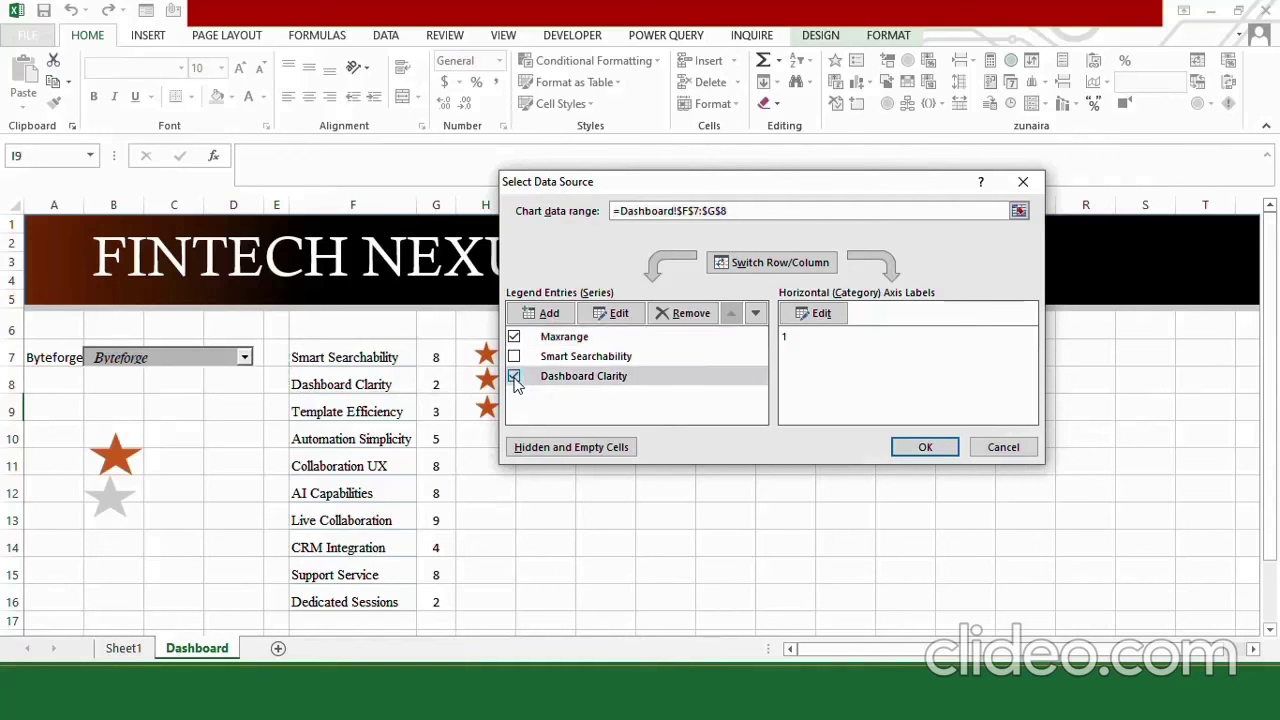
click(545, 313)
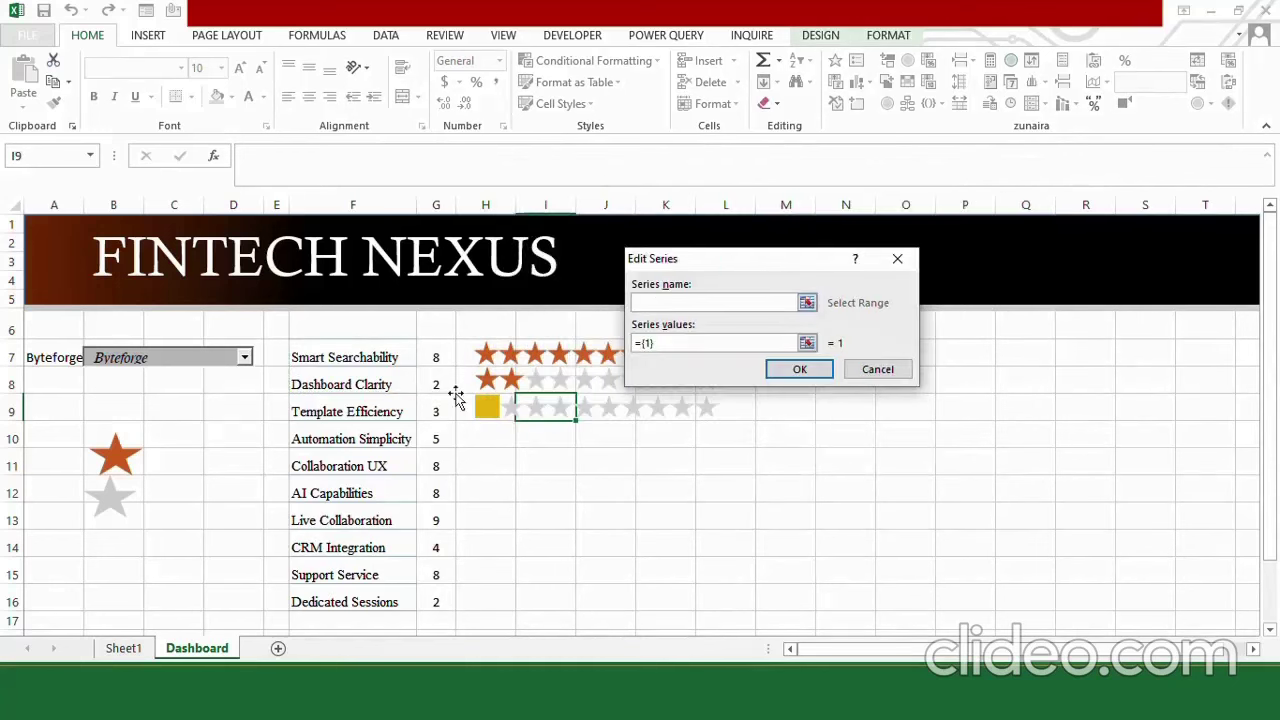
click(396, 414)
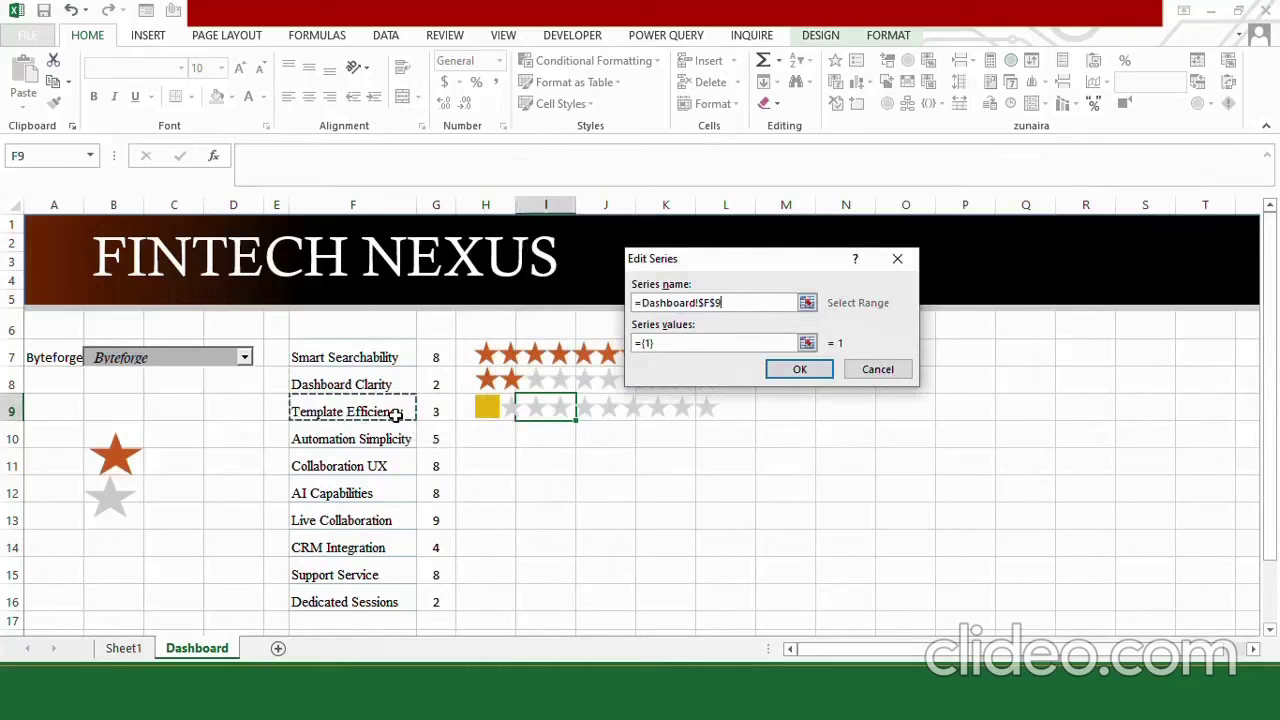
click(662, 349)
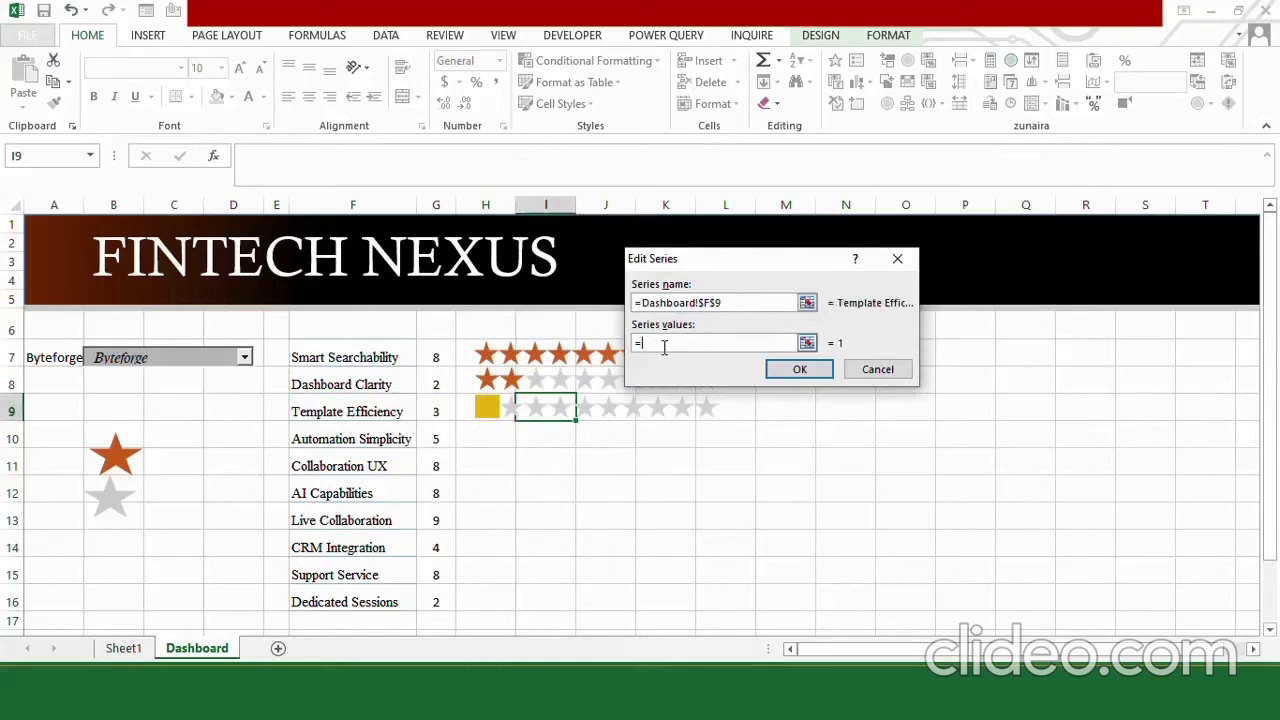
click(440, 411)
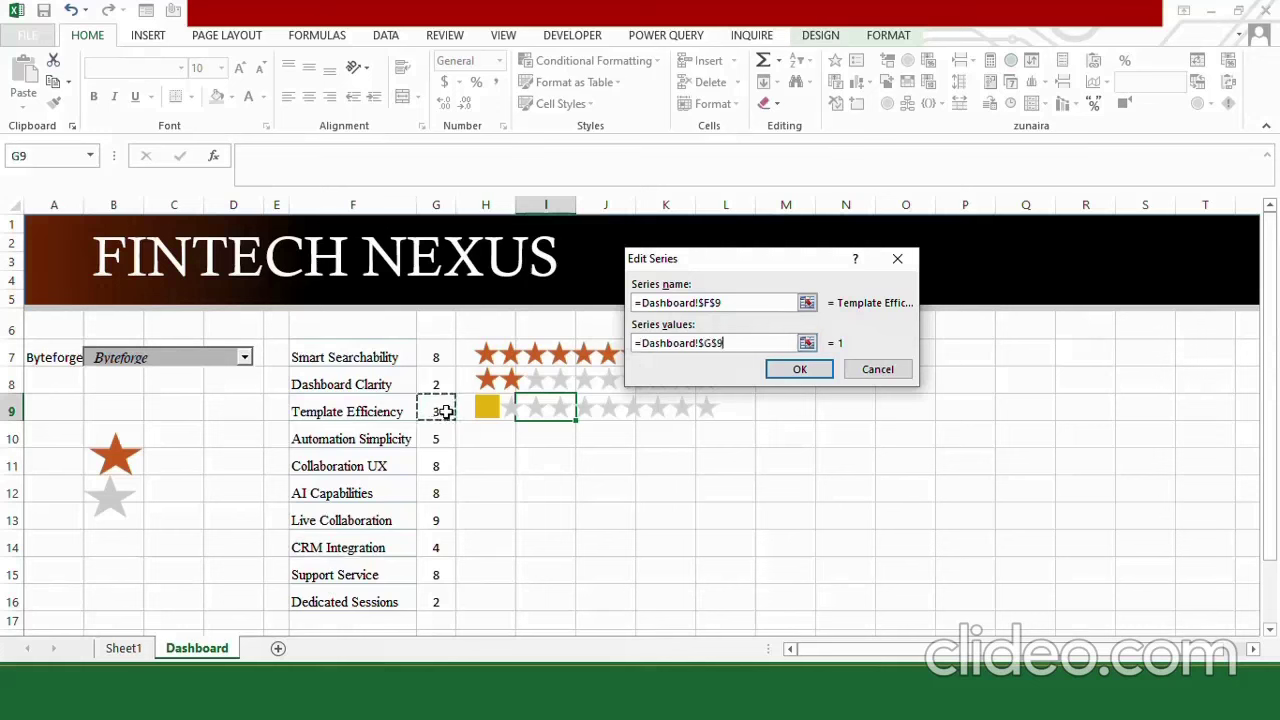
click(790, 372)
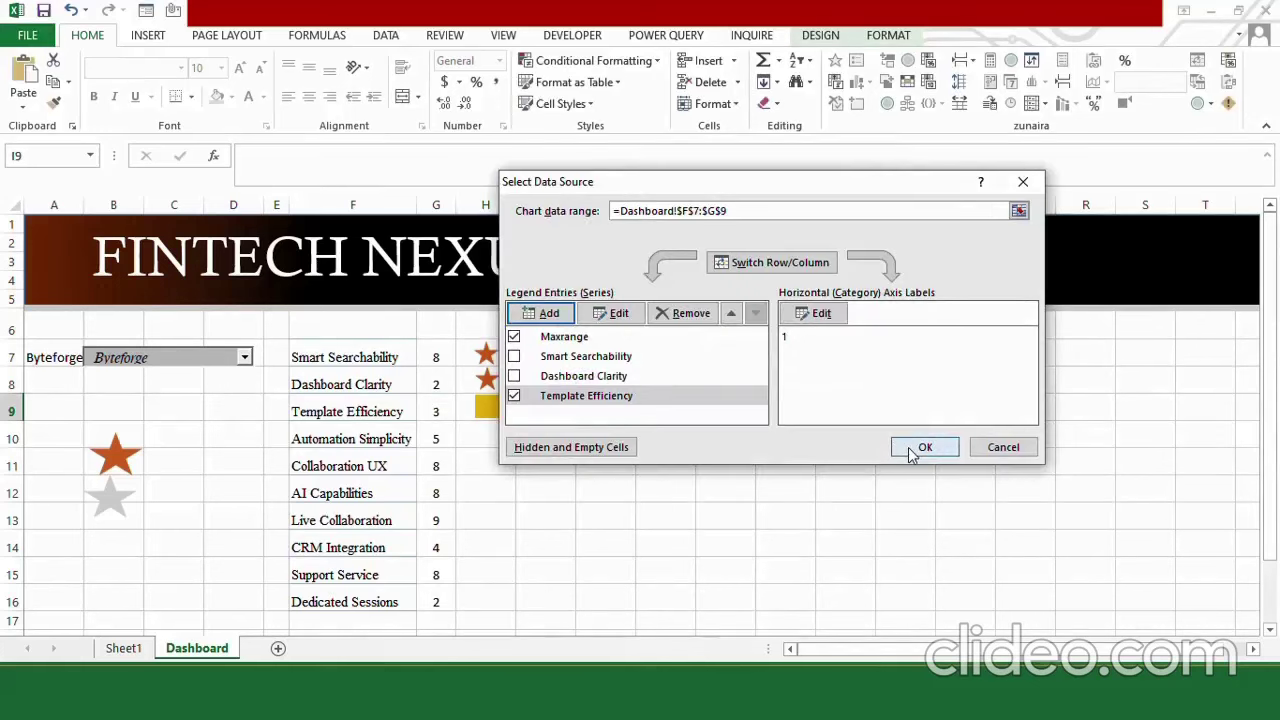
click(912, 450)
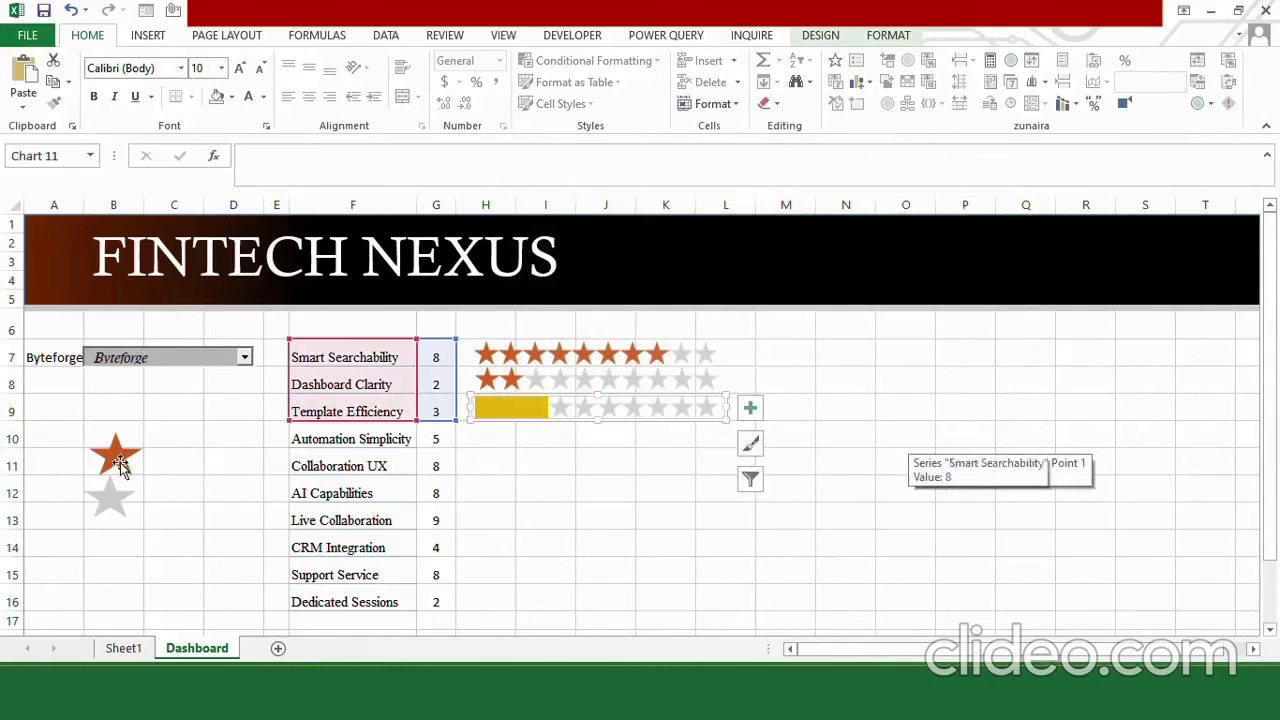
Step: Copy the orange star and paste it as the fill of the Template Efficiency bar
click(120, 463)
double_click(514, 410)
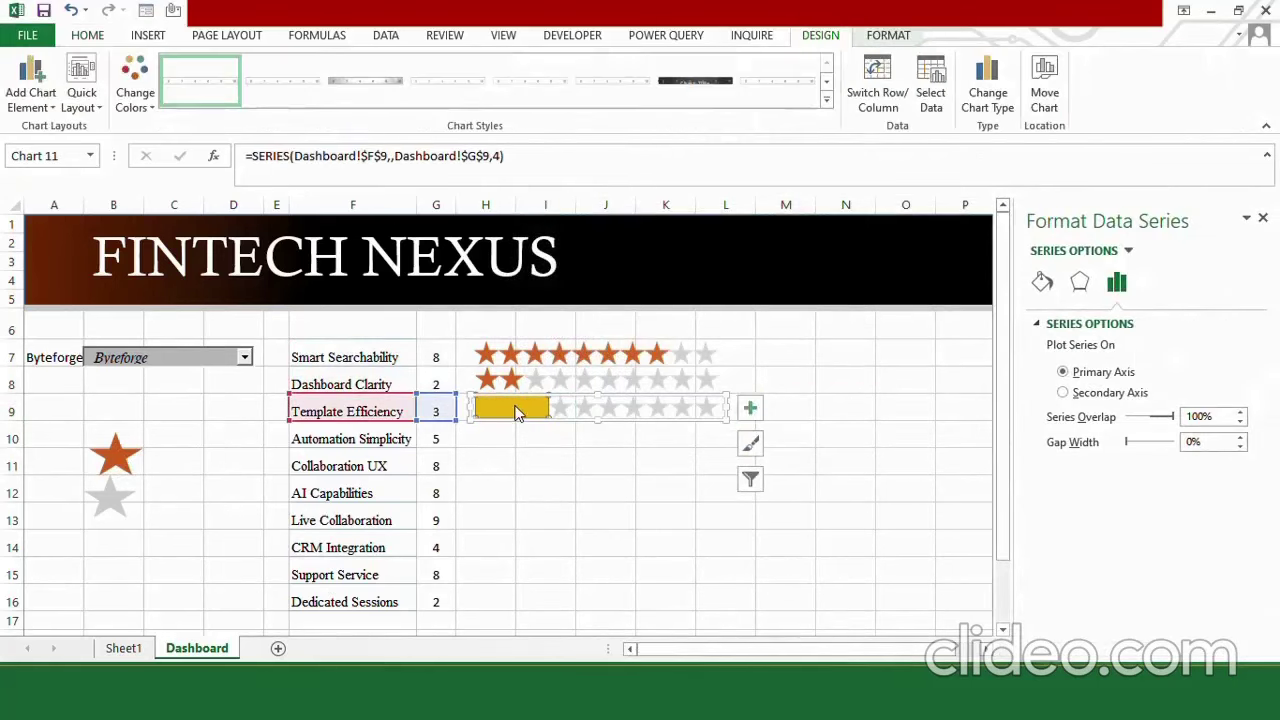
key(ctrl+v)
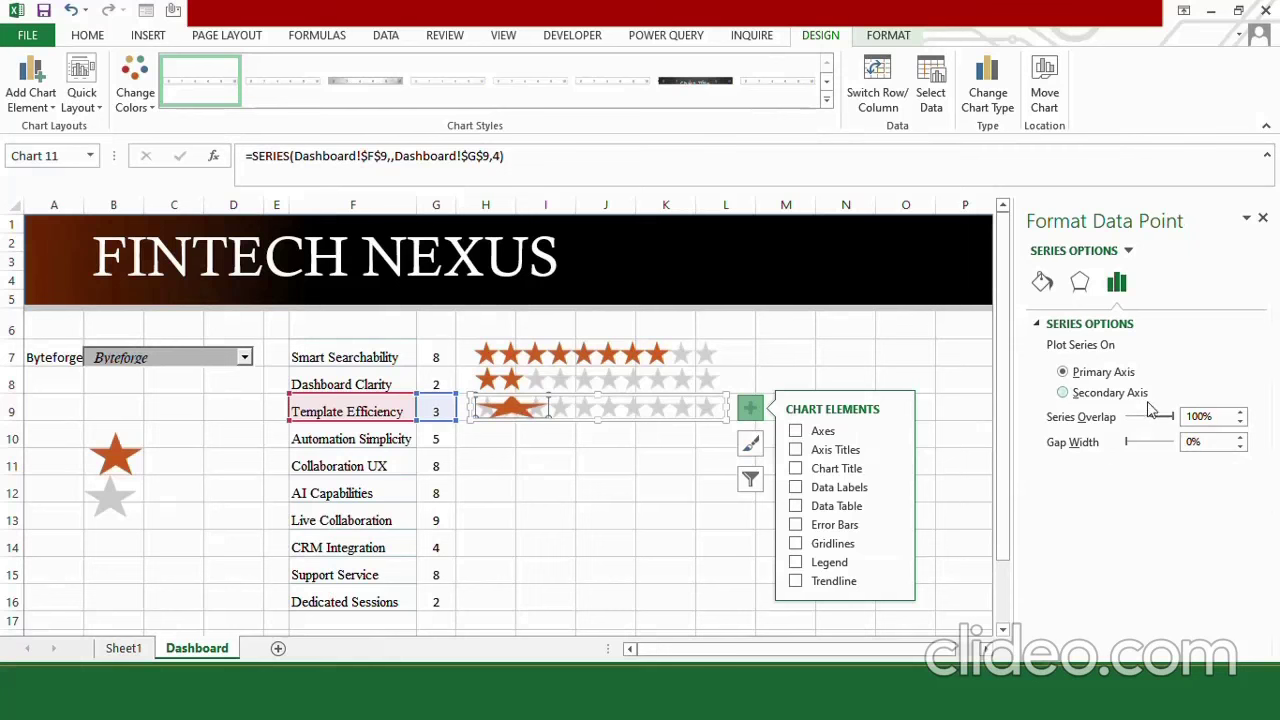
Step: Set the Template Efficiency bar's picture fill to Stack and Scale with 1 unit per picture
click(1042, 284)
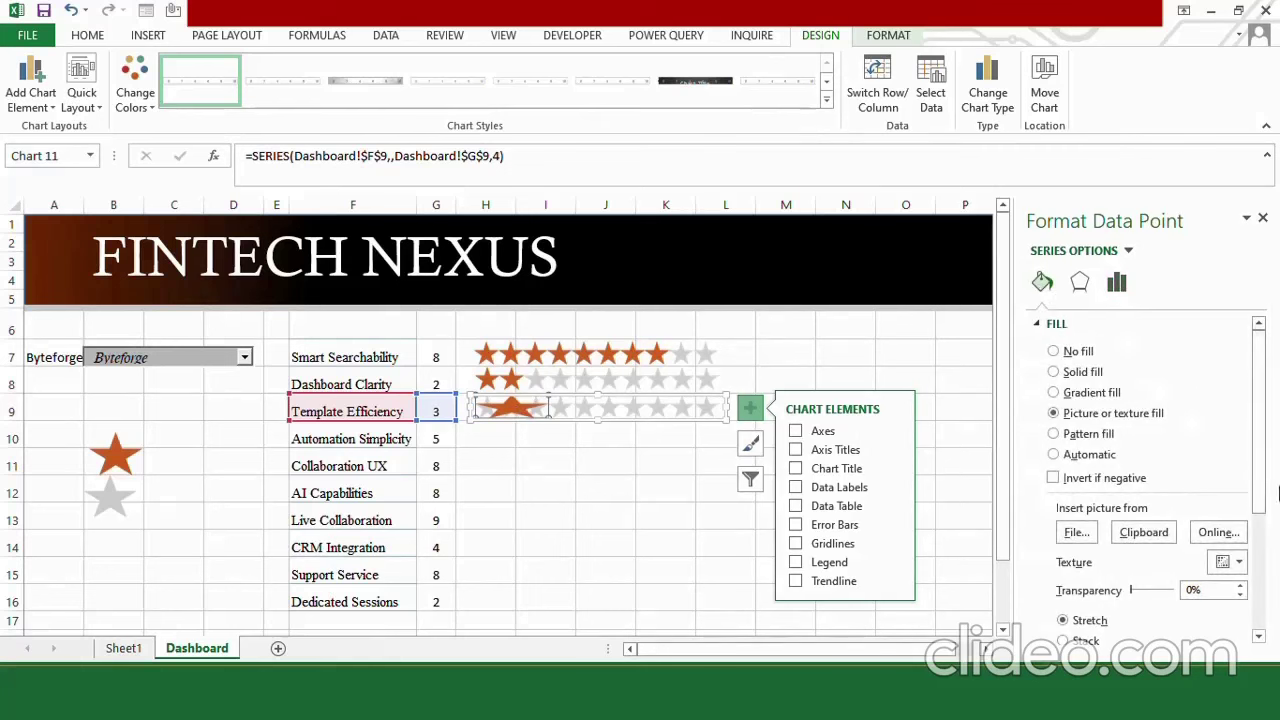
scroll(1068, 503, down, 3)
click(1066, 496)
scroll(1093, 470, up, 1)
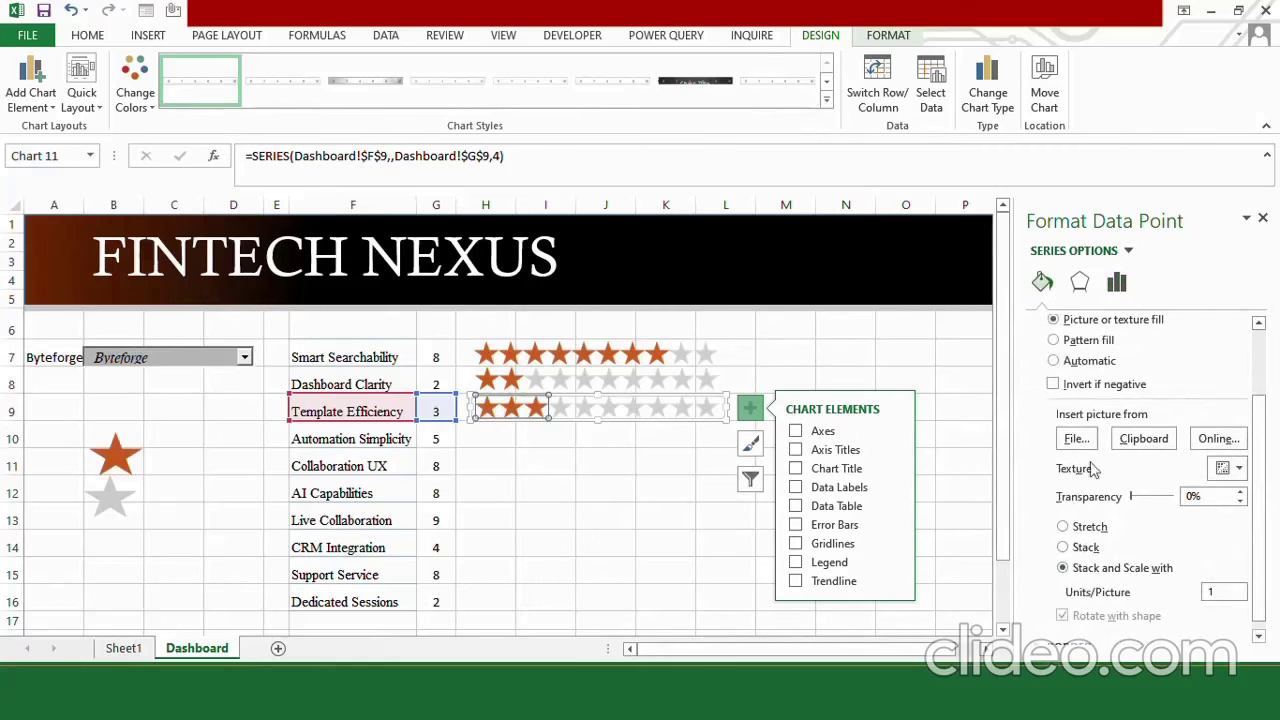
click(1262, 218)
Step: Set the horizontal axis bounds of the row 9 Template Efficiency chart to a minimum of 0 and a maximum of 10
click(751, 409)
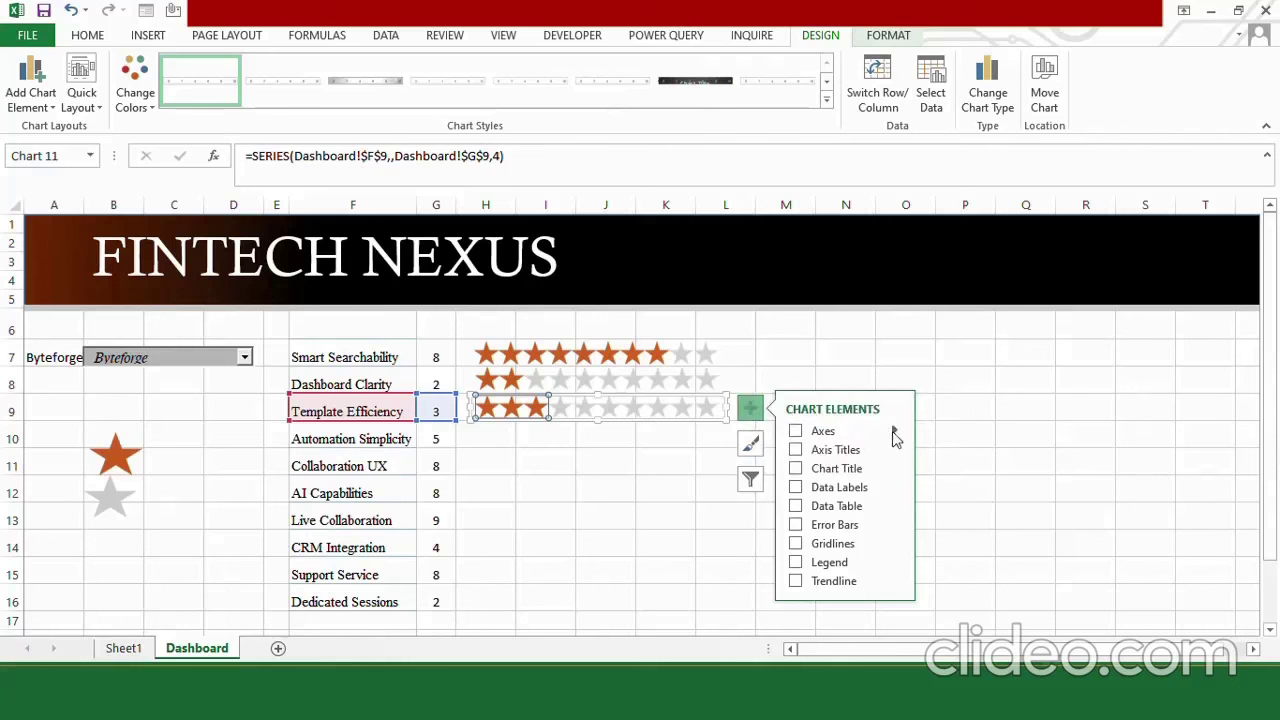
mouse_move(898, 433)
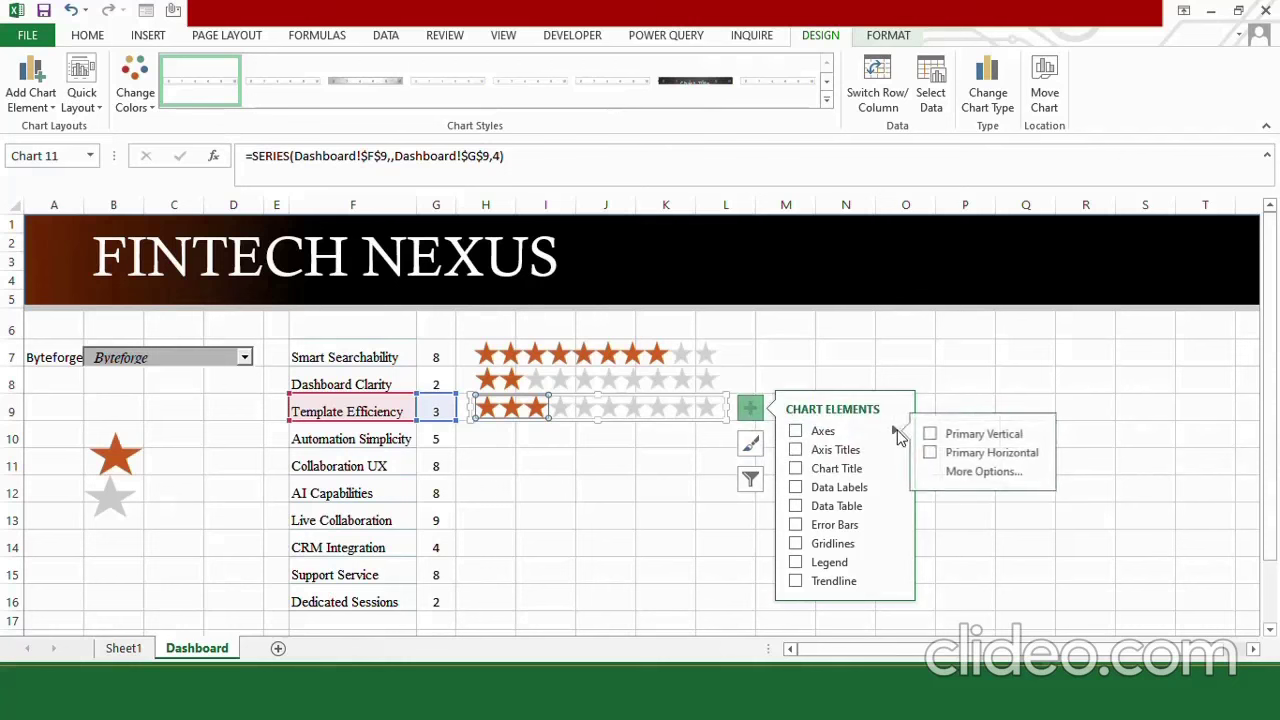
click(983, 471)
click(1157, 370)
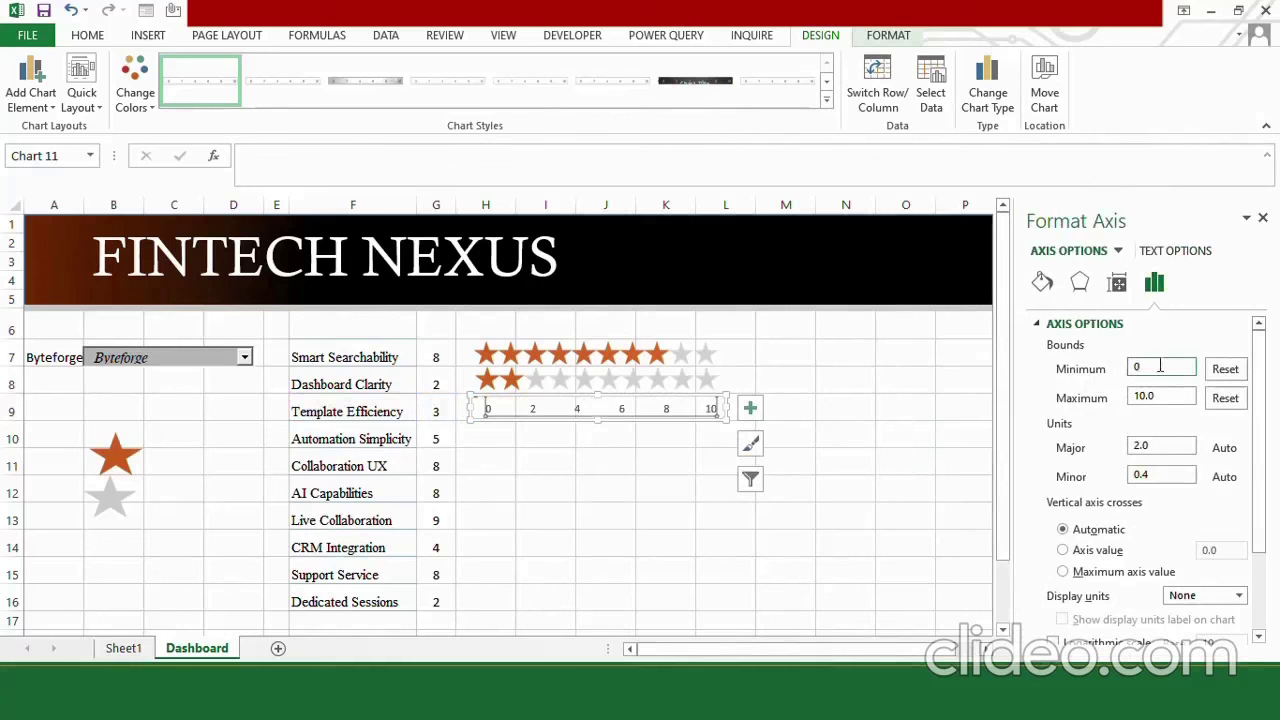
click(1166, 396)
click(1262, 218)
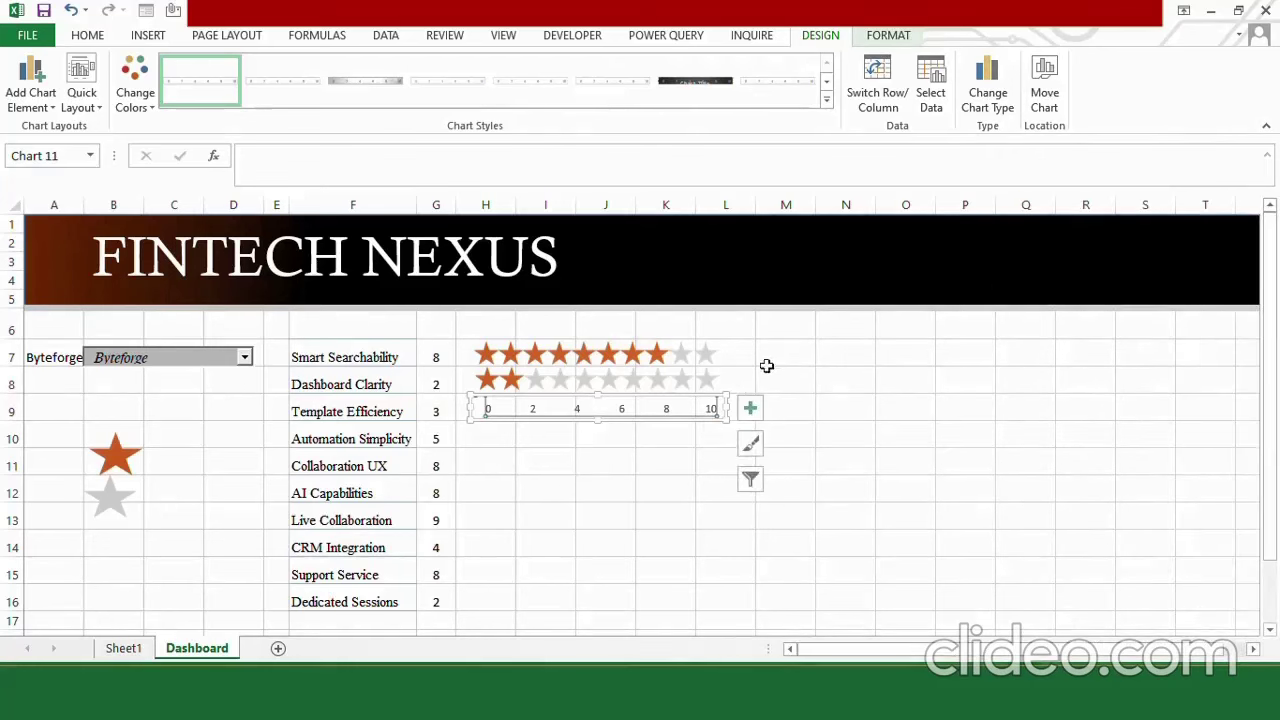
Step: Delete the horizontal and vertical axes from the row 9 Template Efficiency chart so only the stars are left
click(674, 408)
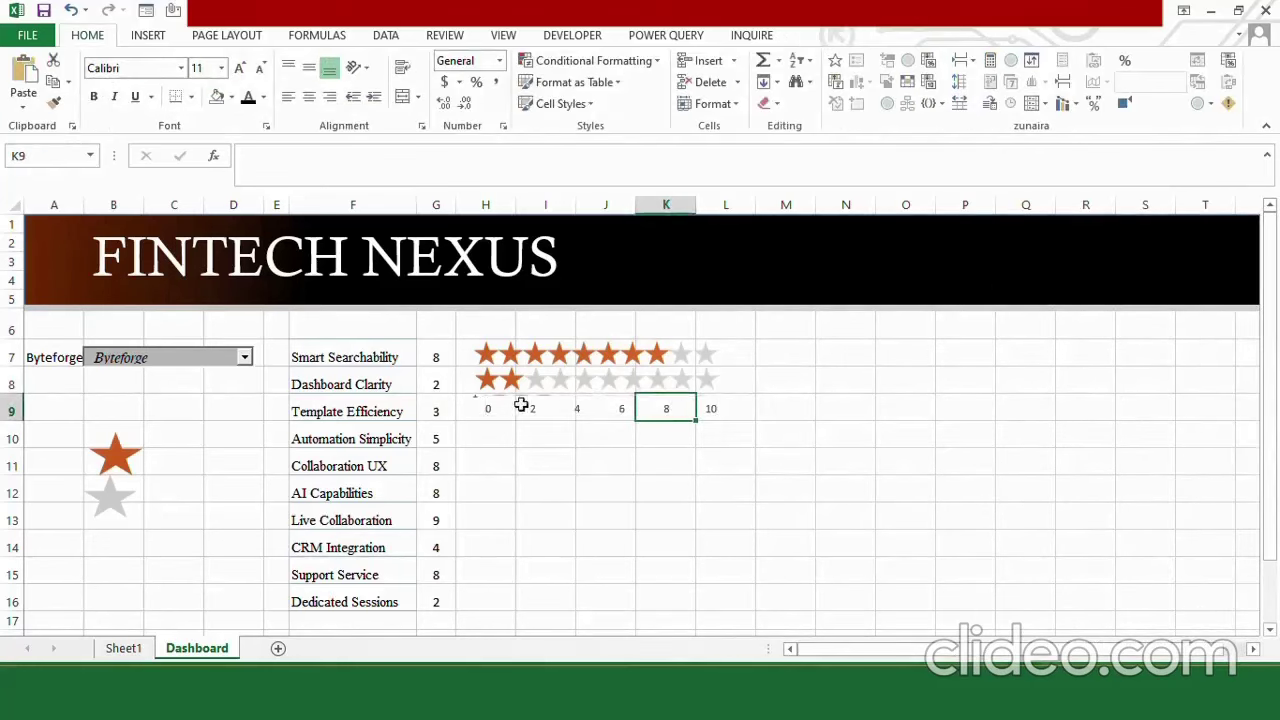
click(495, 412)
click(537, 410)
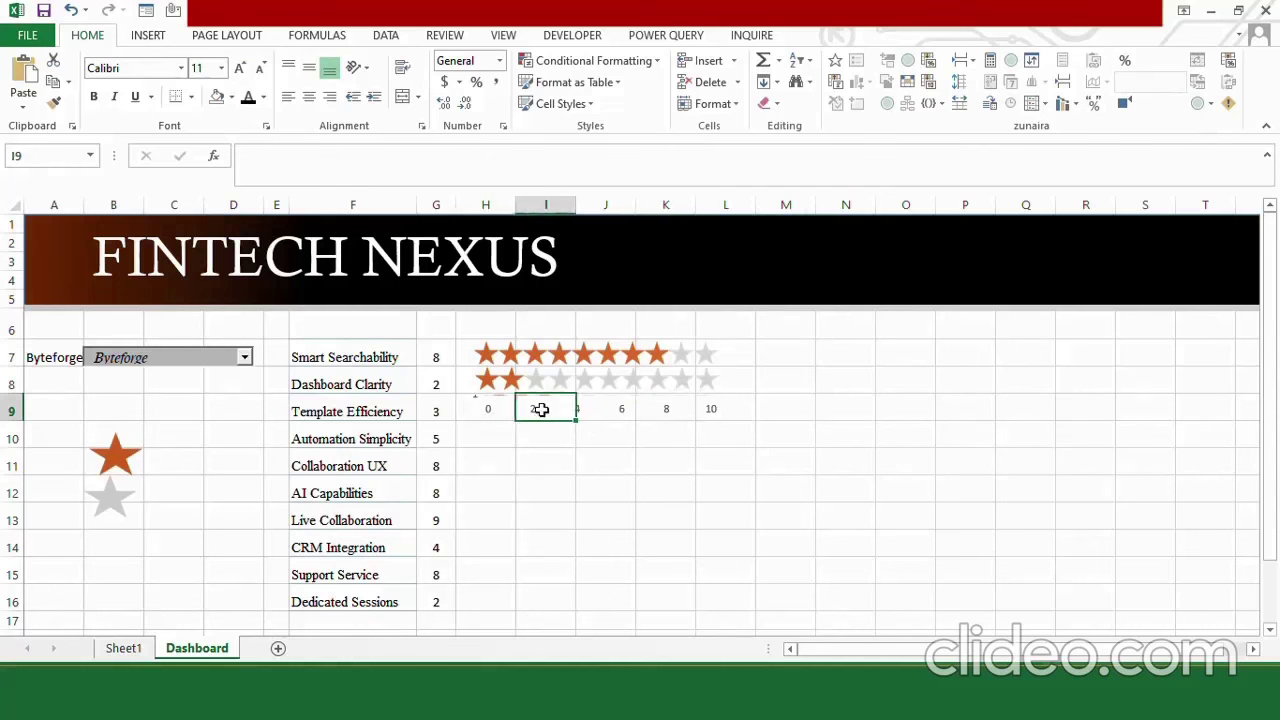
click(540, 416)
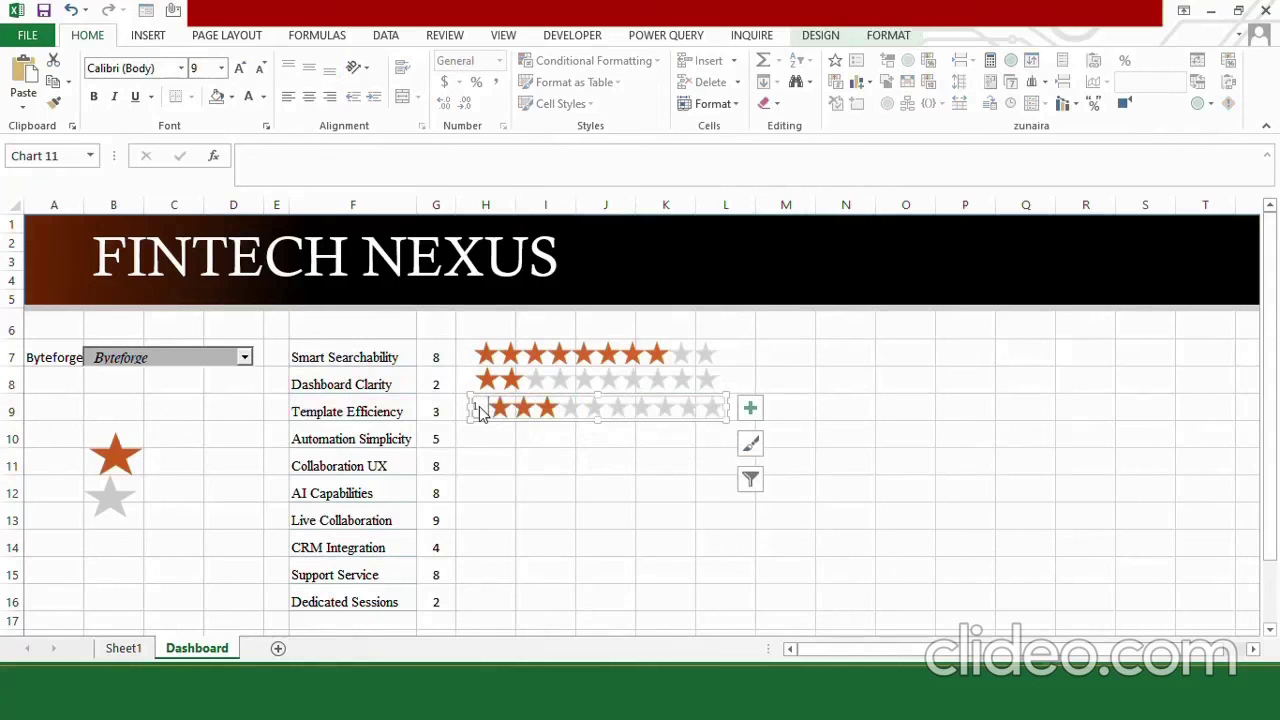
click(480, 414)
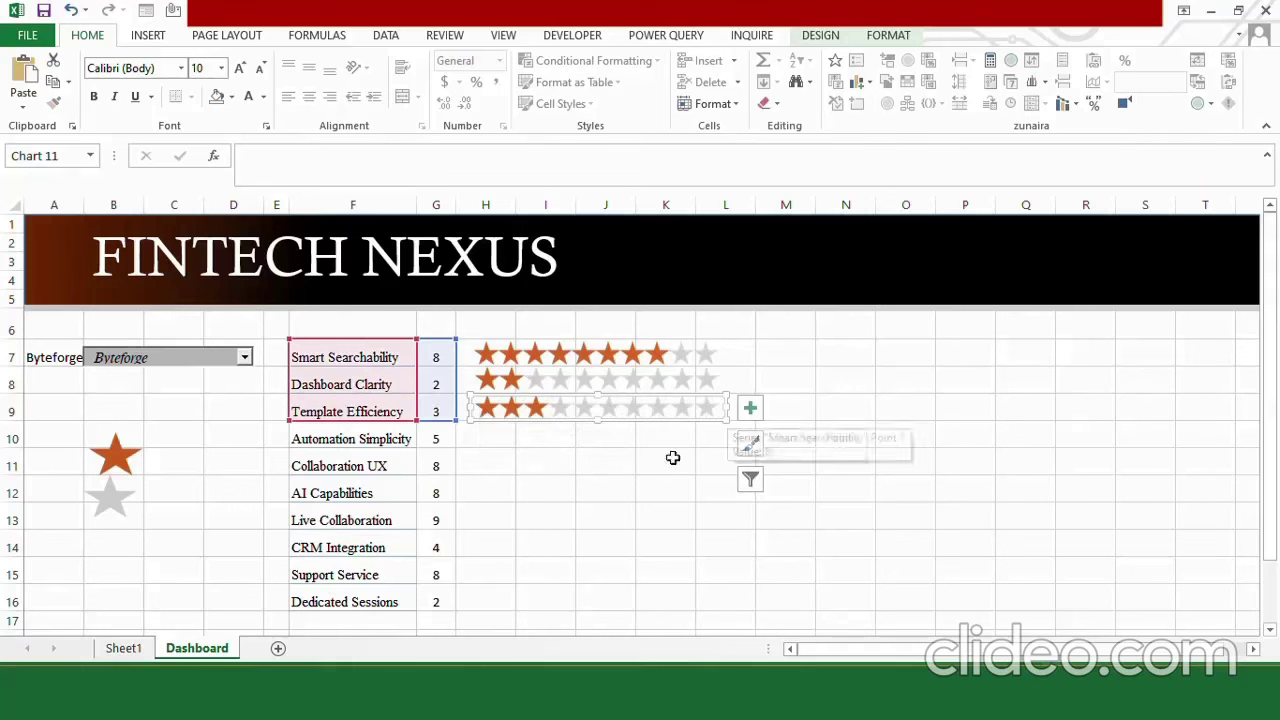
click(640, 437)
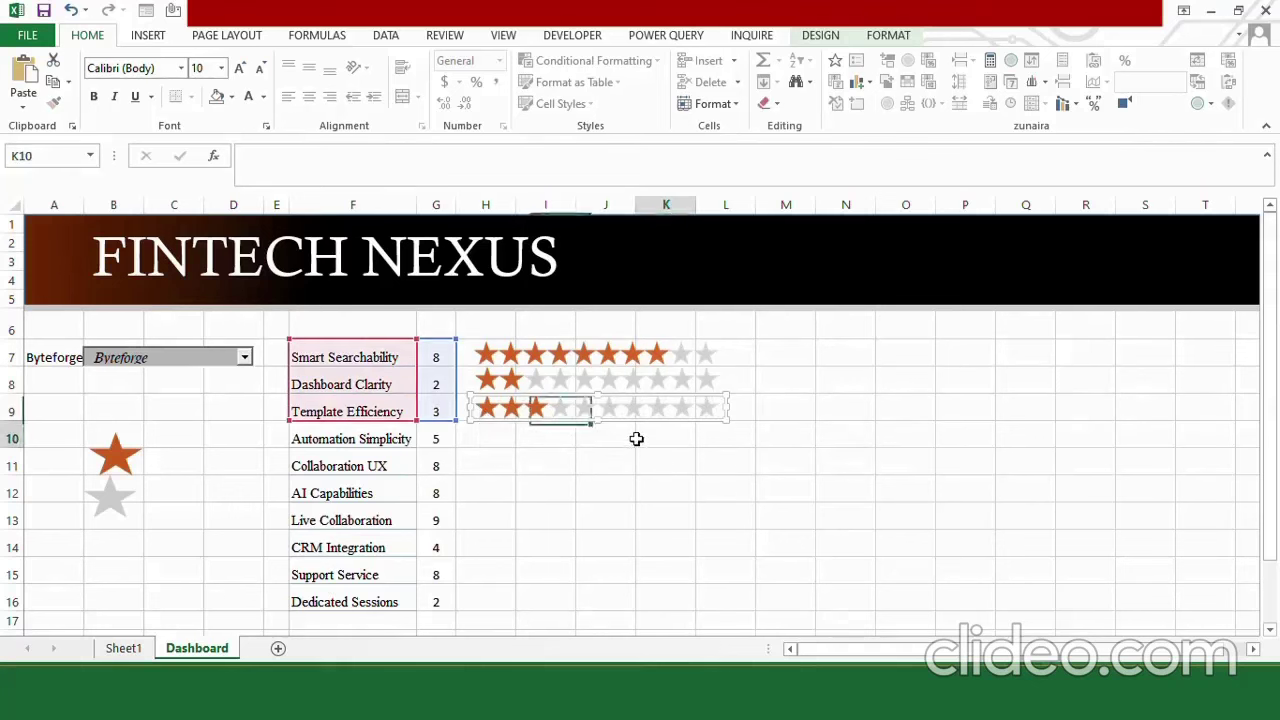
click(562, 414)
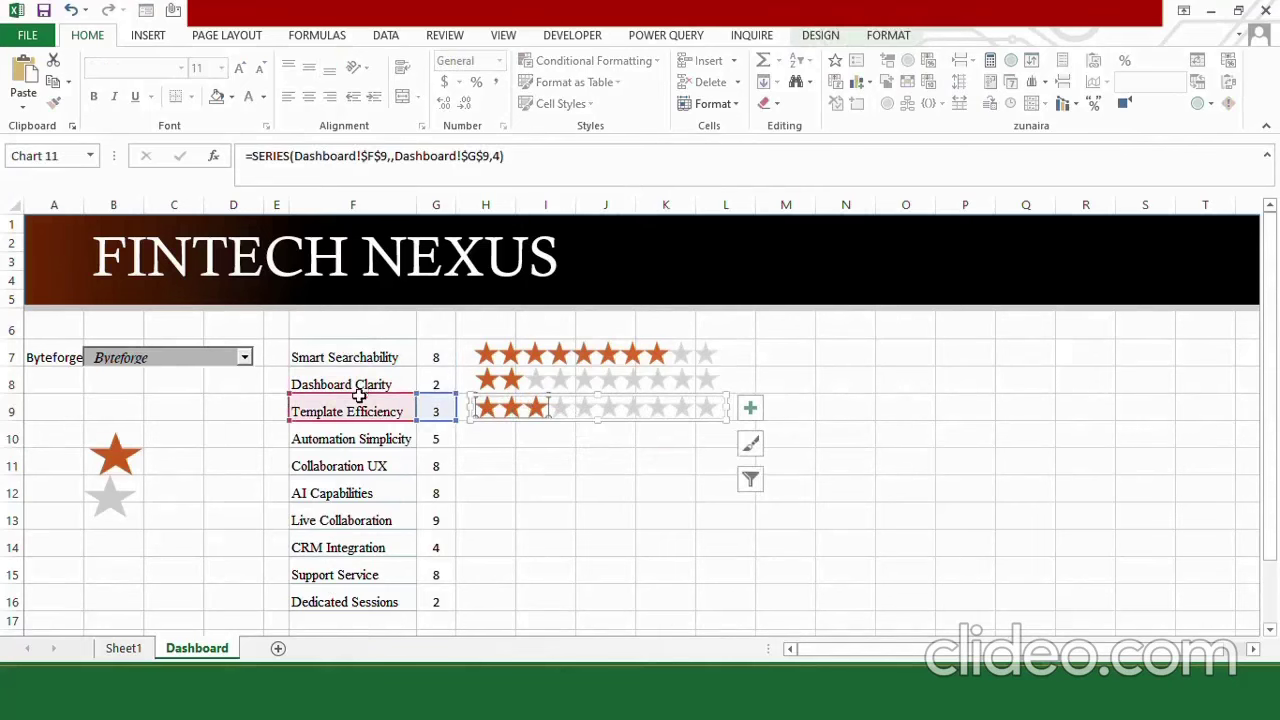
Step: Test the first three star charts by selecting PixelGrove, QuantumQuill, DataDynamo and Byteforge in turn in the bidder combo box
click(245, 358)
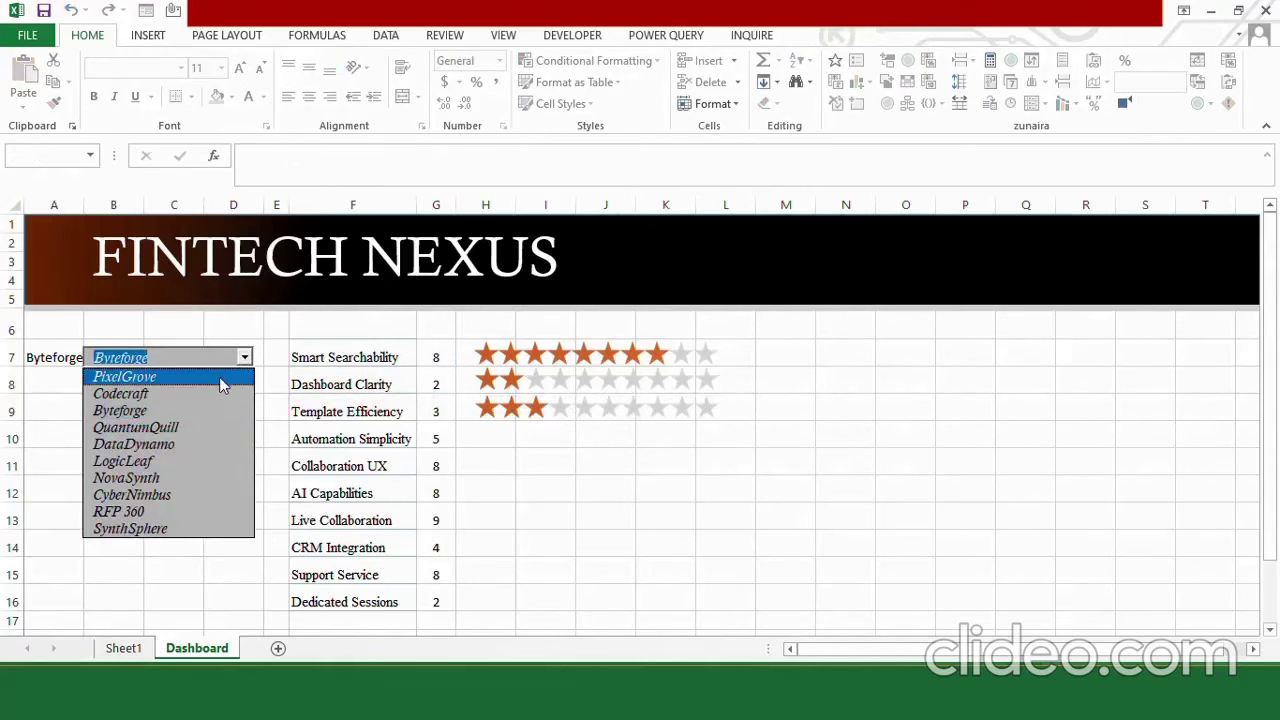
click(219, 377)
click(245, 358)
click(209, 427)
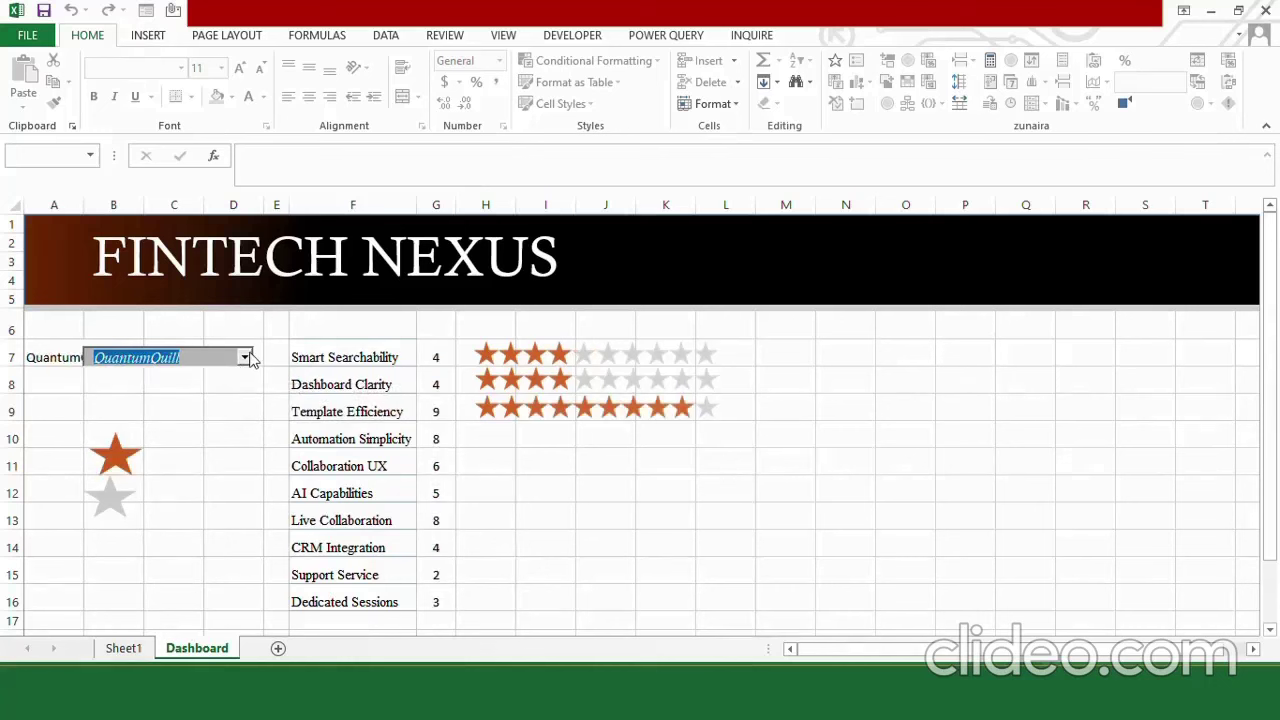
click(245, 358)
click(207, 444)
click(245, 358)
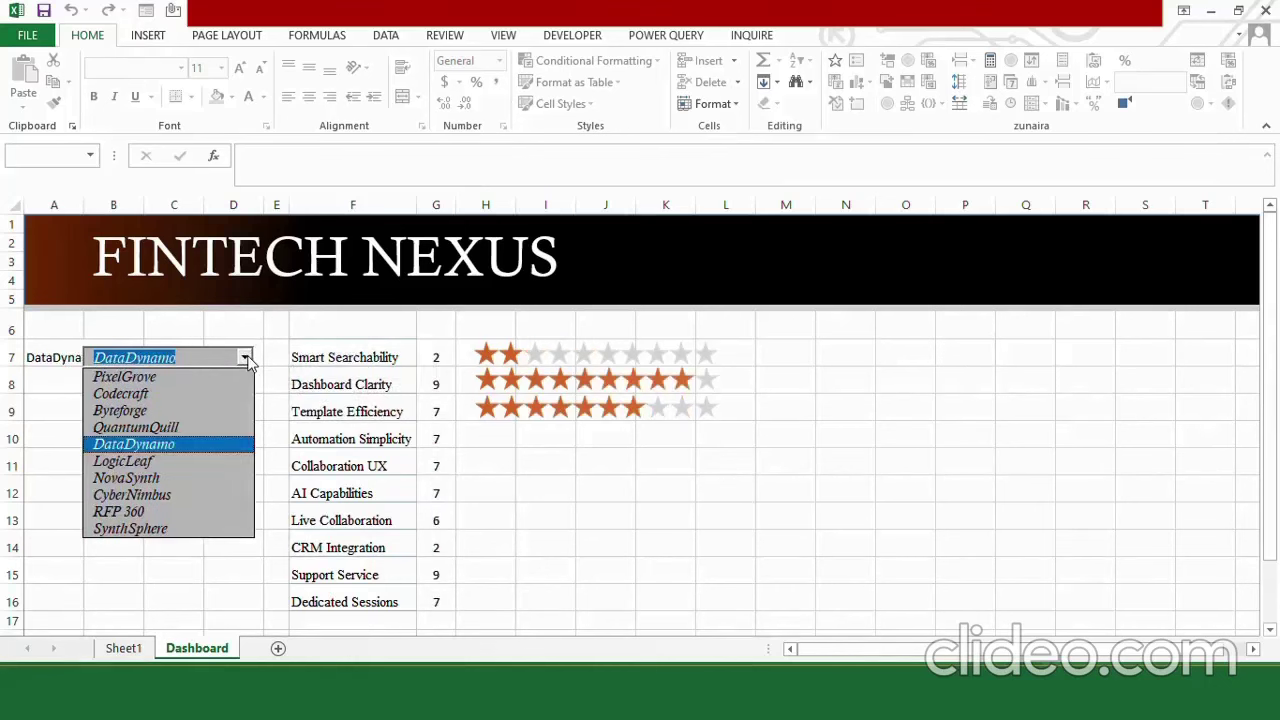
click(205, 410)
click(223, 378)
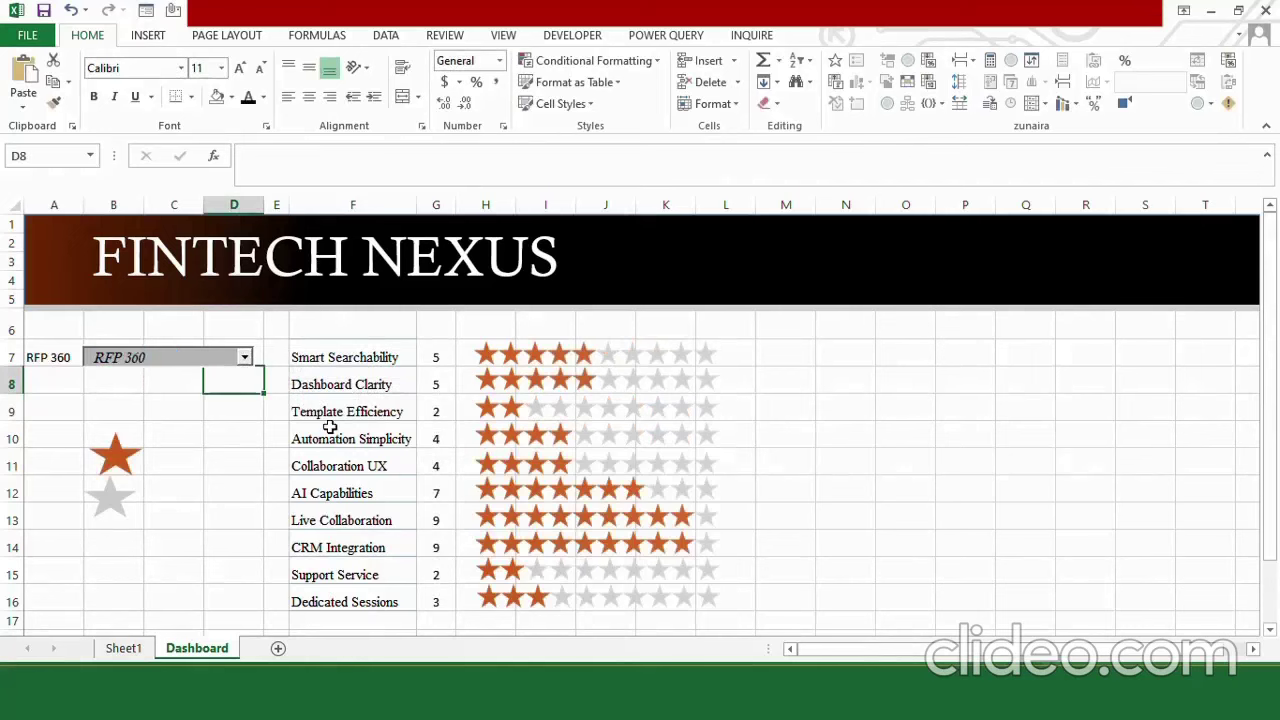
Step: Check all ten star charts by selecting Codecraft, PixelGrove, DataDynamo, LogicLeaf, NovaSynth, CyberNimbus and SynthSphere in turn in the bidder combo box
click(243, 357)
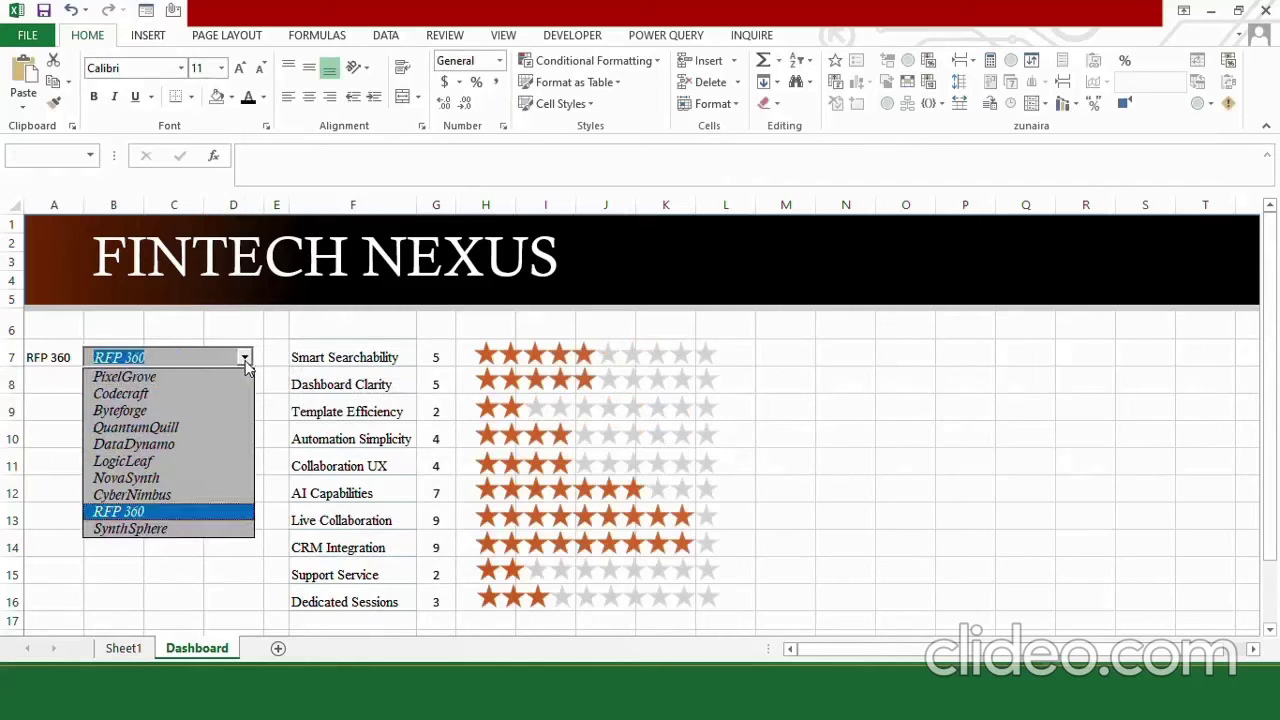
click(209, 394)
click(243, 356)
click(227, 377)
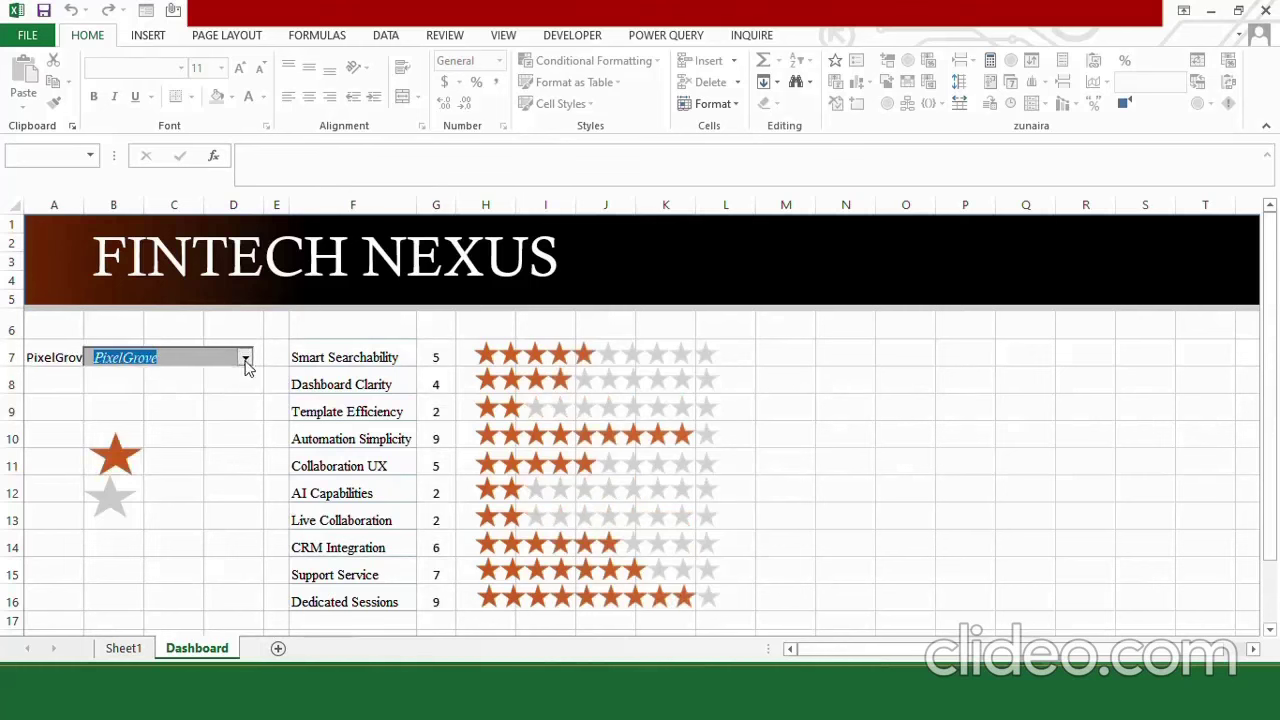
click(244, 357)
click(225, 444)
click(244, 357)
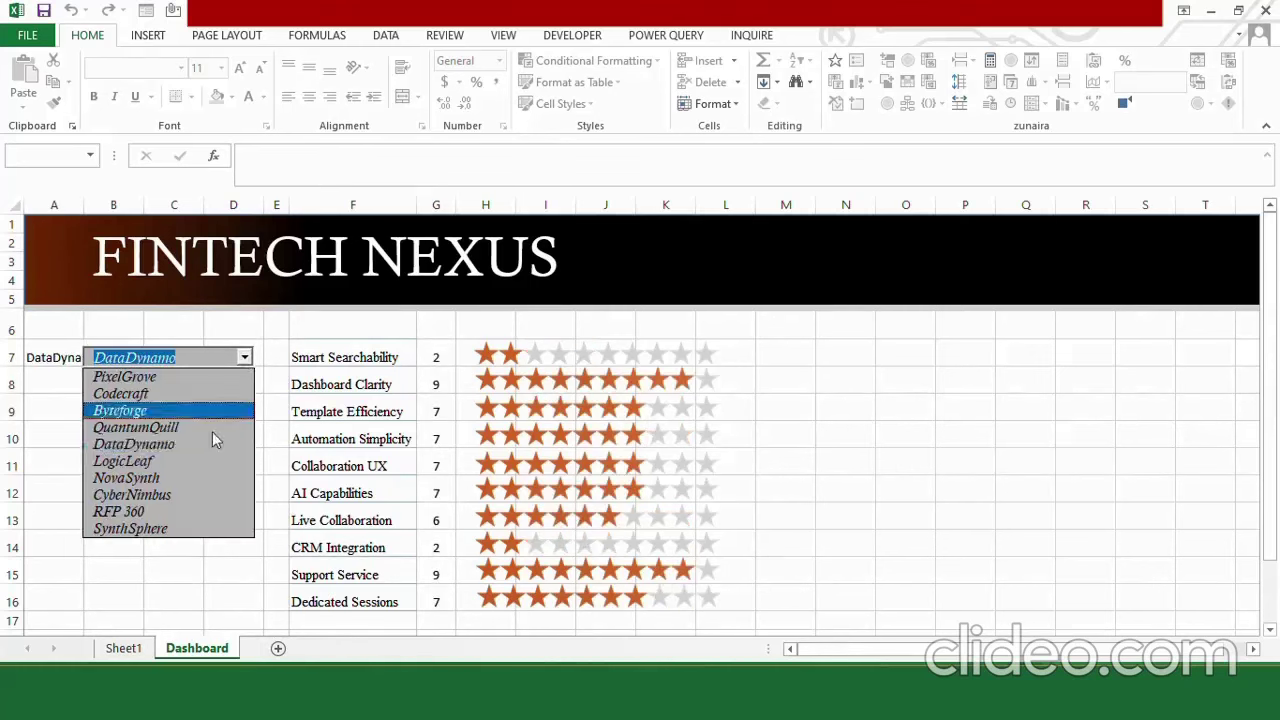
click(210, 461)
click(244, 357)
click(184, 479)
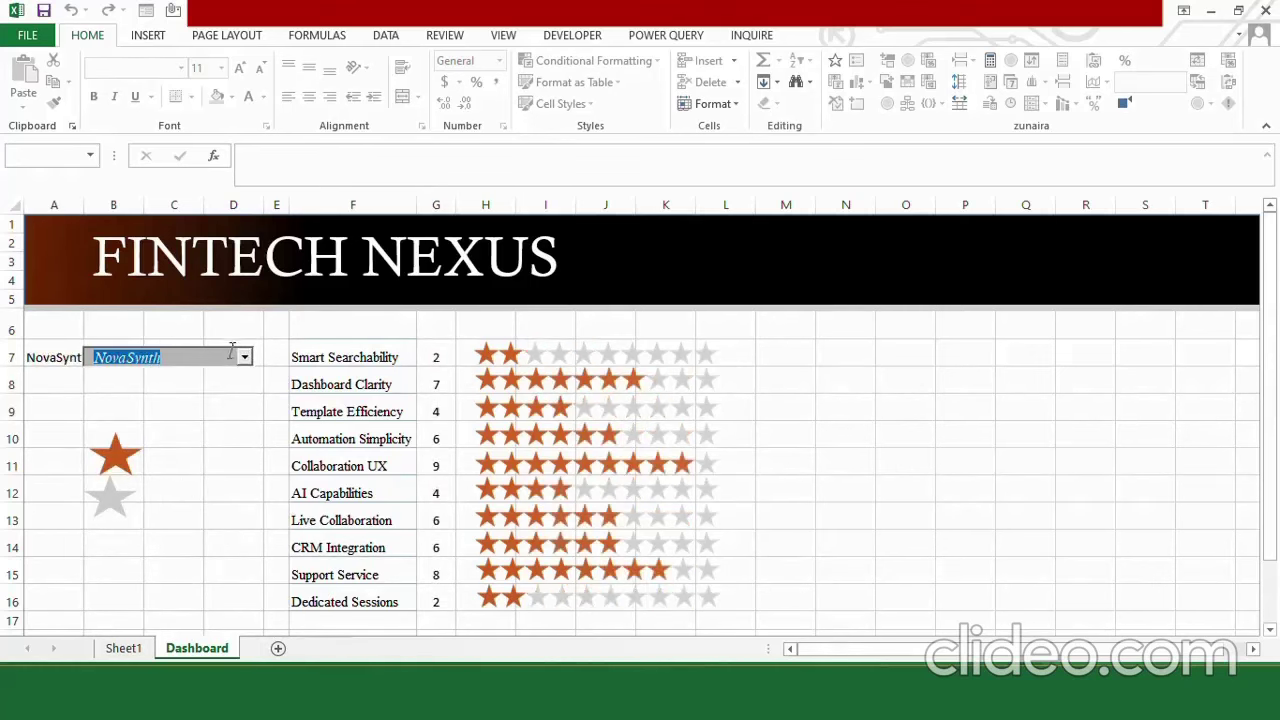
click(244, 357)
click(195, 494)
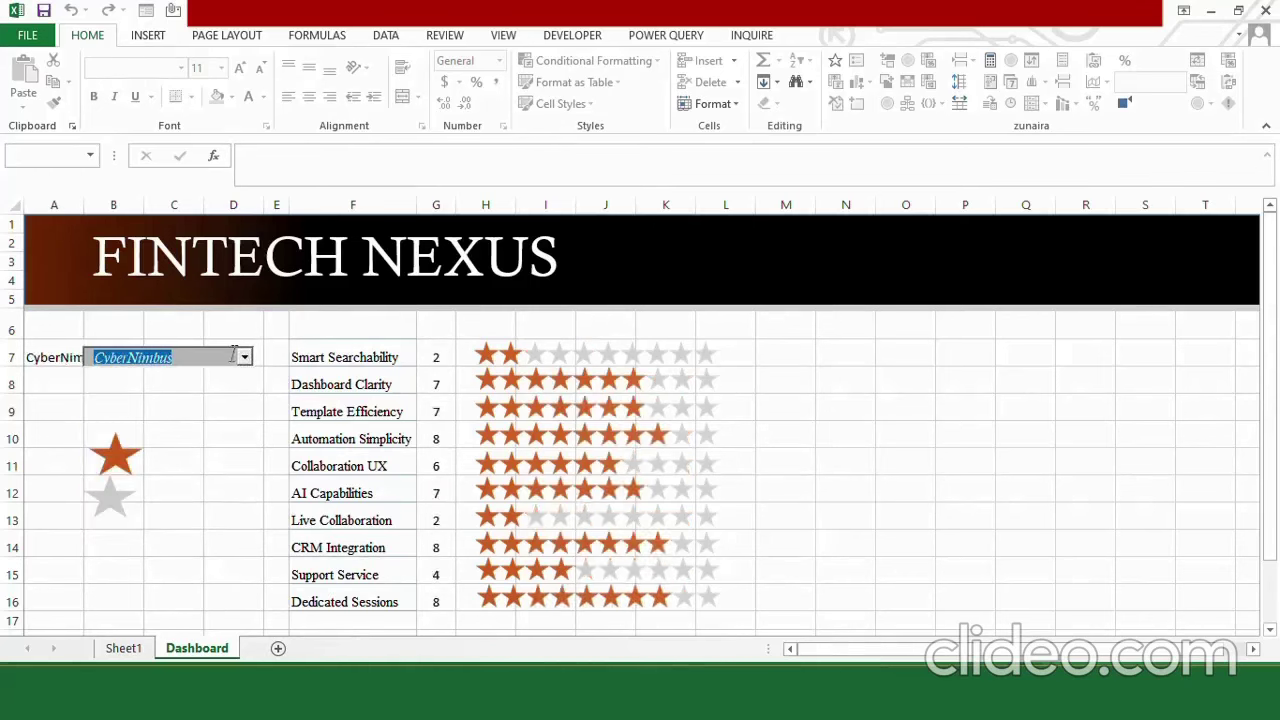
click(244, 357)
key(Down)
click(195, 529)
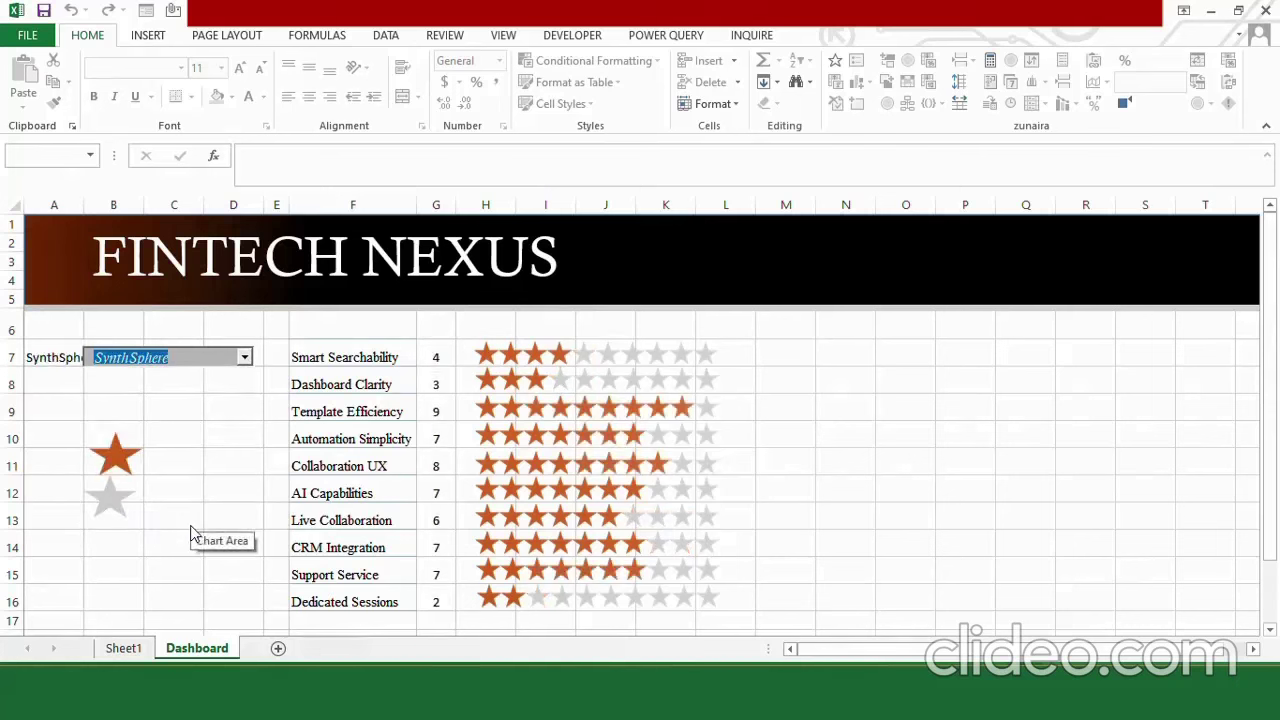
Step: Delete the loose orange and grey stars below the combo box, and give criteria names F7:F16 a black fill with white text
click(118, 450)
key(Delete)
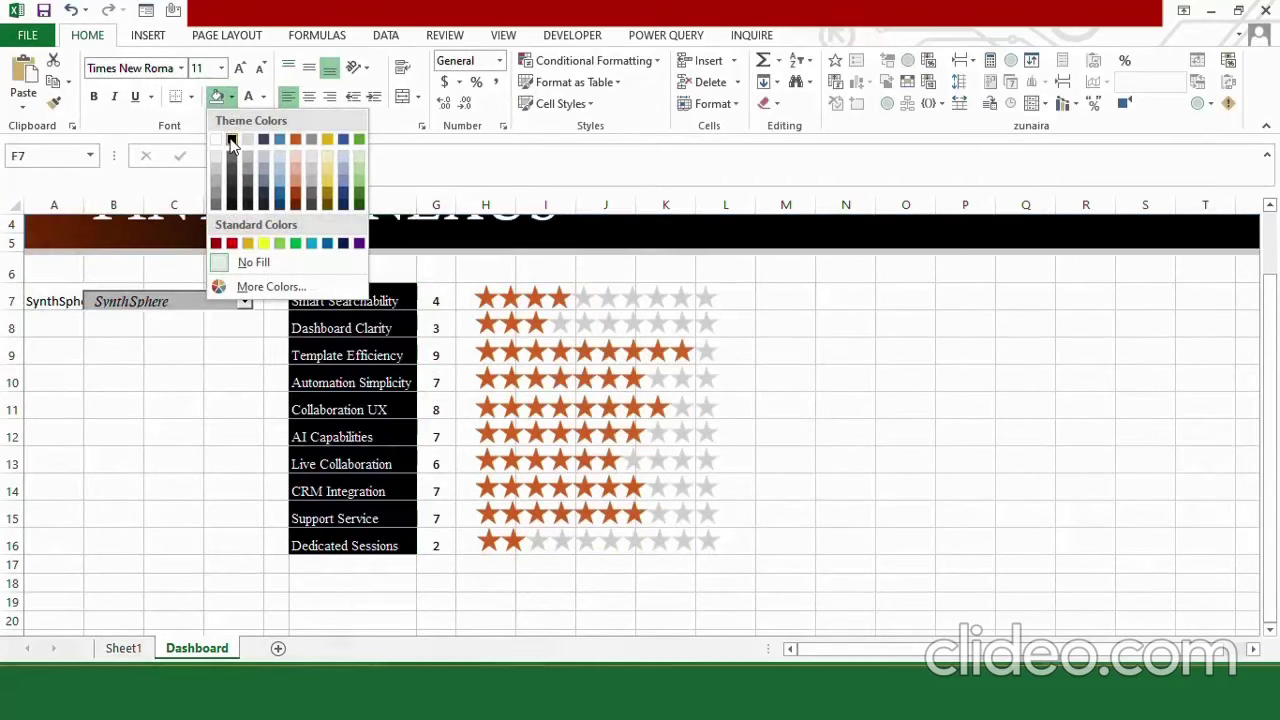
click(231, 140)
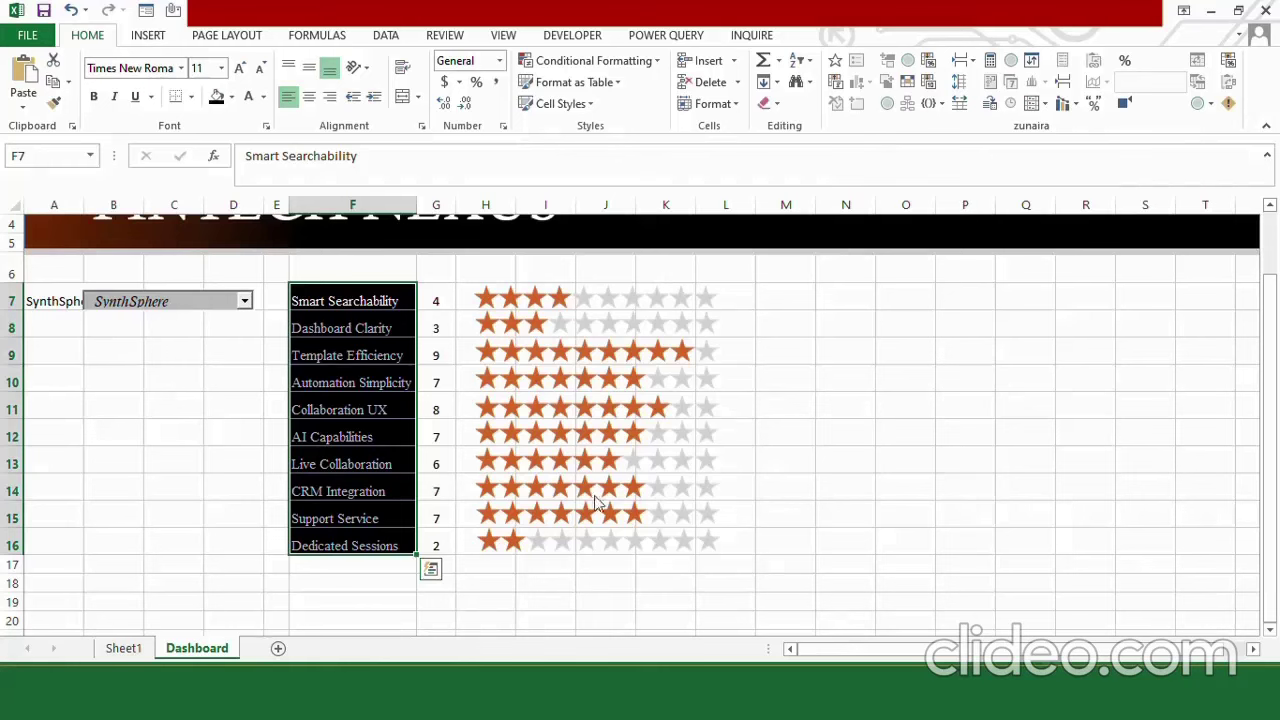
click(771, 511)
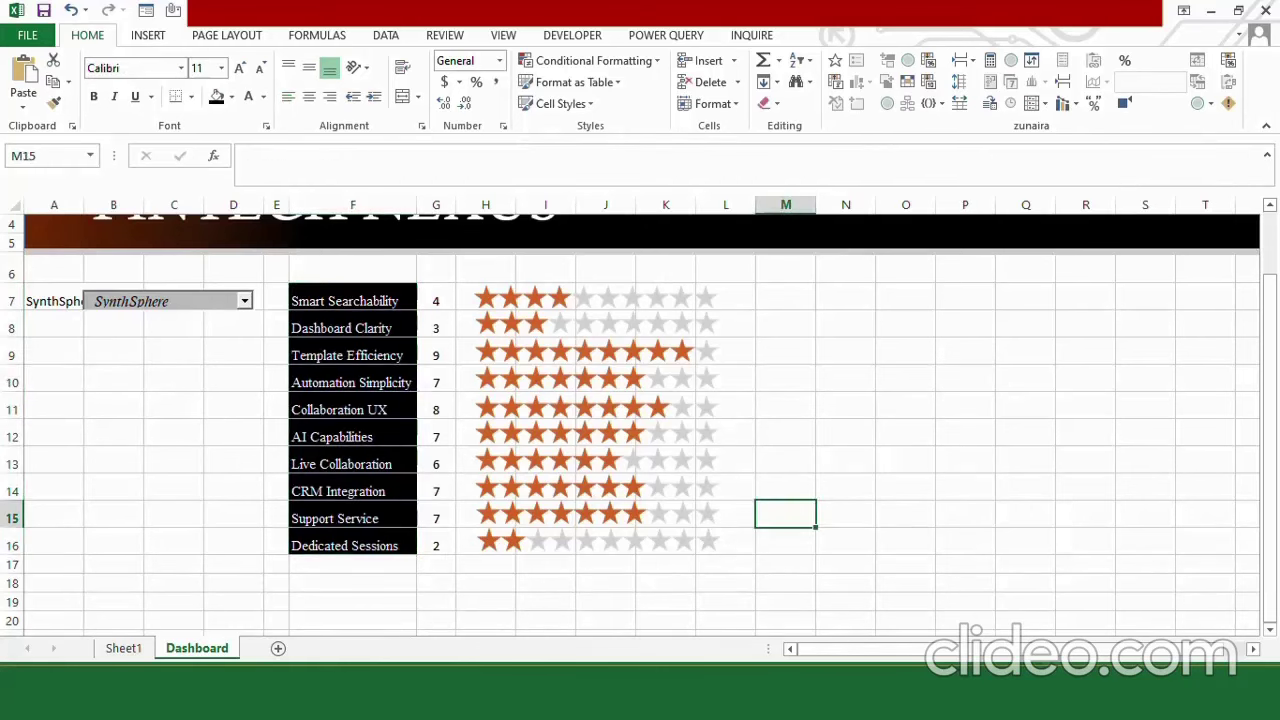
Step: Open the Snipping Tool and capture the black criteria name list in F7:F16 as a new snip
key(super)
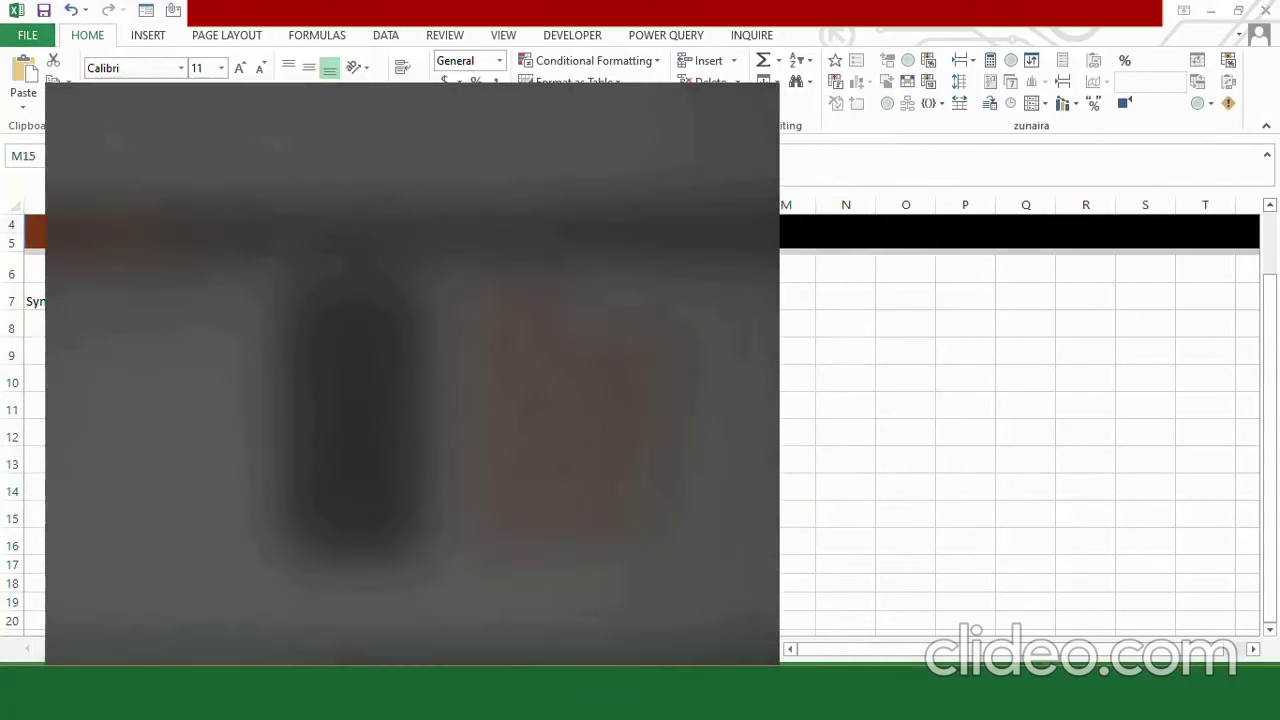
text(sni)
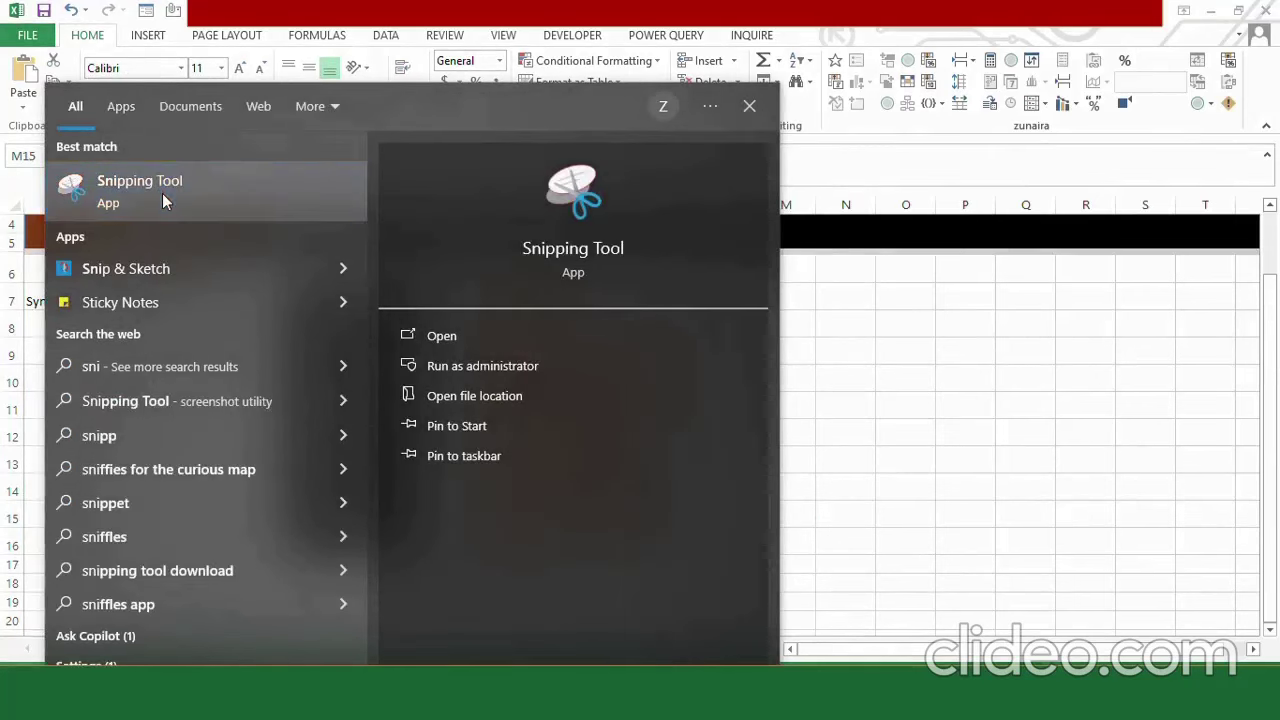
click(162, 193)
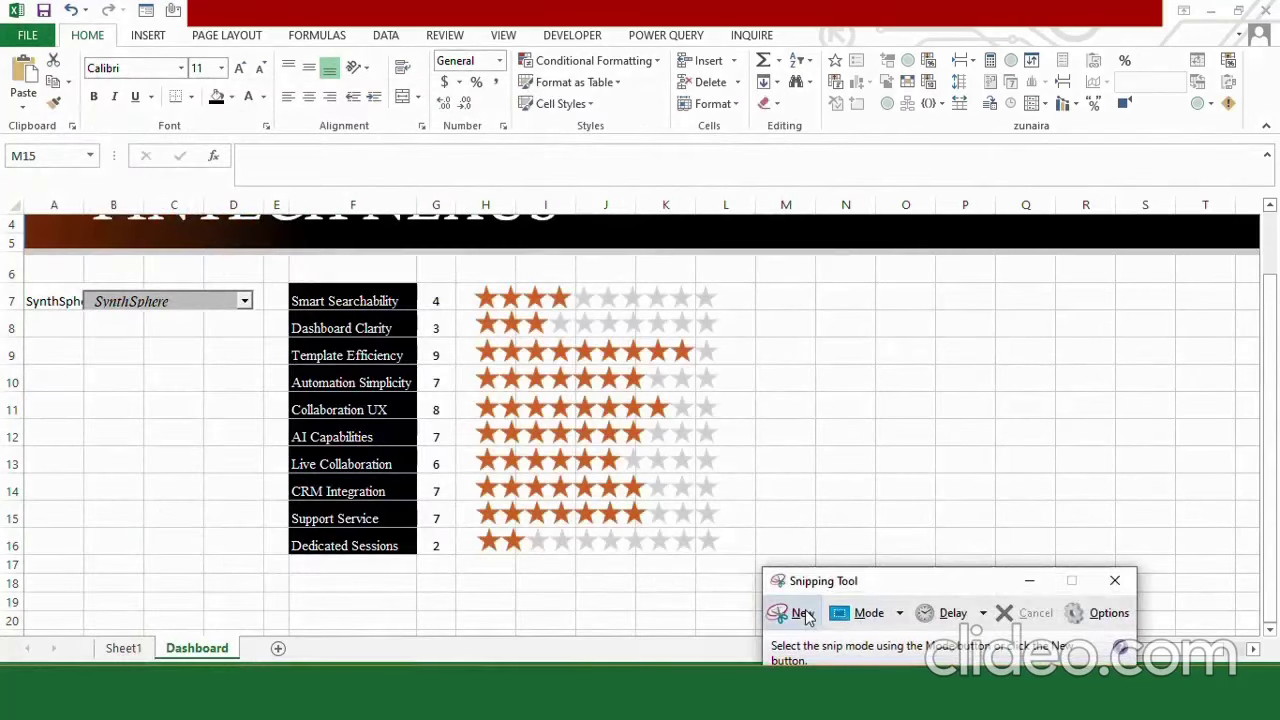
click(806, 612)
drag(288, 282, 418, 553)
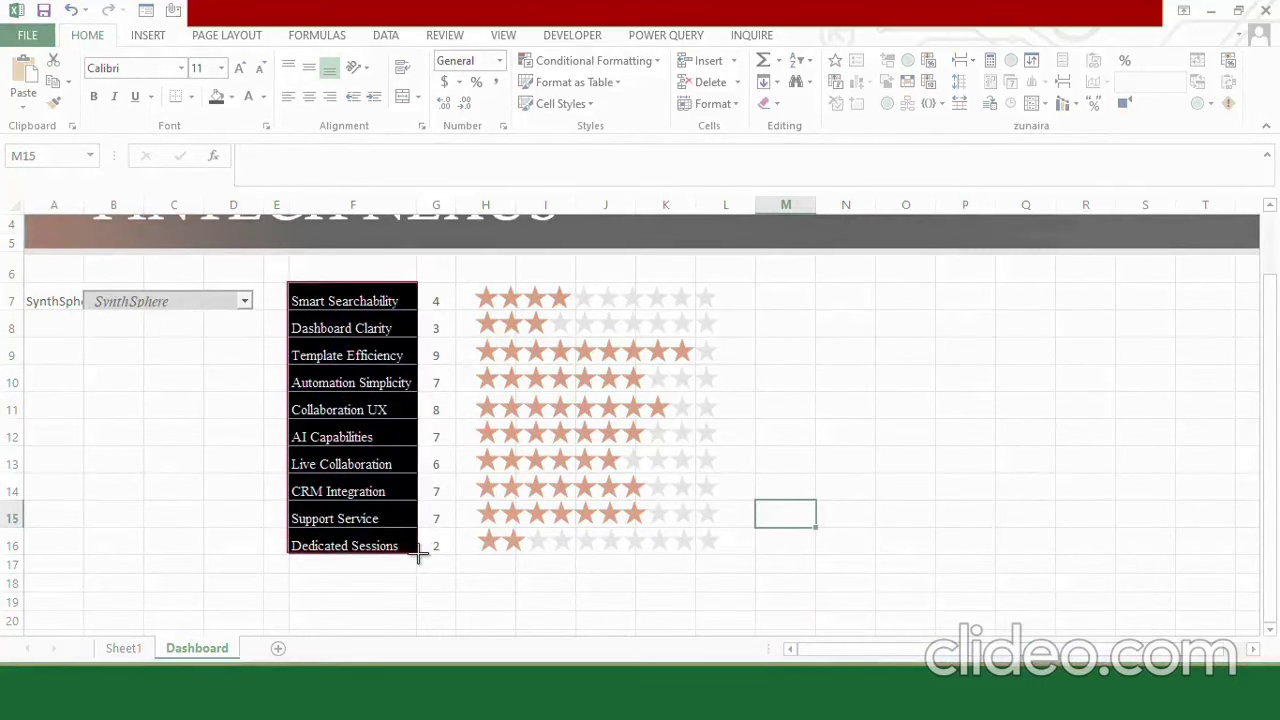
click(213, 143)
click(246, 195)
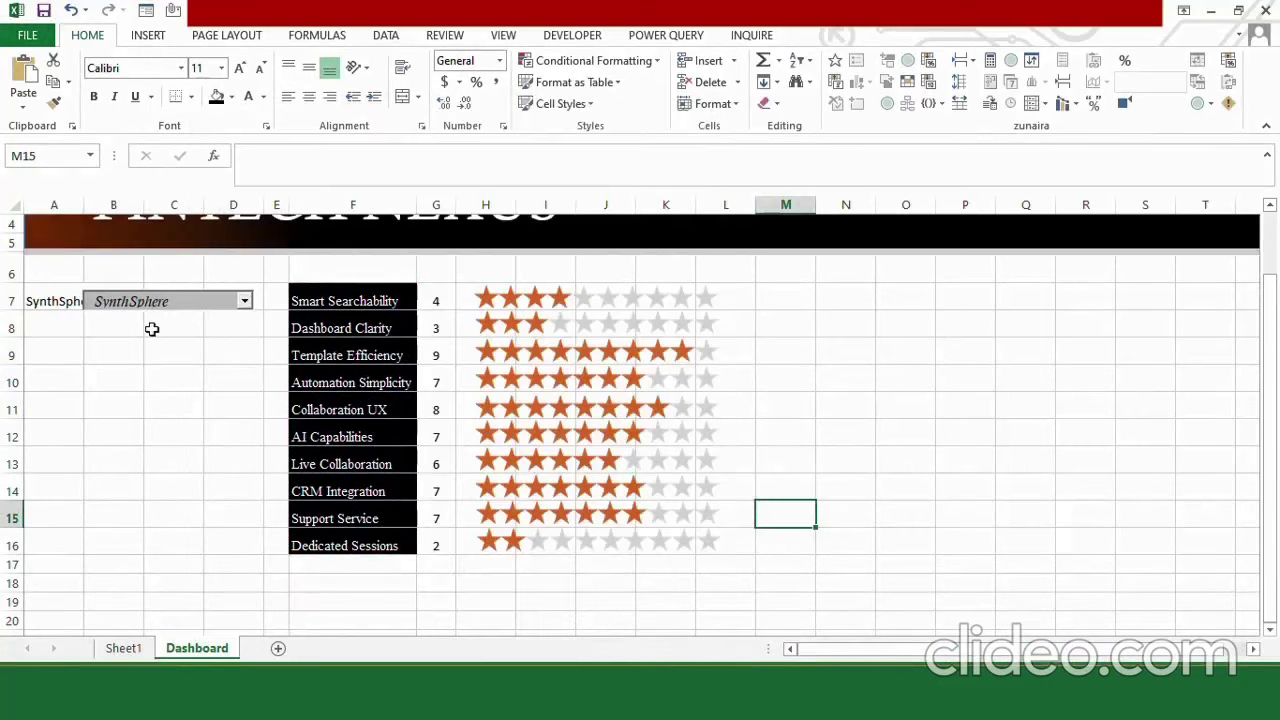
Step: Fill the whole dashboard area from A6 downwards, below the banner, with black
click(62, 267)
drag(80, 289, 1158, 622)
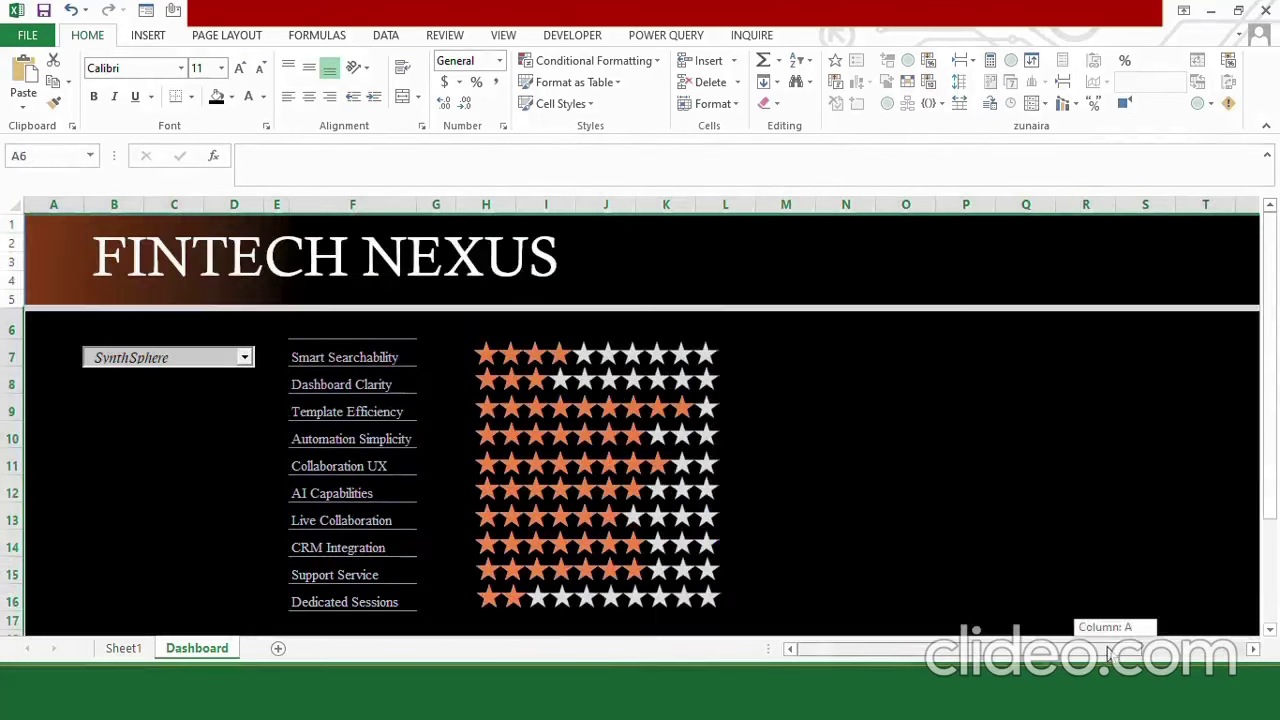
Step: Hide the criteria names in F7:F16 by setting their font to black and removing all borders
click(312, 345)
key(ctrl+shift+Down)
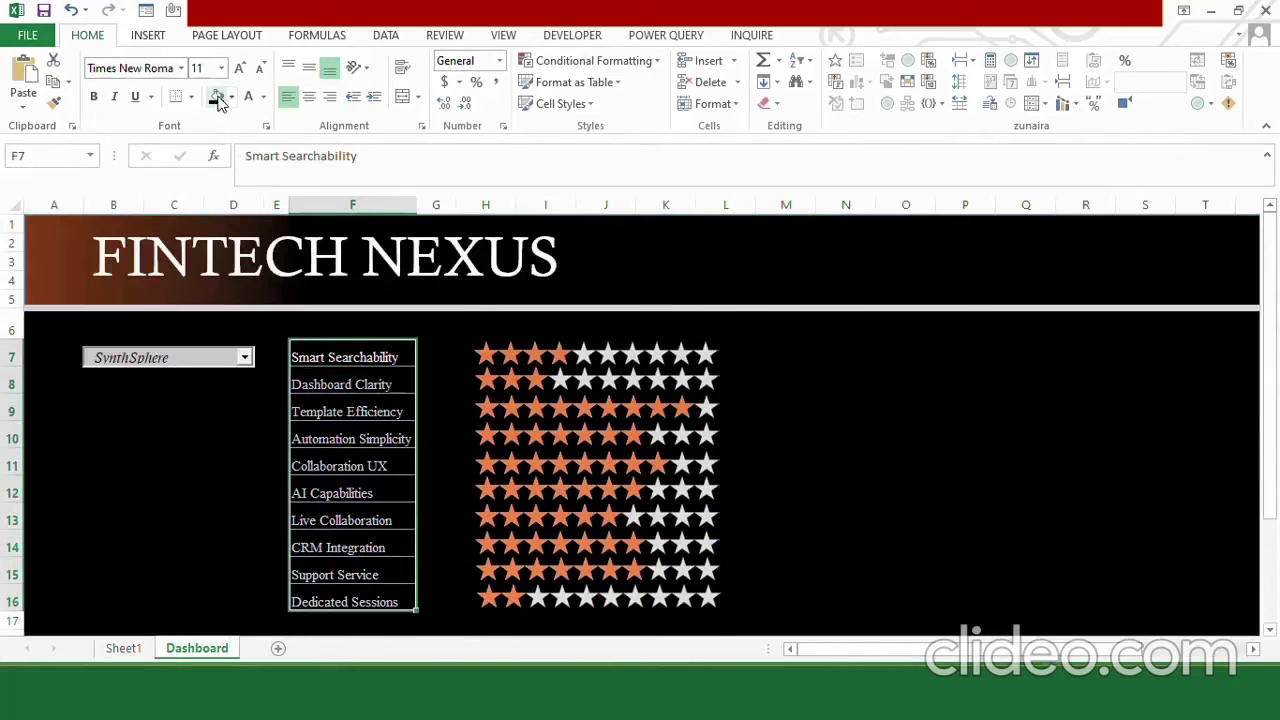
click(263, 97)
click(262, 122)
click(191, 97)
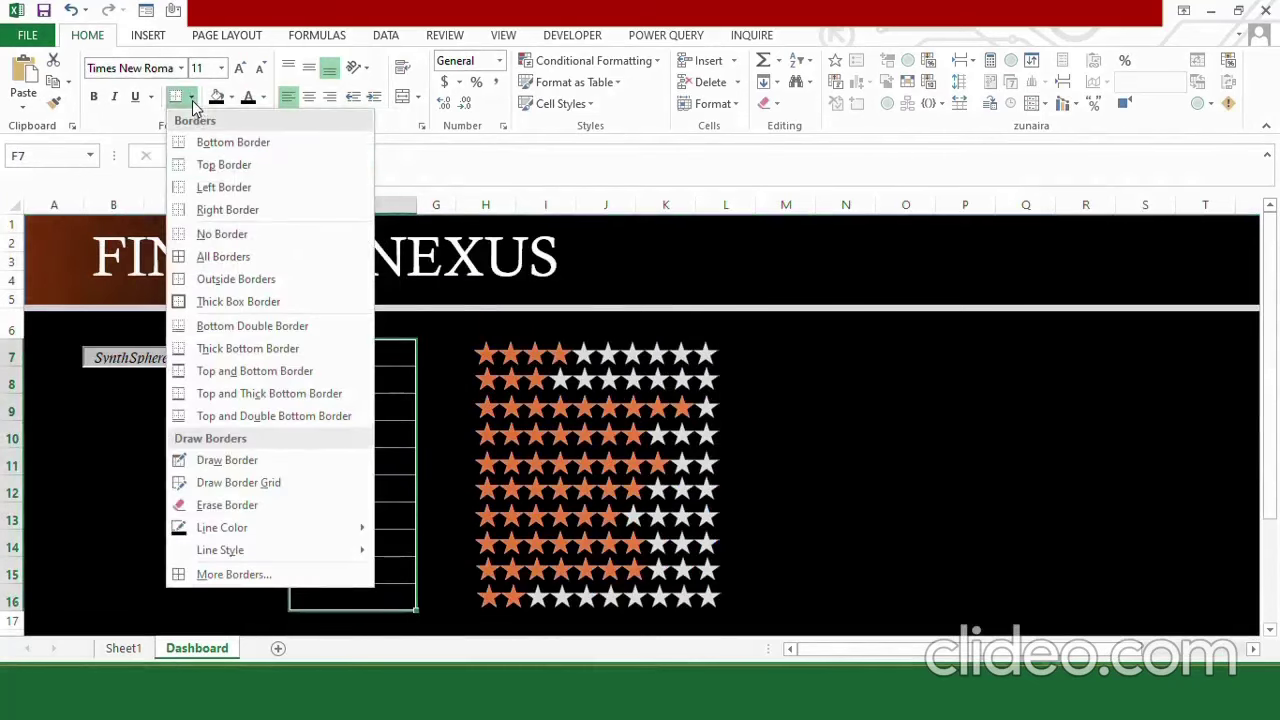
click(222, 233)
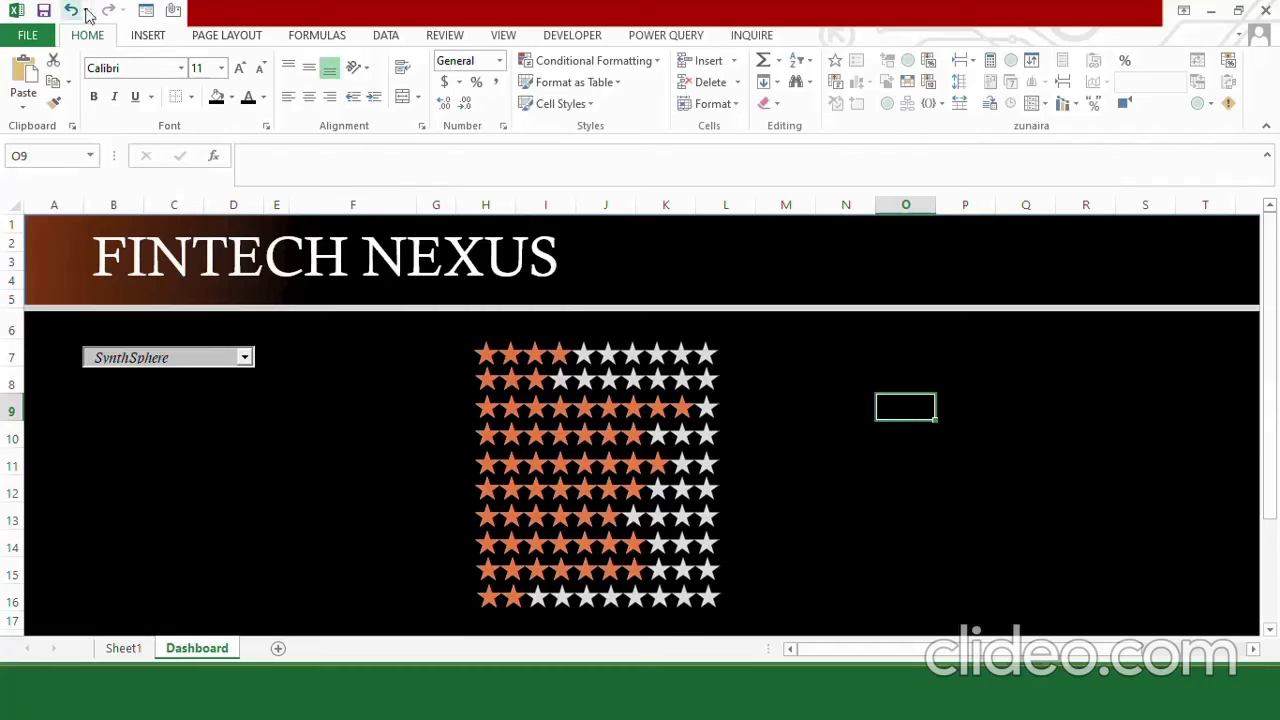
Step: Insert the dark geometric background picture from file and stretch it below the banner to about 17.46" wide by 5.15" high
click(148, 35)
click(210, 92)
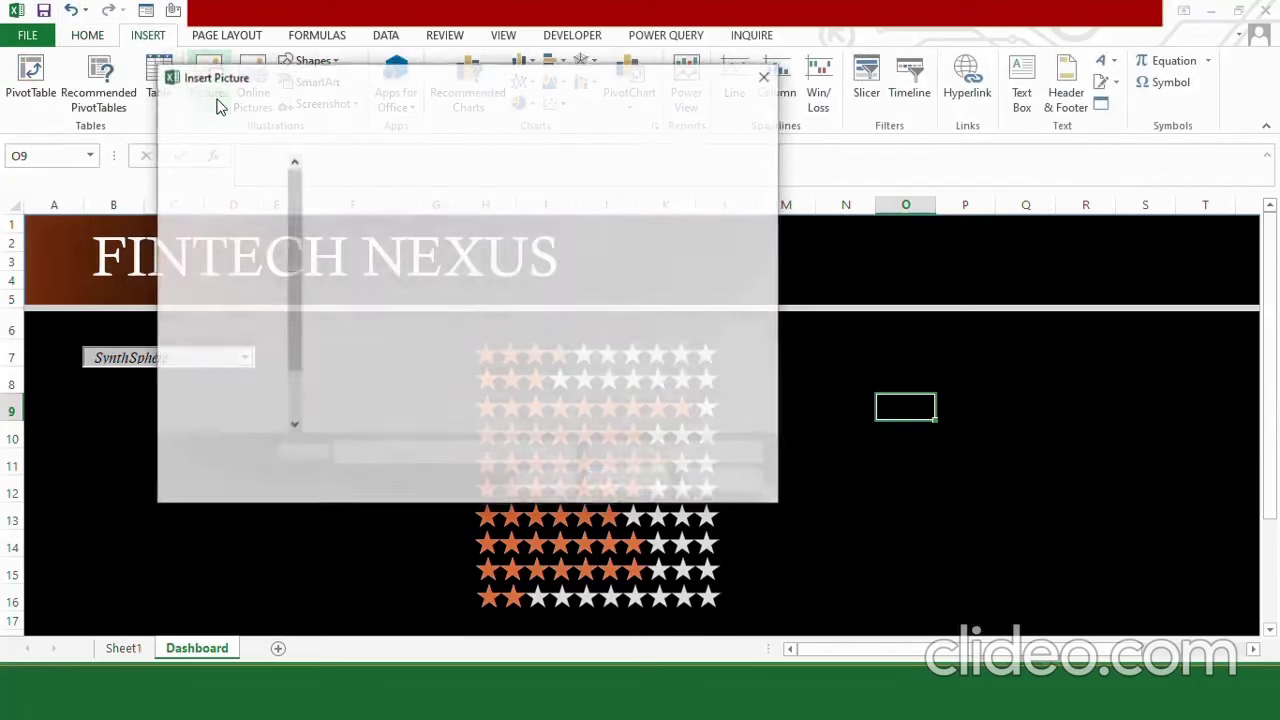
double_click(517, 293)
drag(1155, 463, 311, 403)
drag(720, 528, 1272, 530)
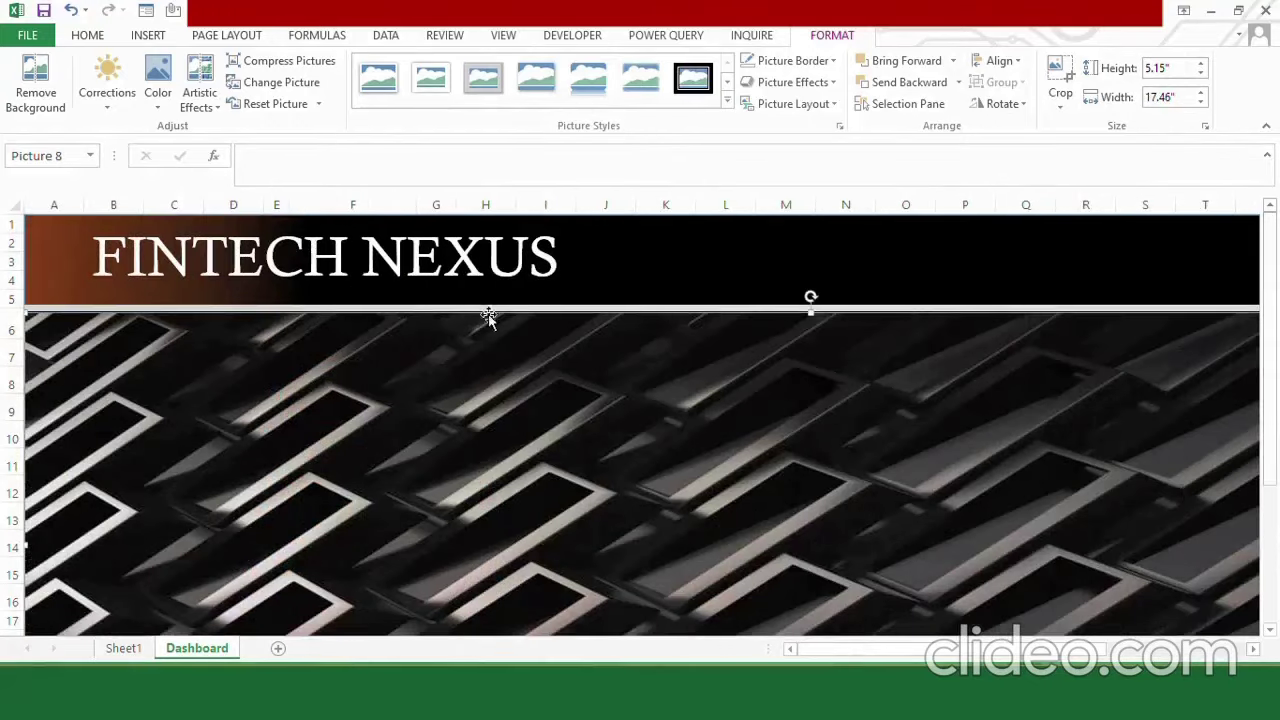